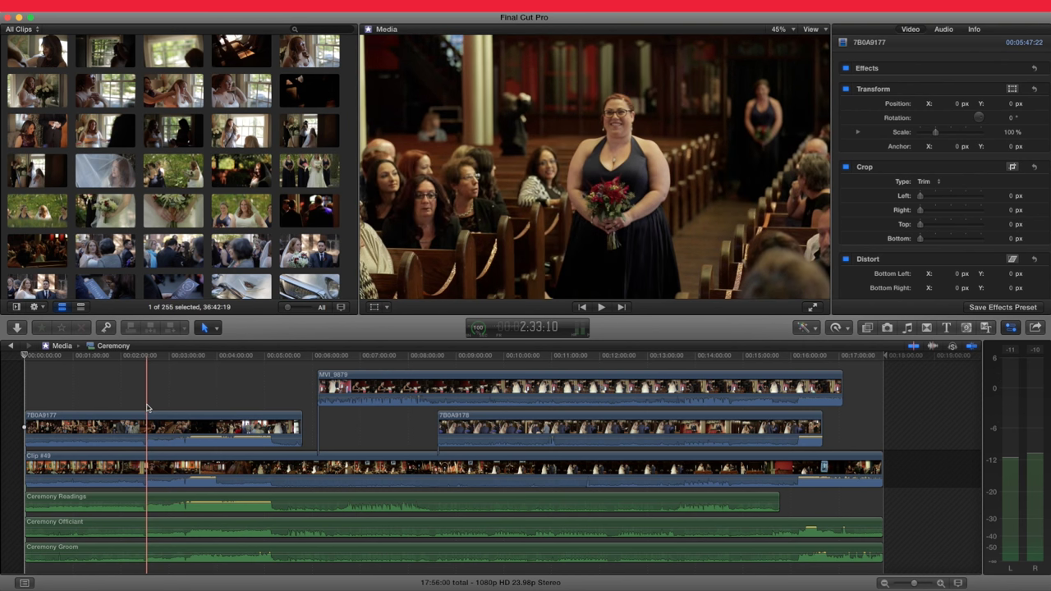
- Solo the Ceremony Readings audio clip and listen to it at about 2:19 and 2:55
left_click(220, 500)
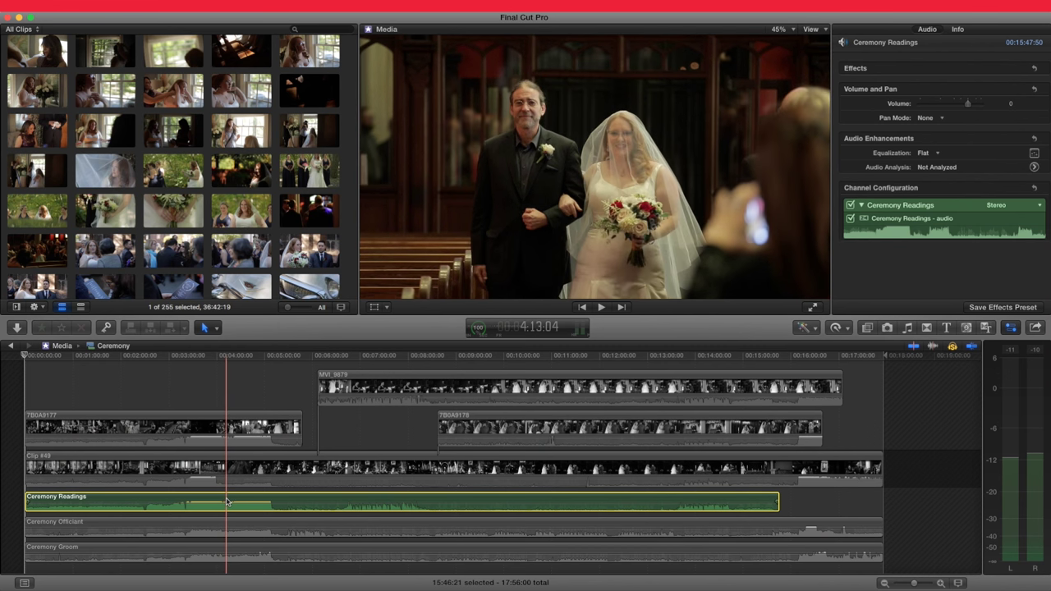
left_click(222, 403)
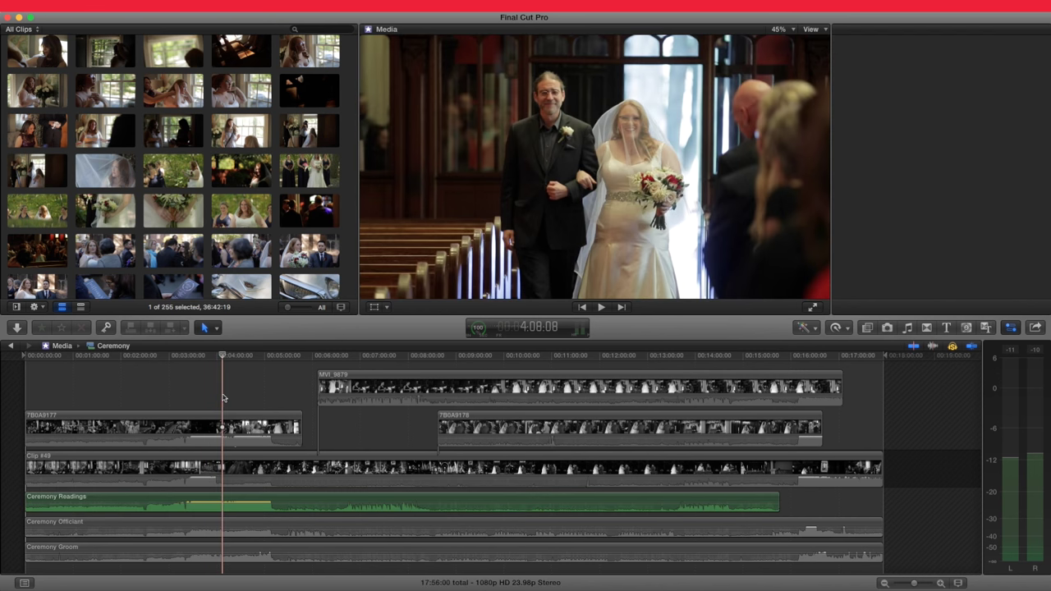
left_click(236, 443)
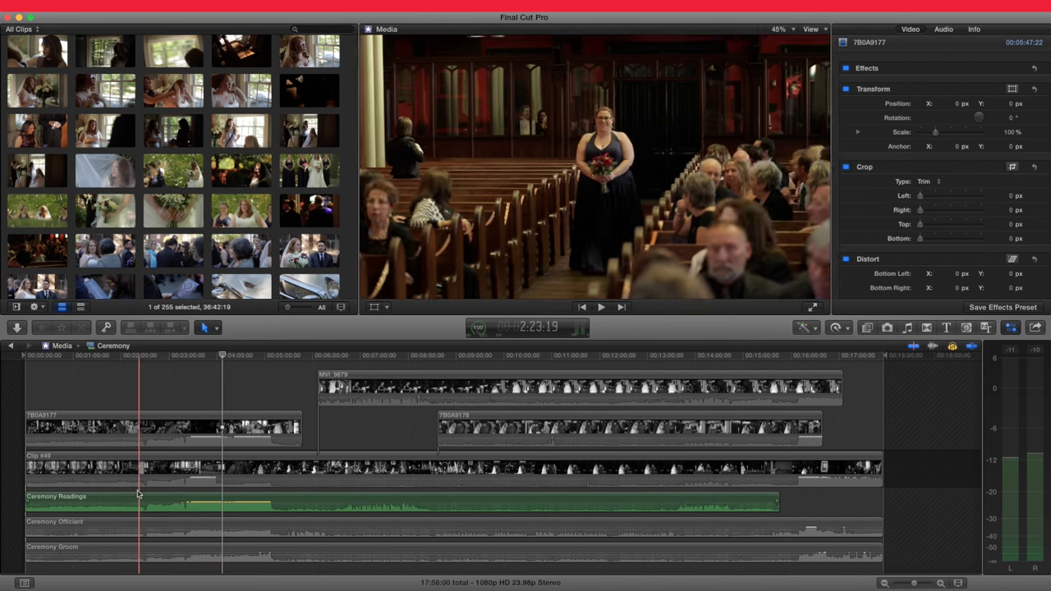
key("space")
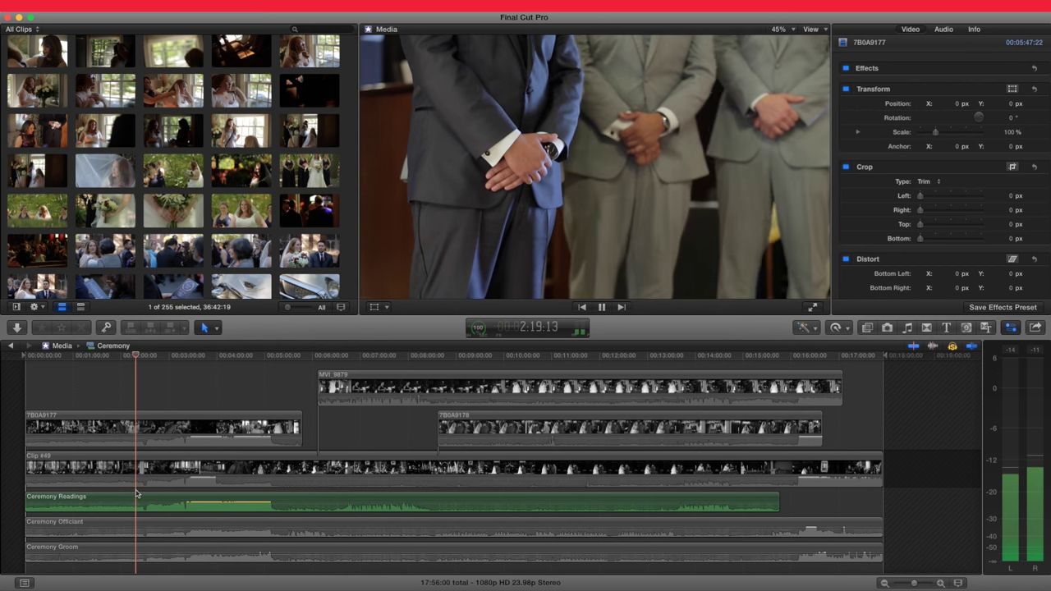
left_click(163, 362)
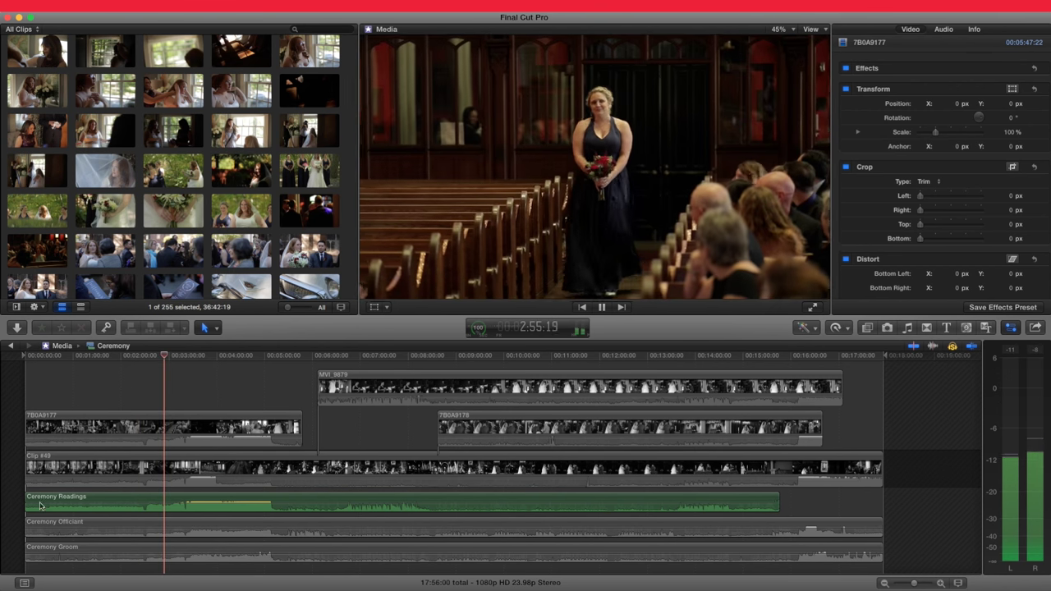
key("space")
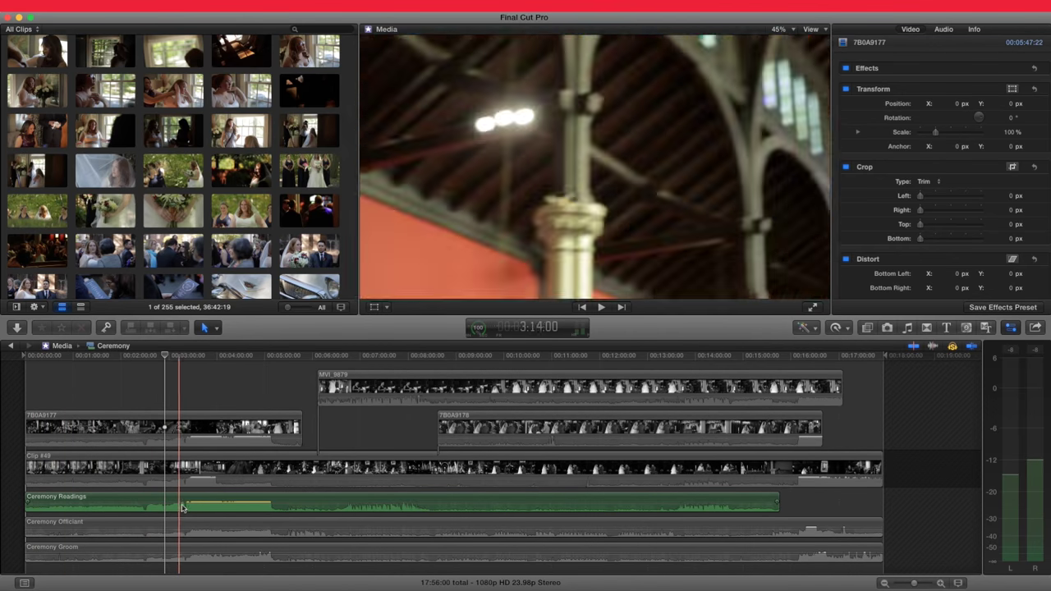
- Play Ceremony Readings near 3:19 and add two volume keyframes, at about 3:20 and 3:21:22
key("space")
key("space")
key("super+equal")
key("super+equal")
key("super+equal")
key("super+equal")
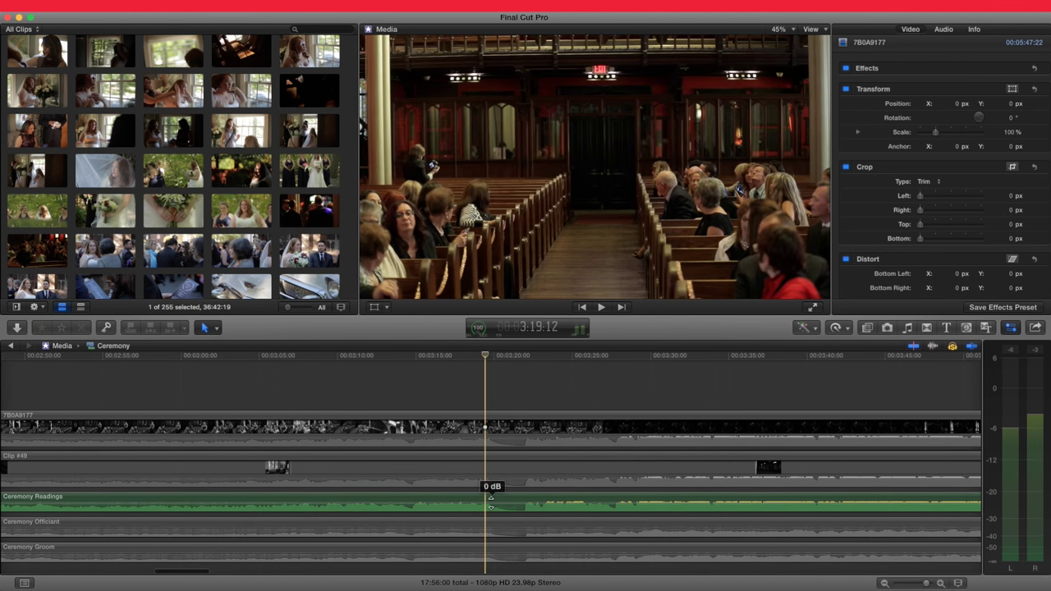
left_click(525, 505, "alt")
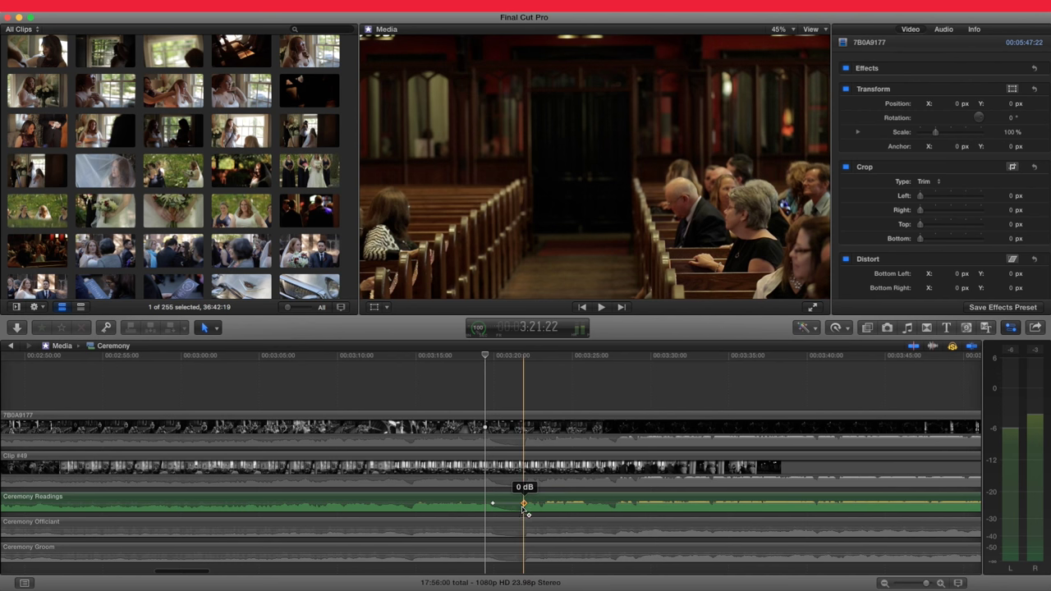
- Add pairs of volume keyframes to Ceremony Readings around the start and end of the first reading, at about 6:40 and 8:20
key("shift+z")
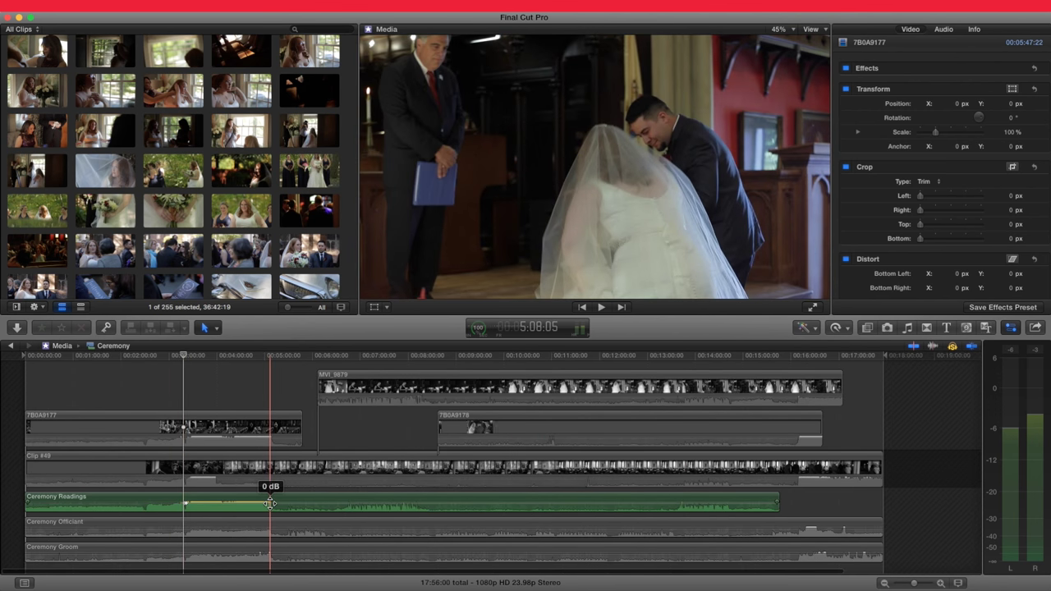
left_click_drag(271, 505, 279, 507)
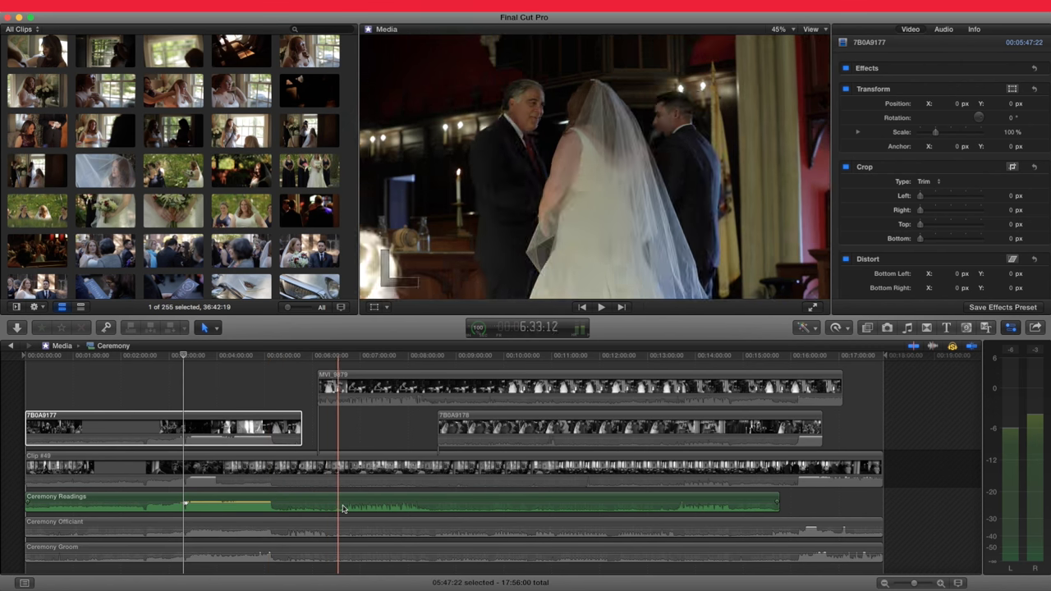
left_click(366, 502)
left_click_drag(365, 503, 345, 503)
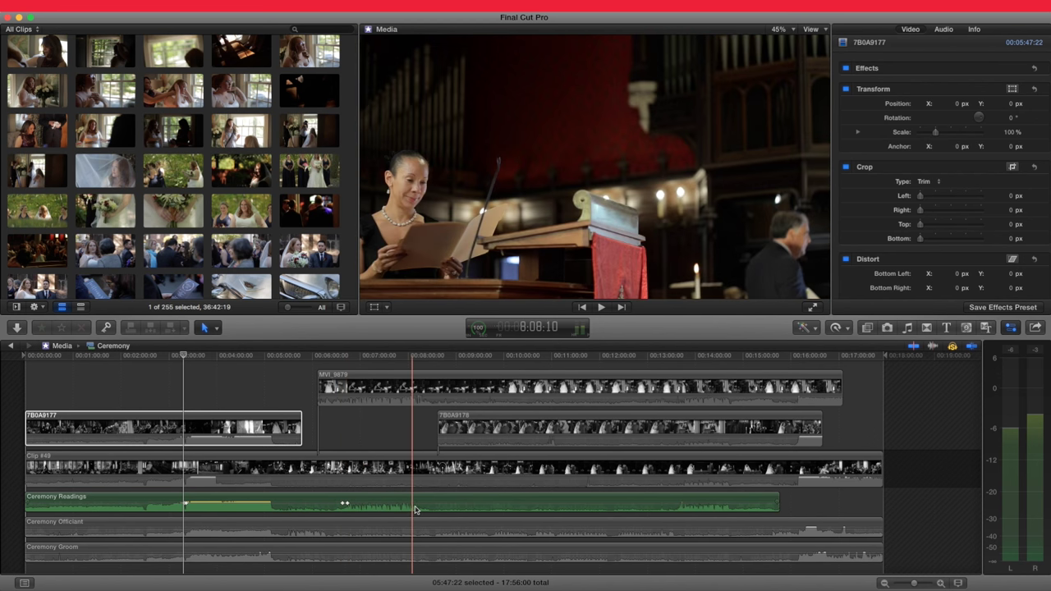
left_click(421, 503, "alt")
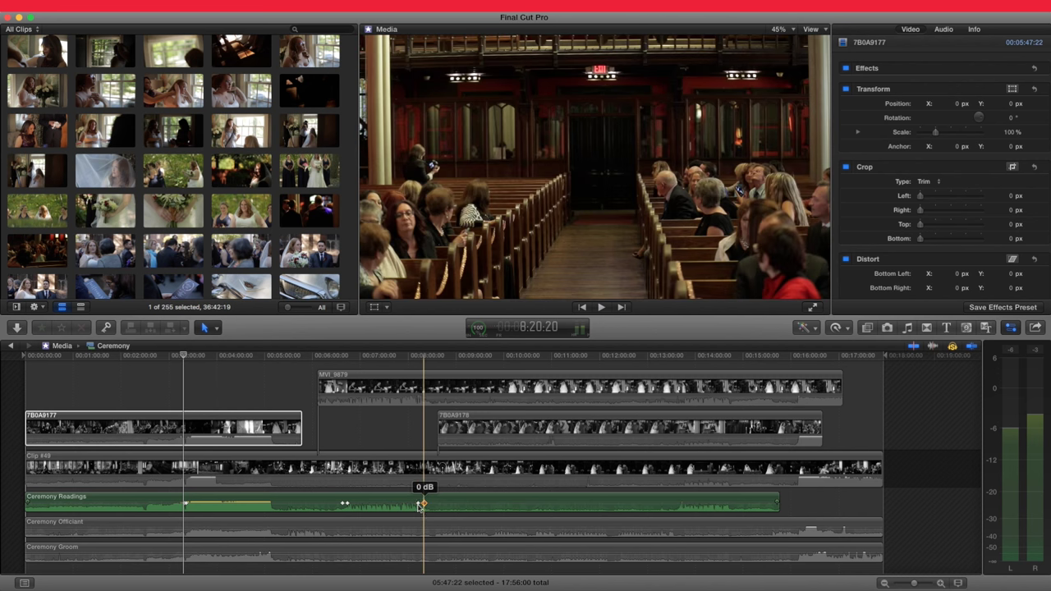
- Add pairs of volume keyframes to Ceremony Readings at about 13:34 and near the clip's end, checking the audio at about 15:03
left_click(674, 505, "alt")
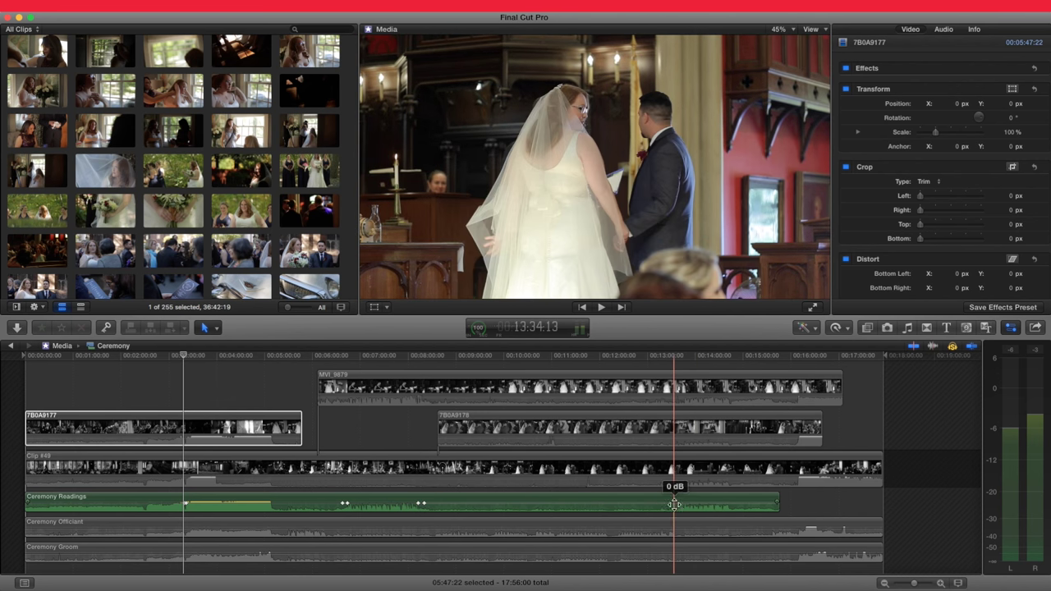
left_click(680, 504, "alt")
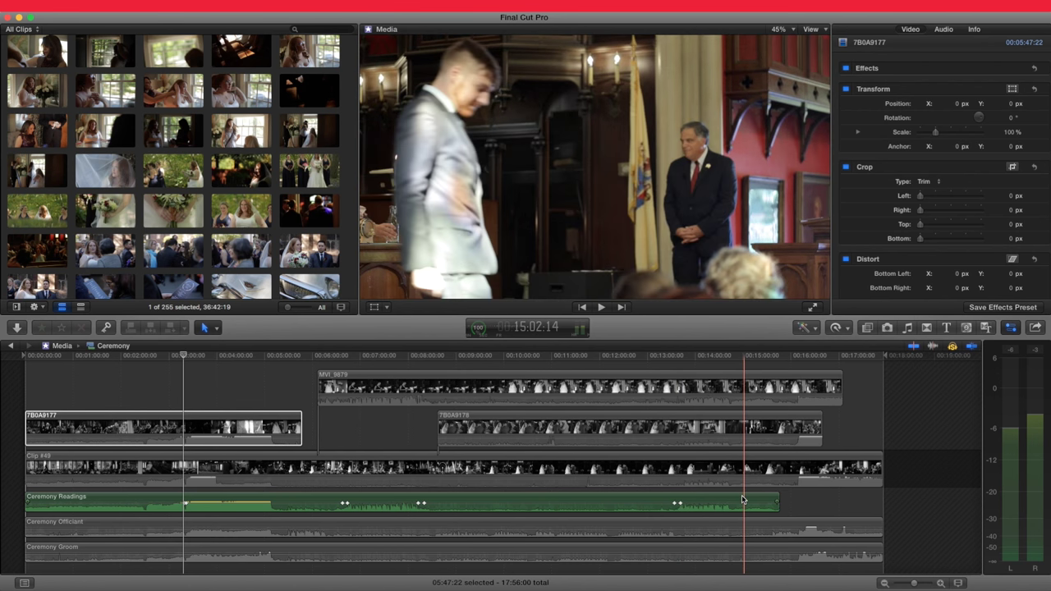
key("space")
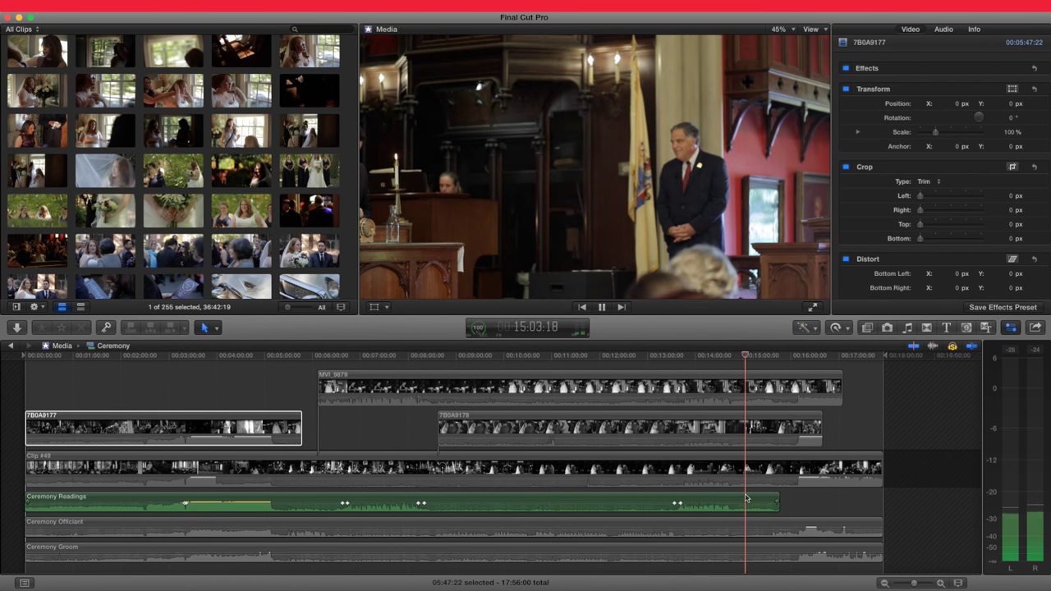
key("space")
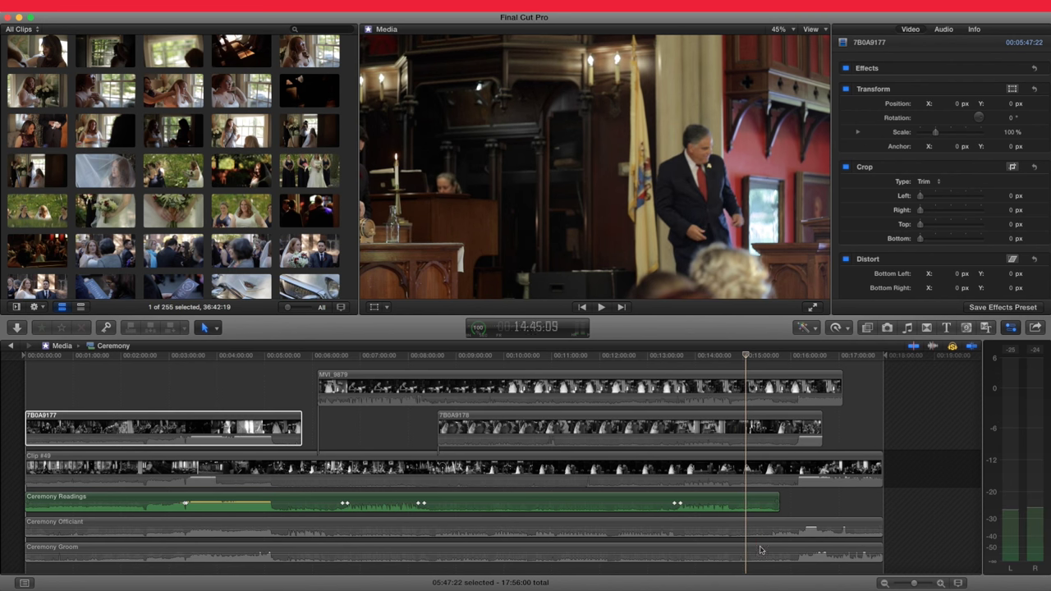
left_click(769, 503, "alt")
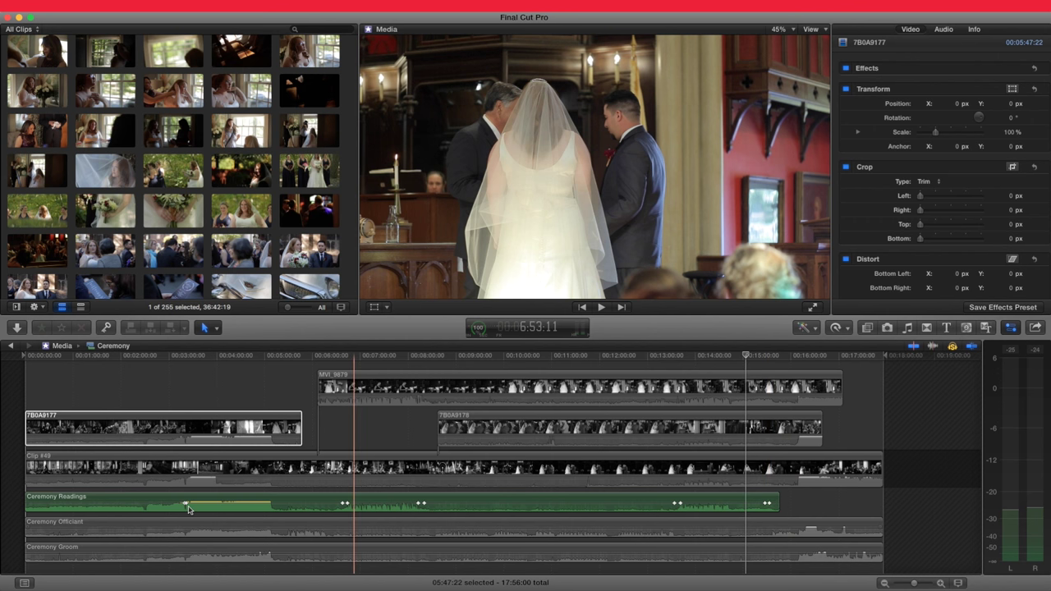
- Move the first keyframe of the pair near 3:20 to 3:21:11 and try lowering it to -∞ dB
key("z")
left_click_drag(174, 497, 199, 514)
key("a")
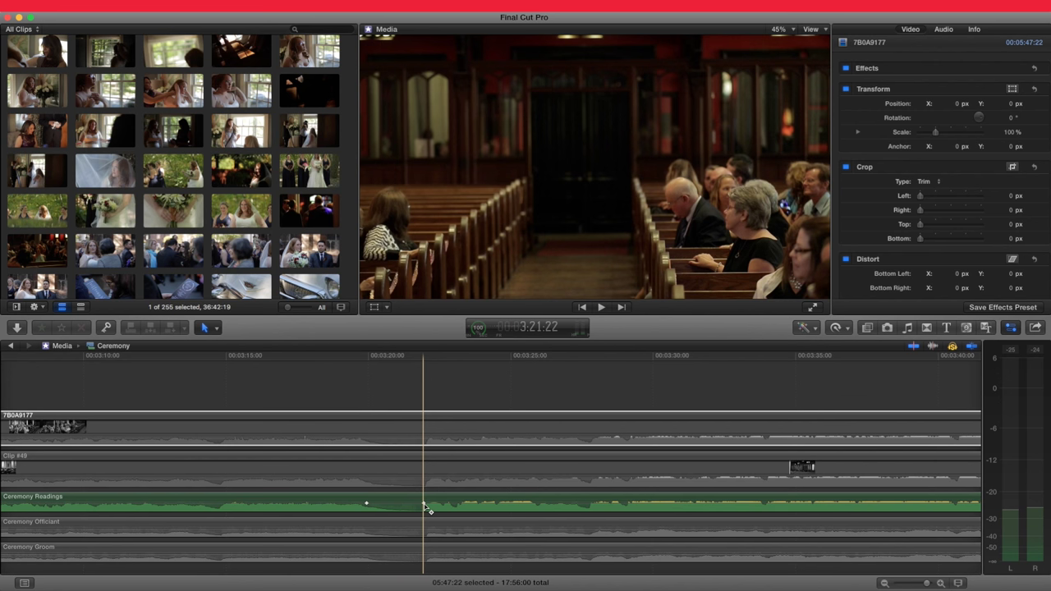
left_click(368, 504)
left_click_drag(404, 506, 412, 505)
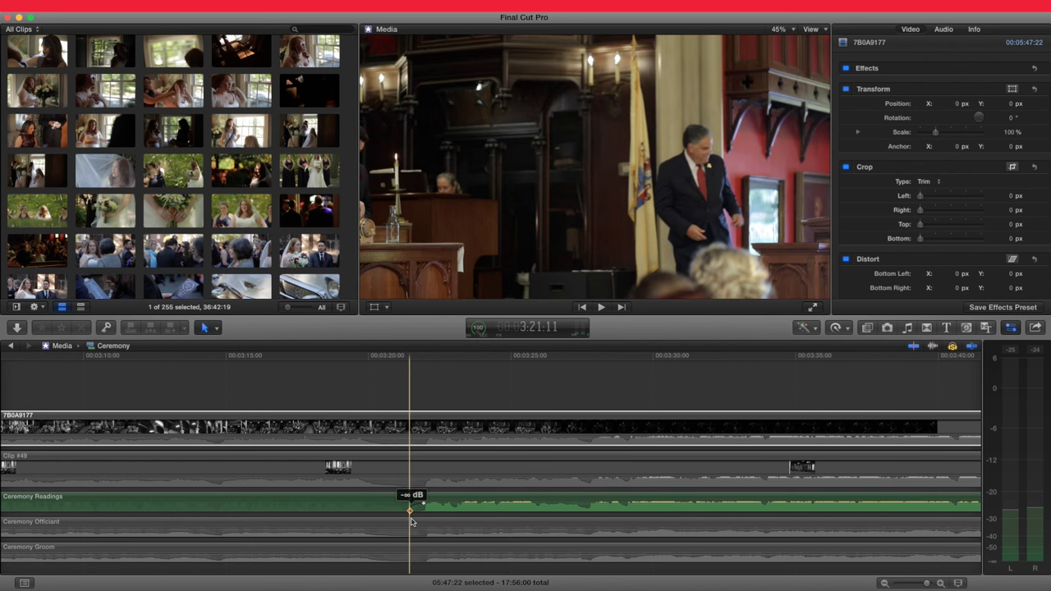
left_click(422, 509)
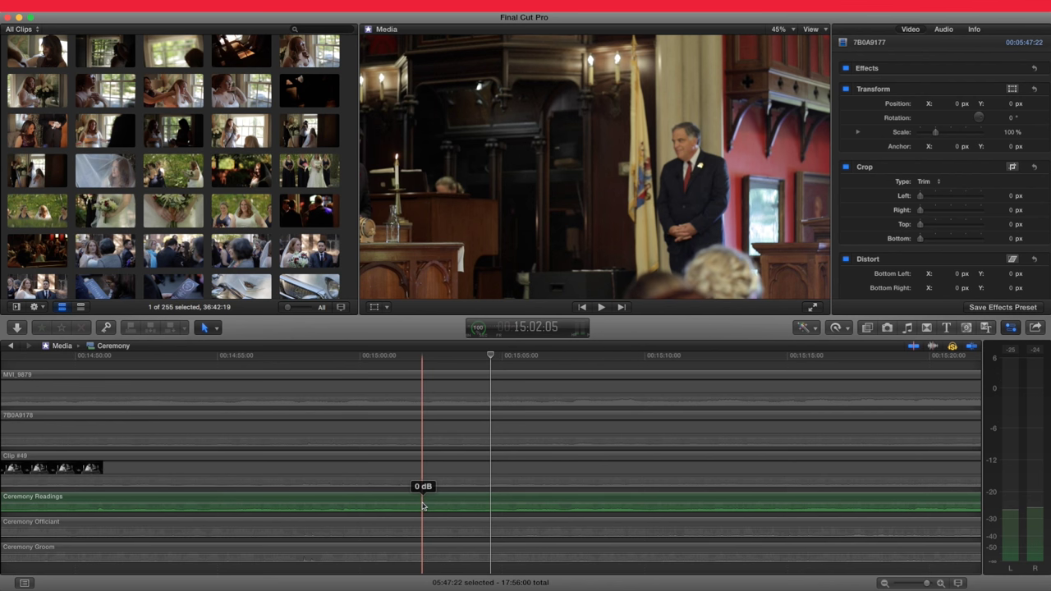
- Lower the second keyframe of the pair near 3:21, at 3:21:22, to silence on Ceremony Readings
key("shift+z")
left_click(187, 404)
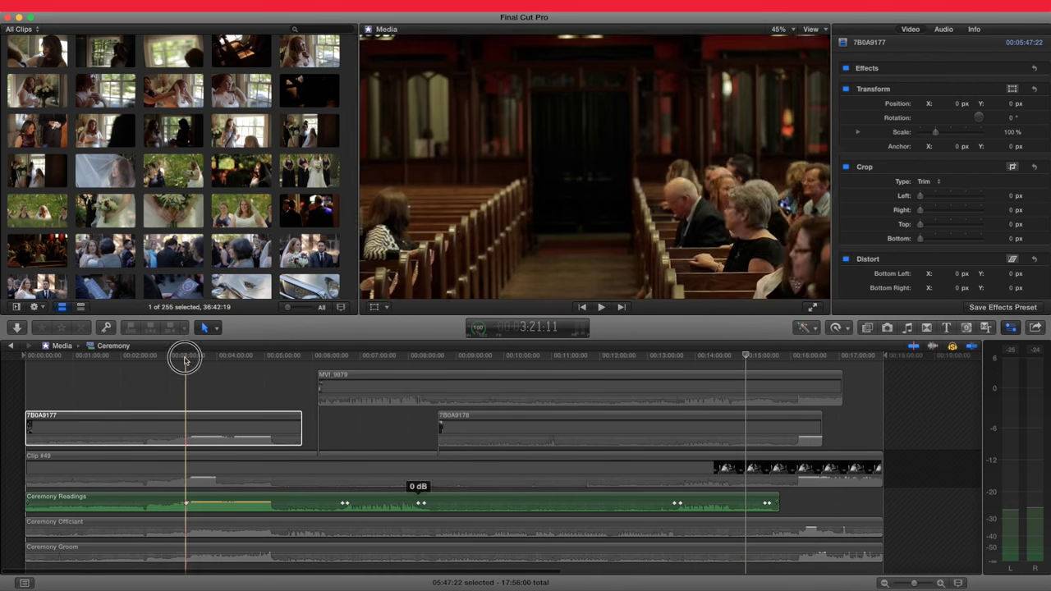
key("z")
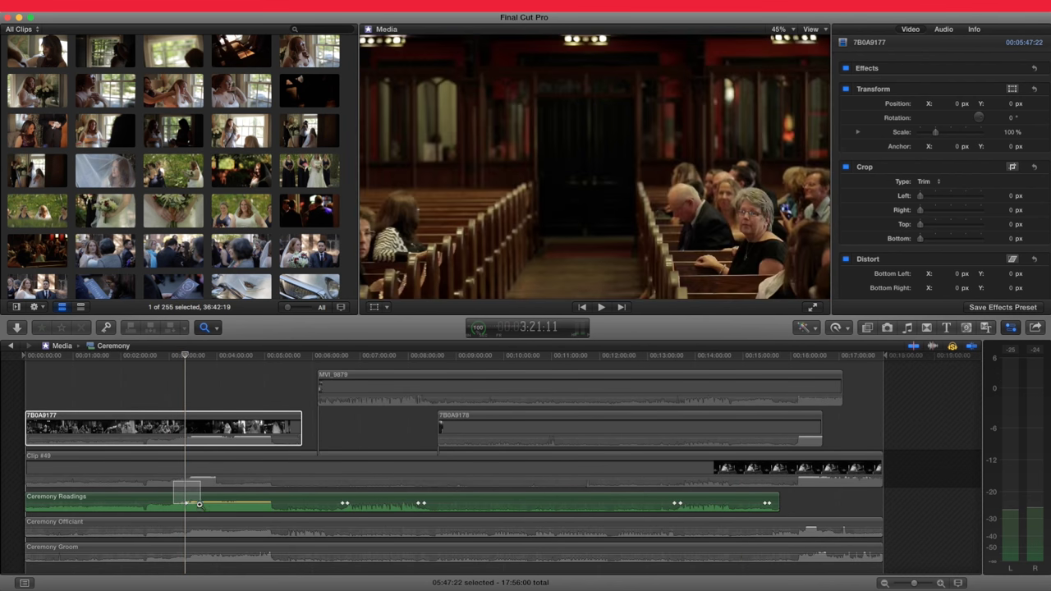
left_click(201, 504)
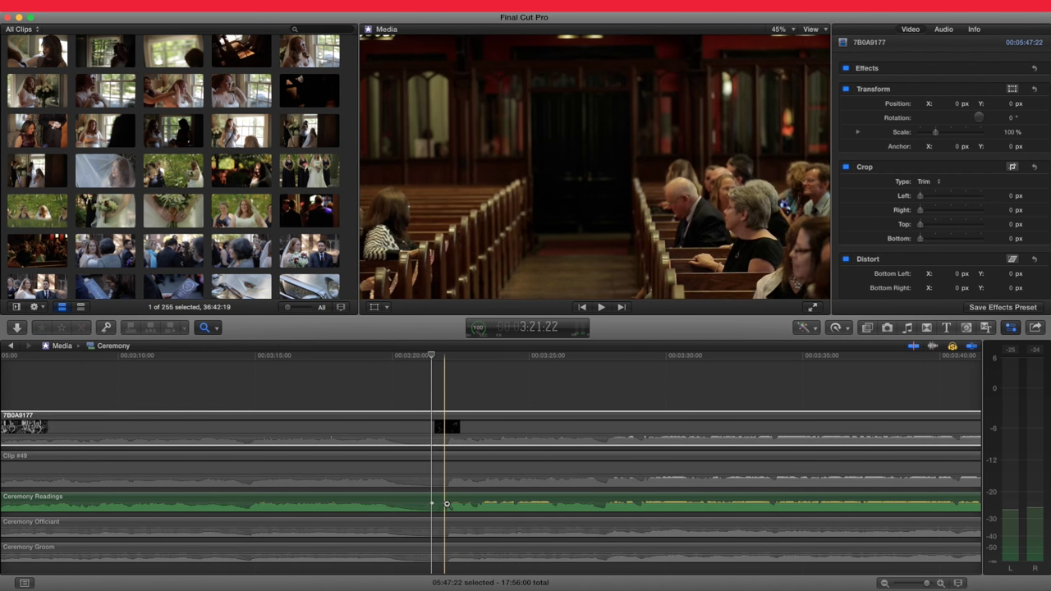
left_click_drag(446, 504, 447, 522)
key("space")
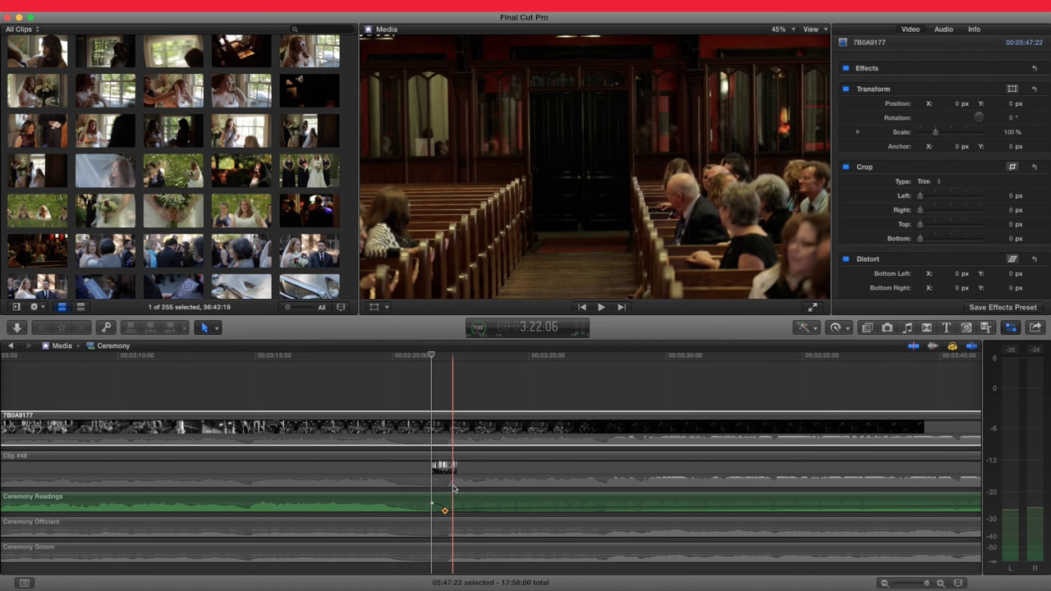
- Play Ceremony Readings from about 6:43 to find where the first reading starts, and park the playhead at about 6:48
key("shift+z")
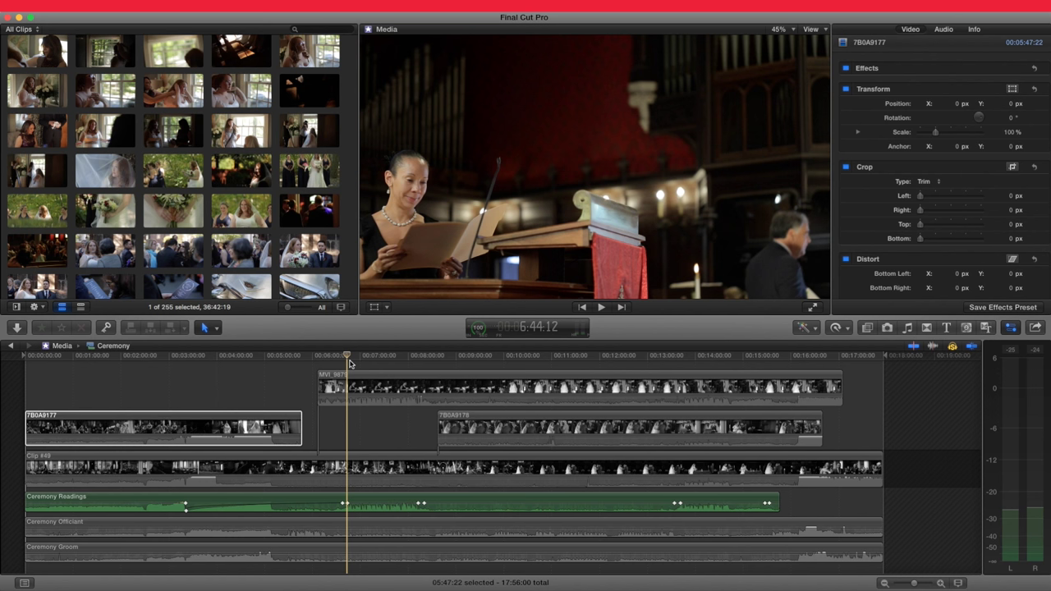
key("z")
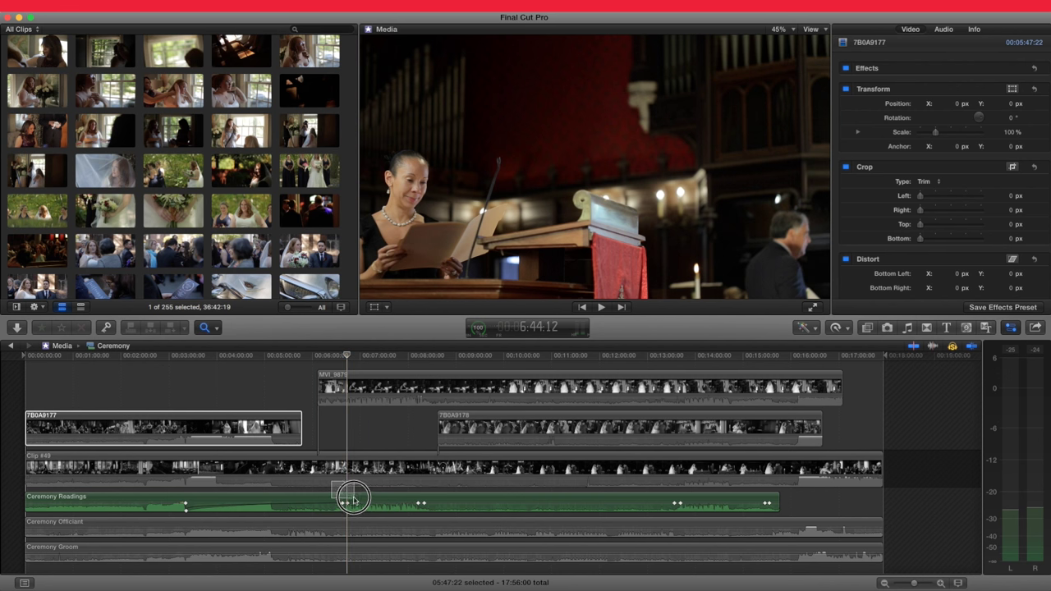
left_click_drag(335, 482, 353, 497)
key("a")
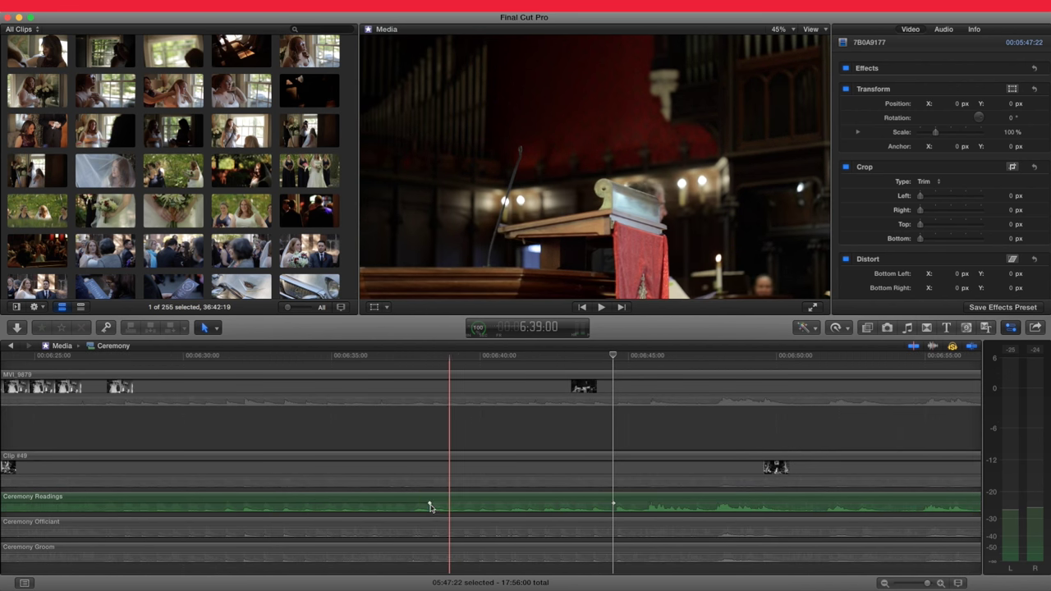
key("z")
left_click(452, 450, "alt")
left_click(447, 449, "alt")
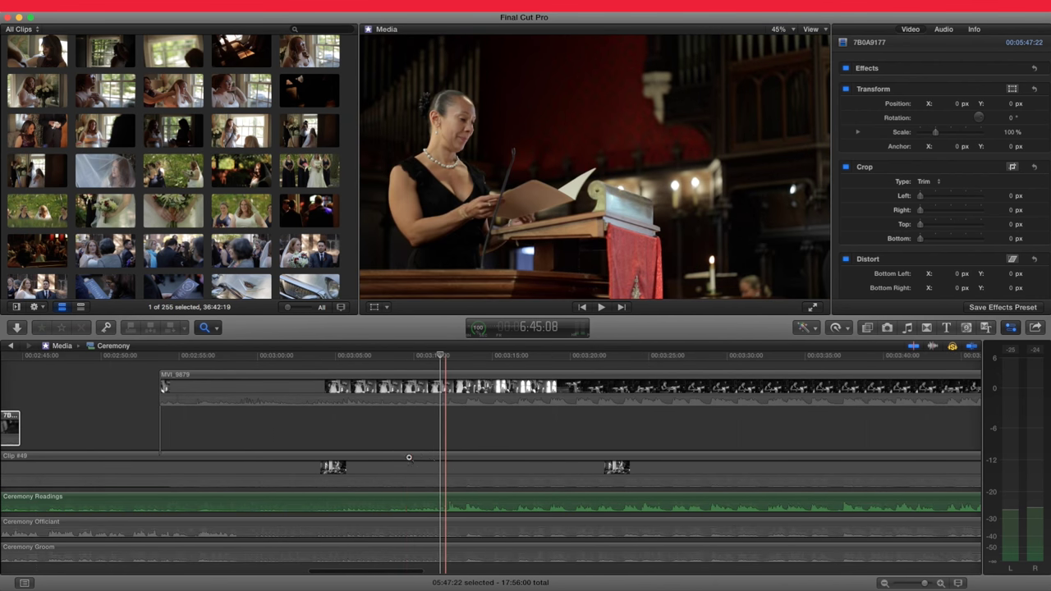
left_click(446, 449)
key("a")
left_click(427, 358)
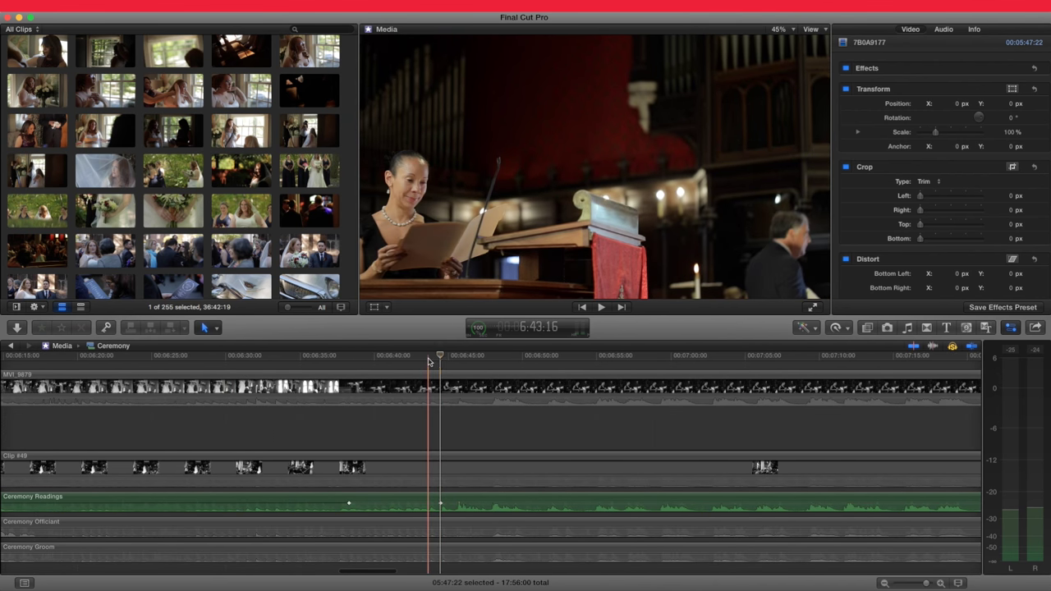
key("space")
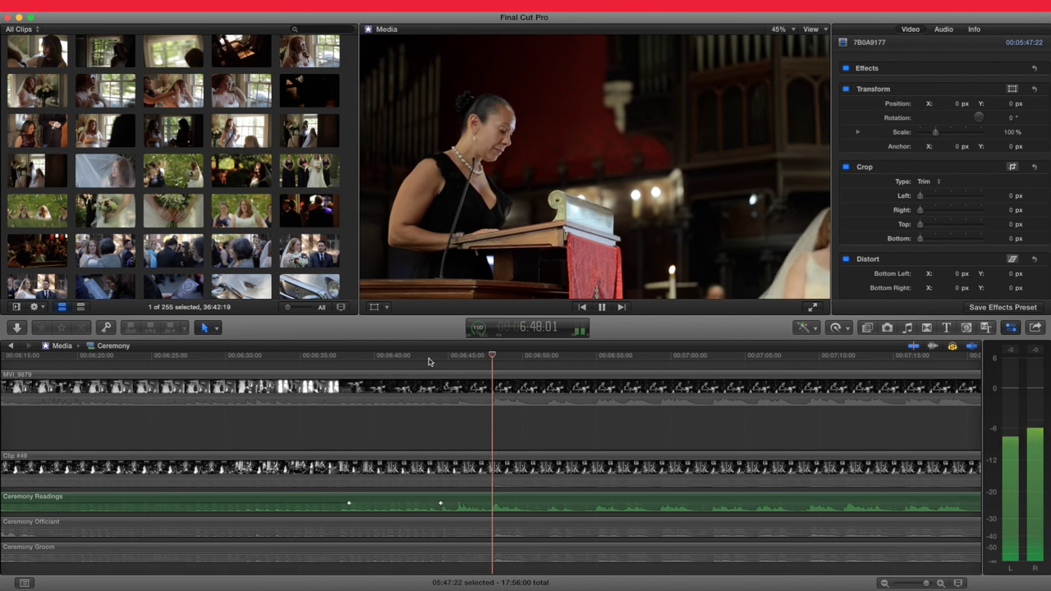
key("space")
left_click_drag(499, 355, 491, 355)
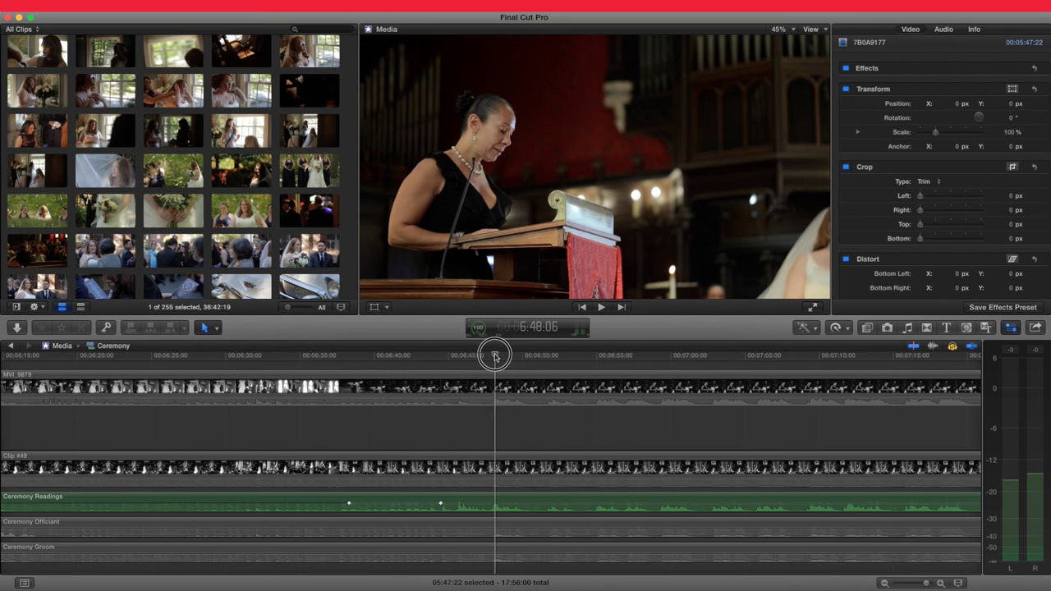
- Move the keyframe pair near 6:40 up to the playhead, lower its first keyframe at 6:47:12 to silence, and play the fade-in
left_click_drag(440, 502, 486, 531)
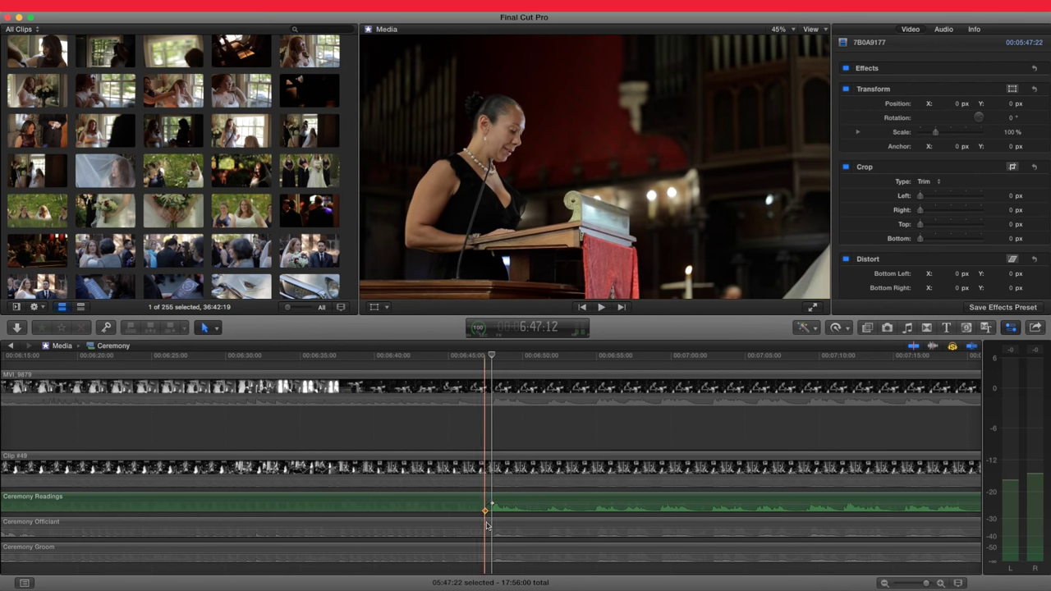
key("space")
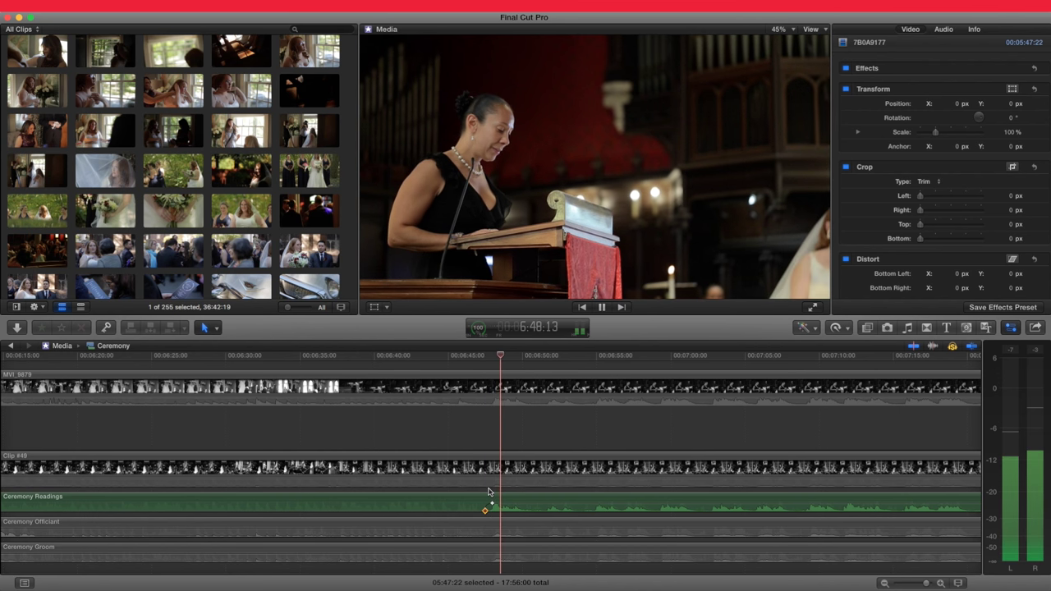
key("space")
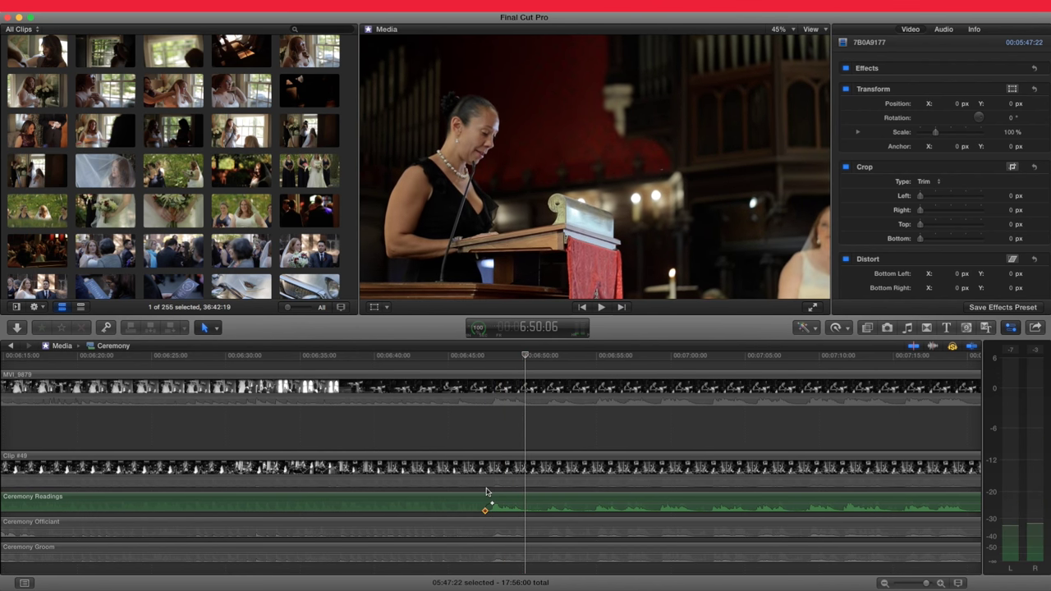
key("shift+z")
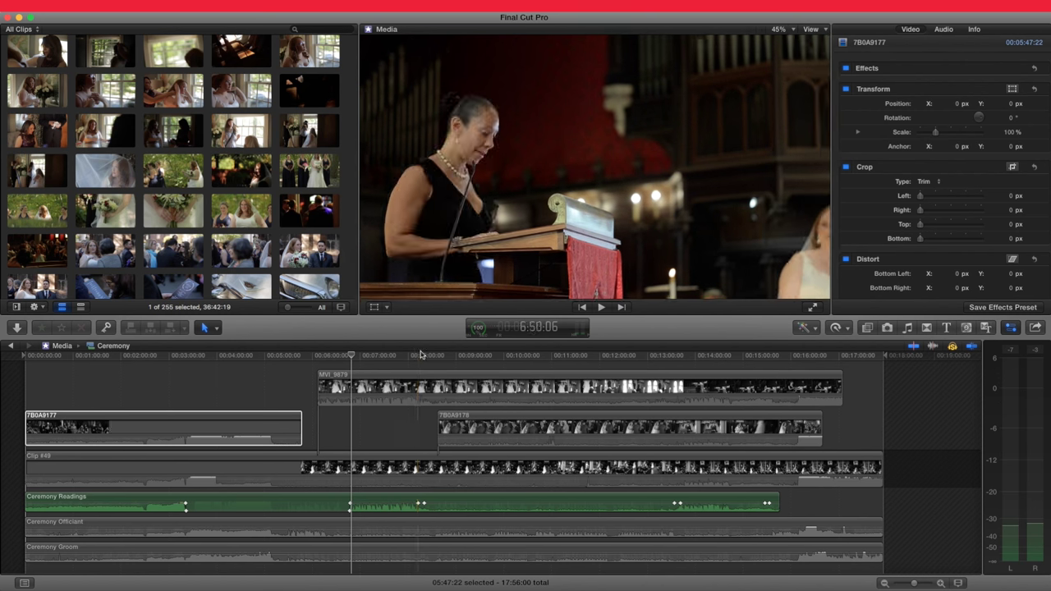
- Find the end of the first reading and move the Ceremony Readings keyframe pair near 8:13 to about 8:10, lowering its second keyframe to silence
left_click(419, 358)
key("z")
left_click_drag(411, 448, 431, 483)
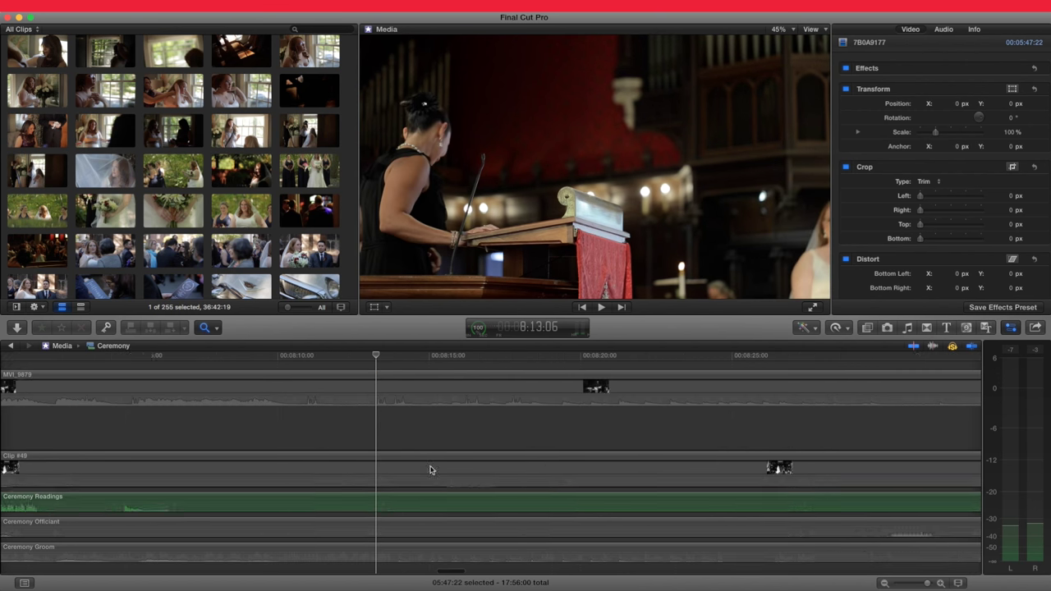
key("a")
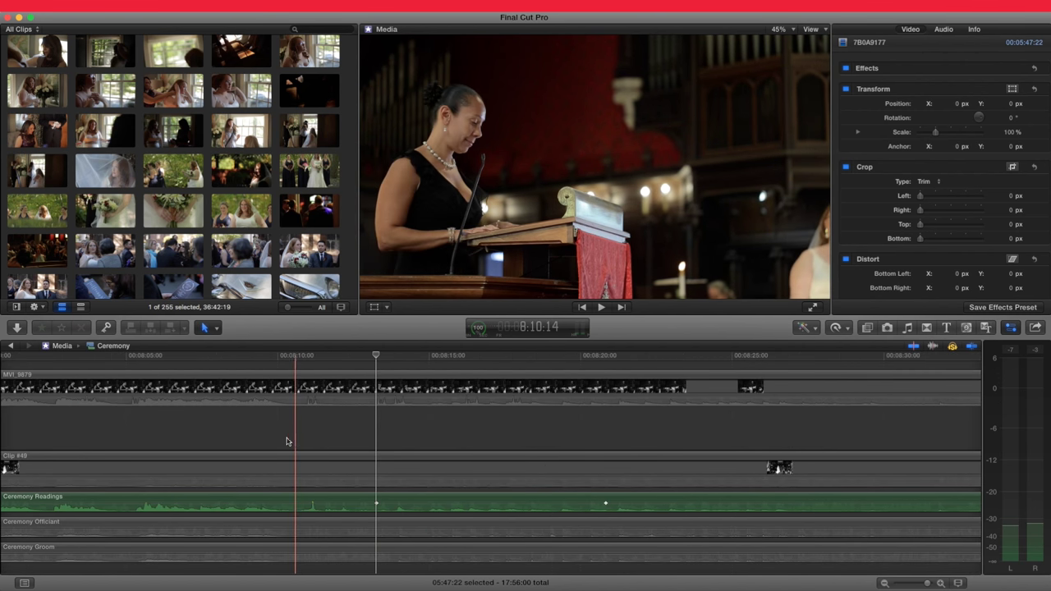
key("space")
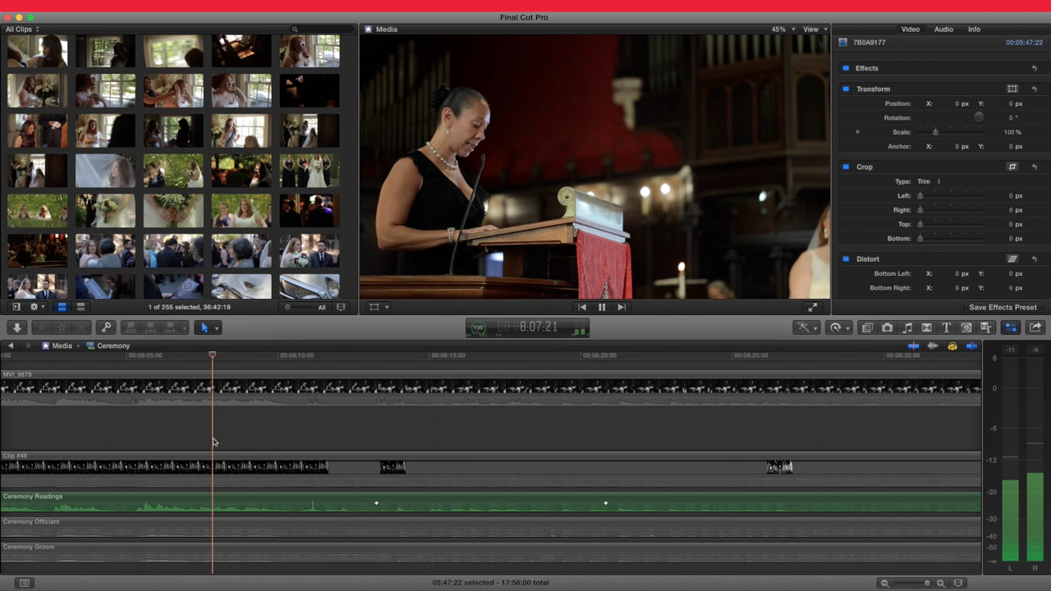
left_click(296, 429)
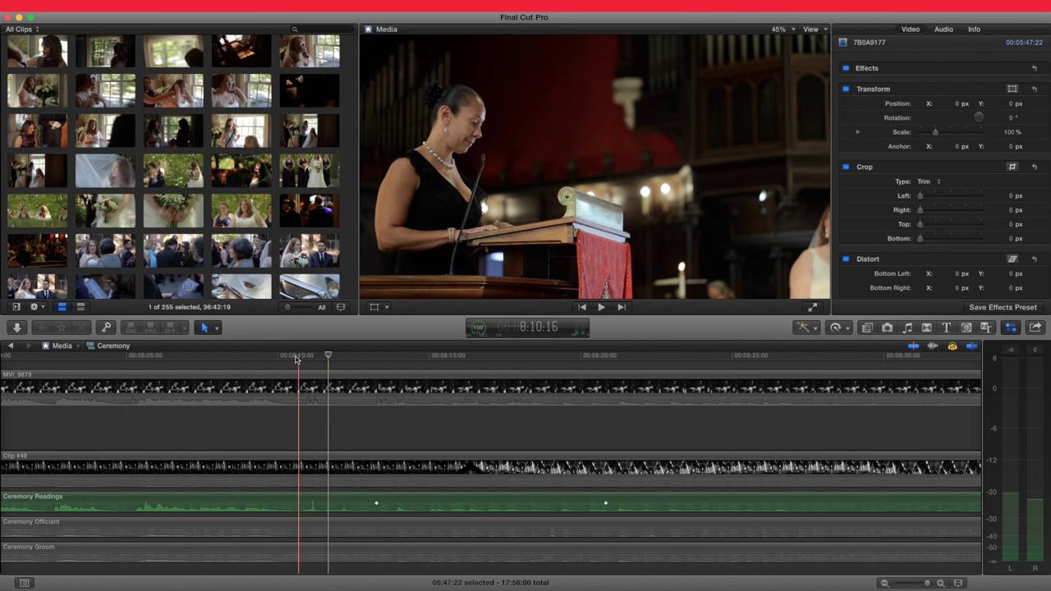
left_click_drag(298, 503, 277, 504)
left_click_drag(605, 502, 300, 517)
key("shift+z")
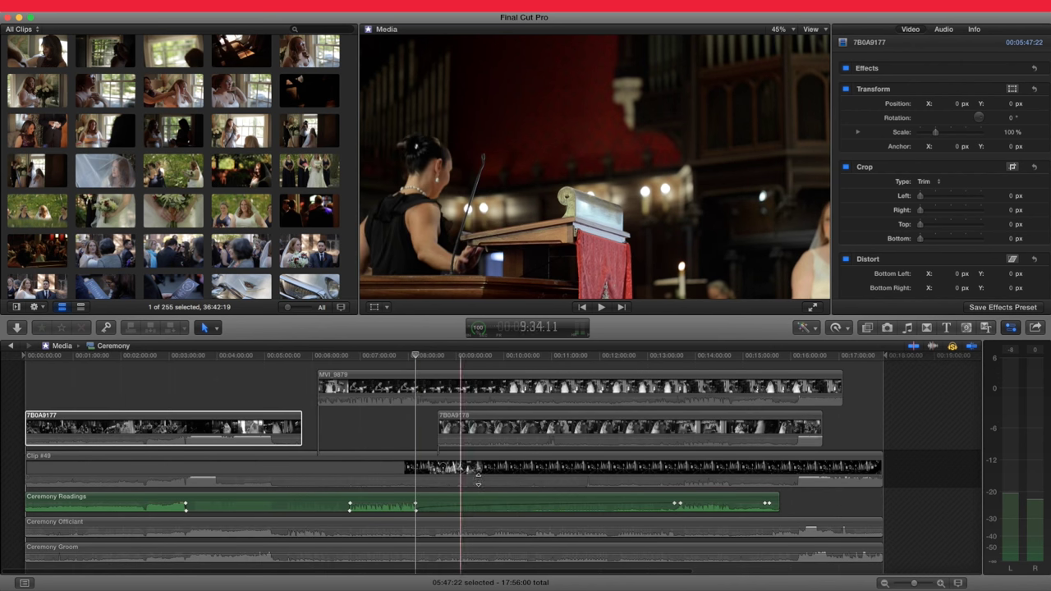
- Find the second reading's start at 13:47:12, move the Ceremony Readings keyframe pair near 13:40 there, and lower its first keyframe to -∞ dB
key("z")
left_click_drag(681, 481, 650, 485)
key("a")
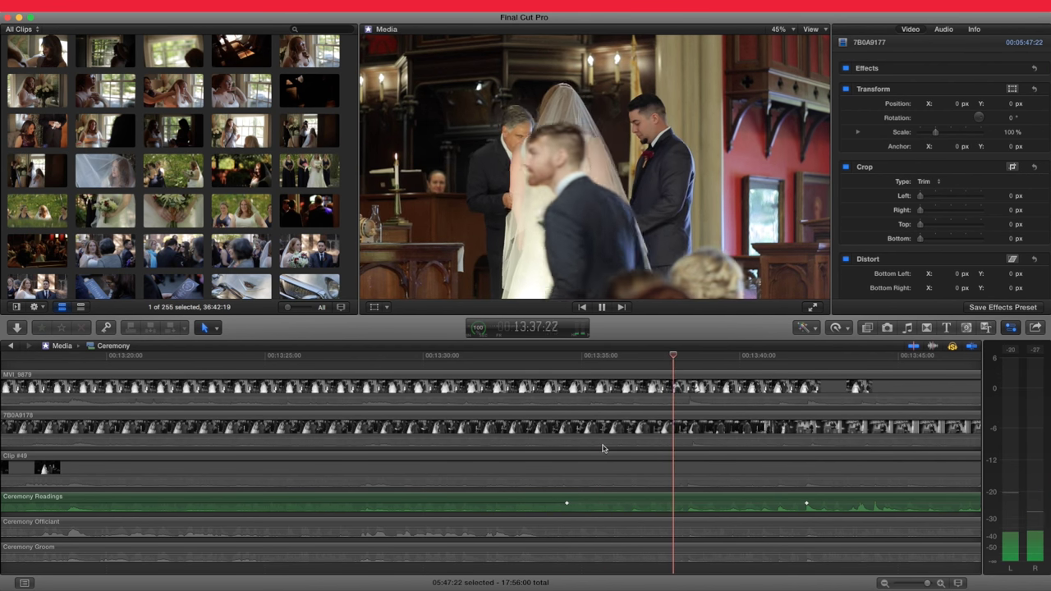
scroll(605, 447, "right", 2)
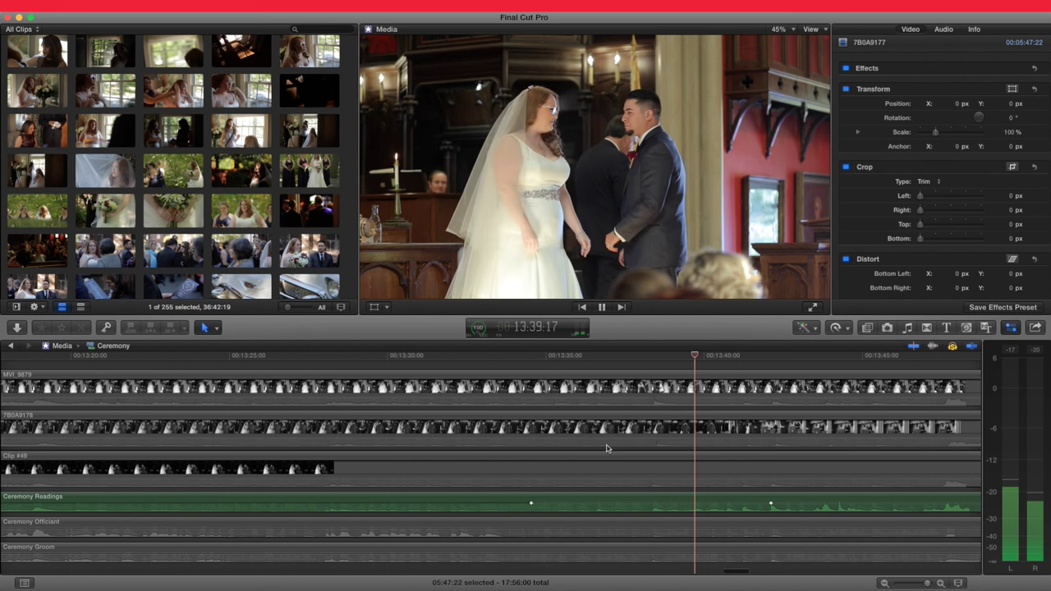
scroll(606, 447, "right", 6)
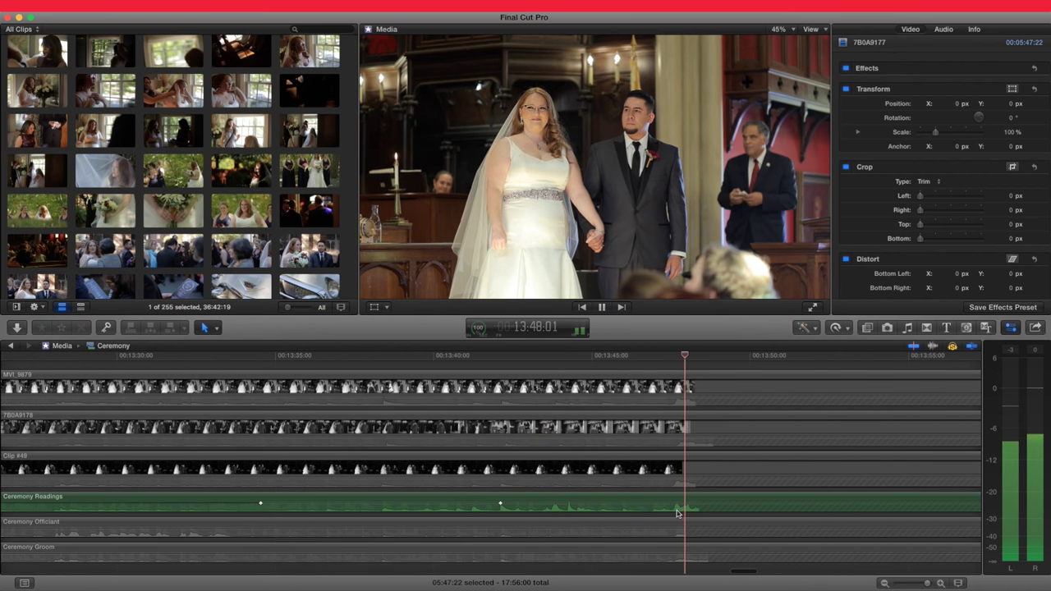
key("space")
left_click(670, 358)
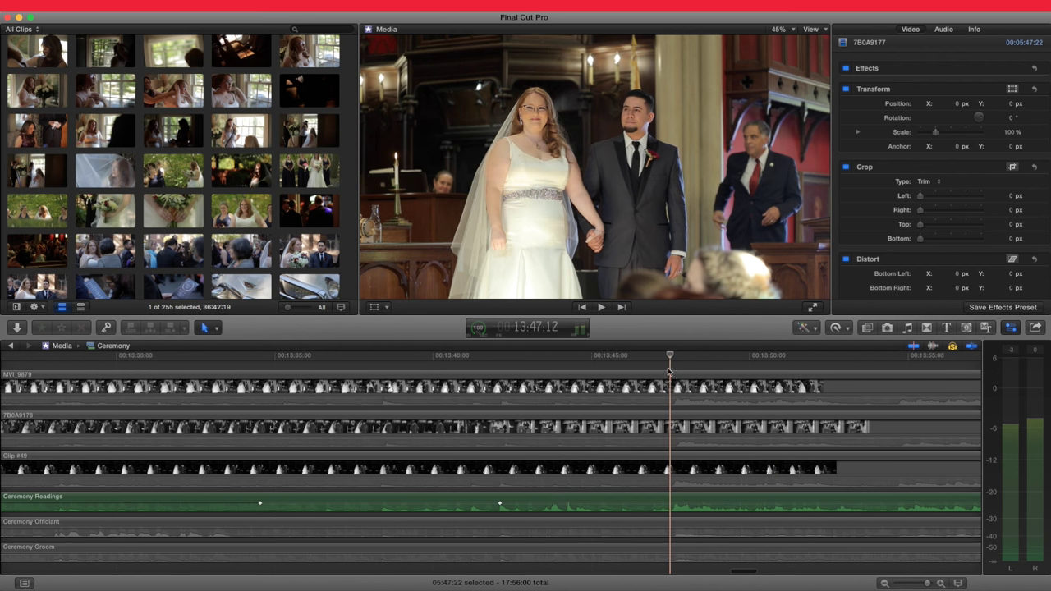
left_click_drag(499, 503, 675, 504)
left_click_drag(260, 504, 639, 504)
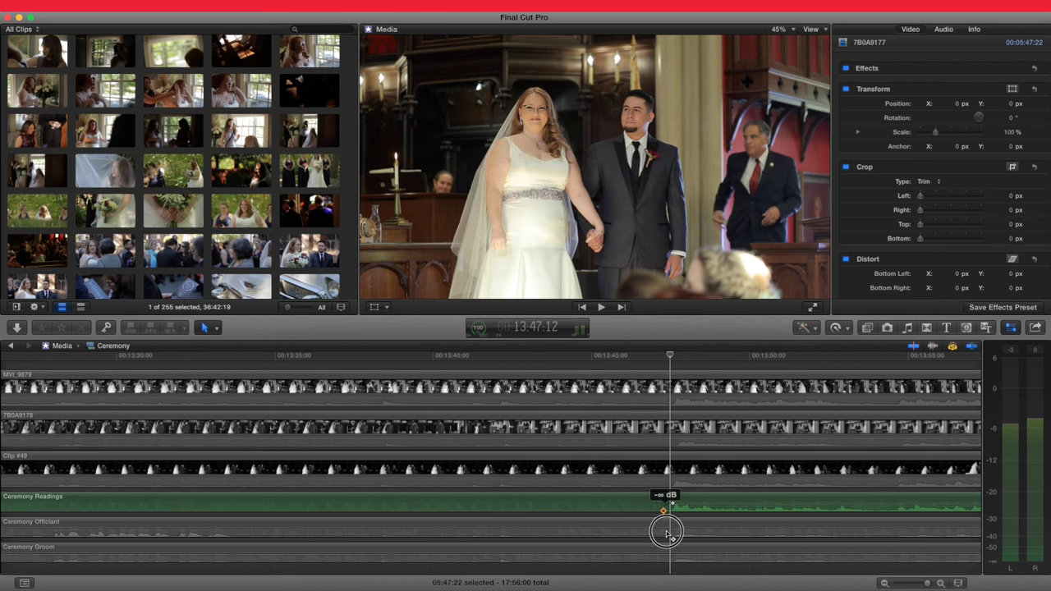
key("shift+z")
- Find the second reading's end, move the last Ceremony Readings keyframe pair up to 15:37:20, and lower its second keyframe to silence
left_click(764, 356)
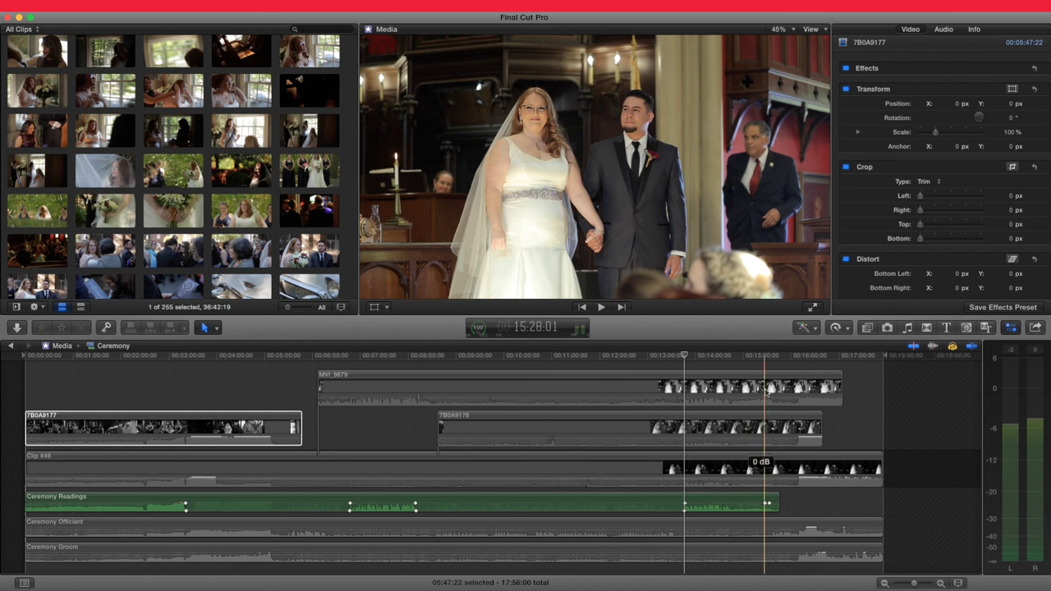
key("z")
left_click_drag(698, 437, 785, 497)
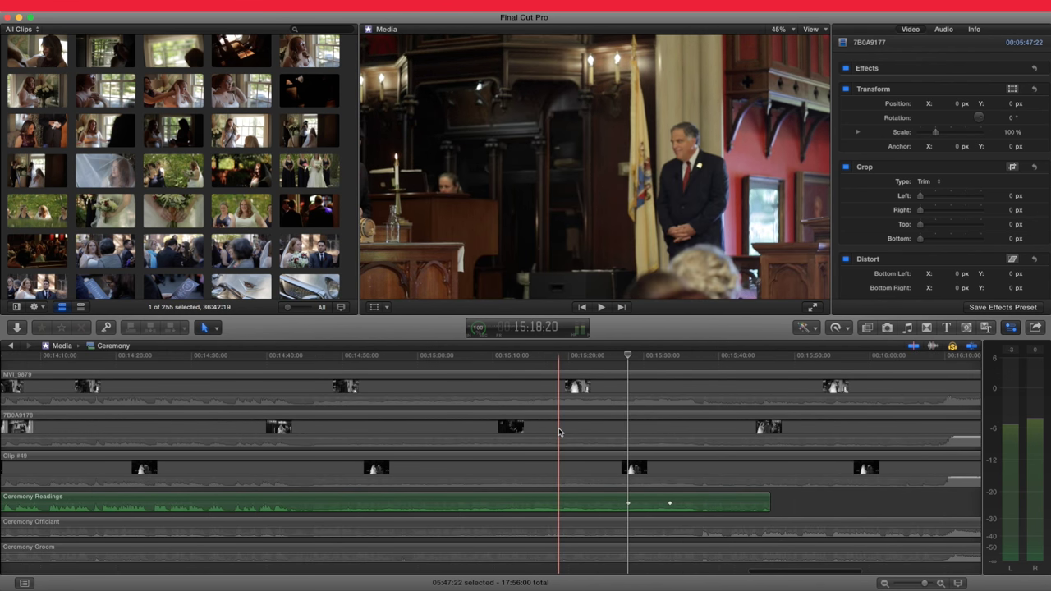
key("space")
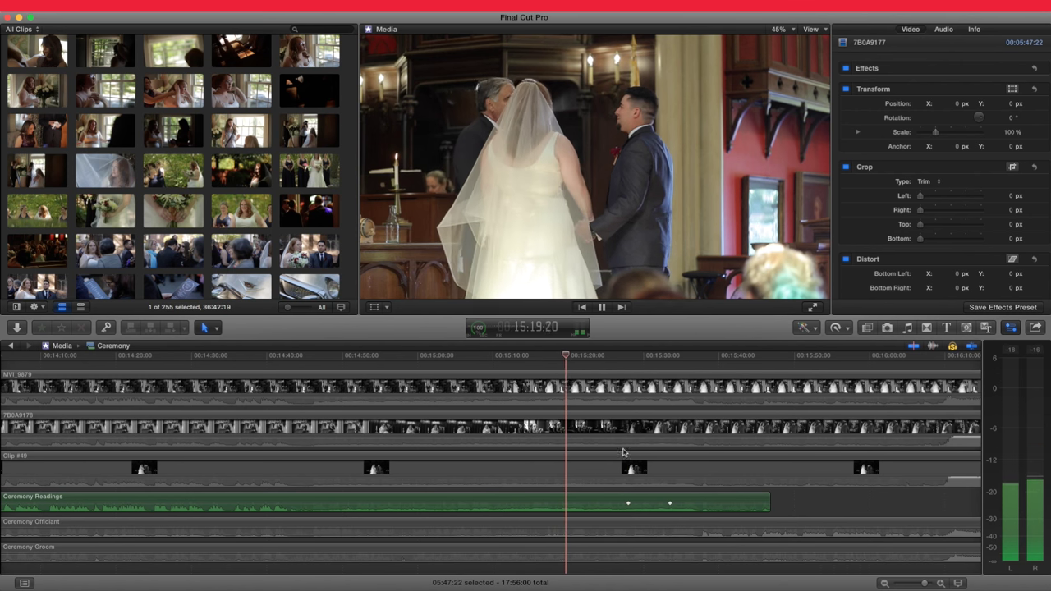
key("space")
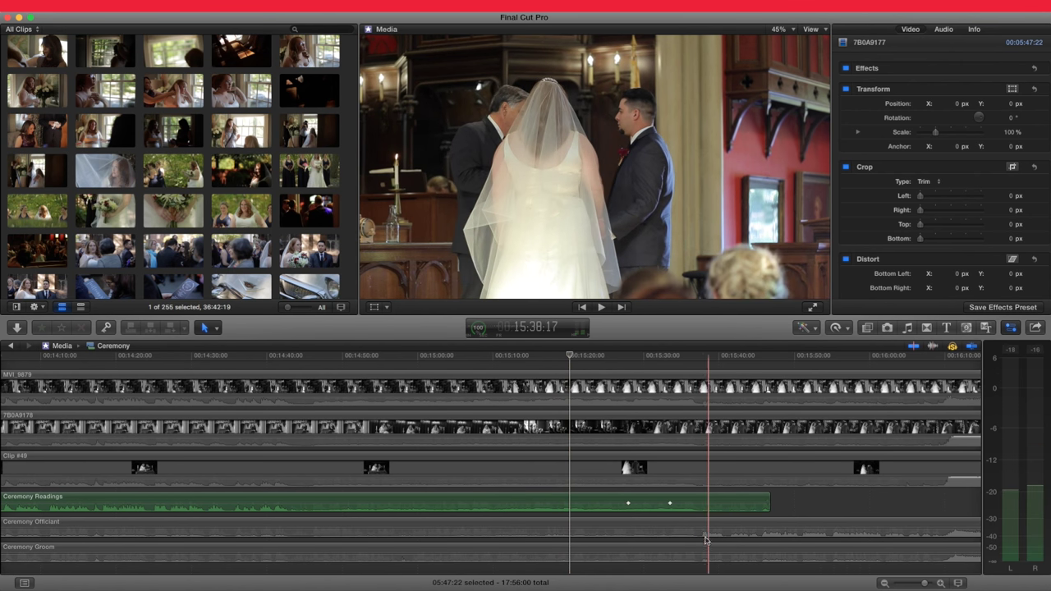
left_click(690, 361)
left_click_drag(620, 427, 786, 500)
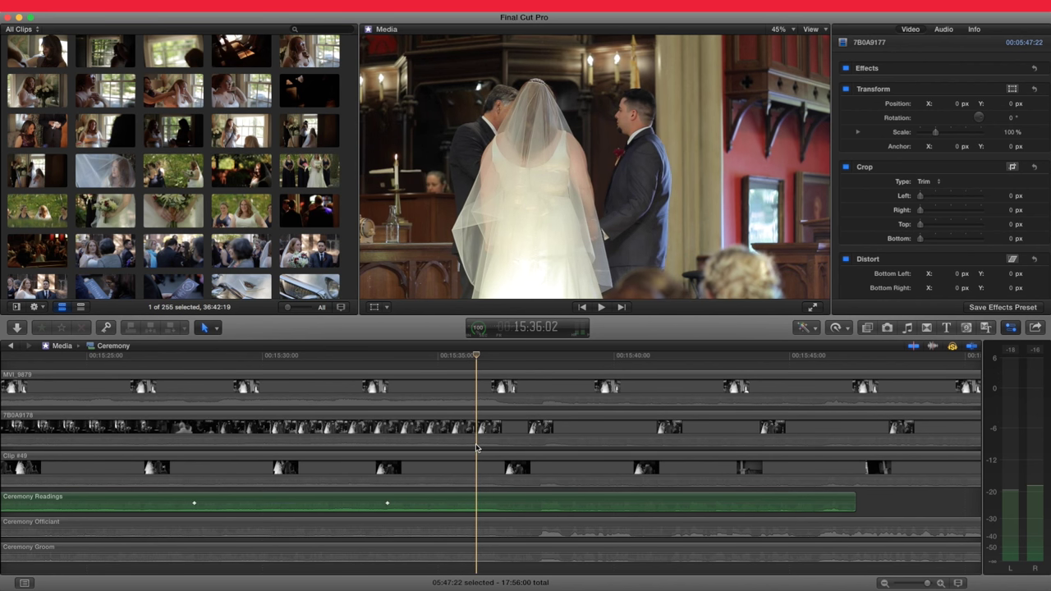
key("space")
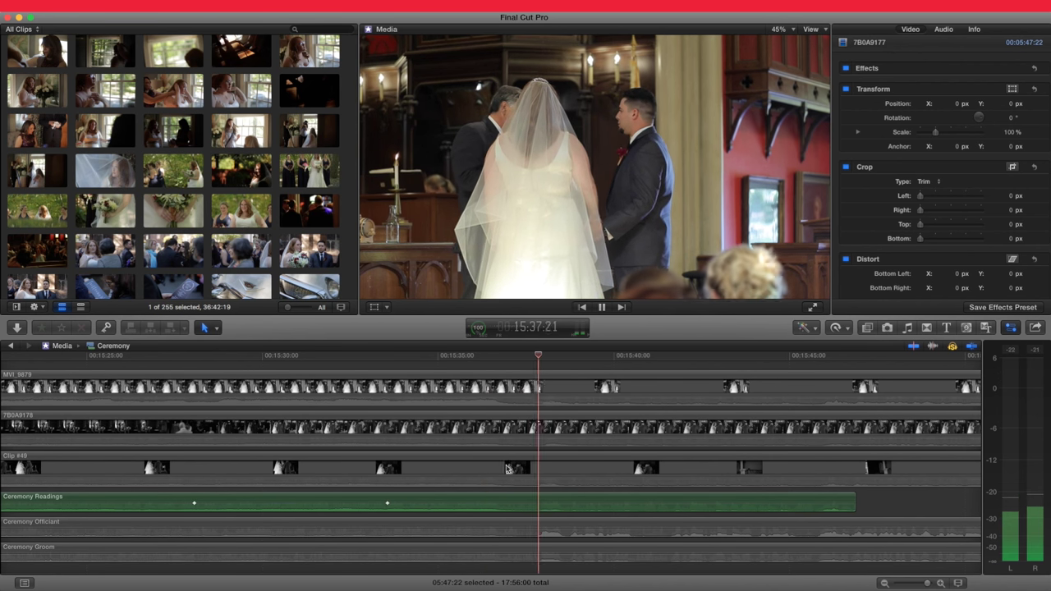
left_click(538, 357)
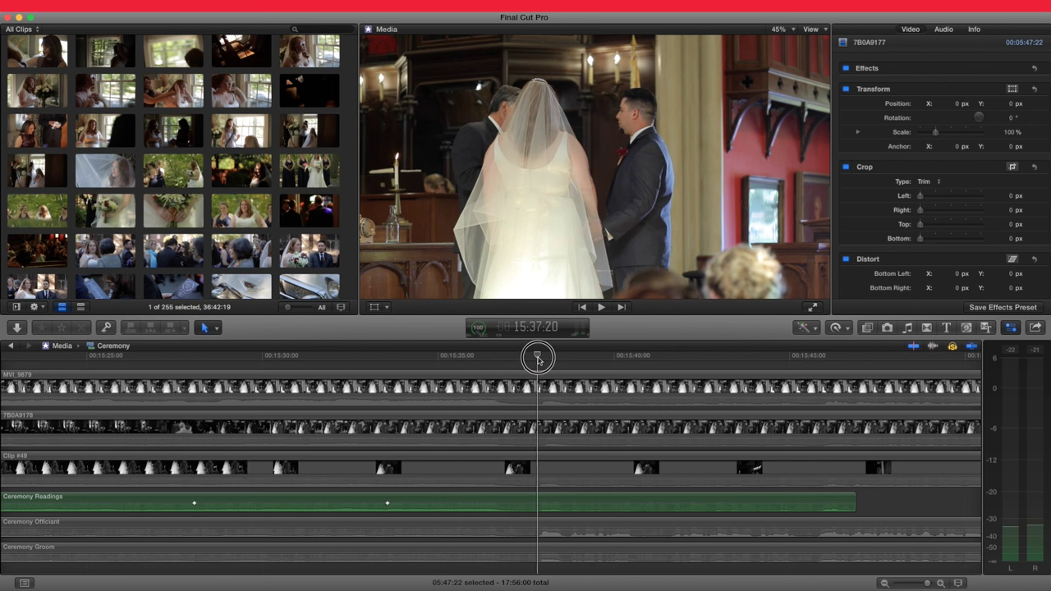
left_click_drag(387, 496, 492, 504)
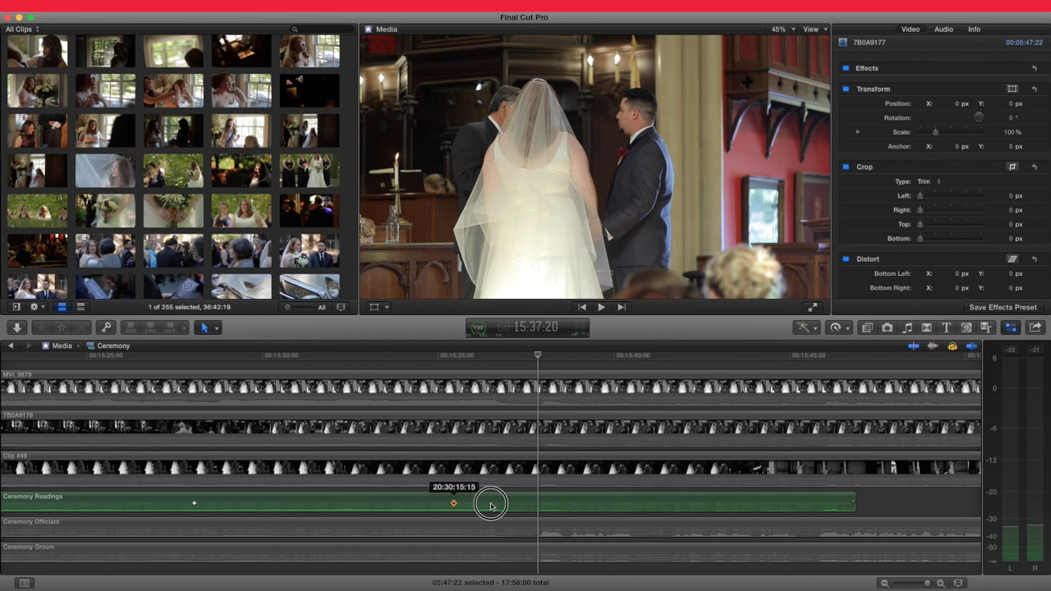
left_click_drag(195, 504, 435, 501)
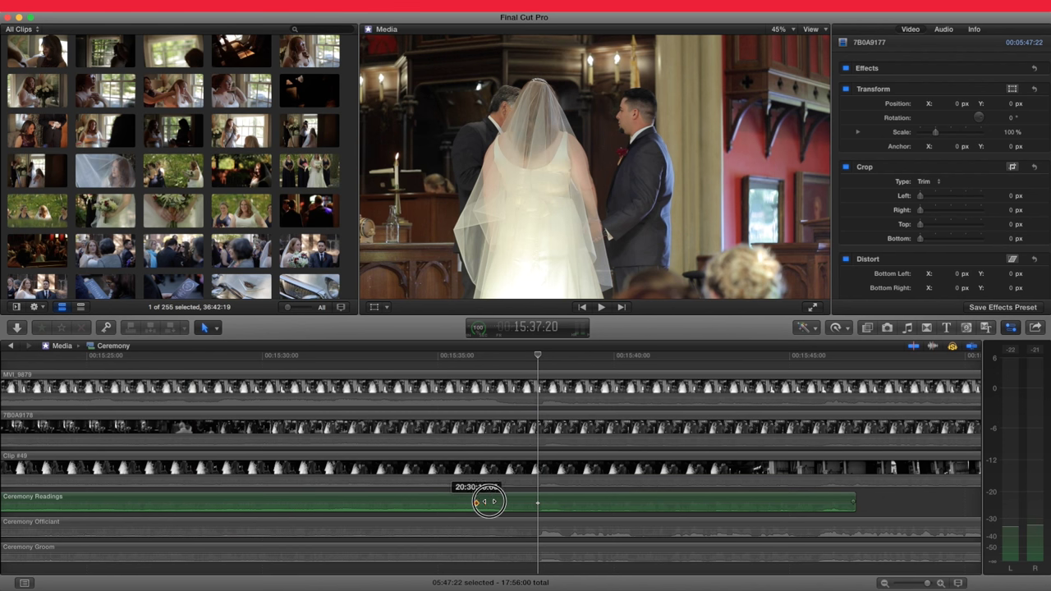
left_click_drag(539, 504, 541, 510)
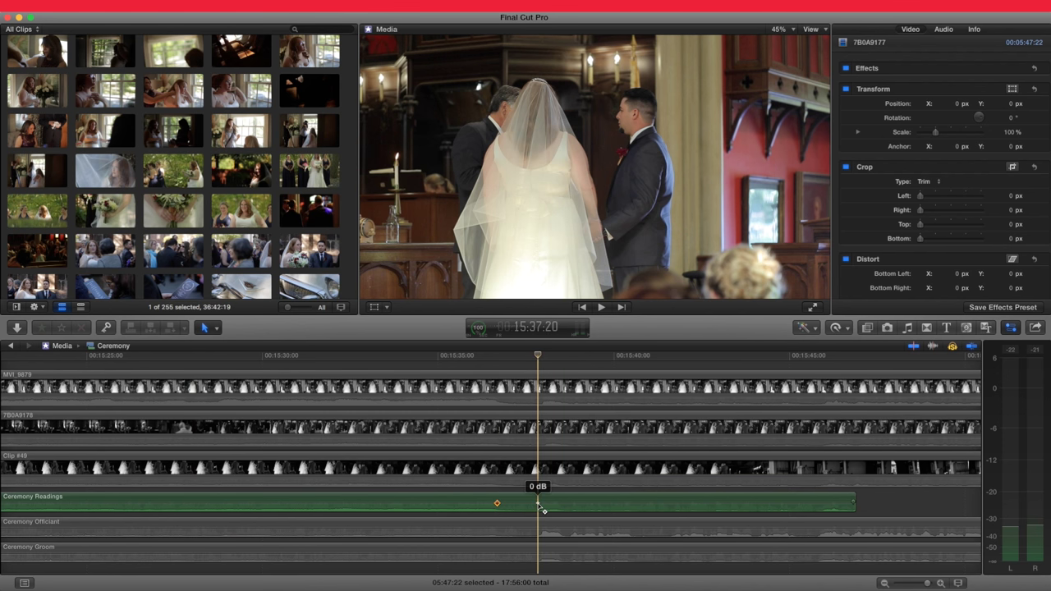
- Trim the end of the Ceremony Readings clip back to about 15:39, just past its last keyframe
left_click_drag(854, 502, 586, 503)
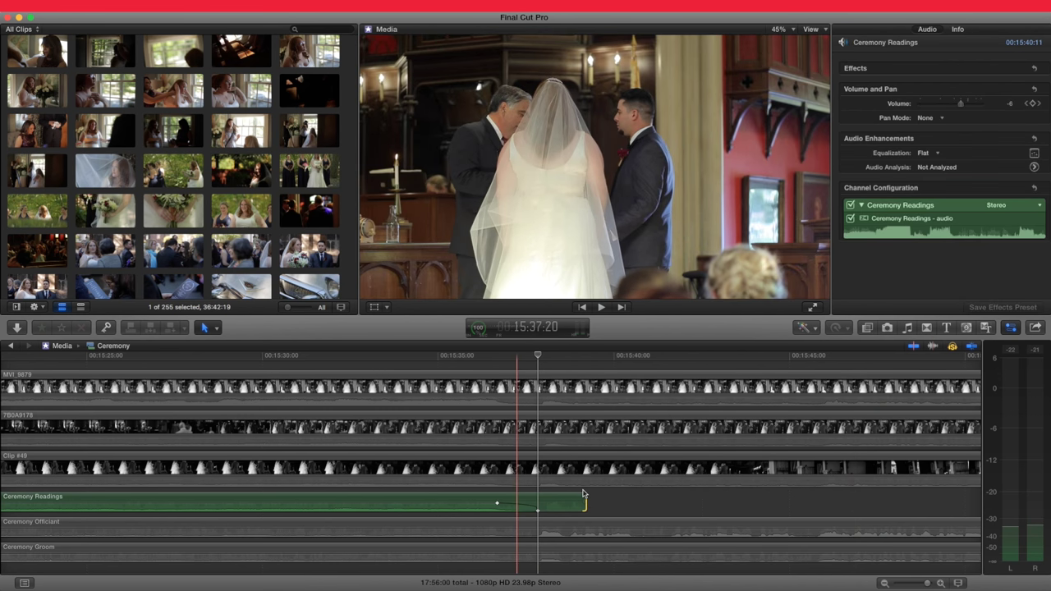
key("shift+z")
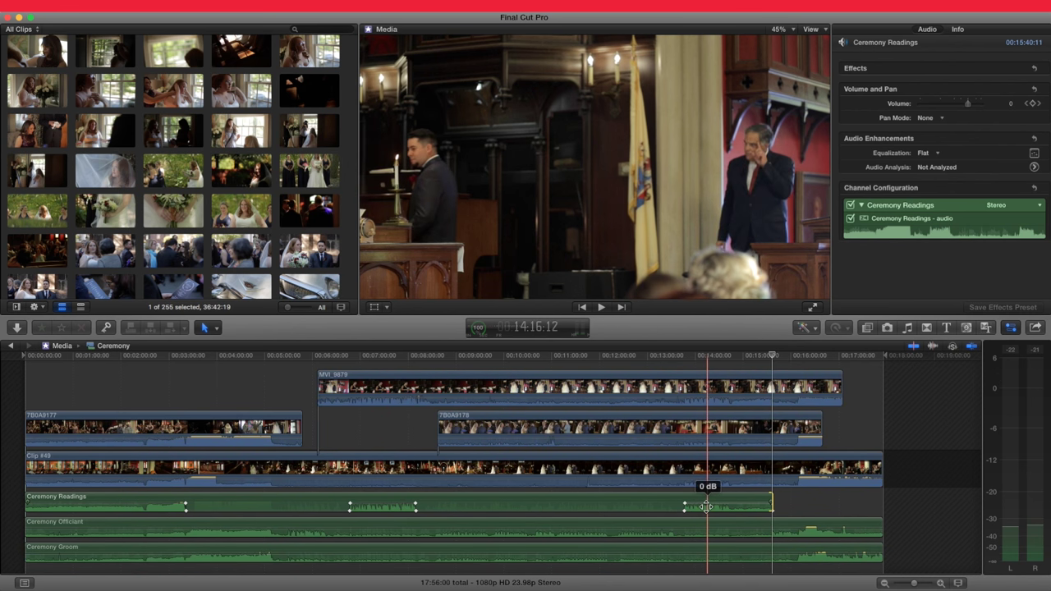
- Add pairs of volume keyframes to Ceremony Groom around 3:21 and between about 5:10 and 5:30
left_click(577, 551)
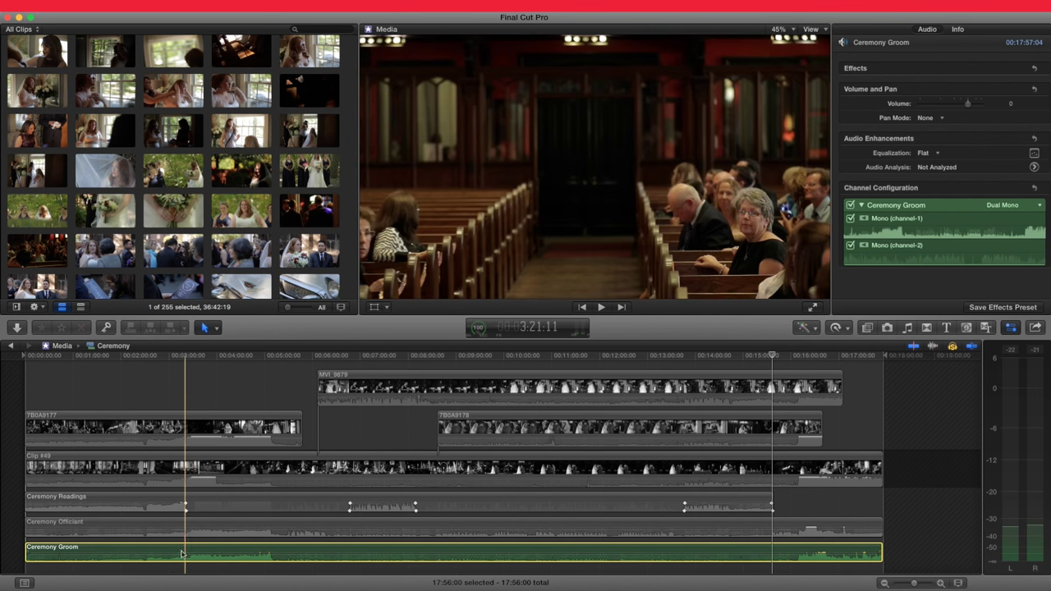
left_click(185, 555, "alt")
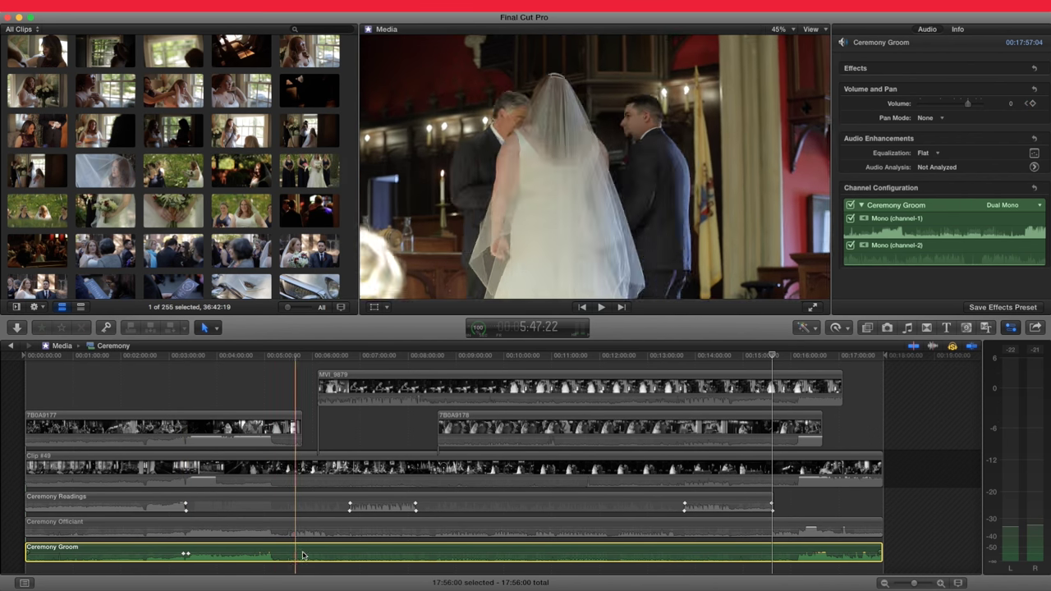
left_click(274, 555, "alt")
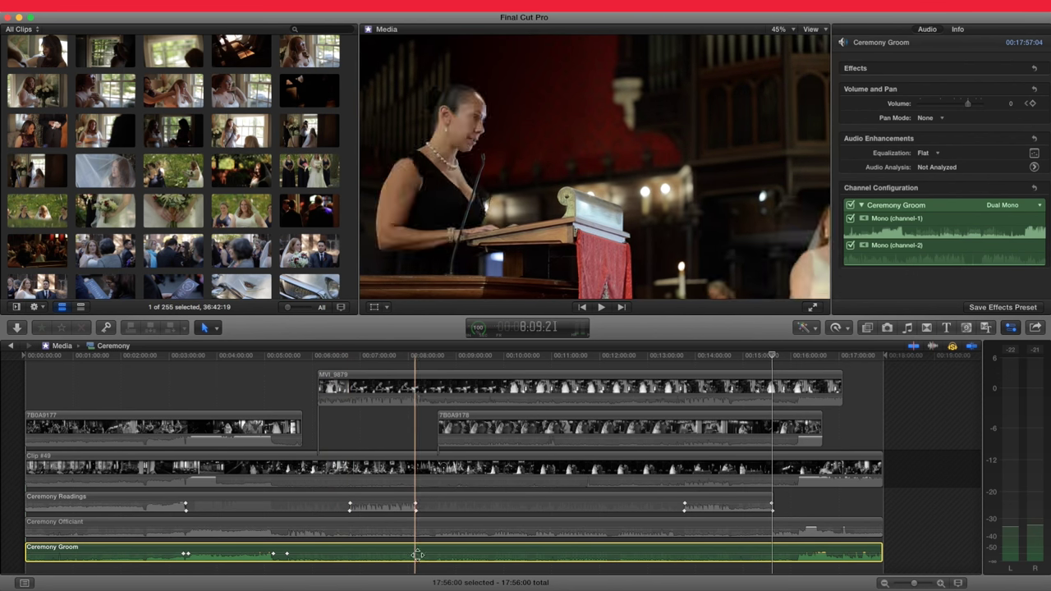
- Play the ceremony between about 8:30 and 9:02 to find where speech resumes after the first reading, and park the playhead at 8:31:12
key("z")
left_click(455, 556)
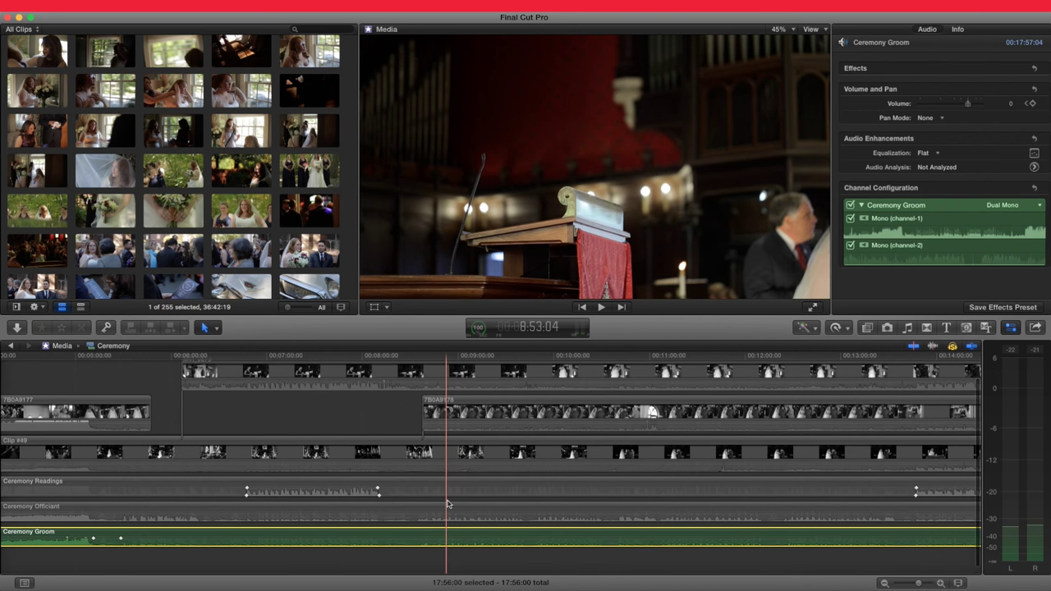
key("space")
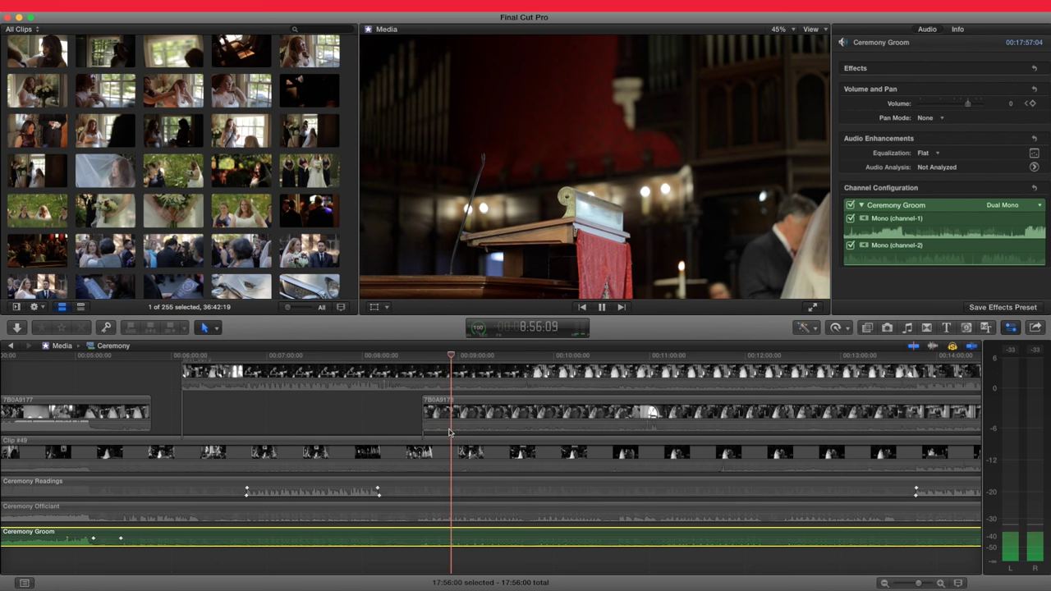
left_click(450, 376)
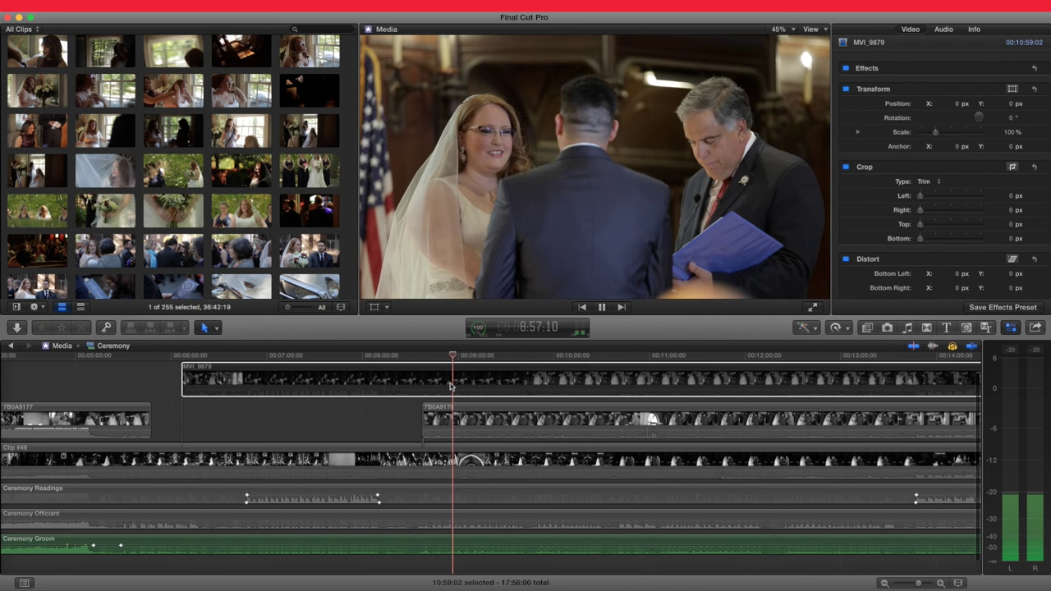
key("space")
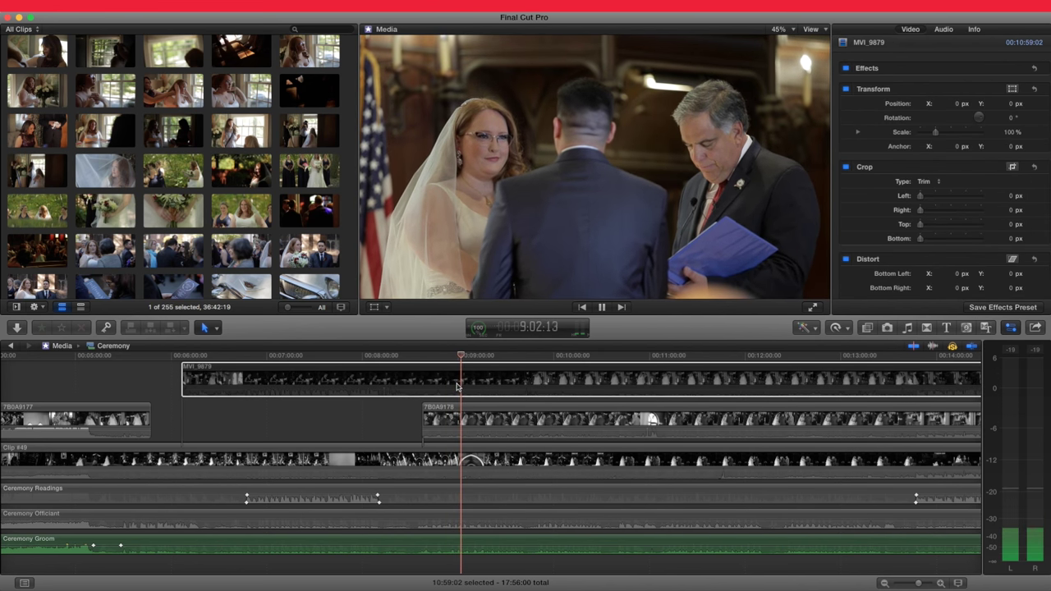
left_click(410, 357)
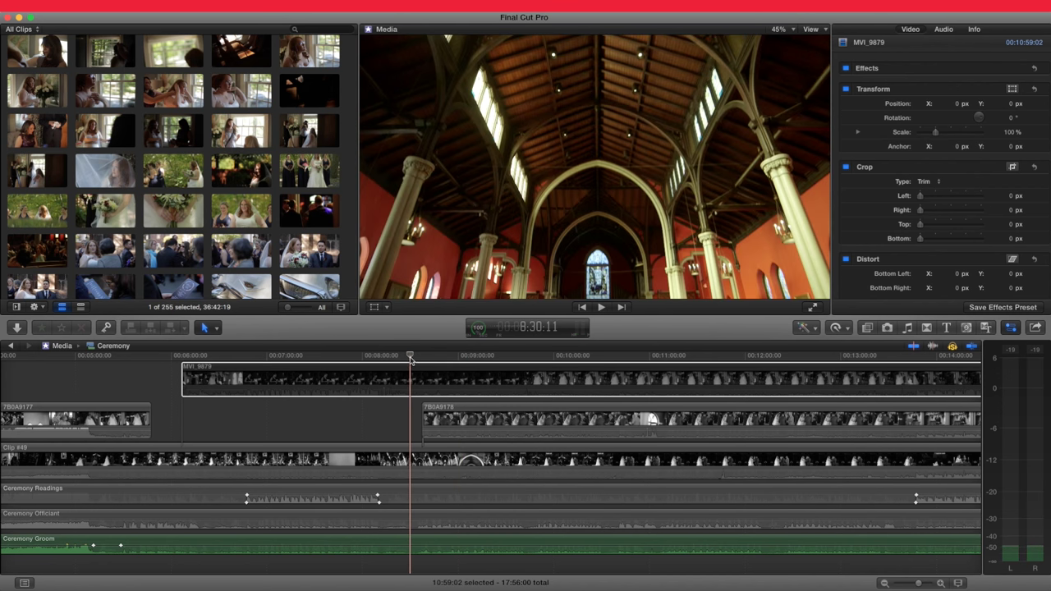
key("space")
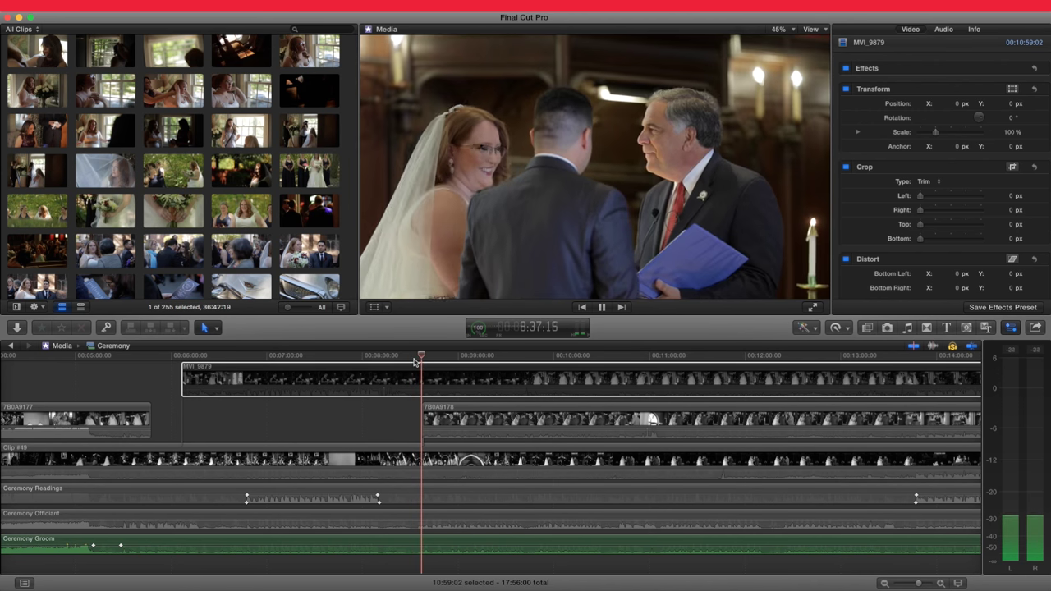
left_click(414, 359)
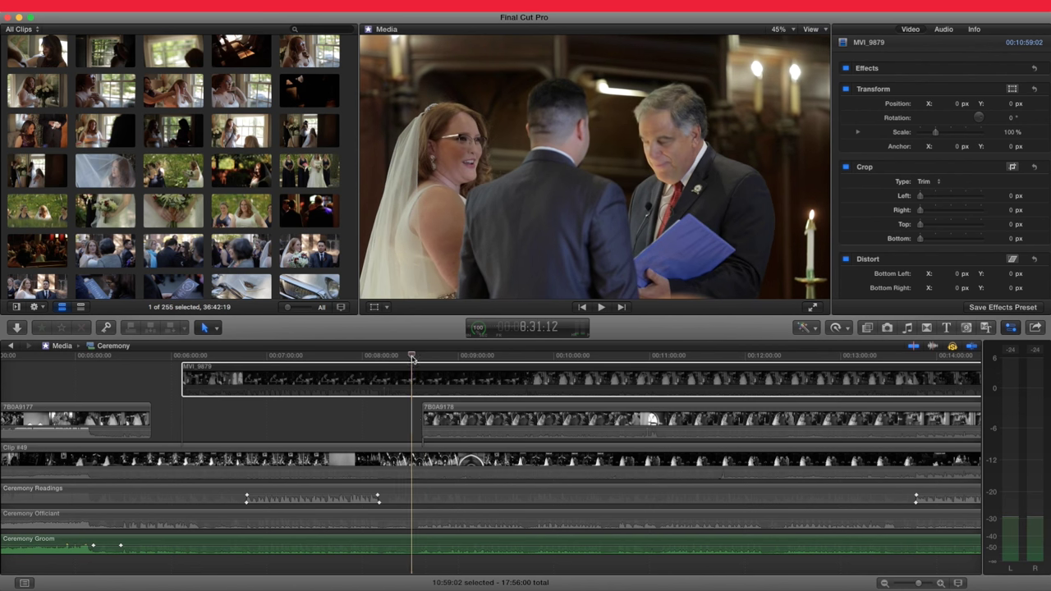
- Add volume keyframes to Ceremony Groom at about 8:10, where the first reading ends, and at 8:34:20
key("z")
left_click_drag(355, 420, 447, 458)
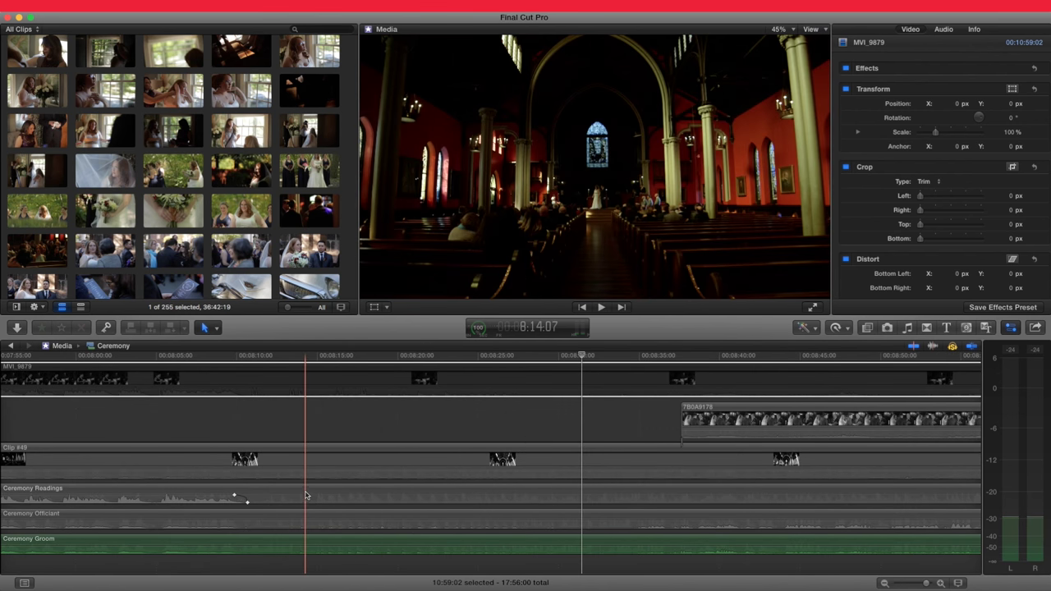
key("a")
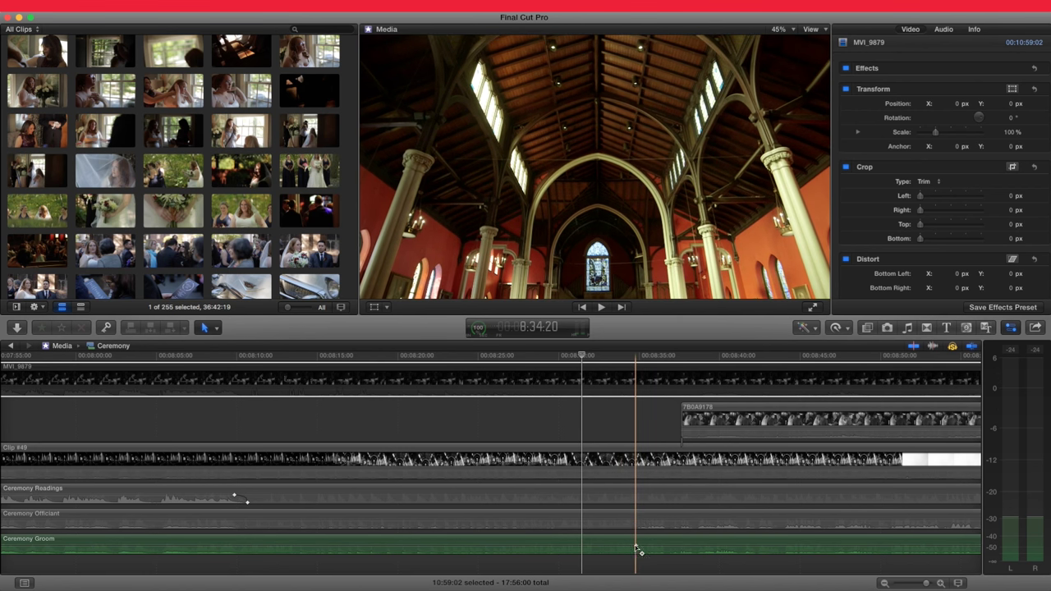
left_click(636, 545, "alt")
left_click(235, 545, "alt")
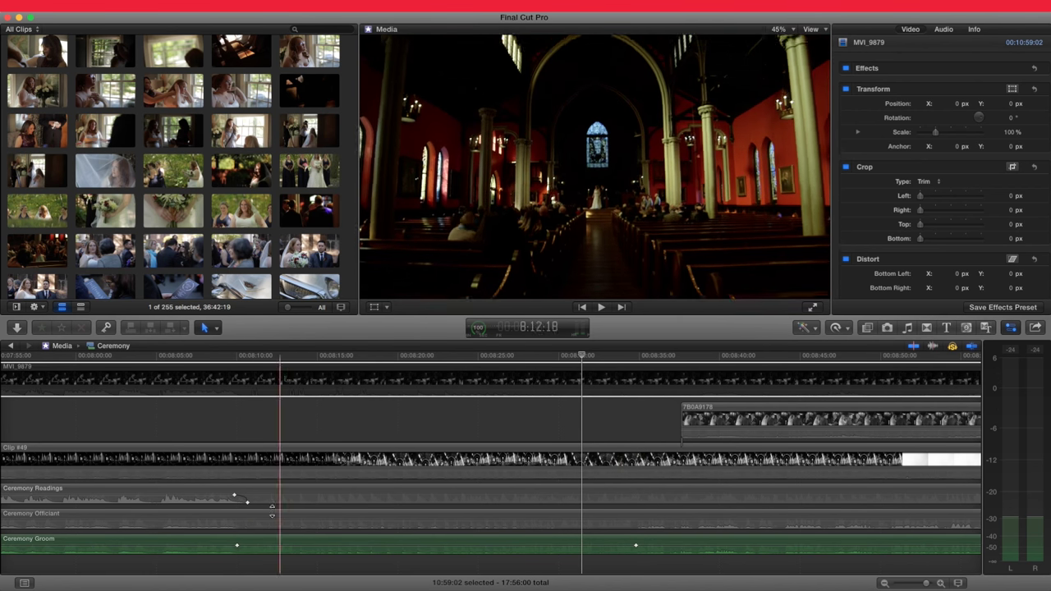
- Move the keyframe ending the first reading's fade-out on Ceremony Readings to about 8:34 and lower Ceremony Groom's 8:10 keyframe to -∞ dB
left_click_drag(246, 503, 638, 522)
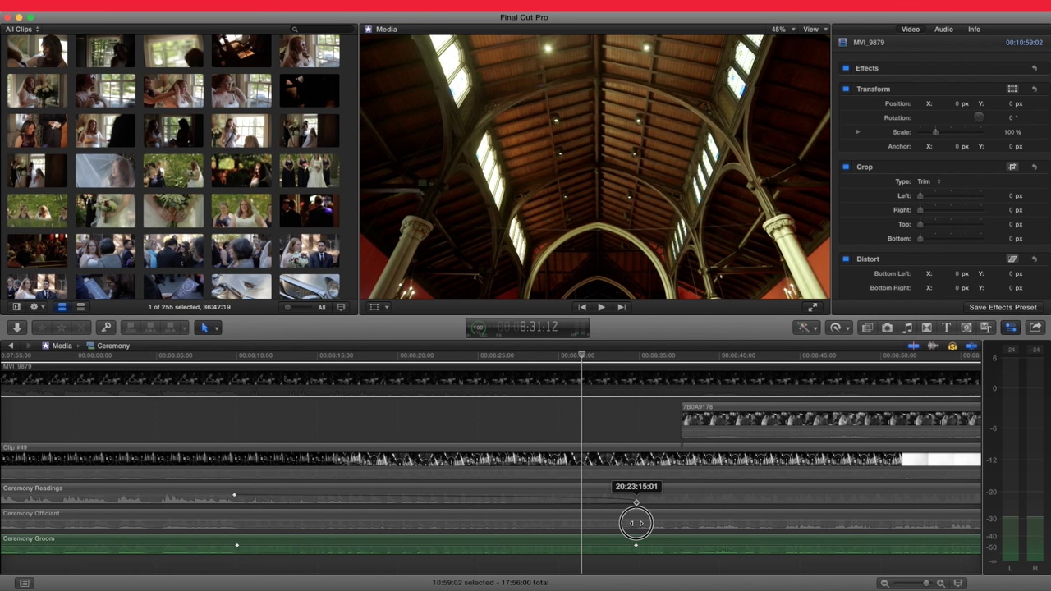
left_click_drag(632, 523, 632, 523)
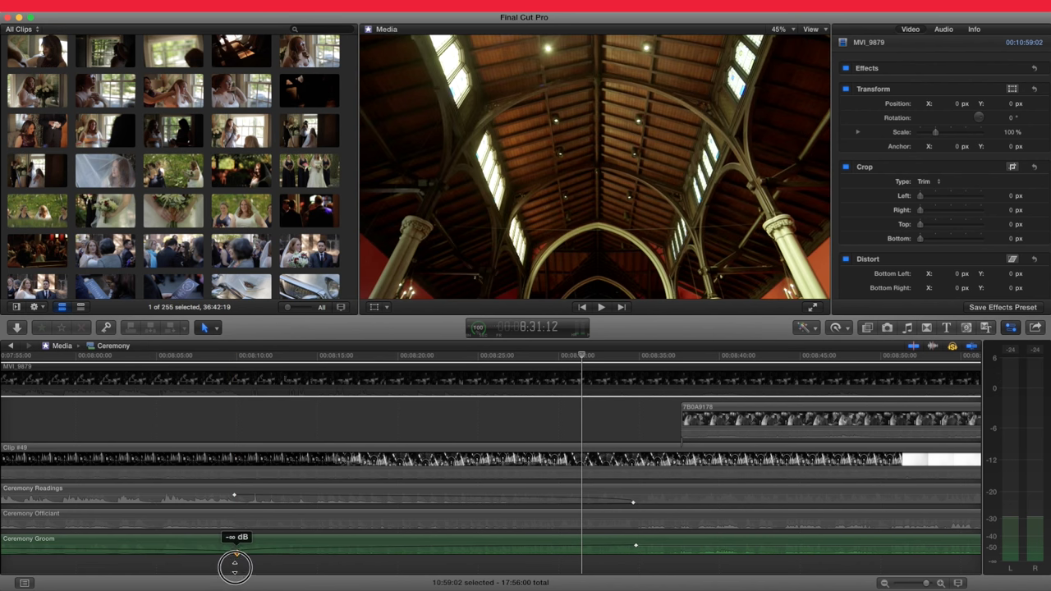
- Play the ceremony from 5:08 and shift Ceremony Groom's nearby keyframe pair to about 5:10 and 5:30:08
key("shift+z")
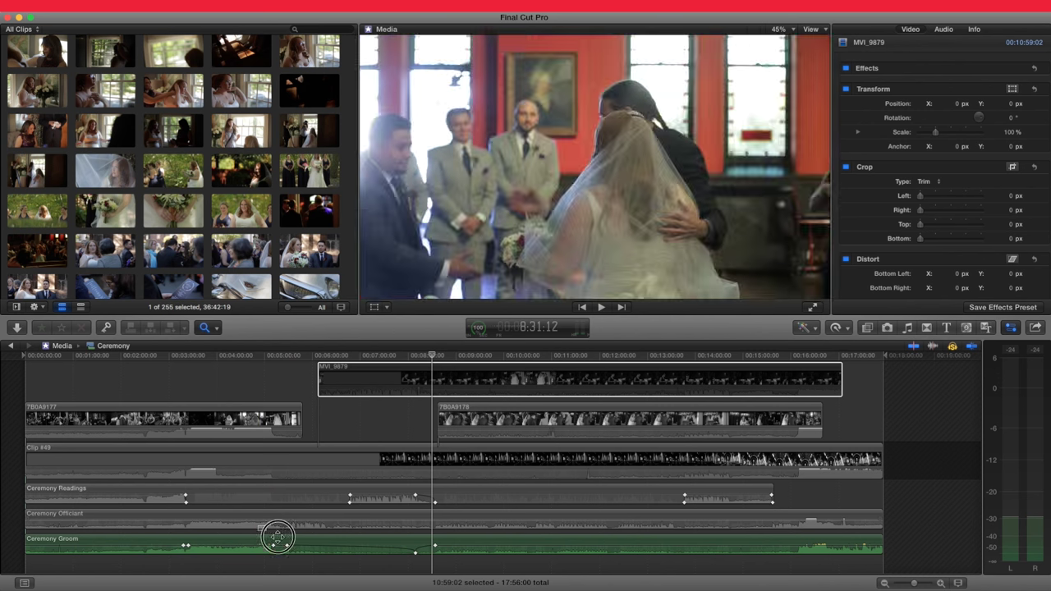
key("super+equal")
key("super+equal")
key("super+equal")
key("super+equal")
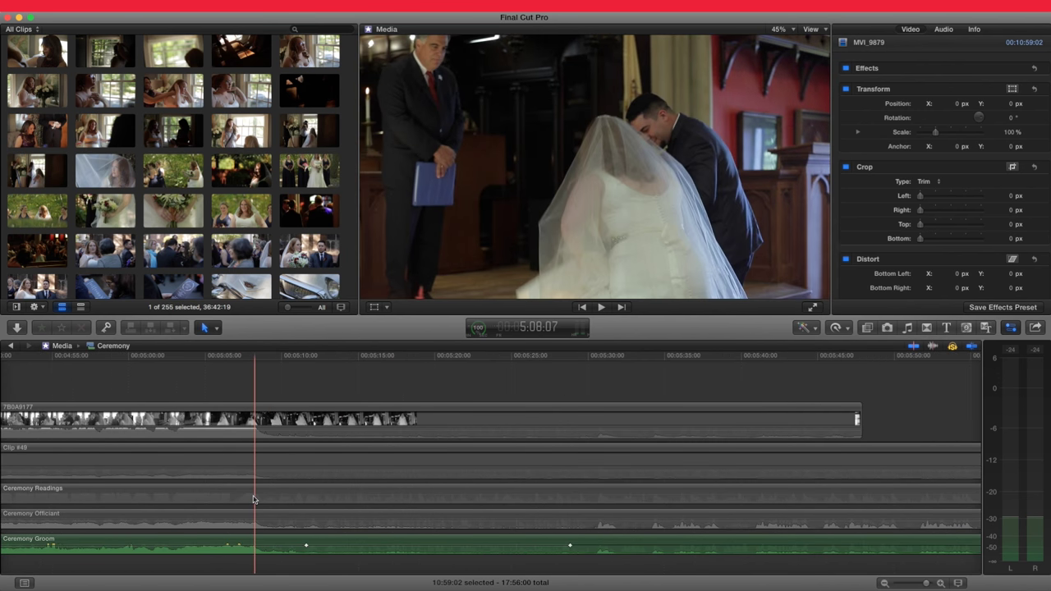
key("space")
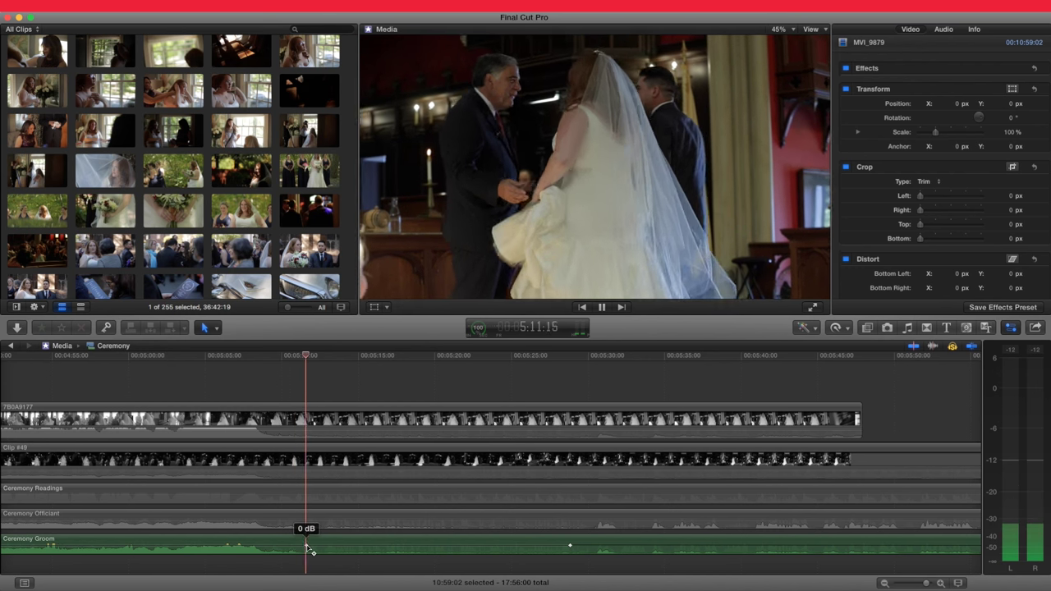
key("space")
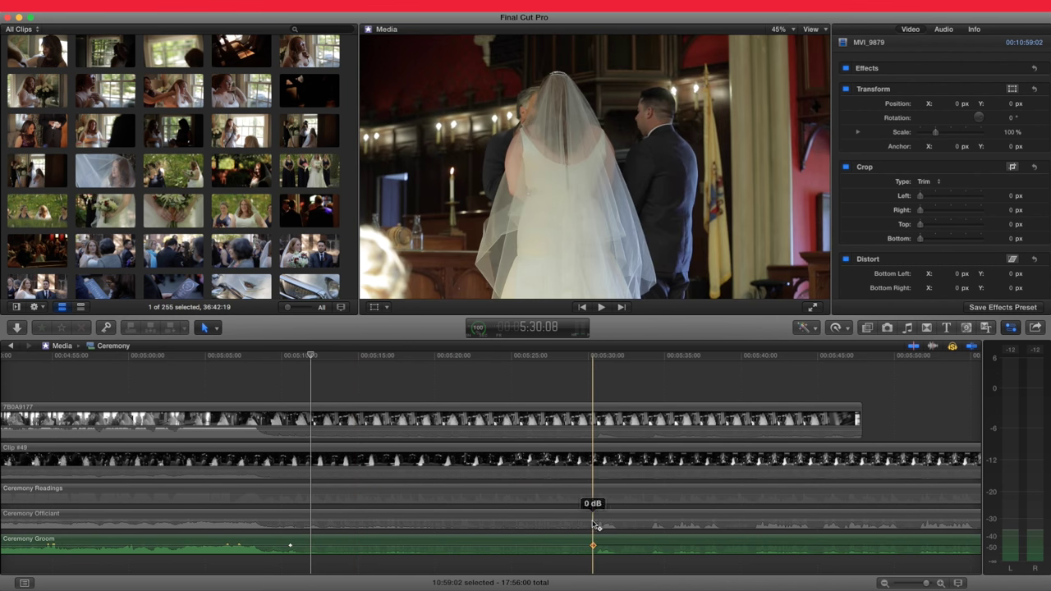
- Add Ceremony Officiant keyframes at about 5:10 and 5:30, lowering its first keyframe and Ceremony Groom's 5:30 keyframe to crossfade between them
left_click(592, 521, "alt")
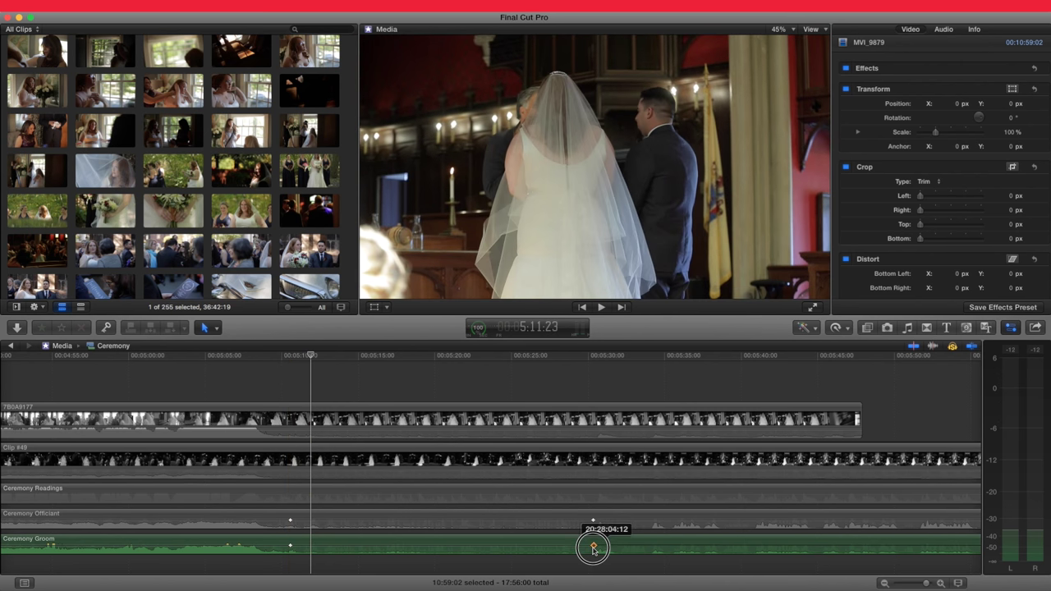
left_click_drag(597, 551, 597, 572)
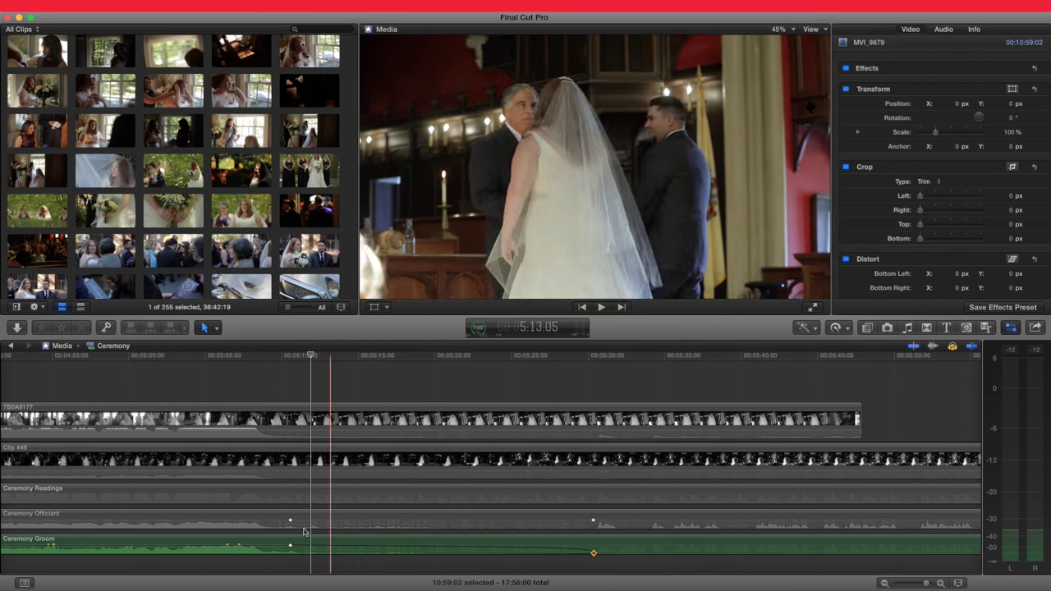
left_click_drag(290, 522, 289, 534)
- Play around 3:20, move Ceremony Groom's first keyframe pair to 3:21:11 and about 3:22, and lower the first keyframe to -∞ dB
key("shift+z")
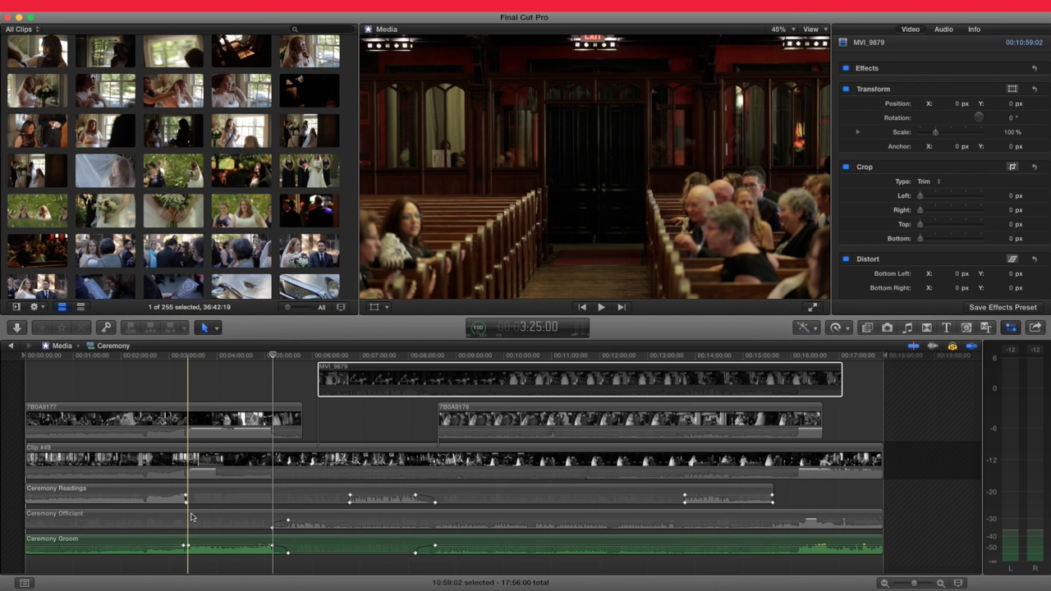
key("super+equal")
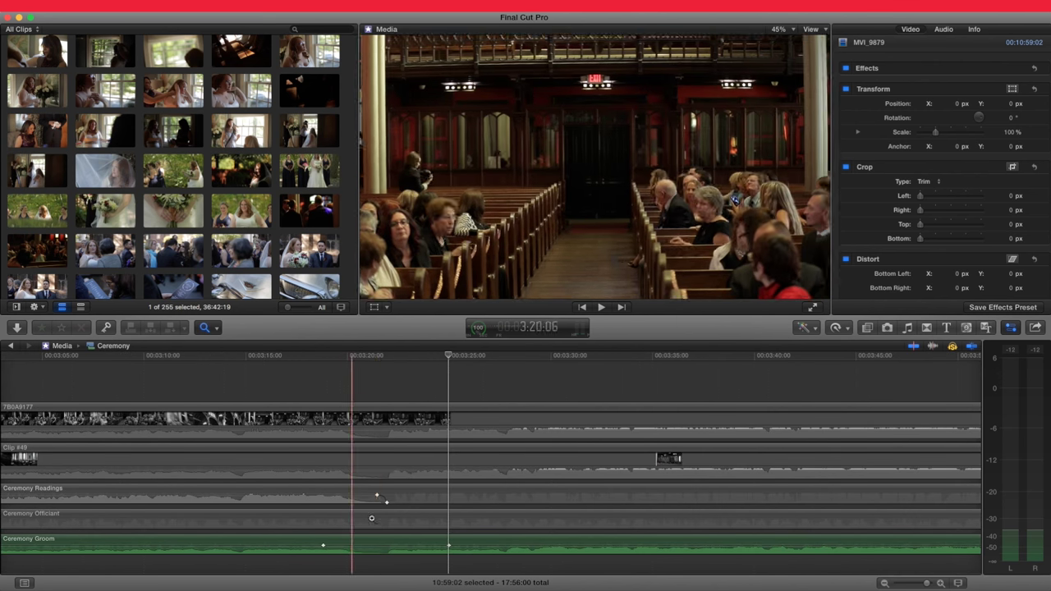
key("a")
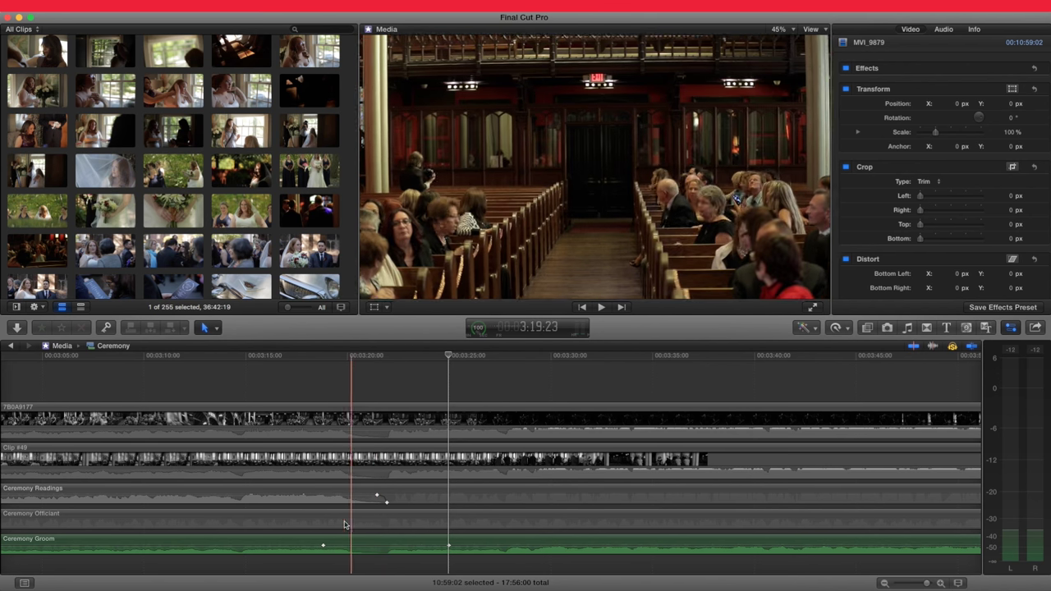
key("space")
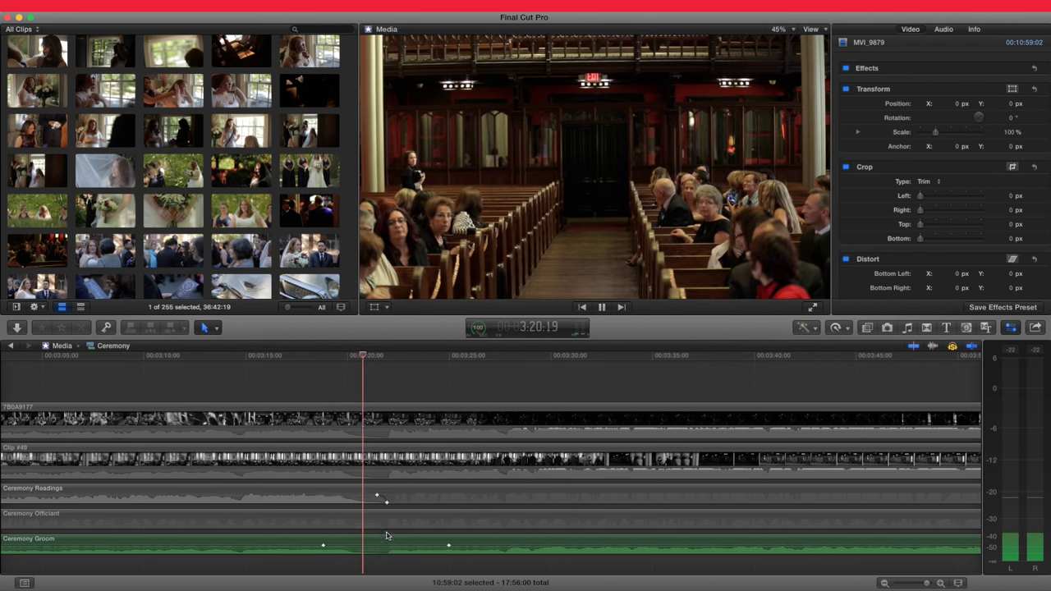
key("space")
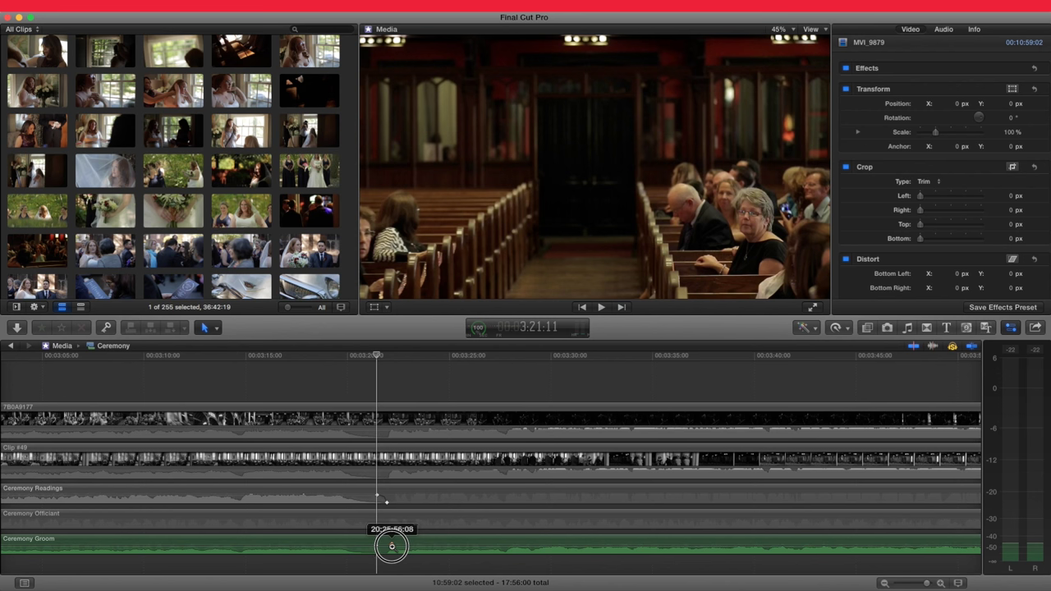
left_click_drag(377, 547, 378, 566)
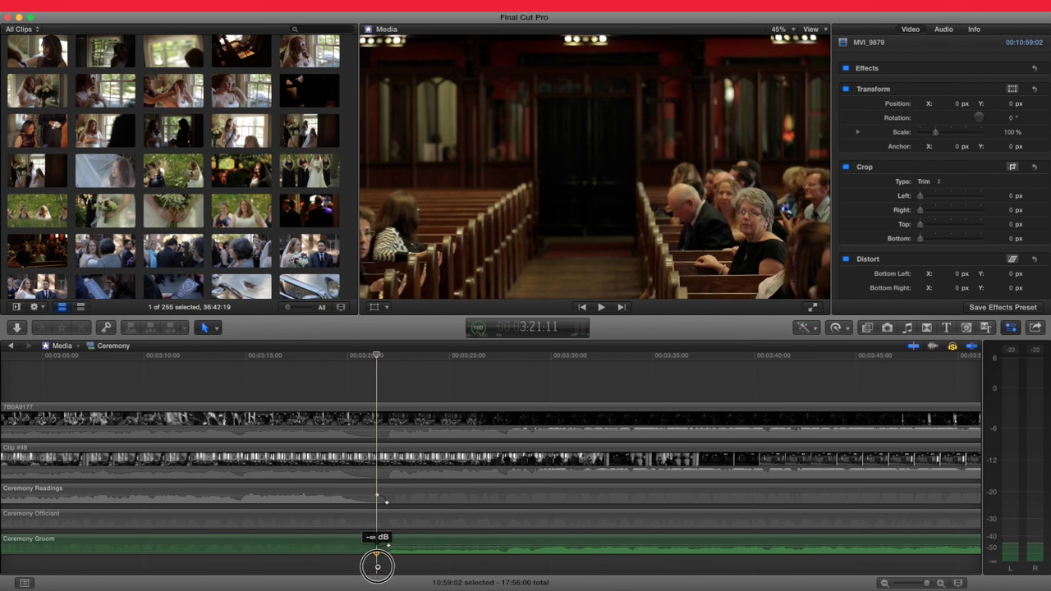
- Replace the current solo with a solo of the Ceremony Officiant and Ceremony Groom clips together
key("shift+z")
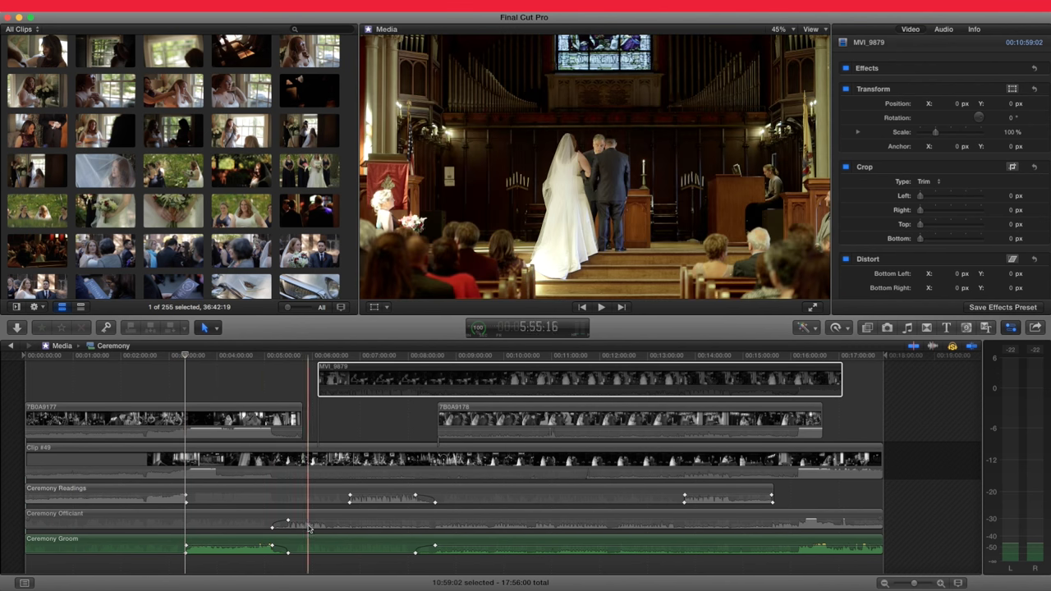
left_click(404, 518)
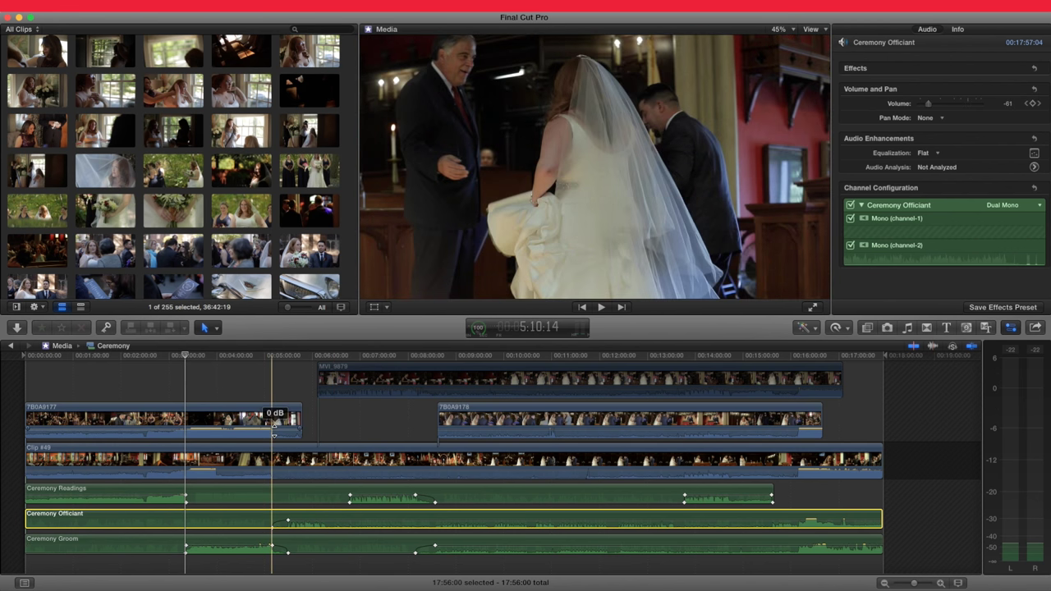
left_click(335, 542)
left_click(330, 515)
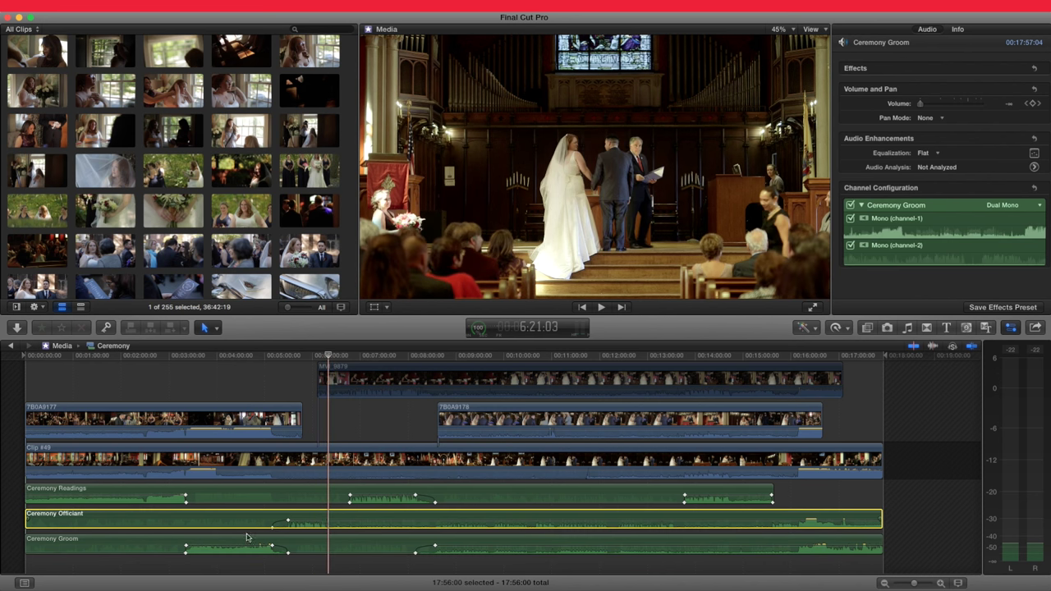
left_click_drag(321, 570, 343, 515)
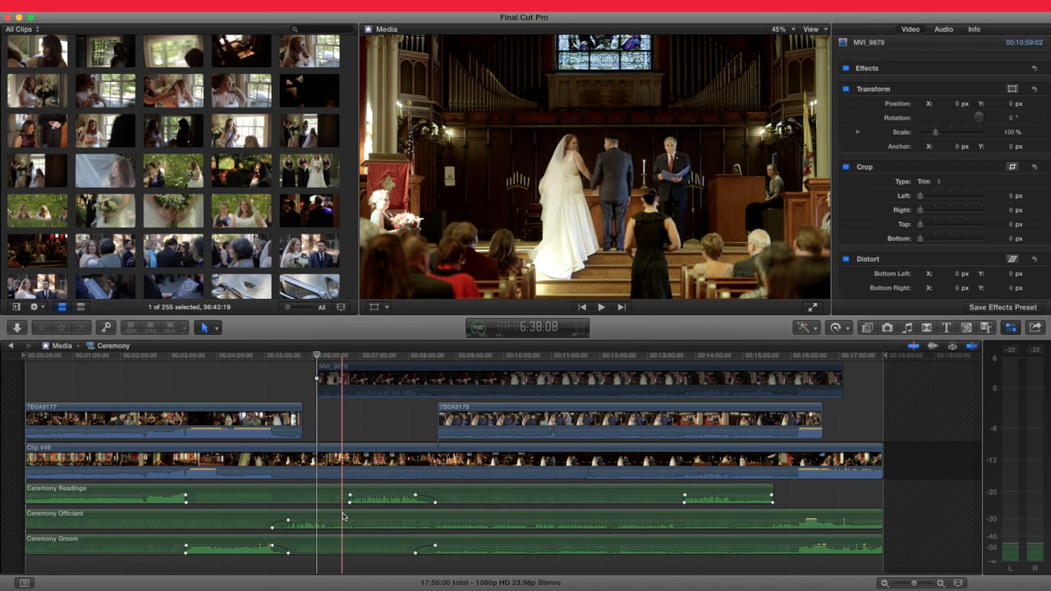
left_click(326, 559)
key("super+4")
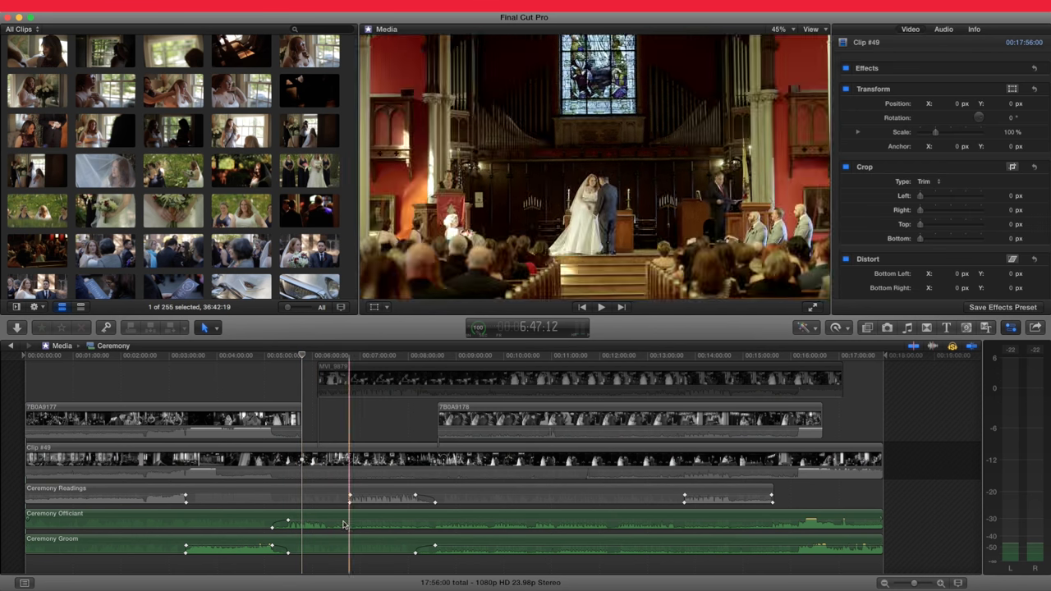
- Listen to the stretch before the first reading and add Ceremony Officiant volume keyframes at 6:47:12 and 6:48:00
key("z")
left_click_drag(303, 493, 369, 526)
key("a")
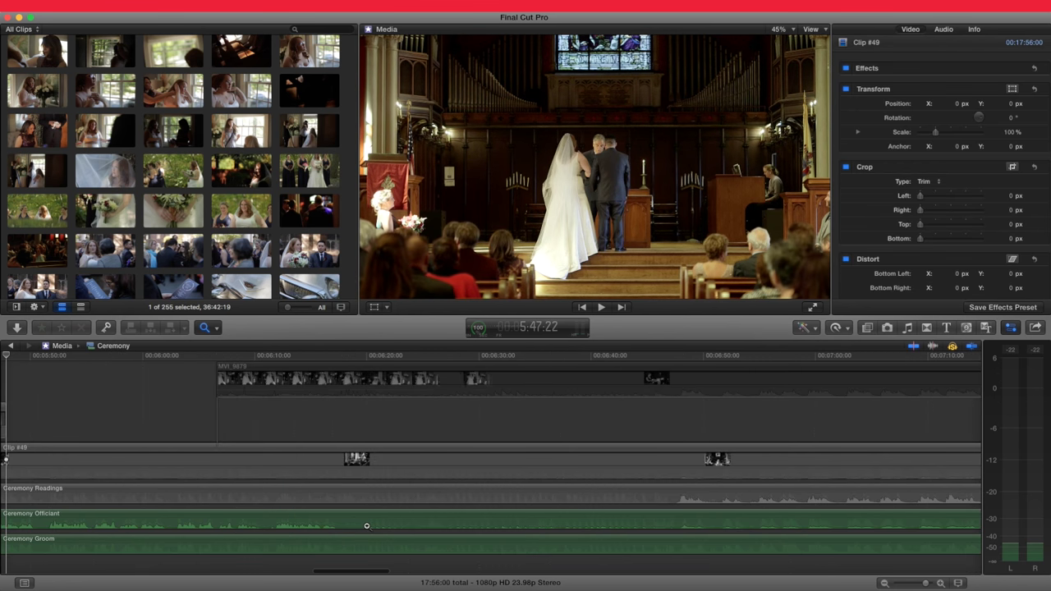
left_click(316, 502)
key("space")
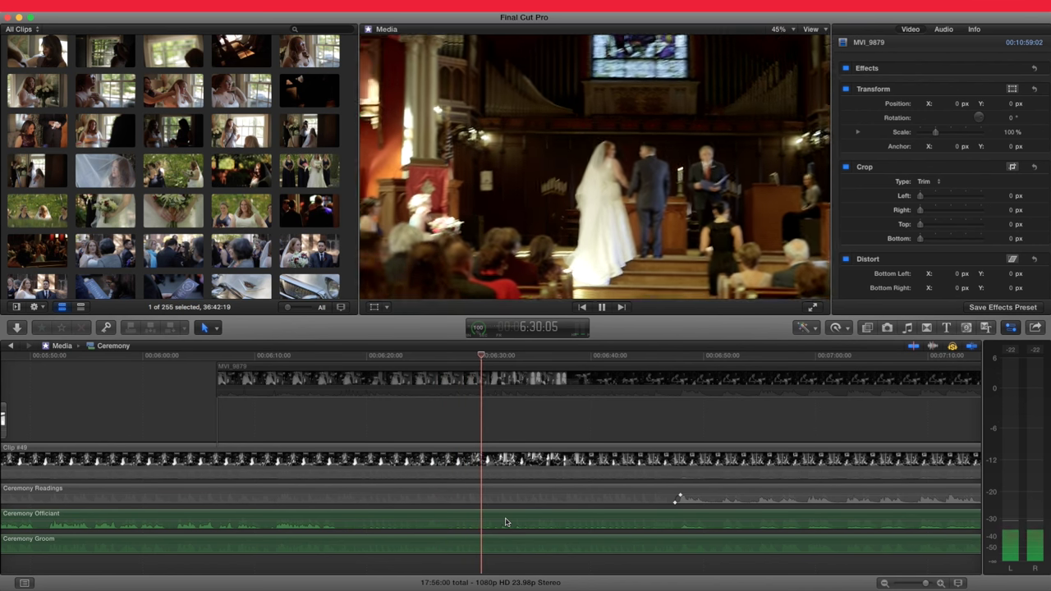
key("space")
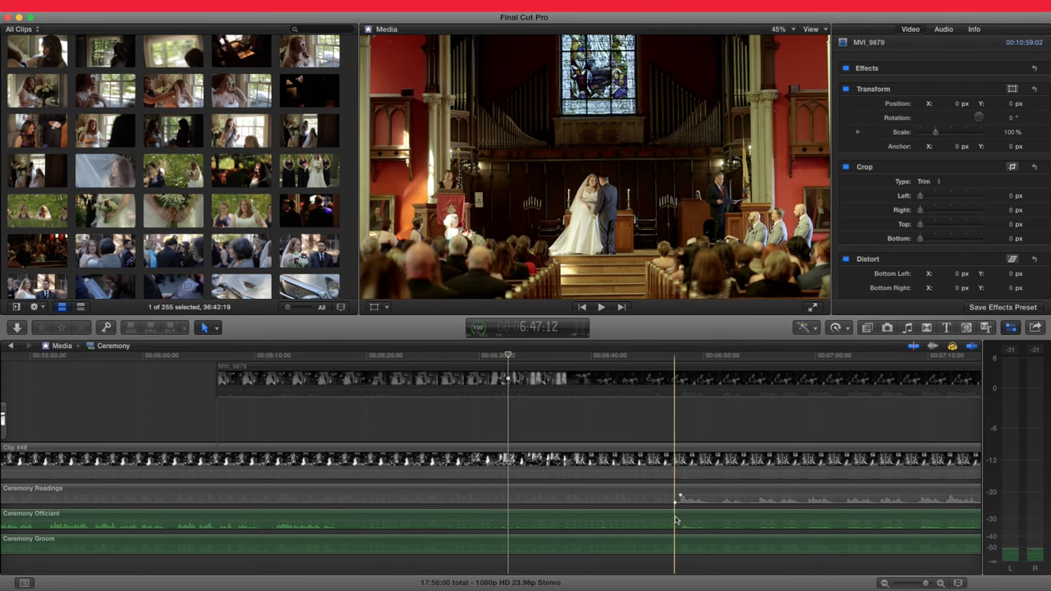
left_click(674, 520)
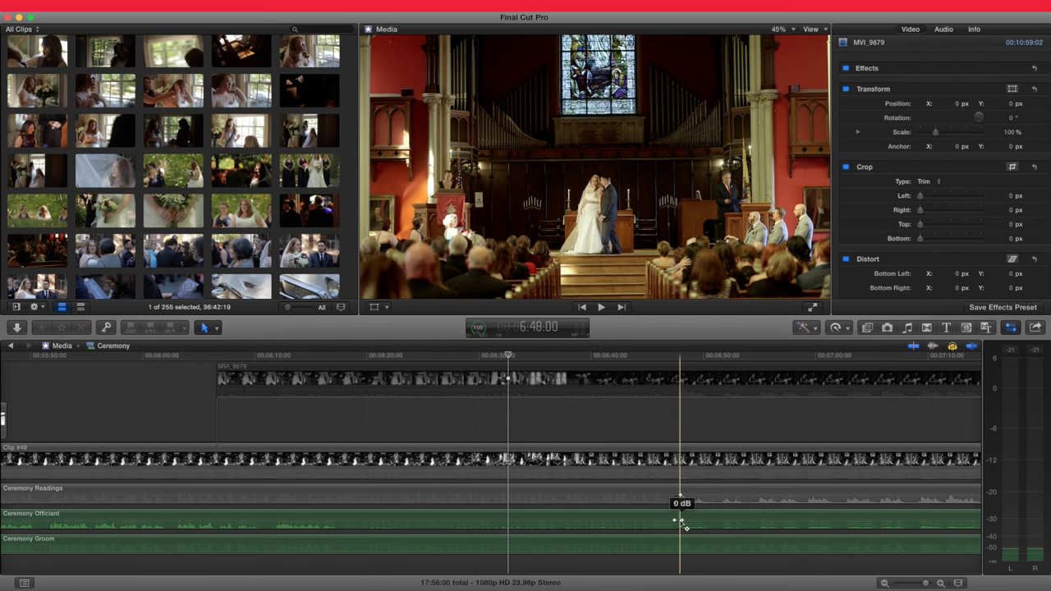
- Solo only the Ceremony Groom clip for the section between the two readings
scroll(689, 543, "right", 5)
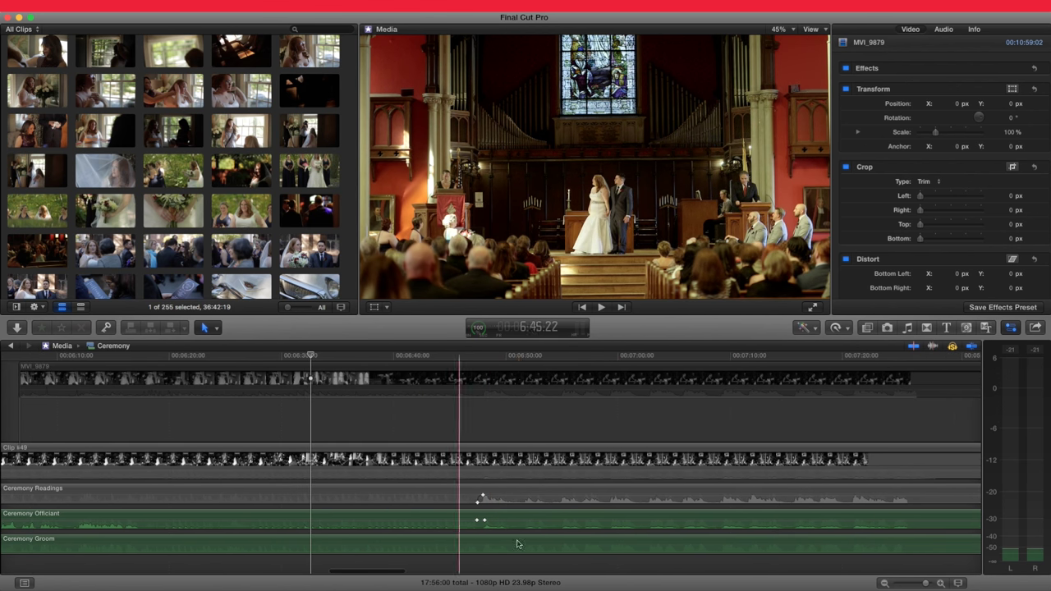
key("shift+z")
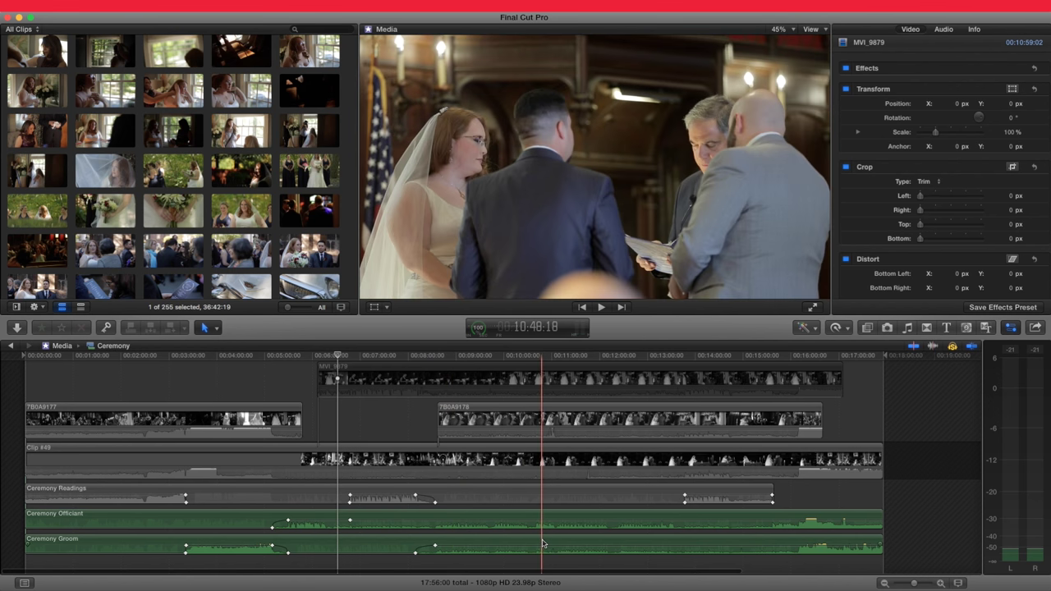
key("z")
left_click_drag(383, 532, 695, 561)
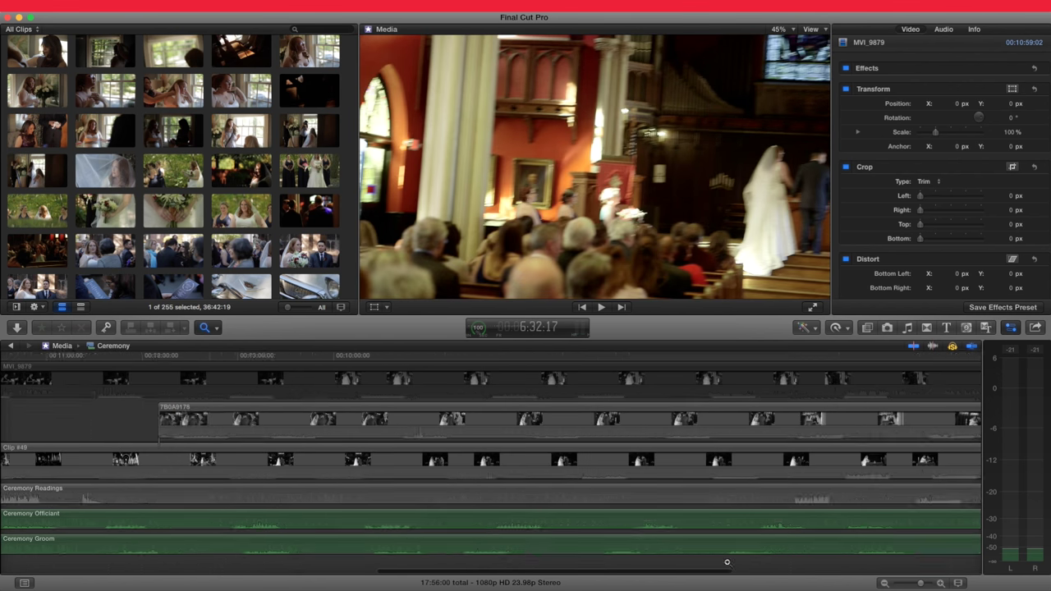
left_click(298, 543)
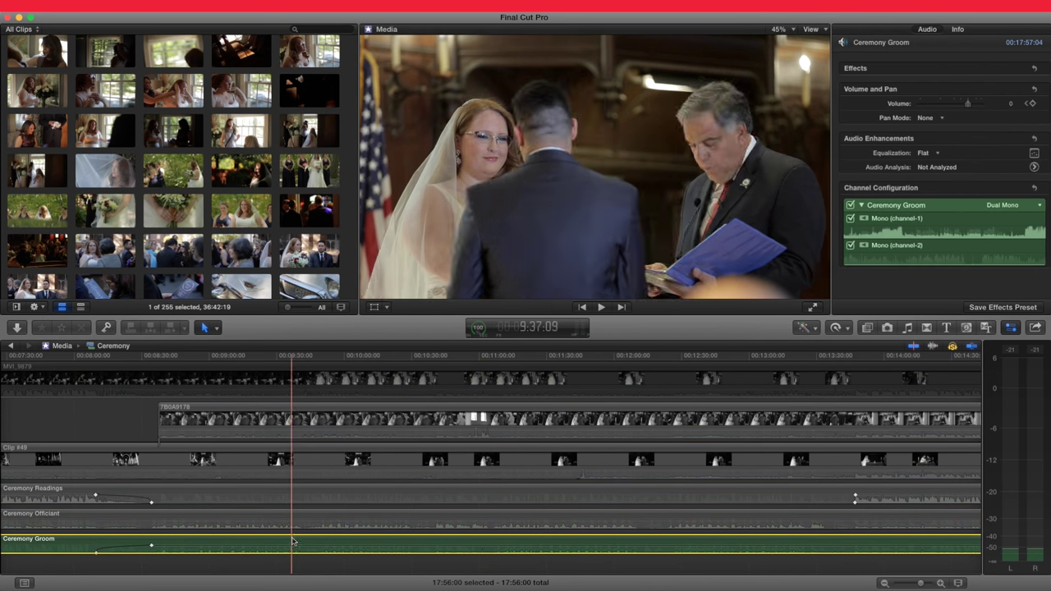
- Audition Ceremony Groom at several points from about 9:37 to 11:12 and add Groom and Officiant keyframe pairs at about 10:37 and 10:41
key("space")
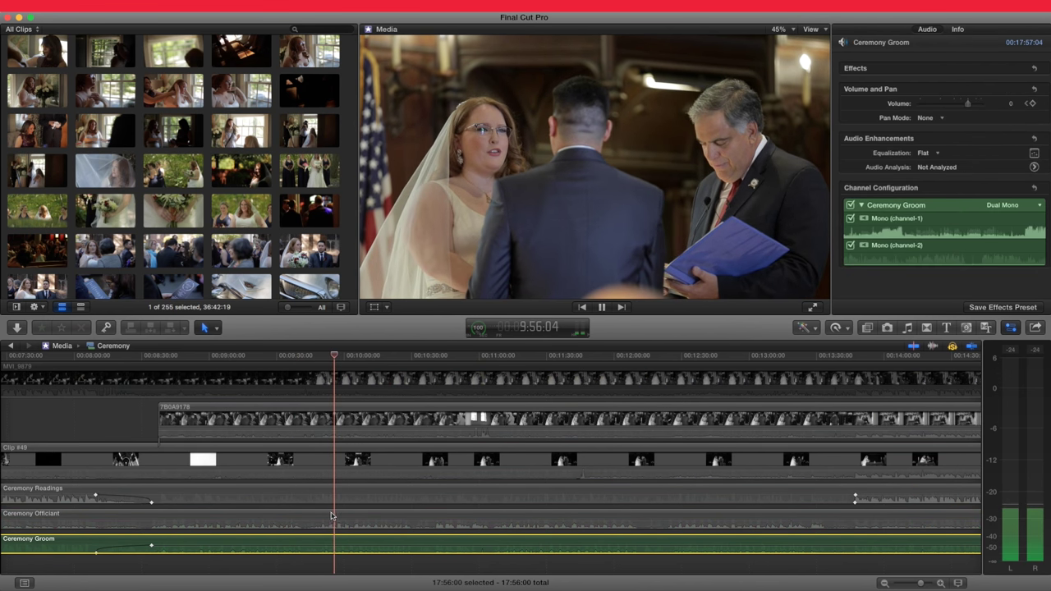
left_click(388, 355)
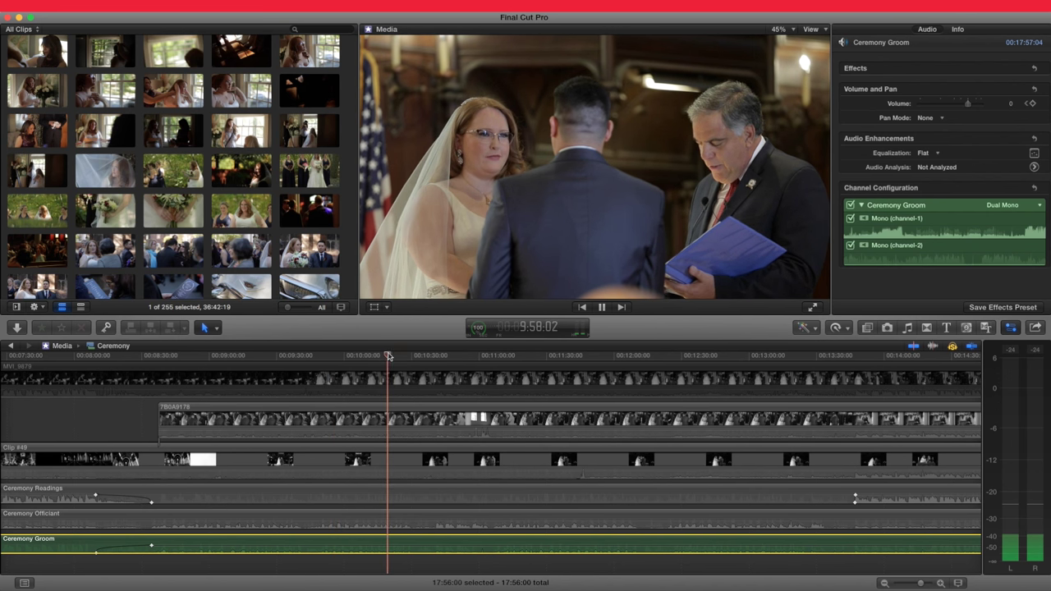
left_click(412, 355)
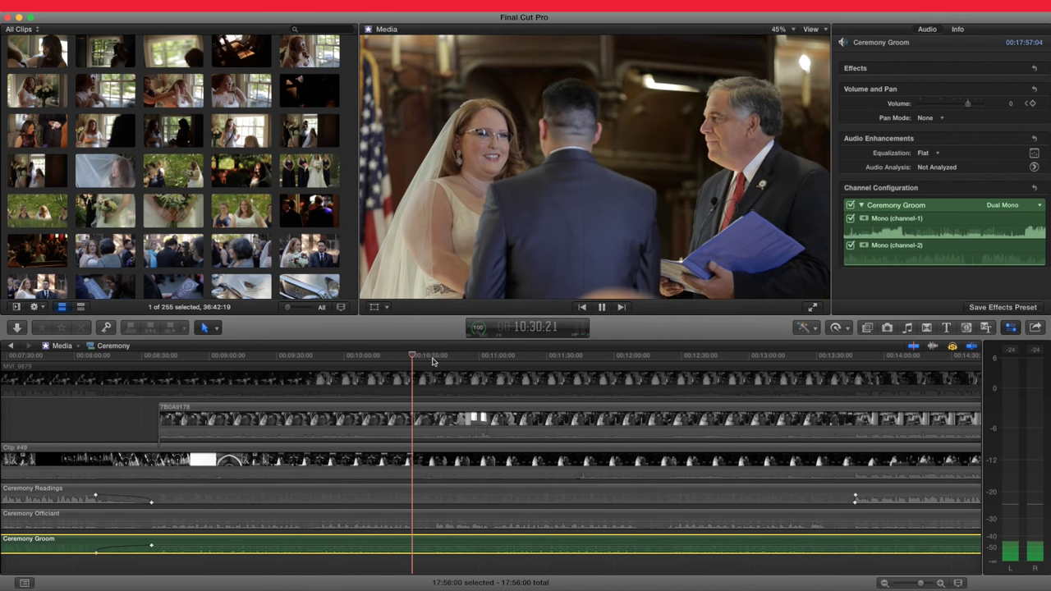
left_click(436, 358)
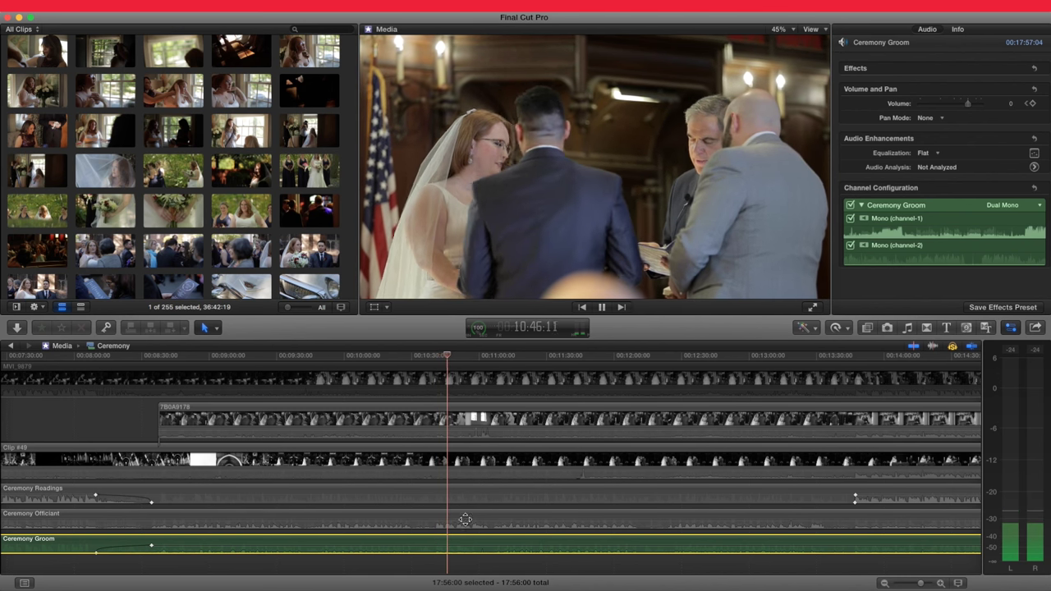
left_click(492, 358)
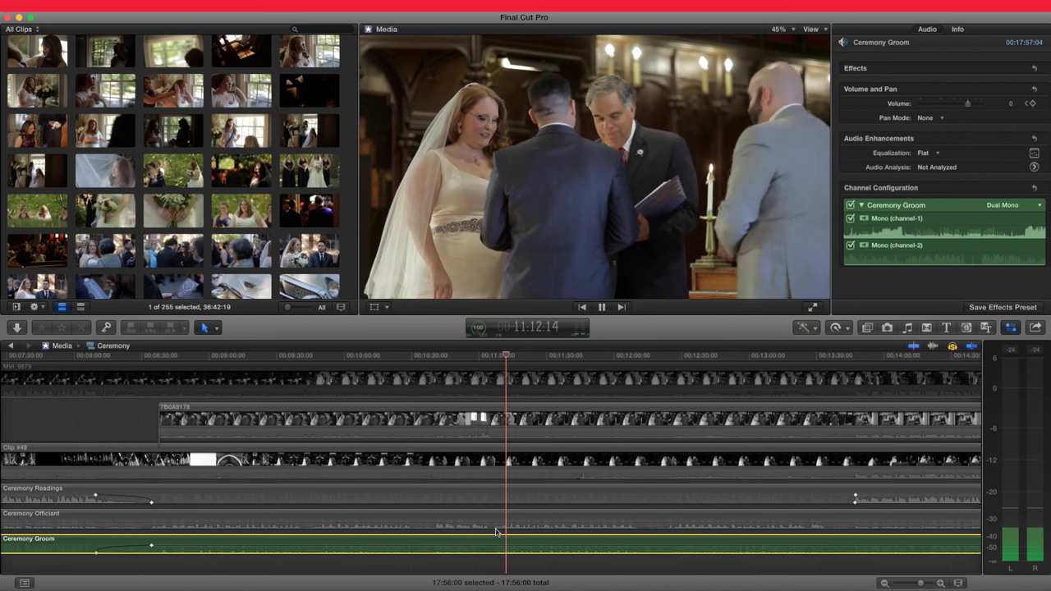
key("space")
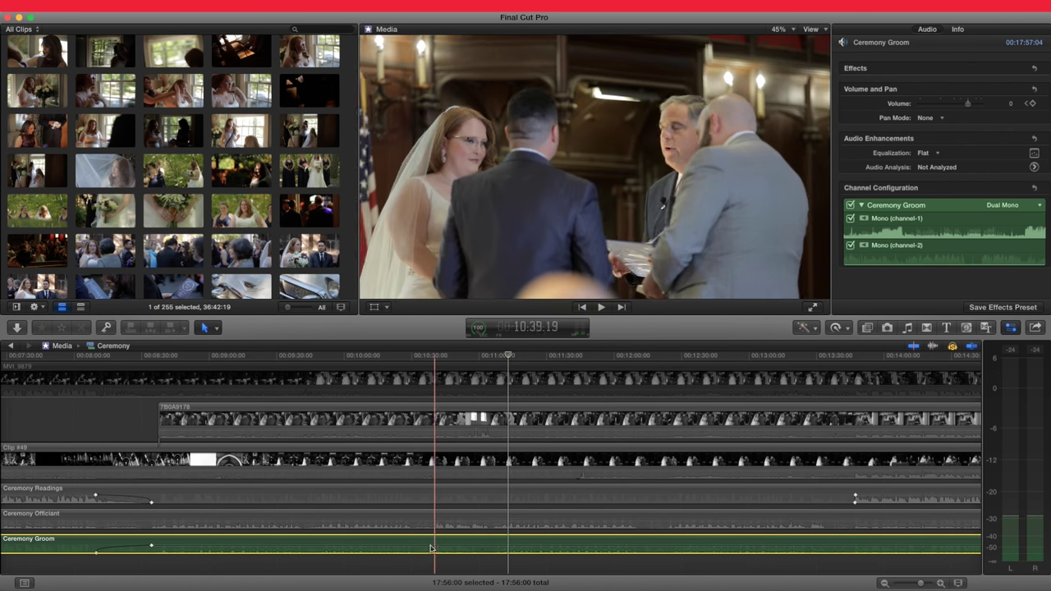
left_click(427, 546, "alt")
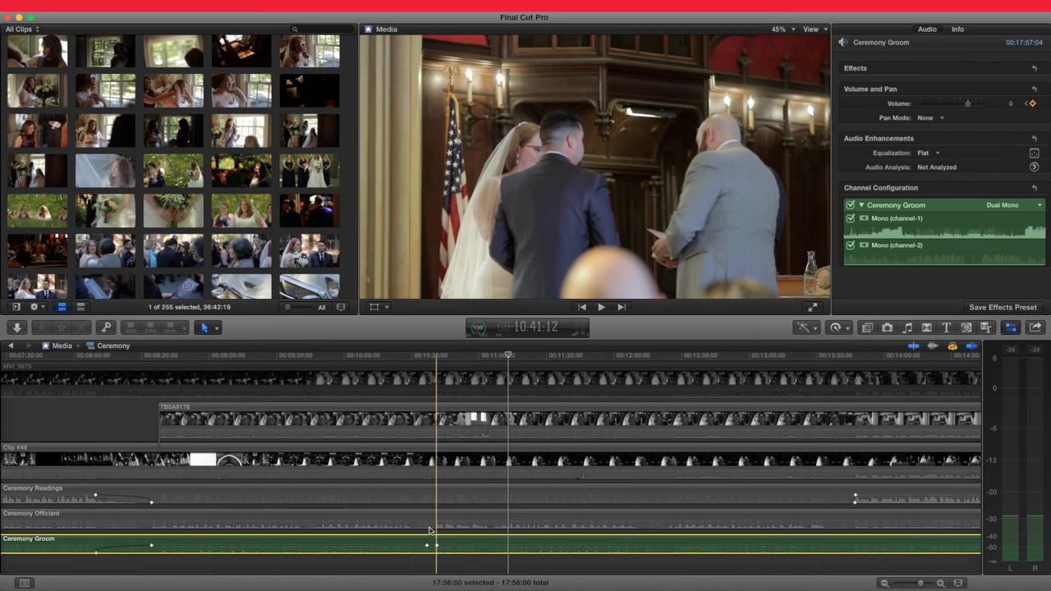
left_click(427, 522, "alt")
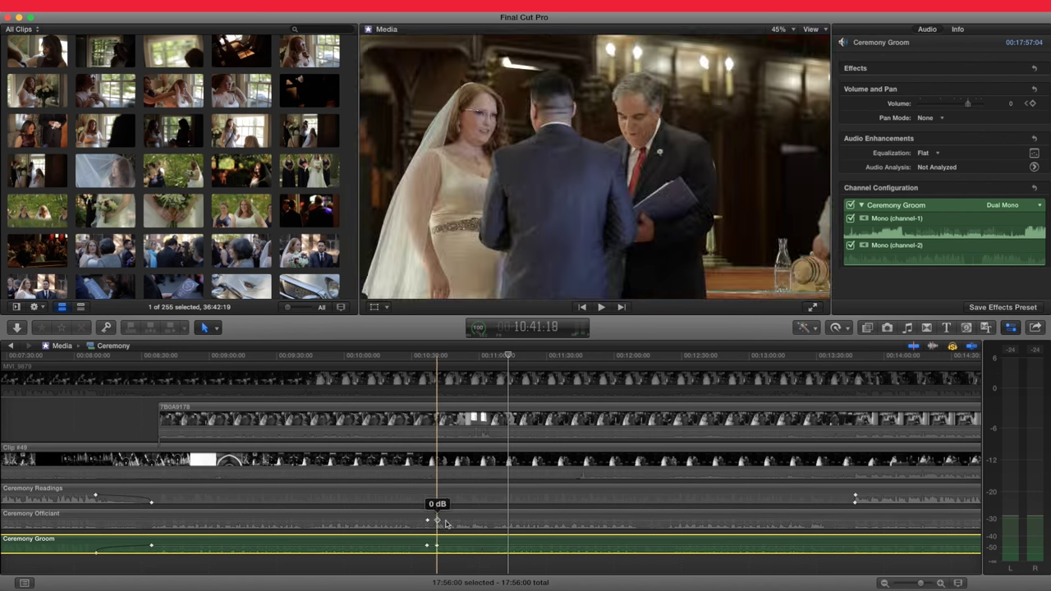
- Add volume keyframe pairs to Ceremony Officiant and Ceremony Groom at about 11:04 and 11:07
left_click(490, 520, "alt")
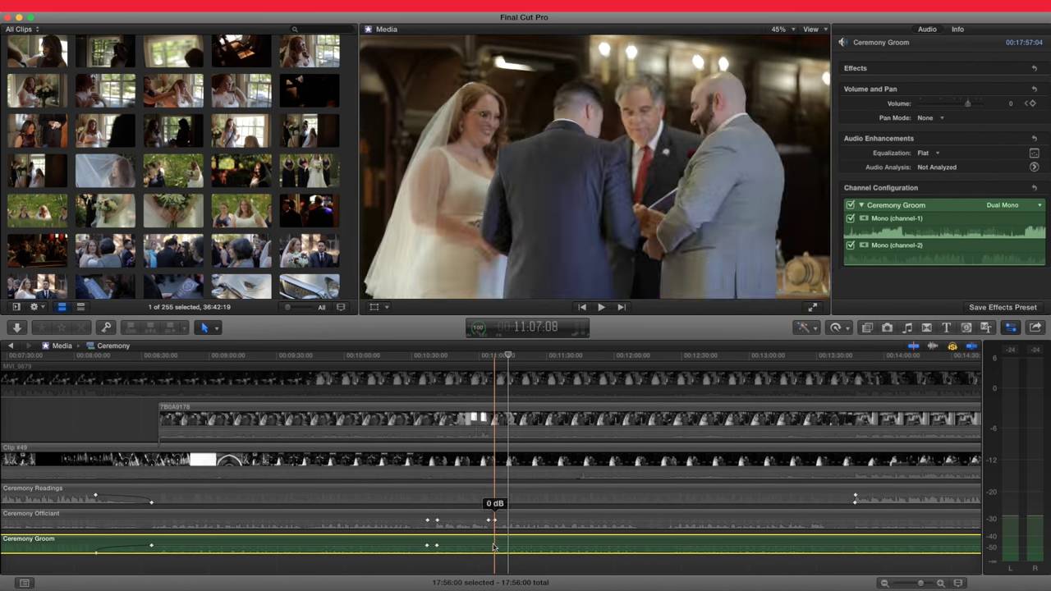
left_click(489, 546, "alt")
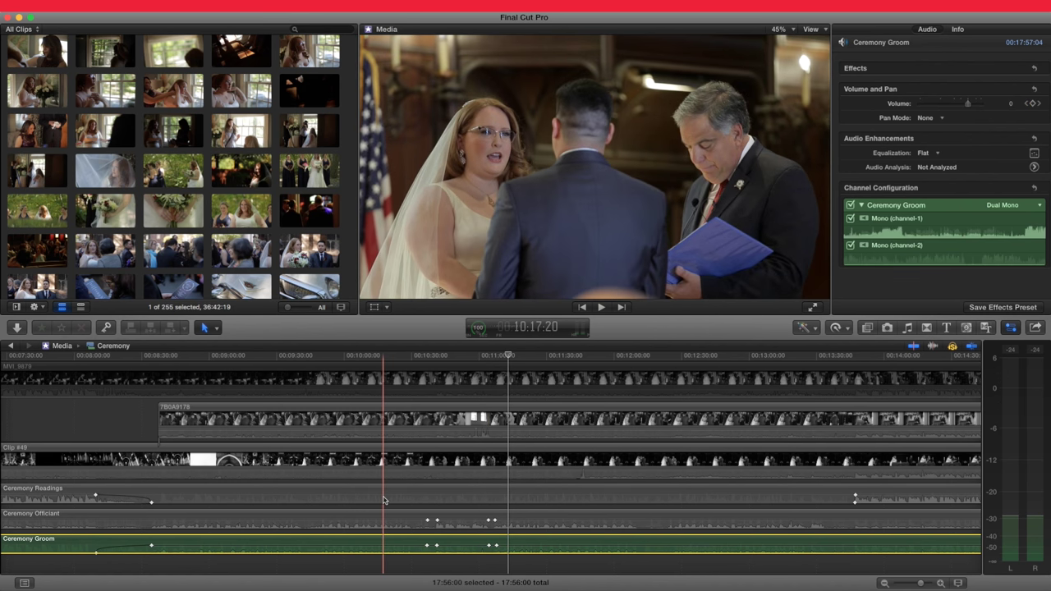
- Listen to the lead-in and move the first Officiant and Groom keyframe pairs earlier, to about 10:30:08 and 10:41
left_click_drag(385, 499, 535, 545)
key("a")
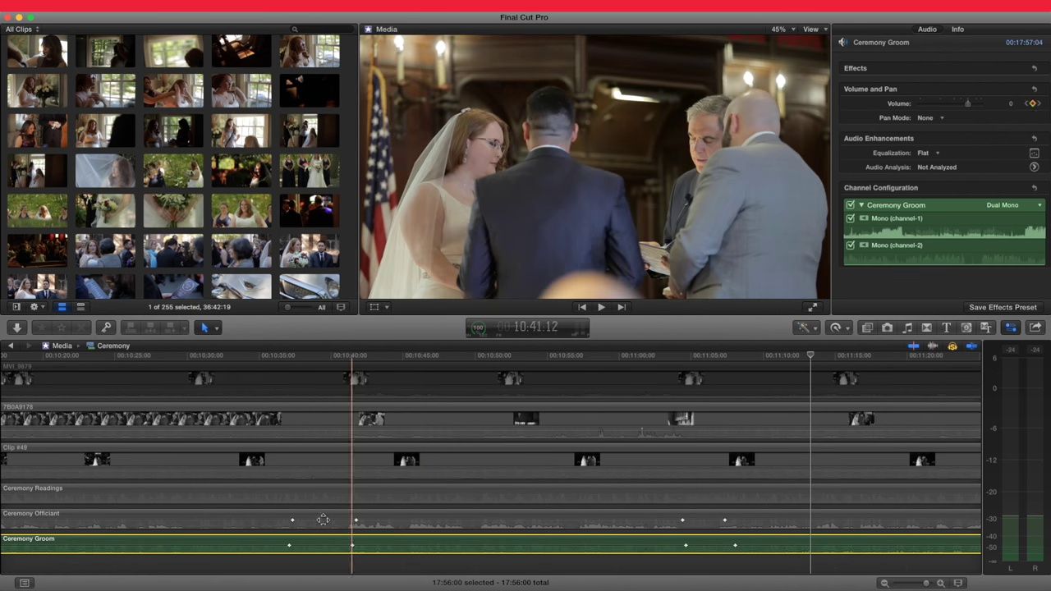
key("space")
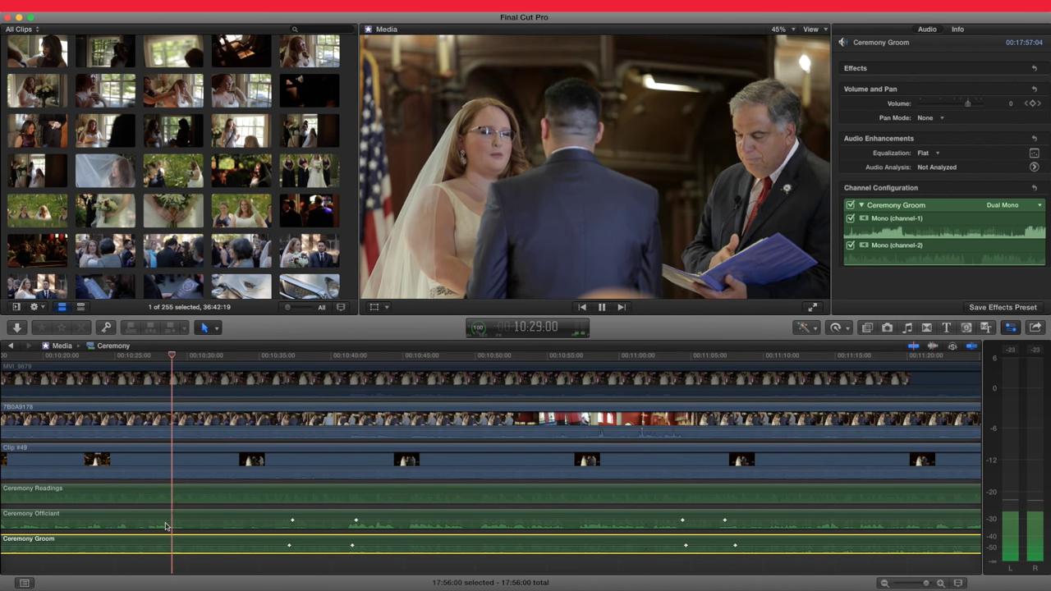
key("space")
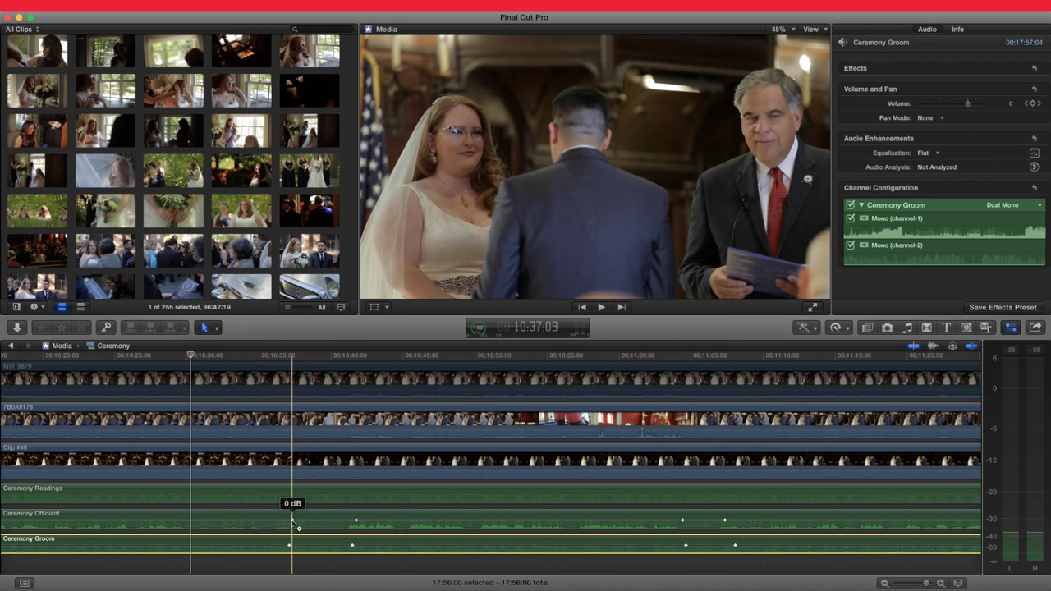
left_click_drag(292, 520, 215, 525)
left_click(355, 521)
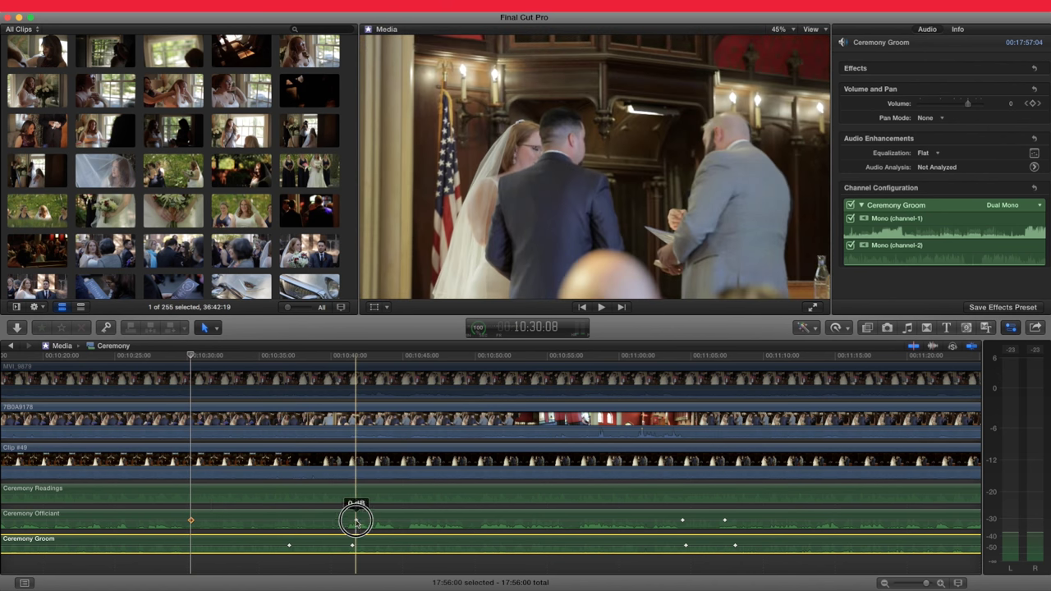
left_click_drag(355, 521, 190, 545)
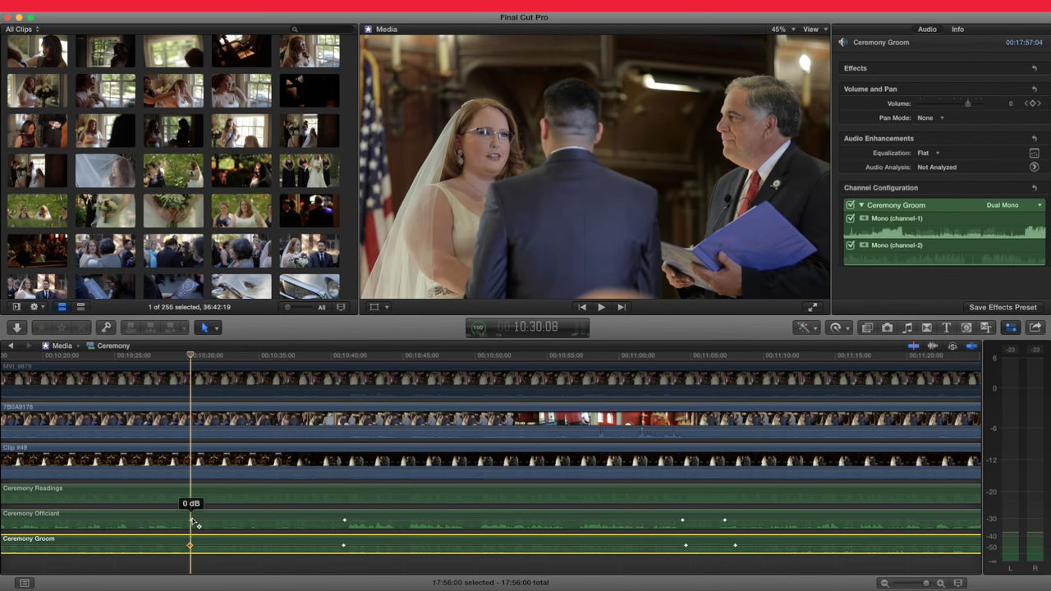
- Lower the Officiant keyframe at 10:30:08 and the Groom keyframes at about 10:41 and 11:04 to silence
left_click(190, 523, "alt")
left_click_drag(190, 523, 190, 539)
left_click_drag(343, 546, 344, 566)
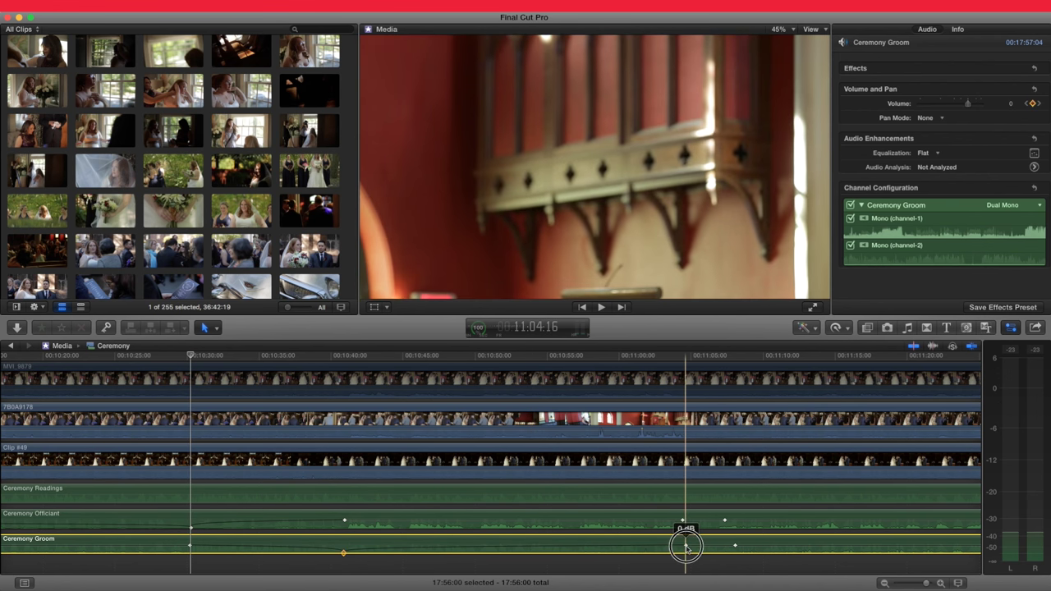
left_click(685, 545, "alt")
left_click_drag(685, 546, 686, 552)
- Listen from about 11:03 to 11:13 and align the last Officiant and Groom keyframes of this section at 11:07:13
key("space")
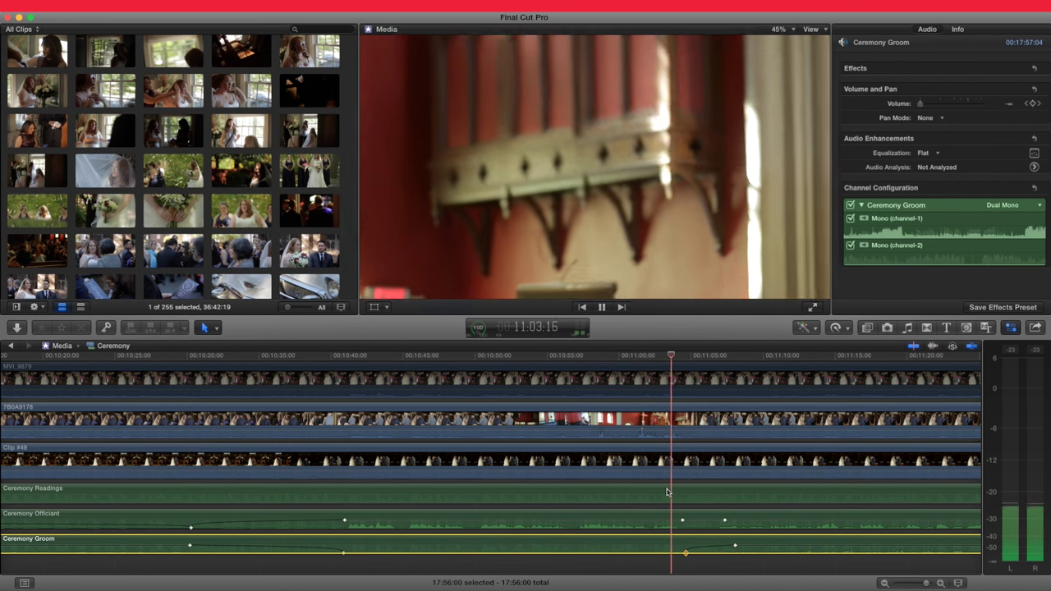
scroll(742, 495, "right", 5)
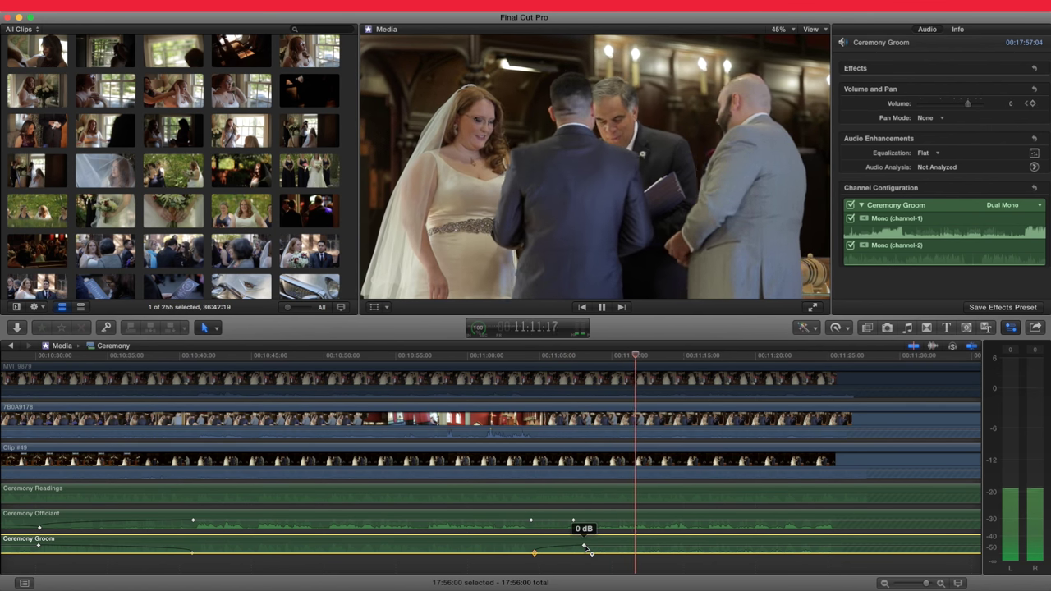
key("space")
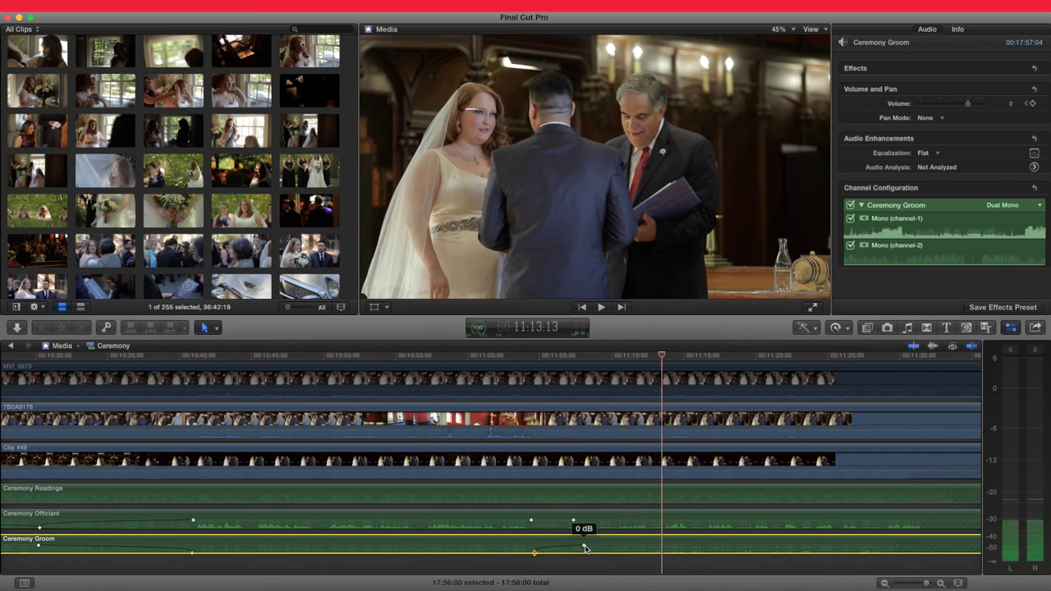
left_click_drag(574, 519, 584, 520)
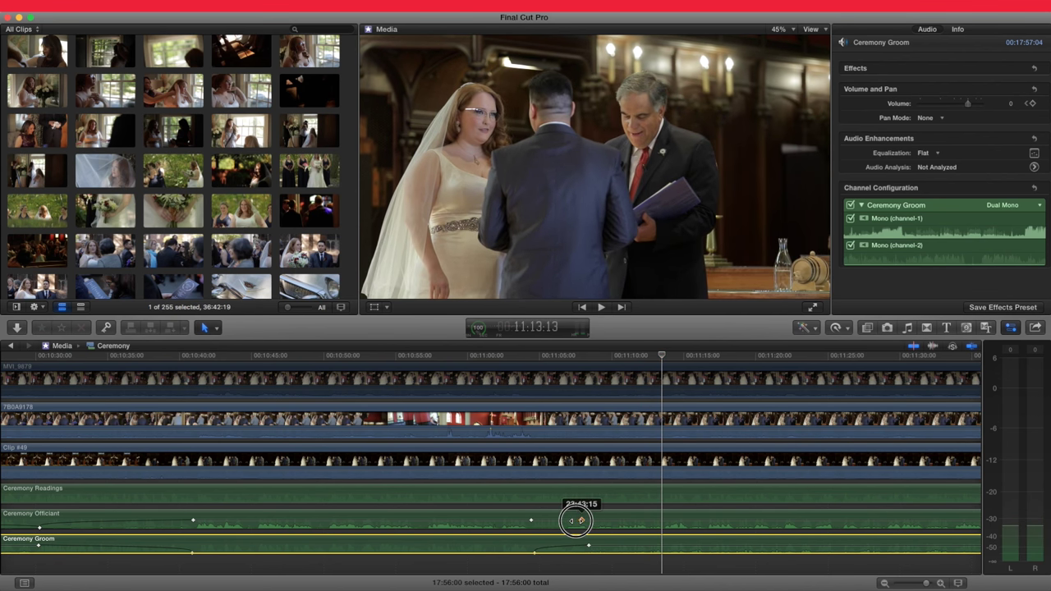
left_click(575, 545)
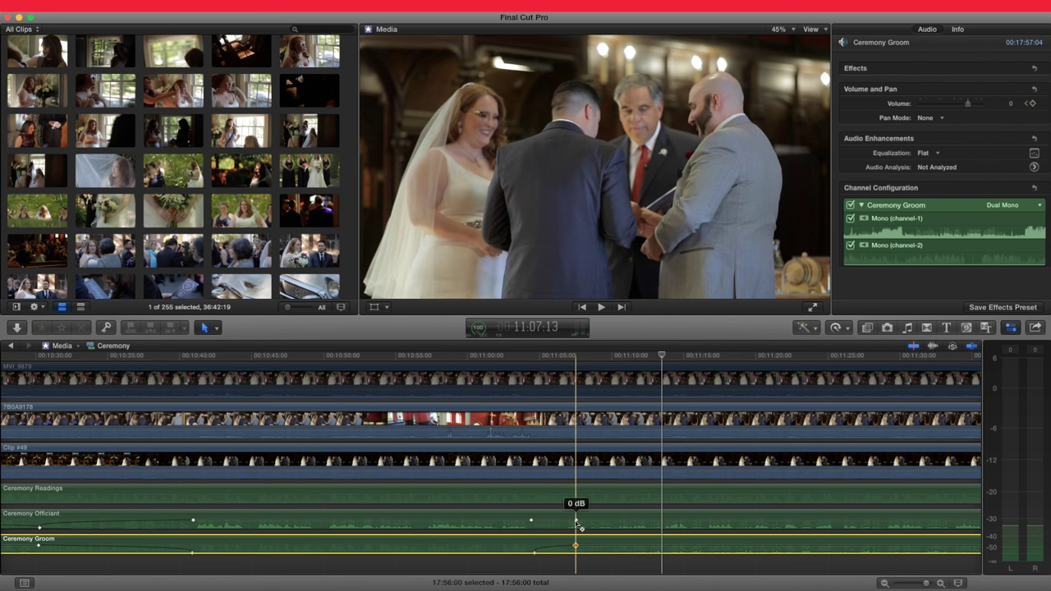
- Listen around 12:10 and try a pair of Ceremony Officiant volume keyframes at about 12:12 and 12:21
key("shift+z")
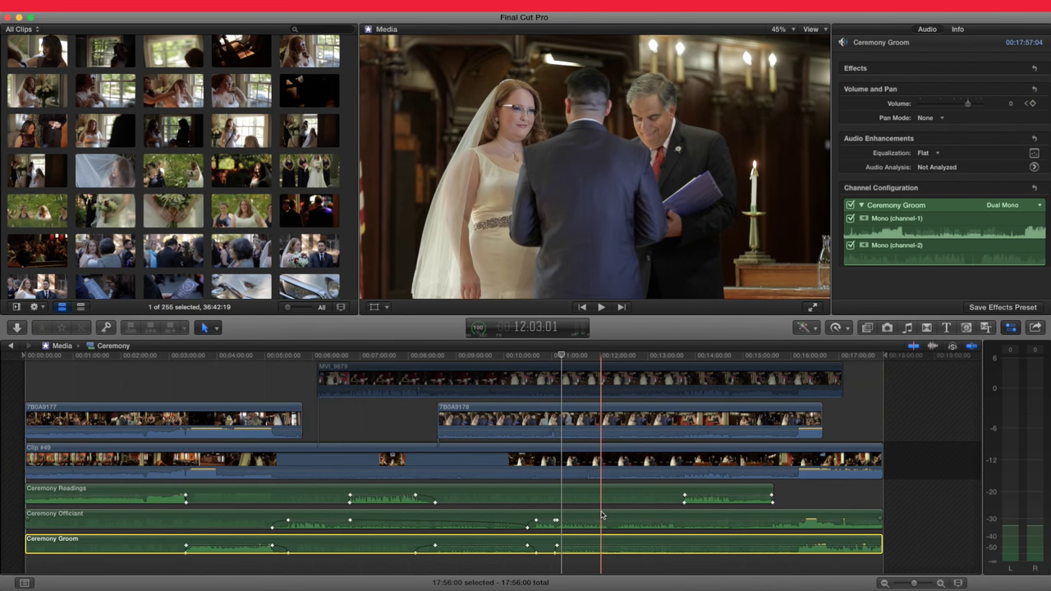
key("space")
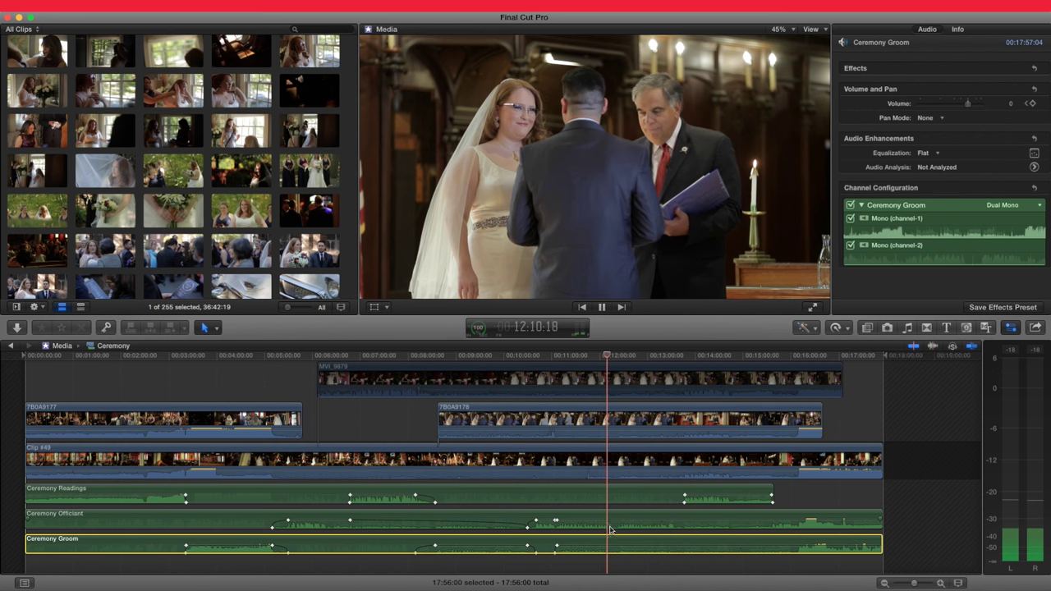
left_click(615, 521)
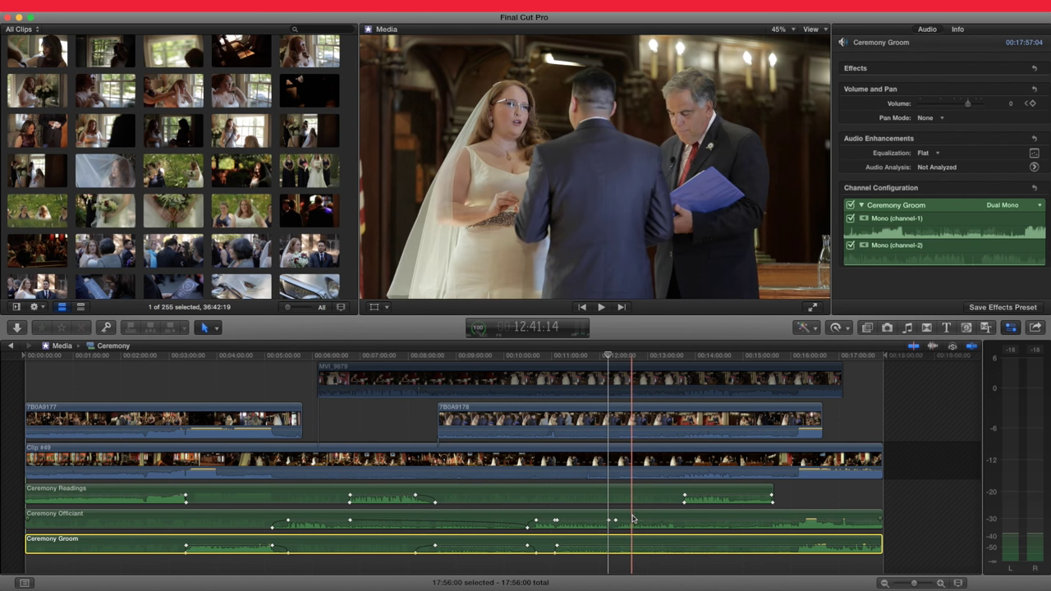
- Solo Ceremony Officiant and Ceremony Groom together and listen up to about 13:31
left_click(632, 519)
left_click(643, 539, "super")
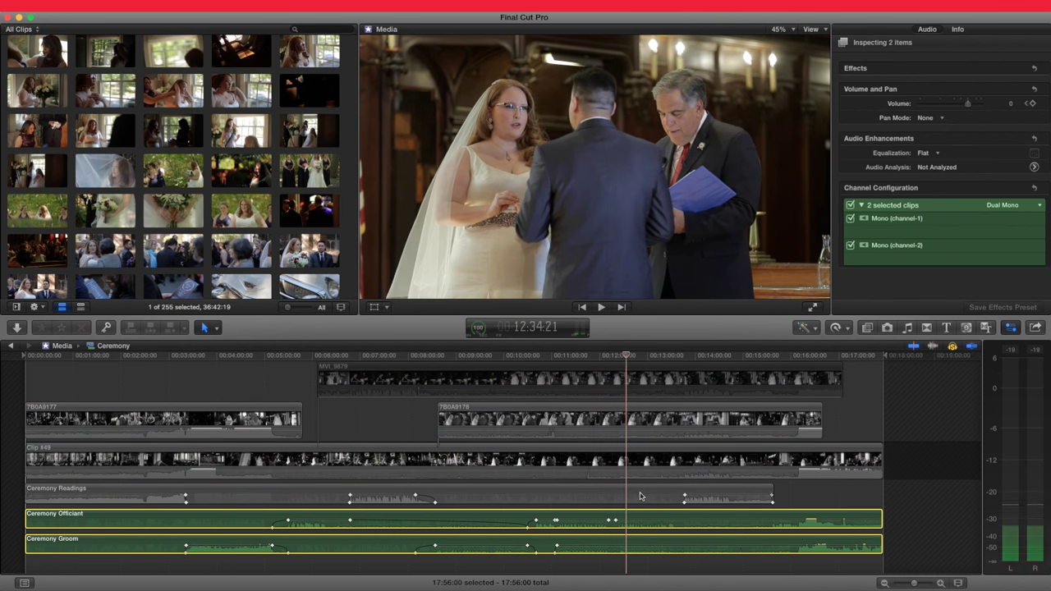
left_click(608, 541)
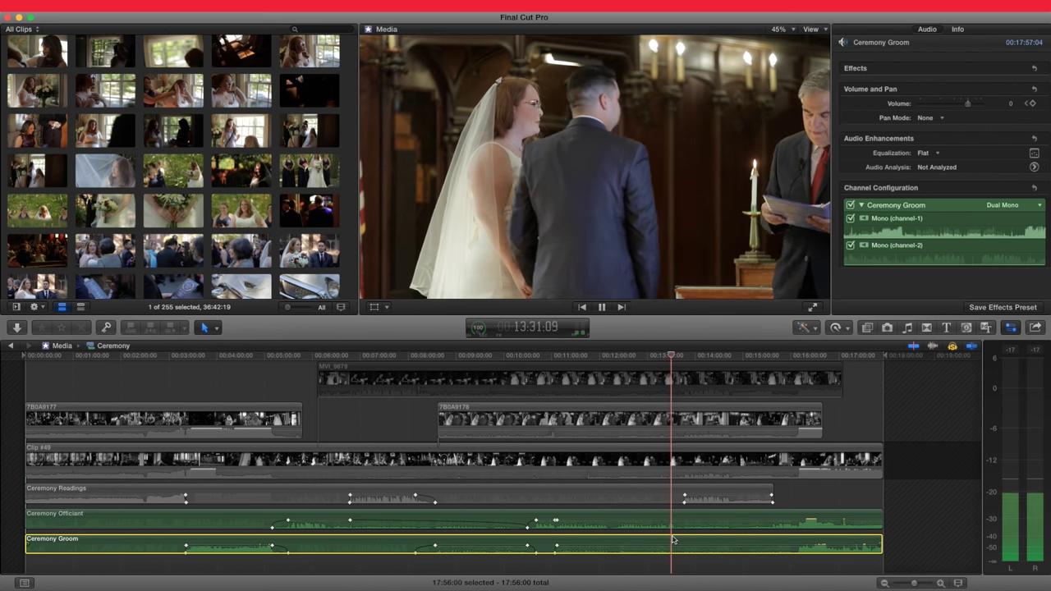
key("space")
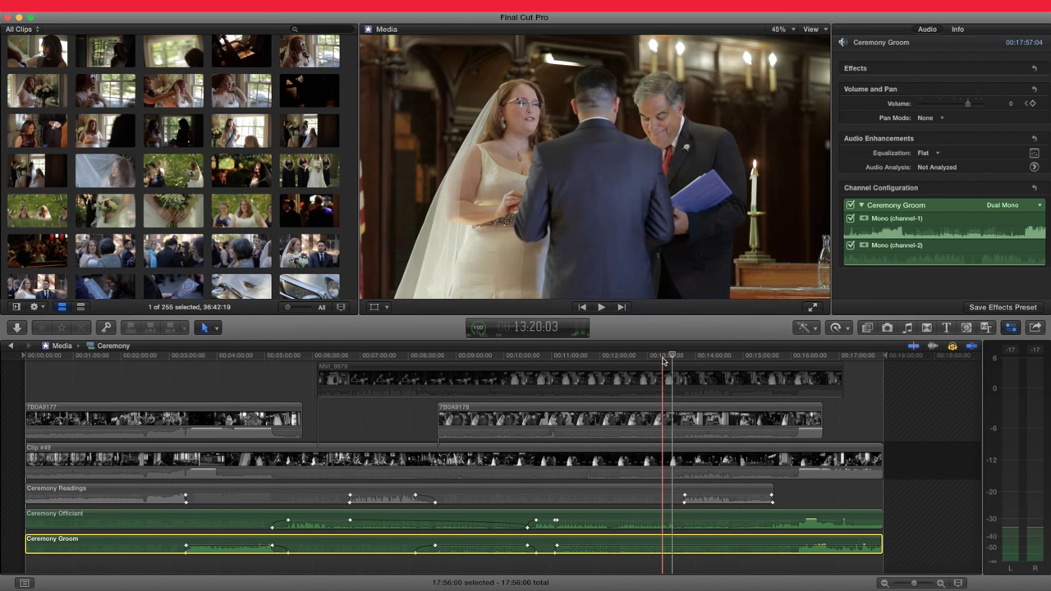
- Add volume keyframe pairs to Ceremony Groom and Ceremony Officiant at about 13:24 and 13:28, ahead of the last reading
key("z")
left_click(664, 521)
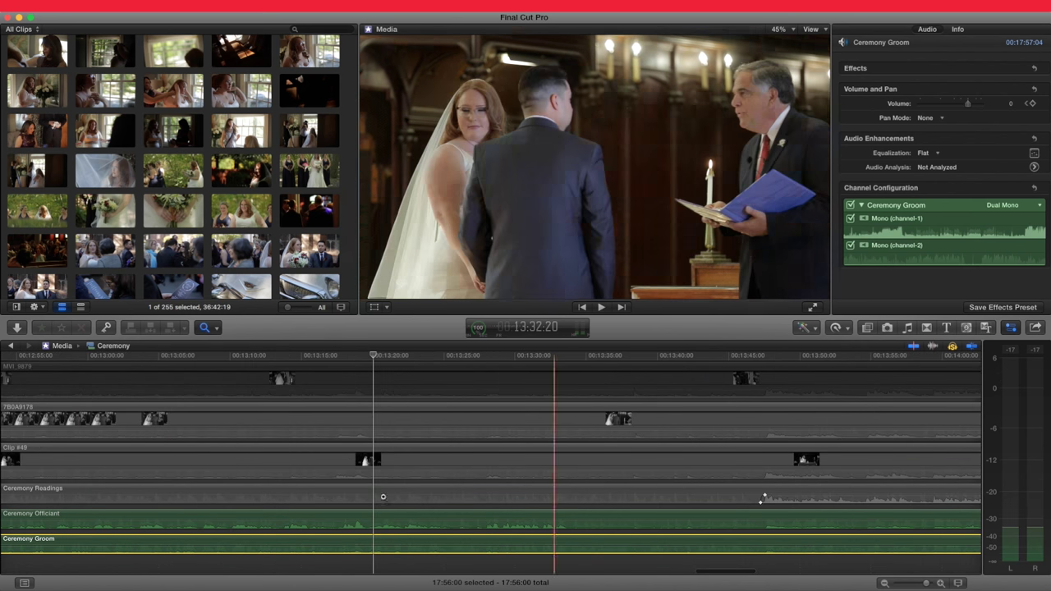
key("a")
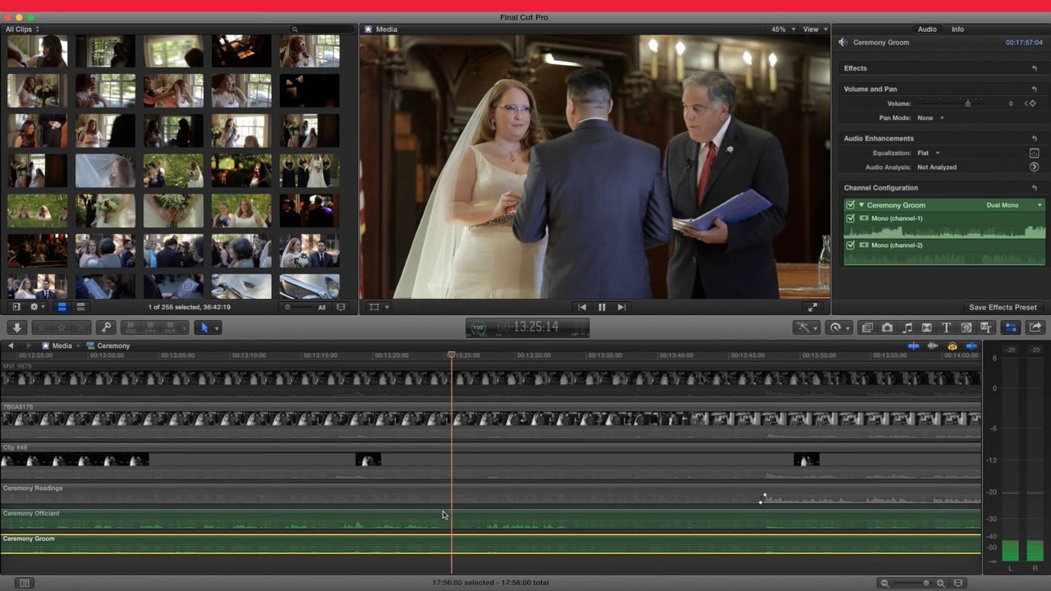
left_click(480, 545, "alt")
left_click(435, 545, "alt")
left_click(435, 520, "alt")
left_click(480, 520, "alt")
left_click(433, 544)
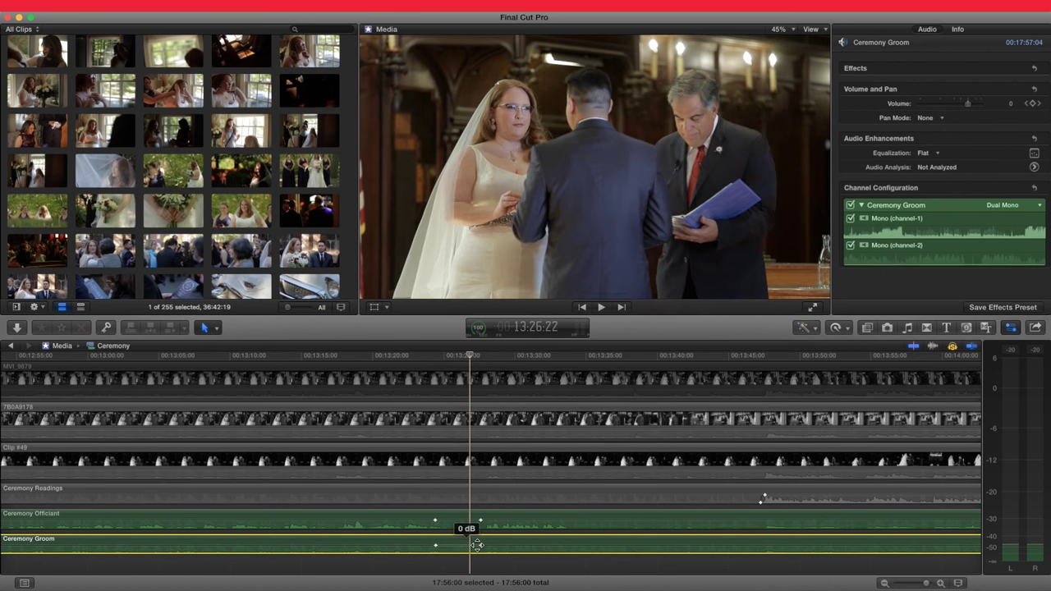
- Lower the Ceremony Officiant keyframes at about 13:24 and 11:07 to silence to mute the stretch between them
left_click_drag(435, 519, 436, 540)
key("shift+z")
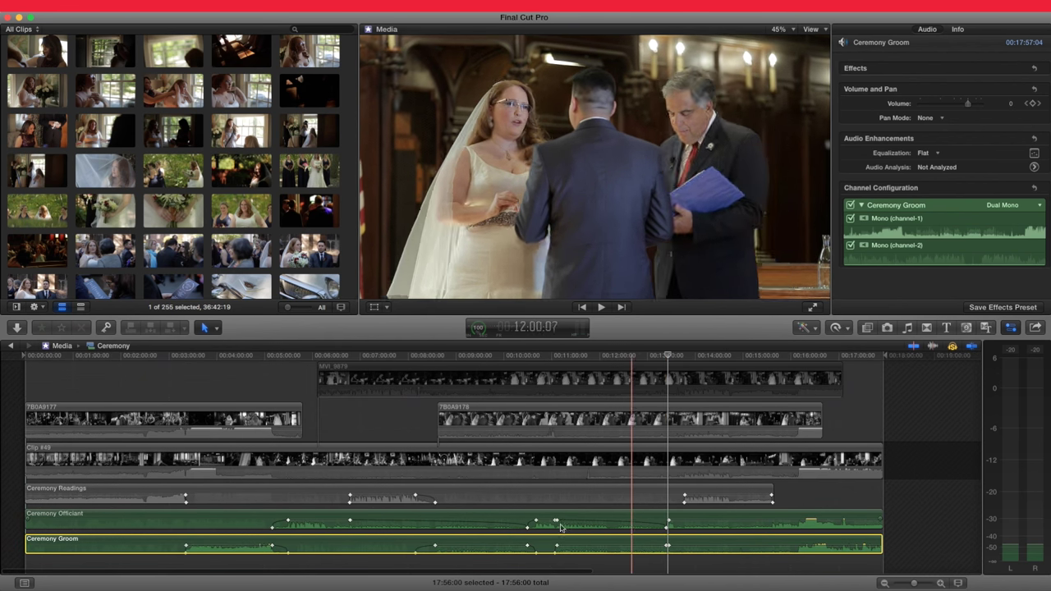
left_click(556, 523)
key("z")
left_click_drag(503, 501, 685, 552)
key("a")
left_click_drag(271, 521, 288, 539)
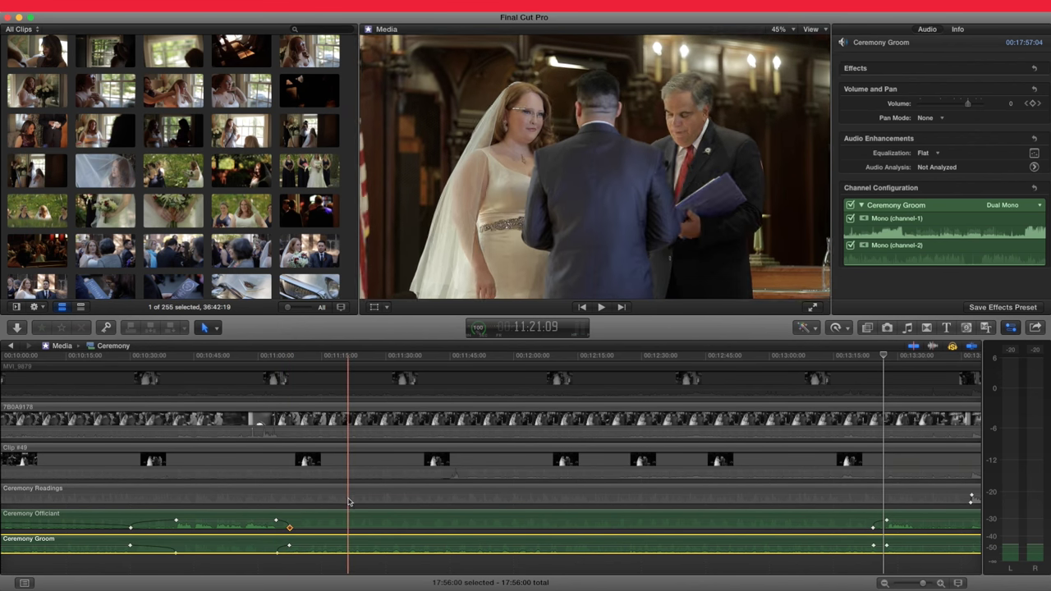
- Replace the current solo with a solo of Ceremony Groom alone for the closing section near 16:09
key("shift+z")
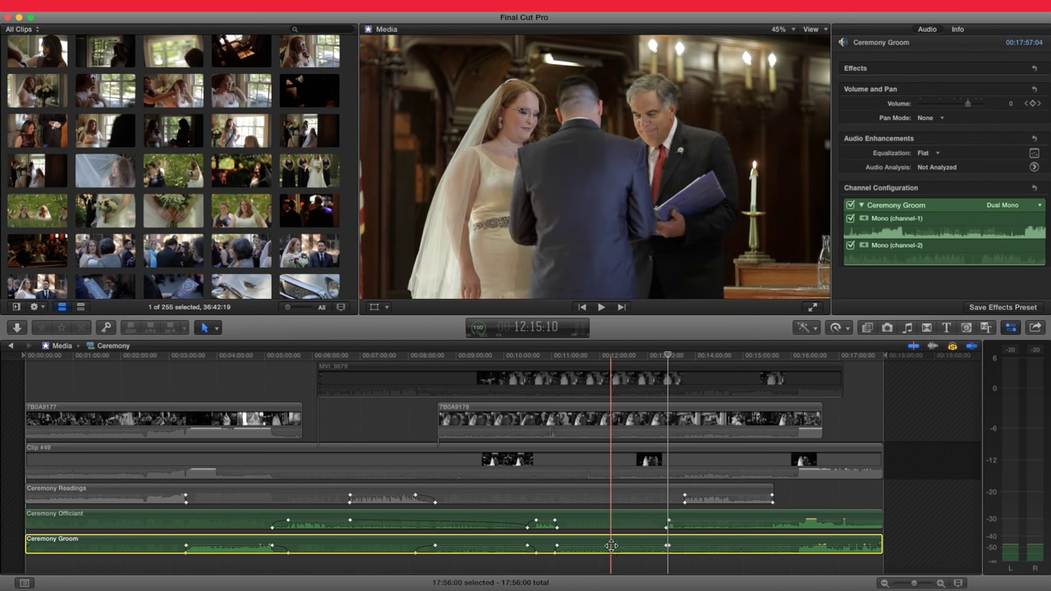
scroll(646, 546, "right", 2)
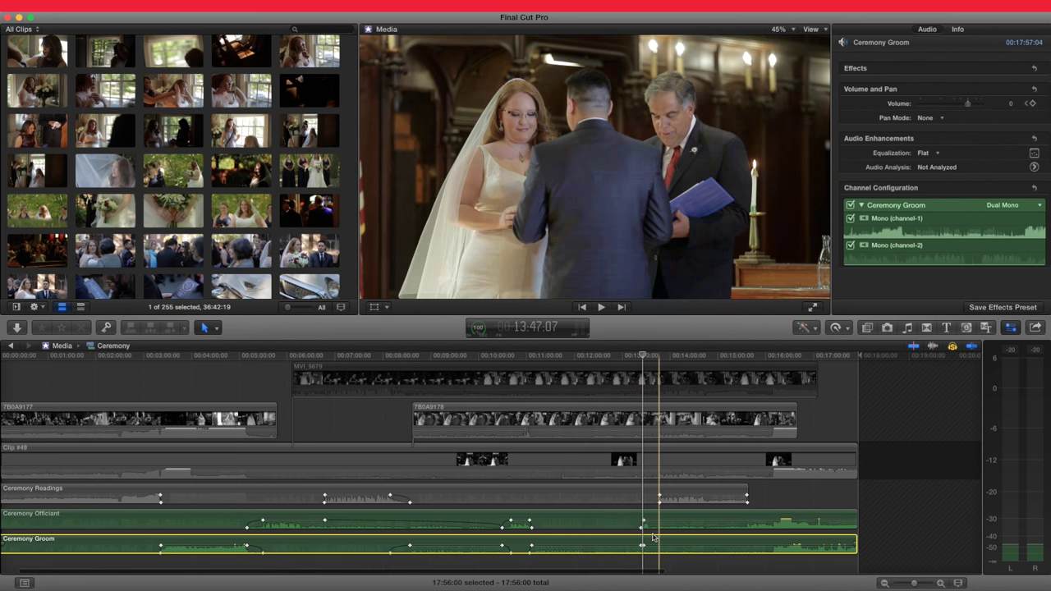
key("z")
left_click_drag(614, 499, 876, 570)
scroll(323, 486, "left", 5)
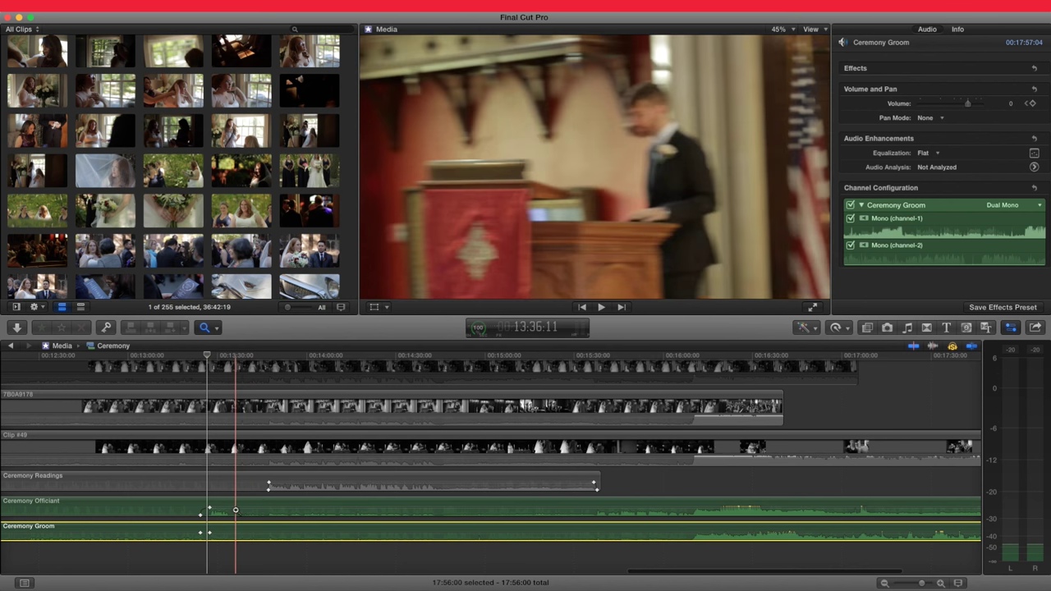
left_click_drag(208, 534, 205, 533)
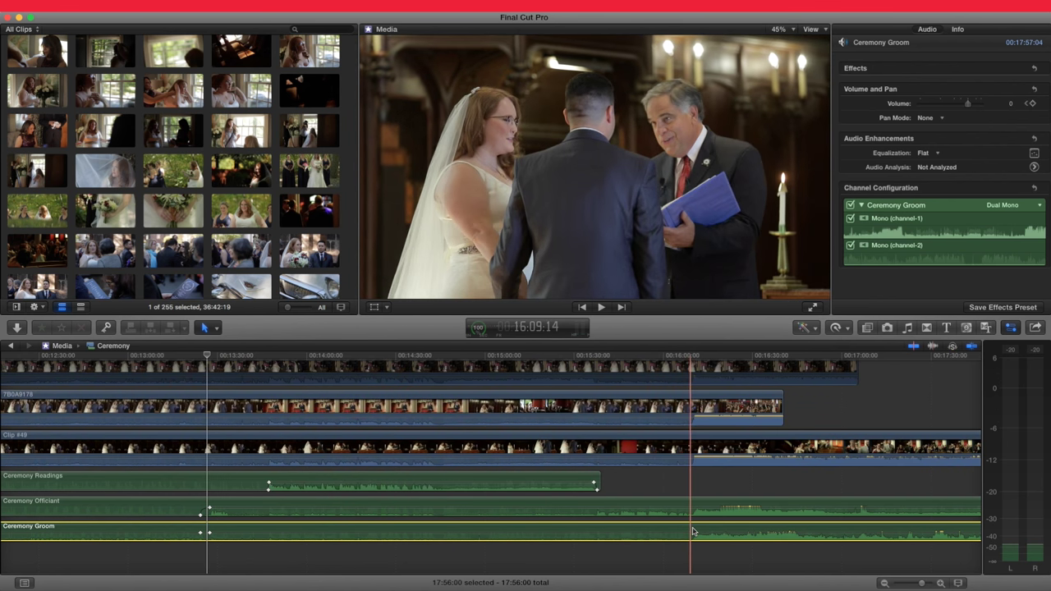
key("alt+s")
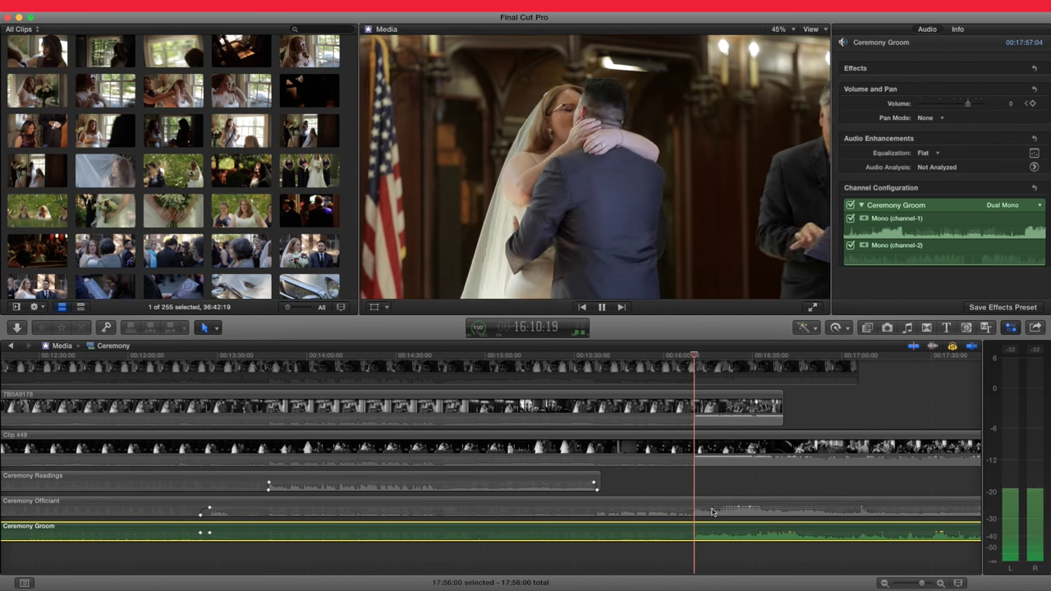
- Listen to the soloed Ceremony Groom audio from about 16:10 to 16:54 to find where it should give way to camera sound
key("space")
key("space")
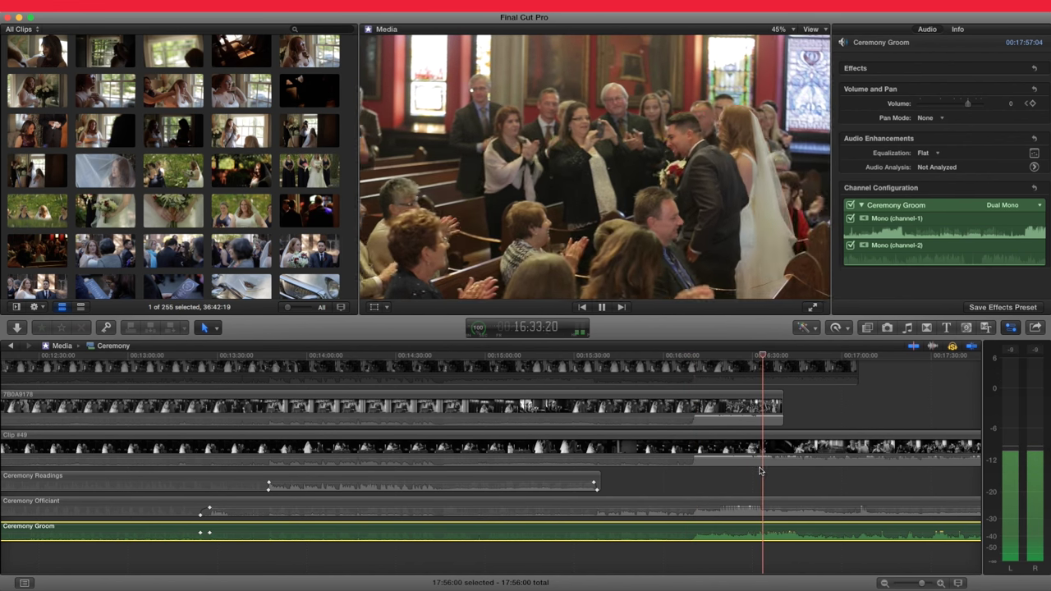
left_click(785, 472)
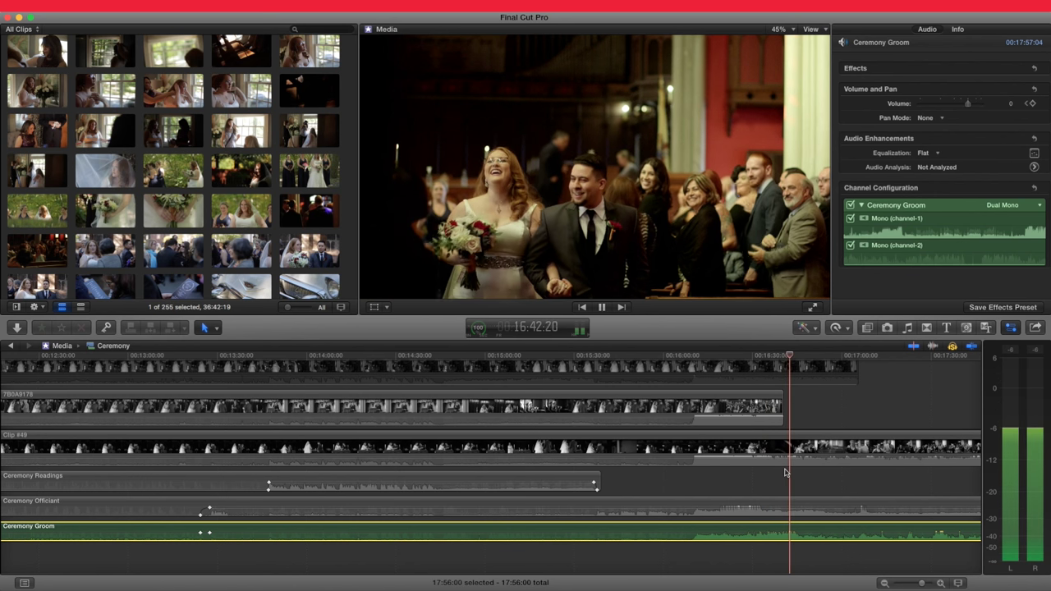
key("space")
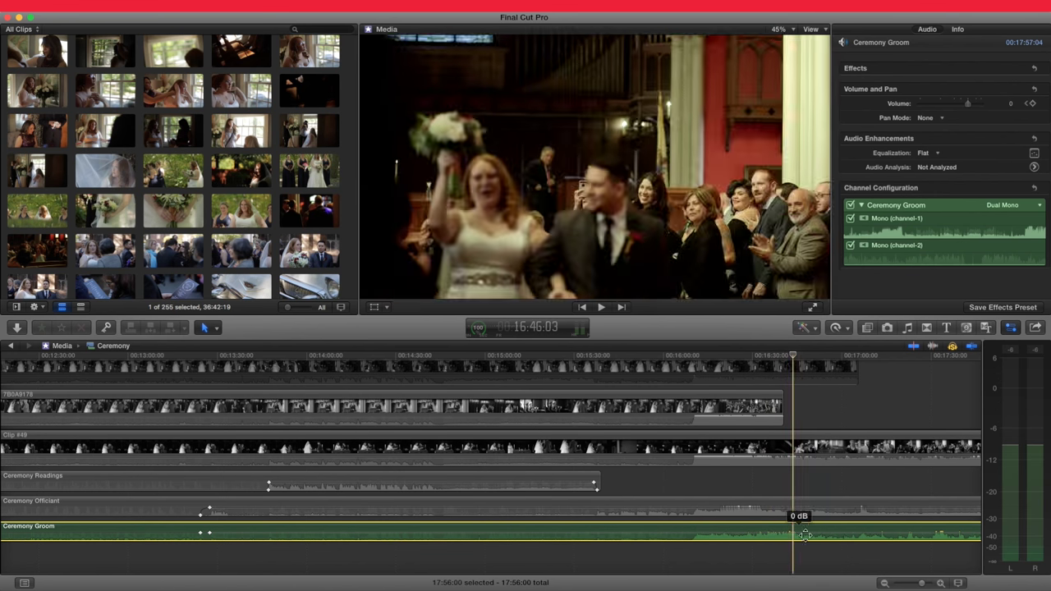
scroll(830, 521, "right", 5)
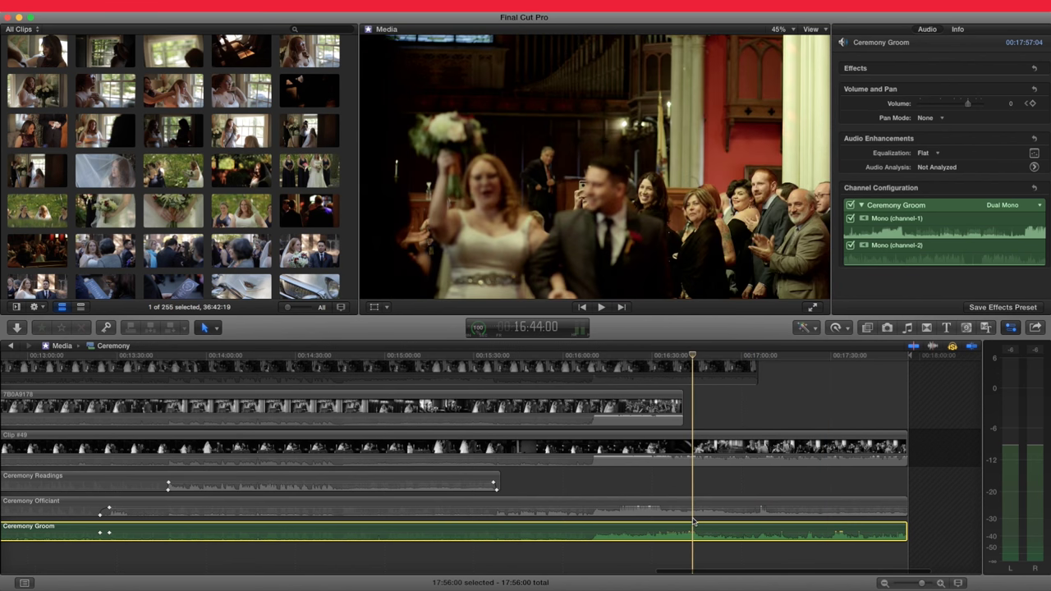
key("space")
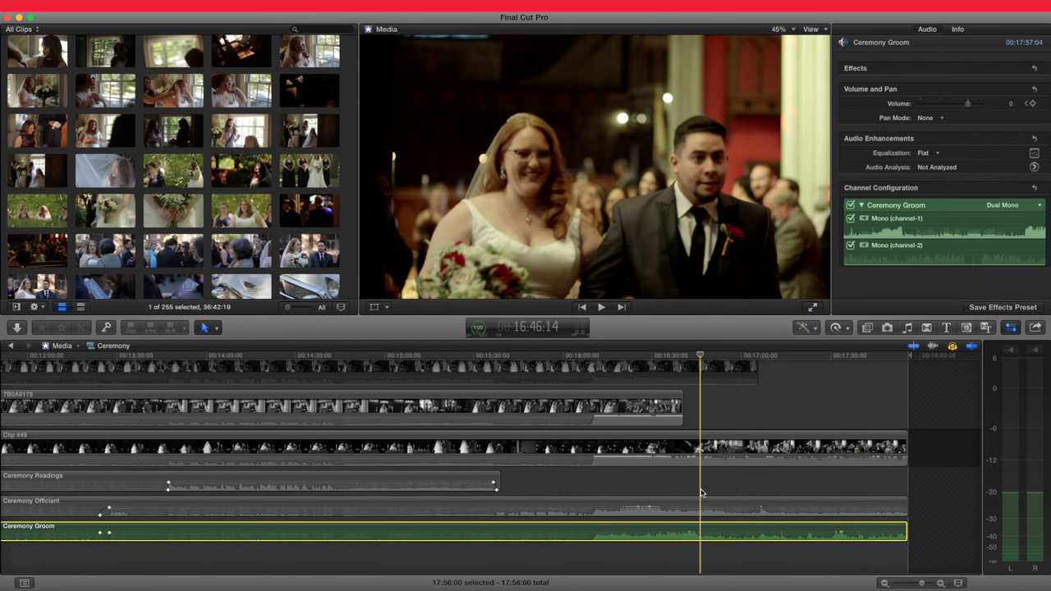
key("space")
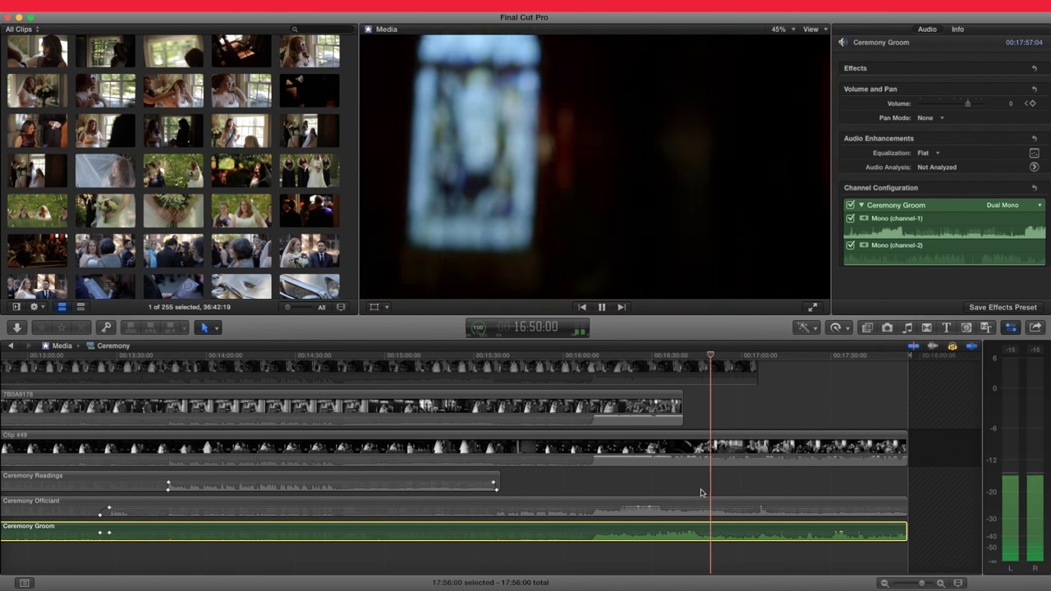
scroll(774, 460, "up", 2)
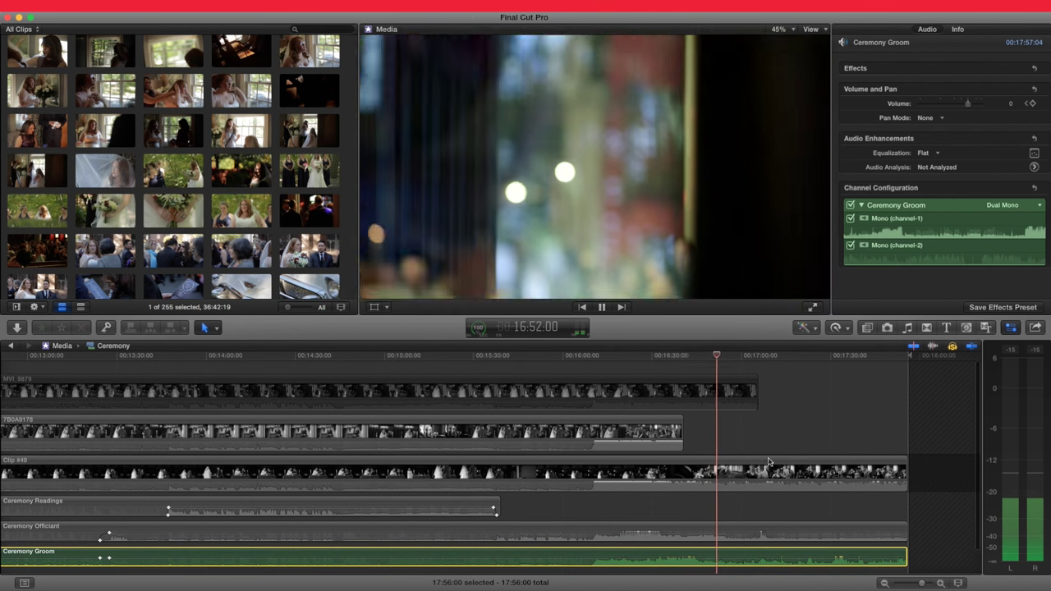
key("space")
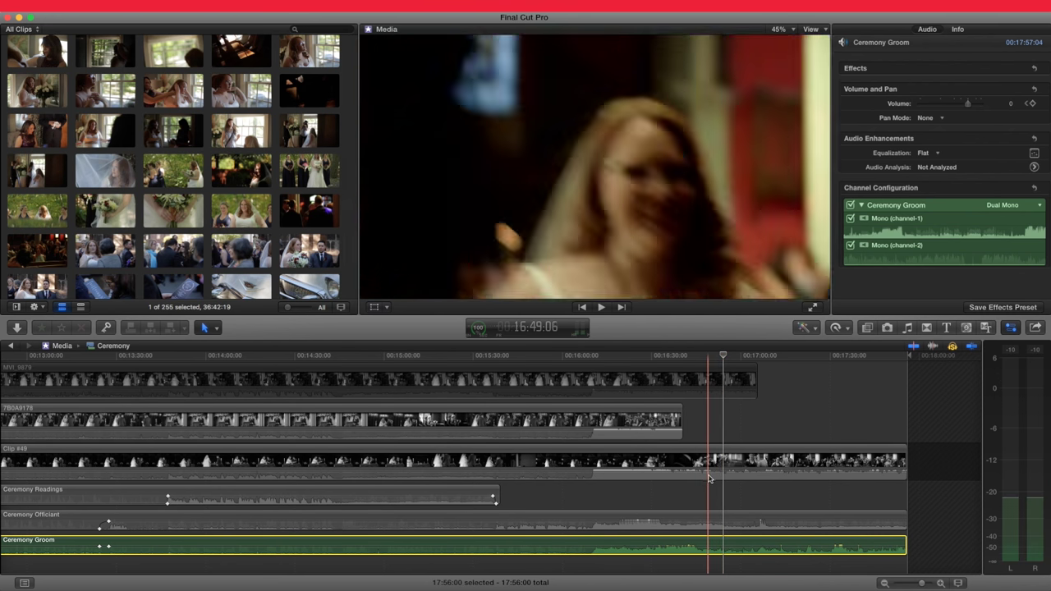
- Detach the audio from Clip #49 and add volume keyframe pairs to it and Ceremony Groom at about 16:50 and 16:57
right_click(710, 465)
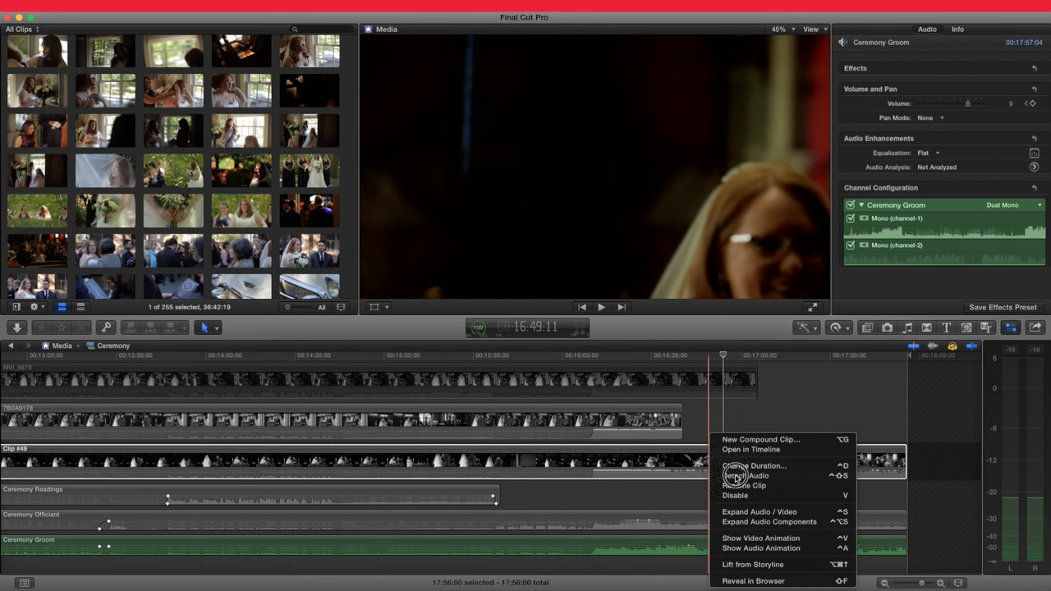
left_click(743, 476)
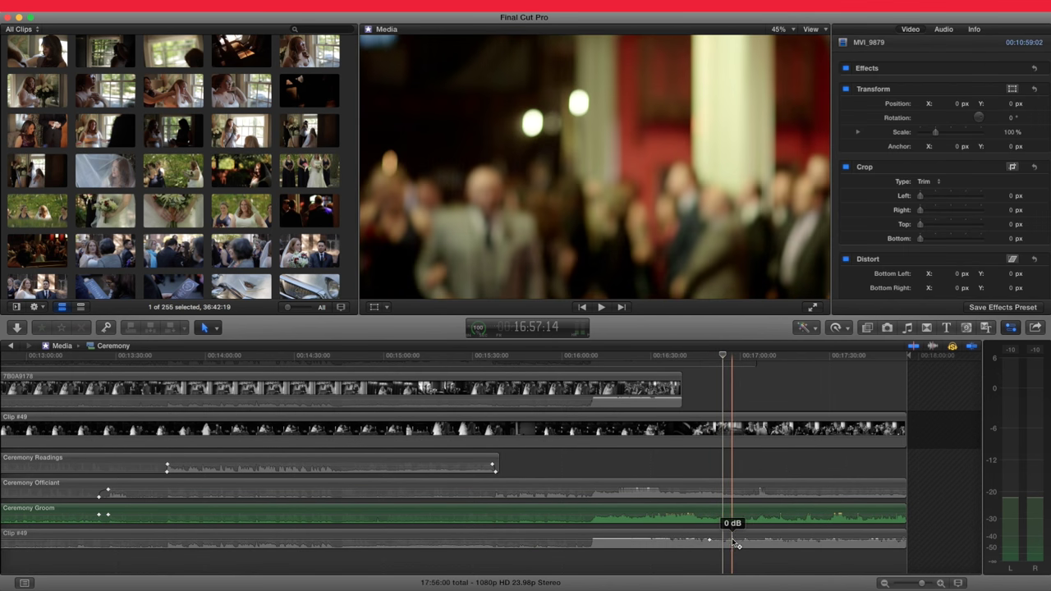
left_click(730, 514, "alt")
left_click(709, 514, "alt")
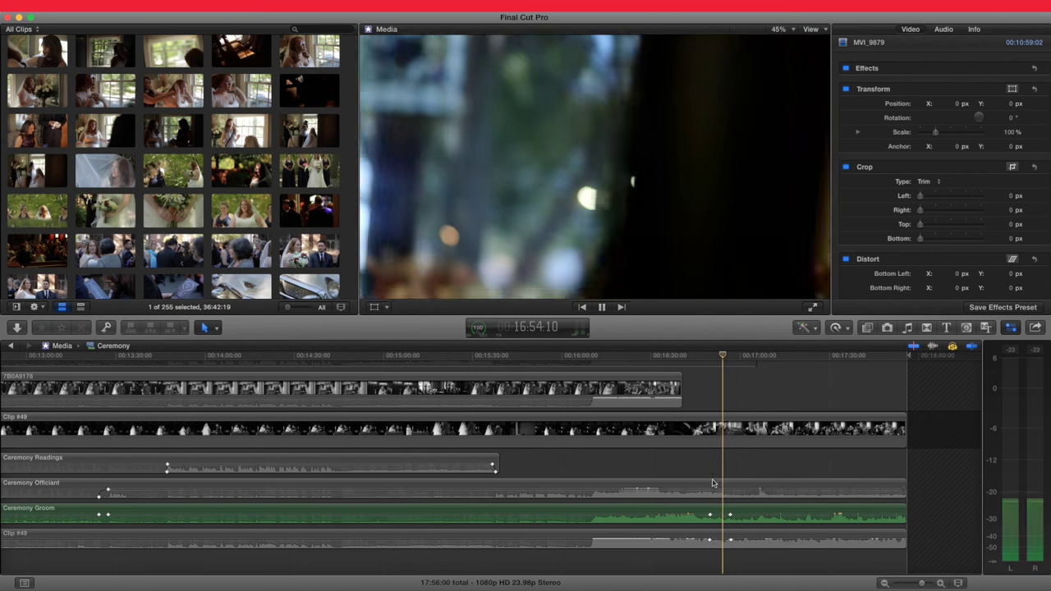
- Move both keyframe pairs to about 16:44 and 16:51, fading Ceremony Groom out while the detached Clip #49 audio fades in
left_click(711, 468)
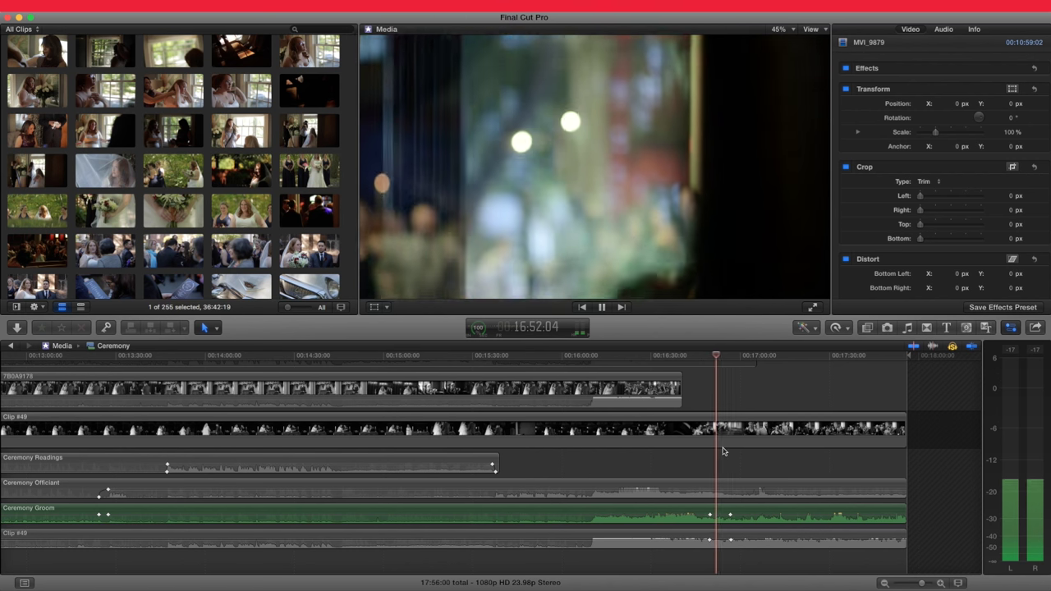
key("space")
left_click_drag(709, 514, 695, 542)
left_click_drag(730, 516, 694, 561)
left_click_drag(714, 515, 714, 524)
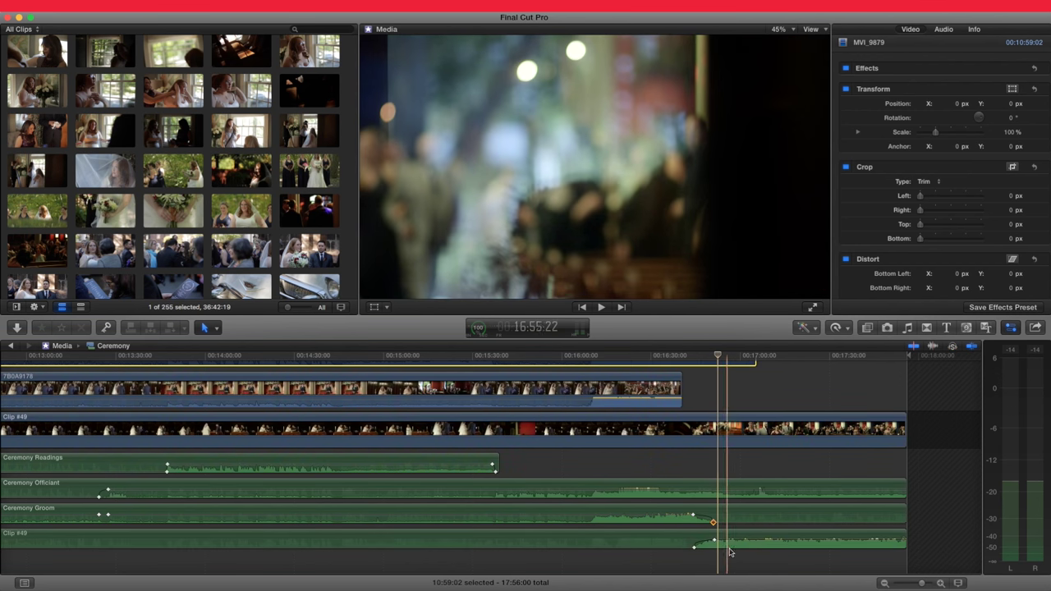
- Solo Ceremony Groom together with the detached Clip #49 audio and listen through their crossfade and the recessional
left_click(736, 541)
left_click(739, 518, "super")
key("space")
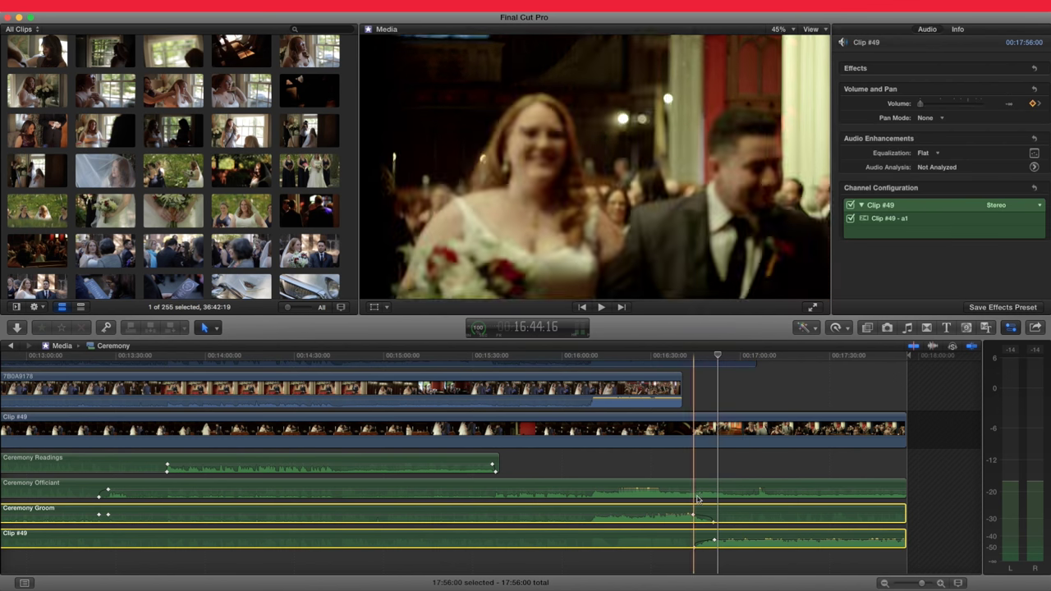
key("alt+s")
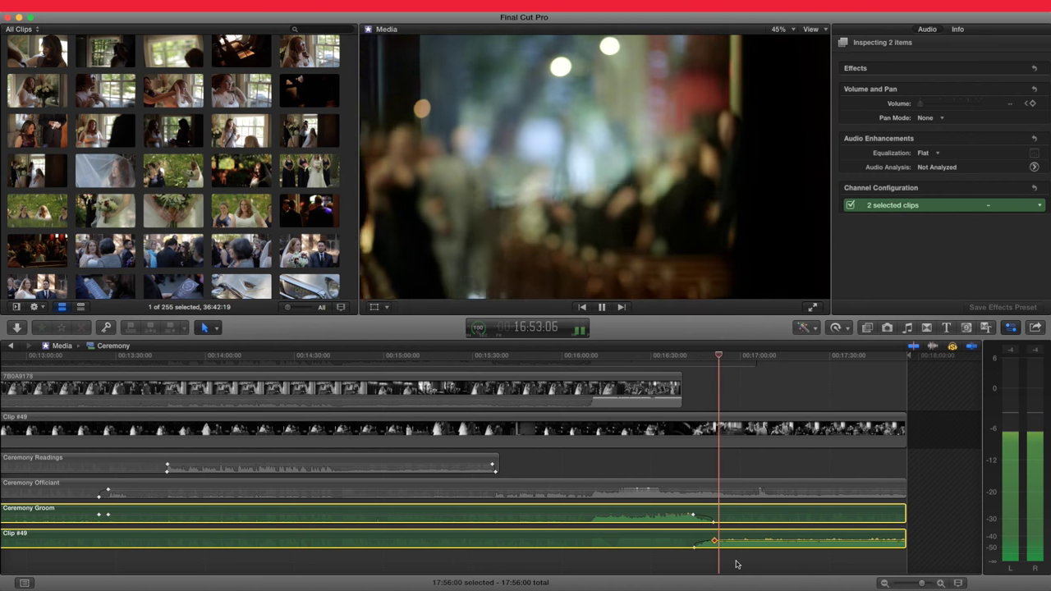
scroll(736, 563, "up", 3)
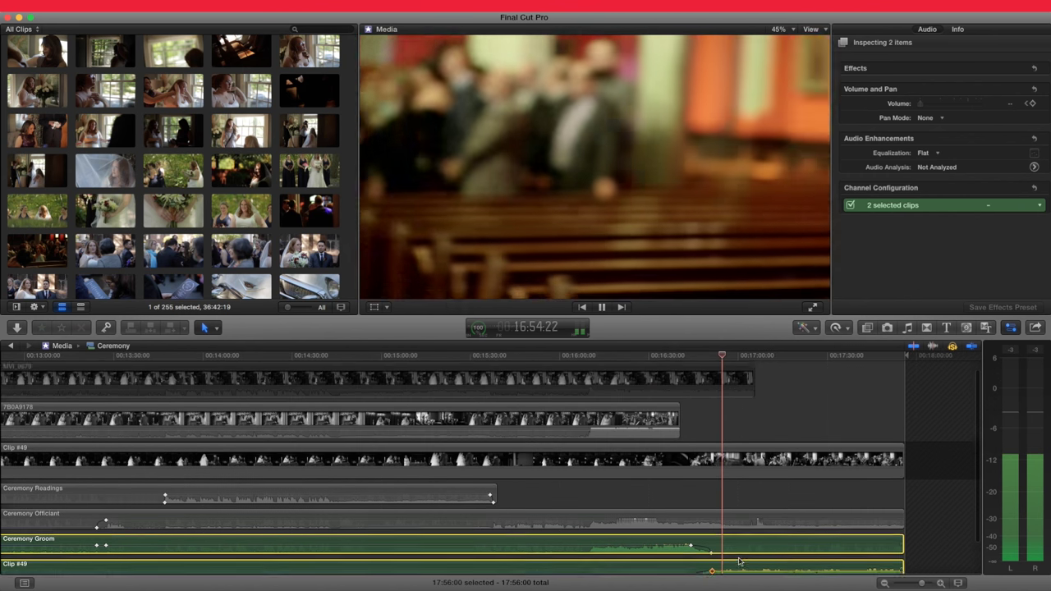
scroll(738, 560, "down", 3)
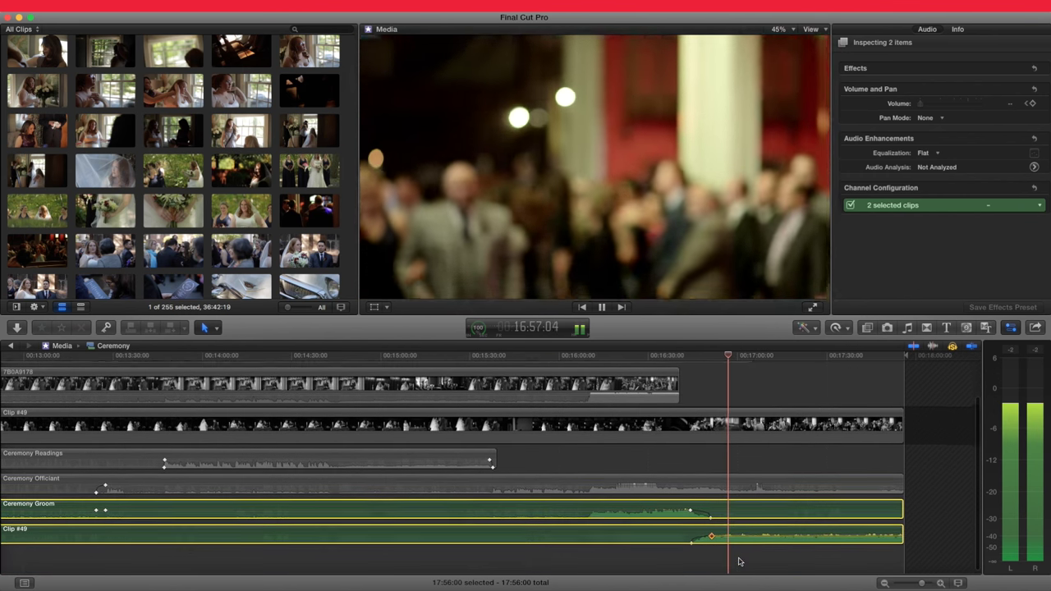
scroll(738, 561, "up", 8)
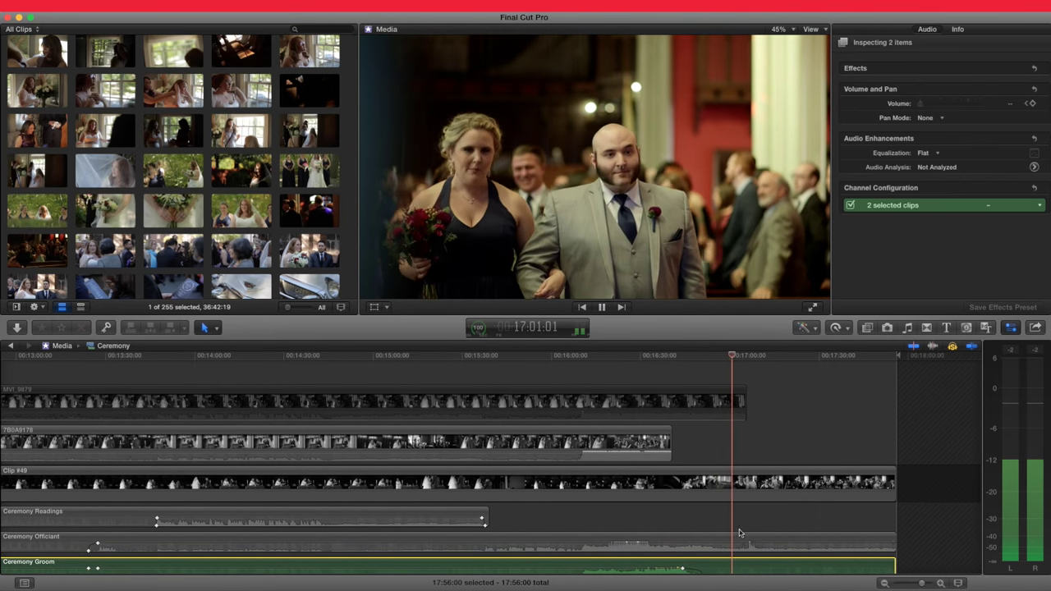
scroll(738, 534, "down", 6)
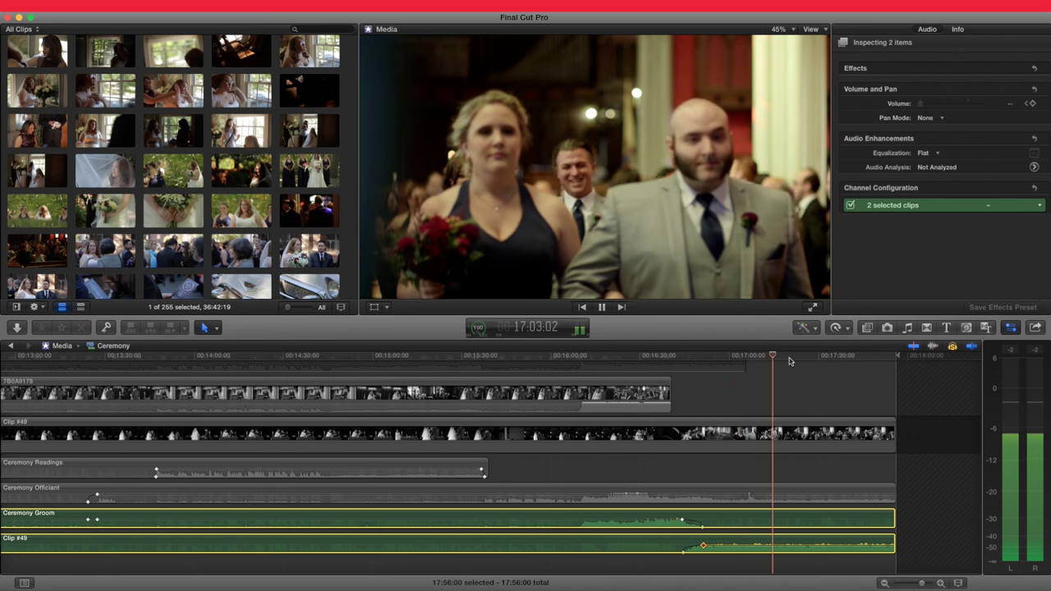
left_click(825, 358)
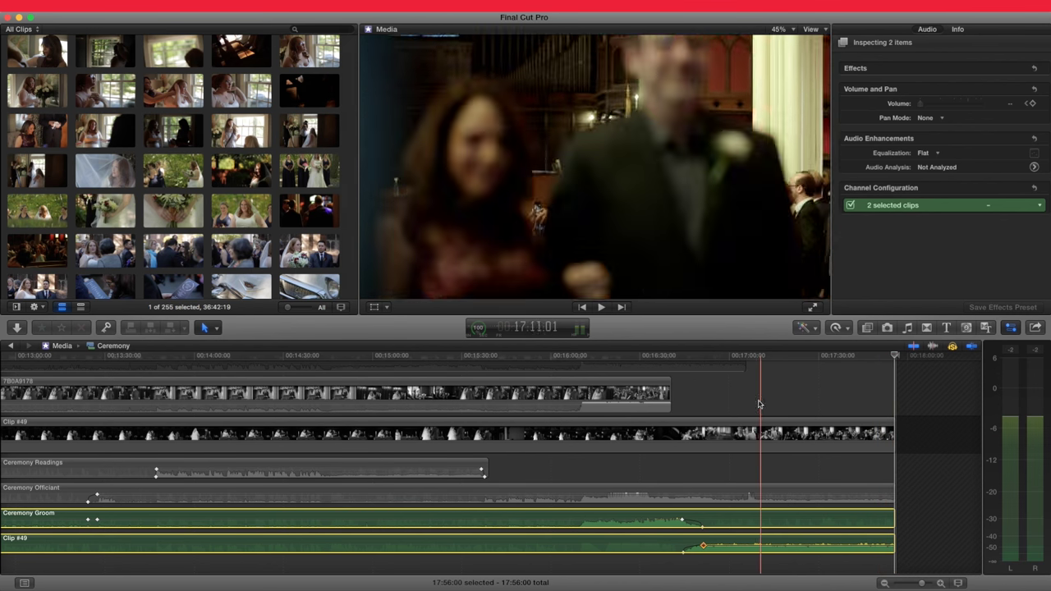
- Add keyframe pairs near 15:37 on Ceremony Officiant and near 16:08 on both mics, and silence Ceremony Groom between about 13:27 and 16:08
left_click(690, 401)
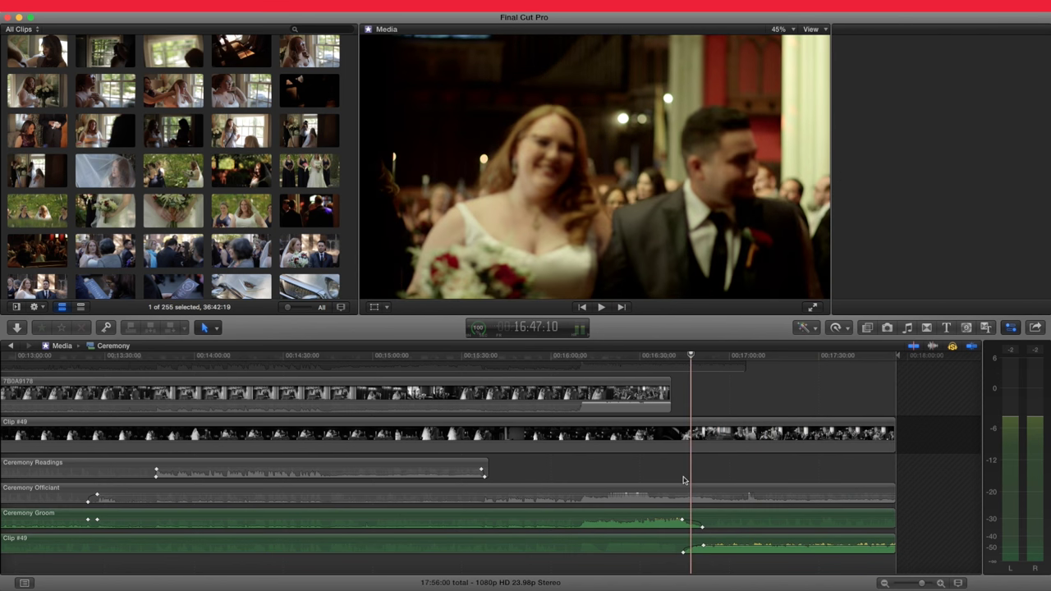
scroll(684, 481, "left", 5)
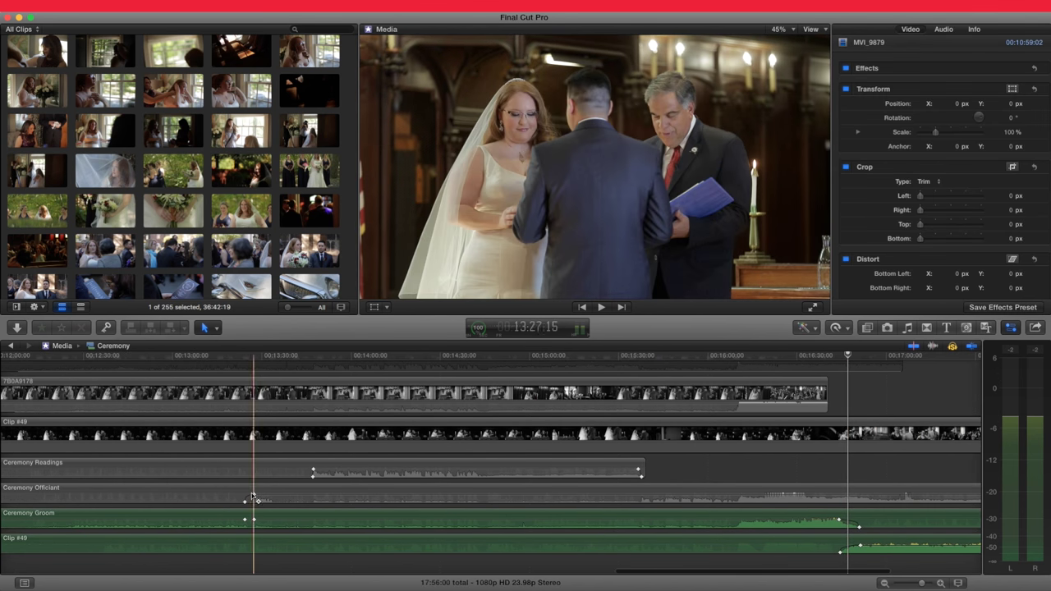
scroll(295, 512, "left", 3)
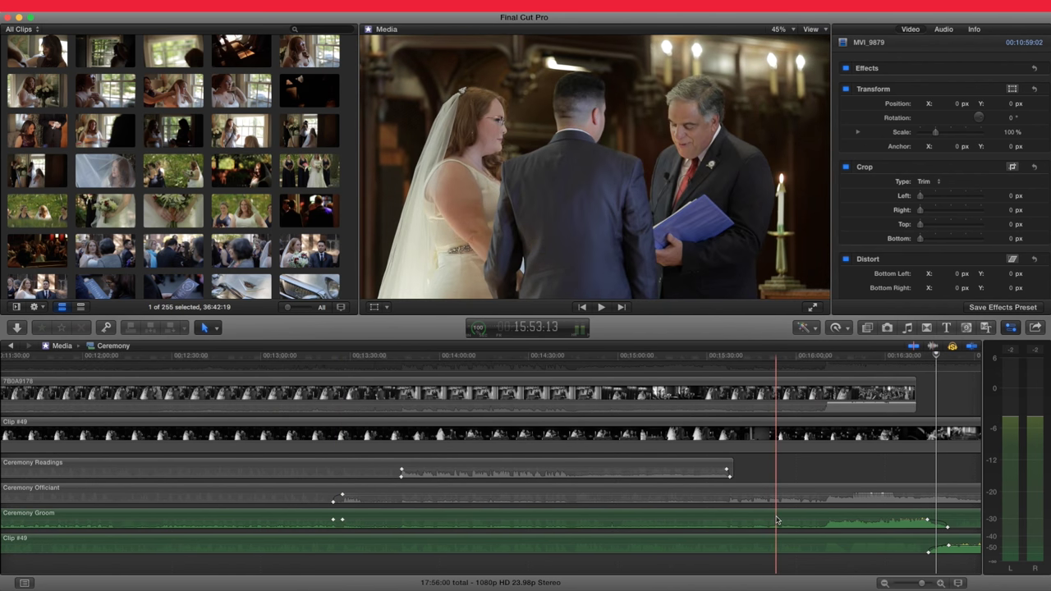
left_click(819, 520)
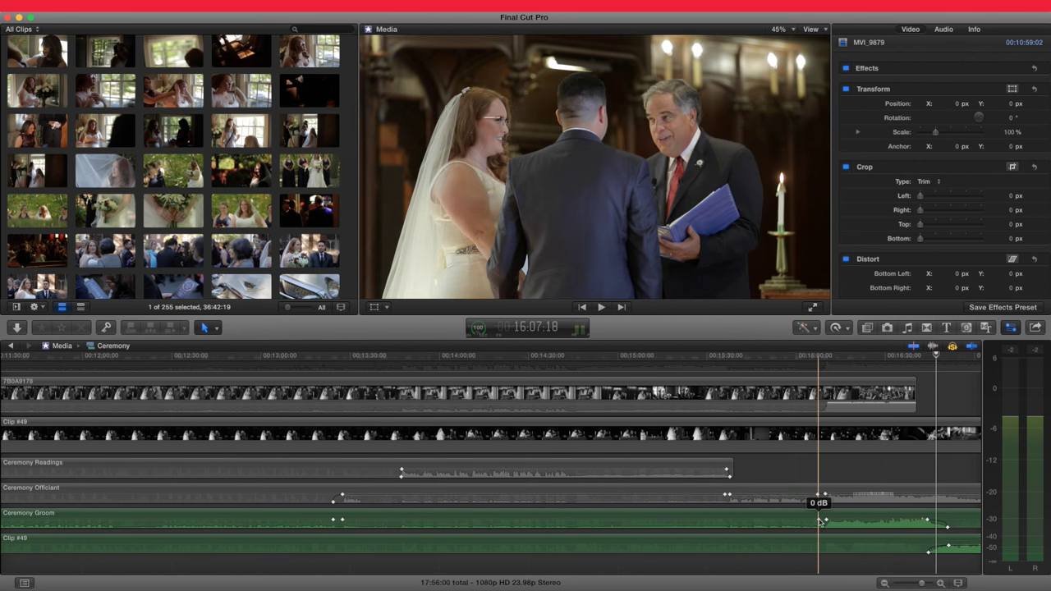
left_click_drag(819, 520, 819, 532)
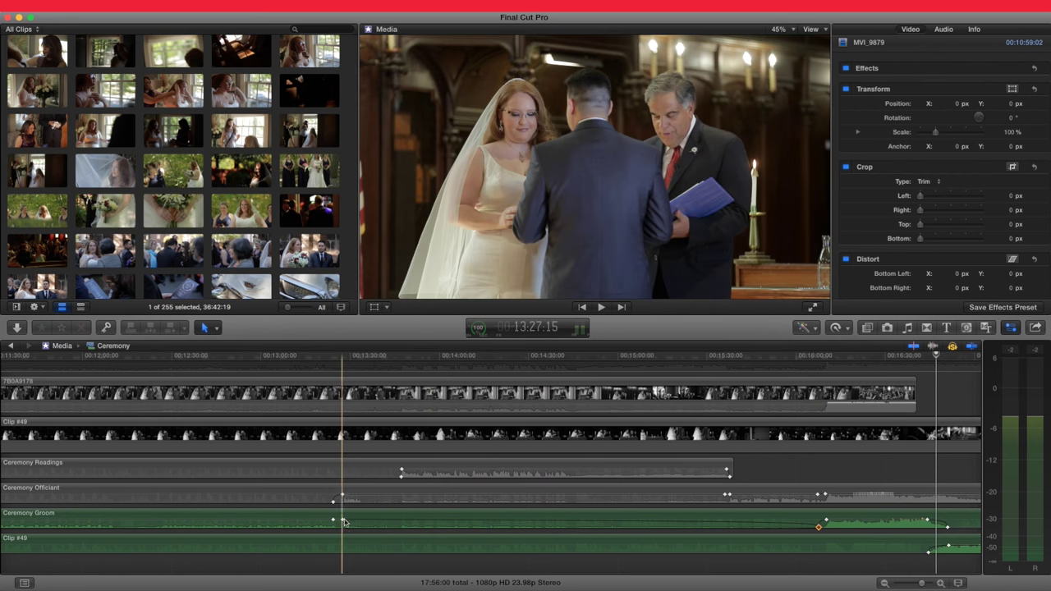
left_click_drag(343, 520, 343, 526)
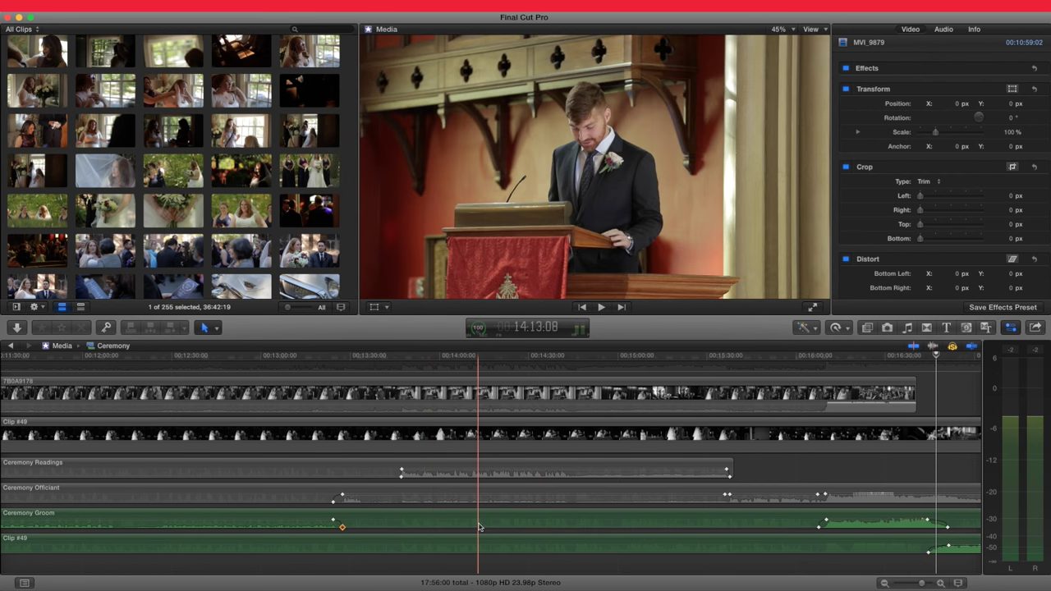
- Solo Ceremony Officiant and fade its volume down to silence with keyframes at about 13:47, where the last reading begins
left_click(480, 488)
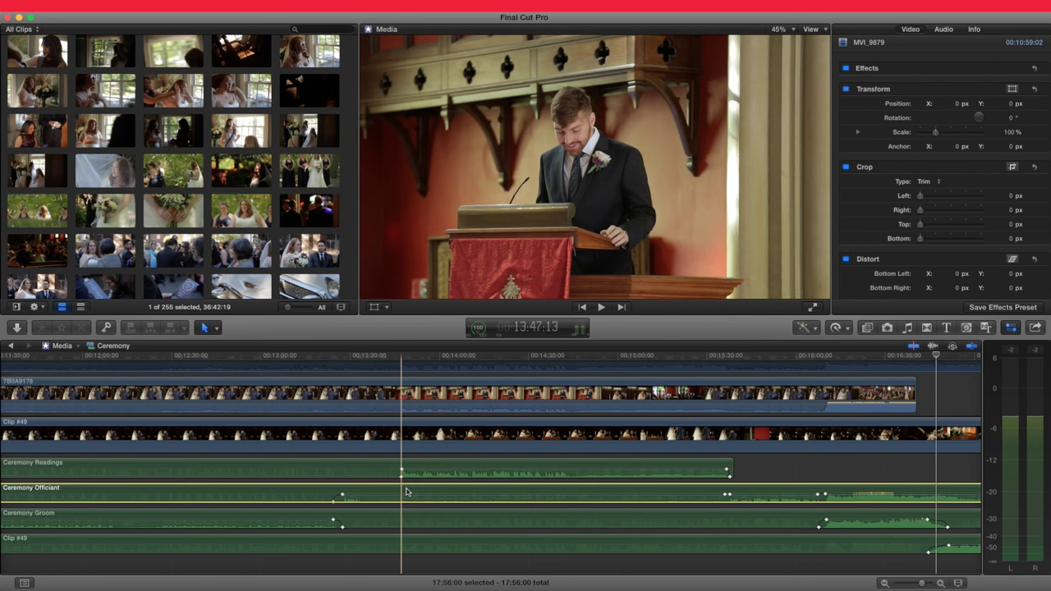
left_click(344, 497)
left_click_drag(347, 498, 399, 494)
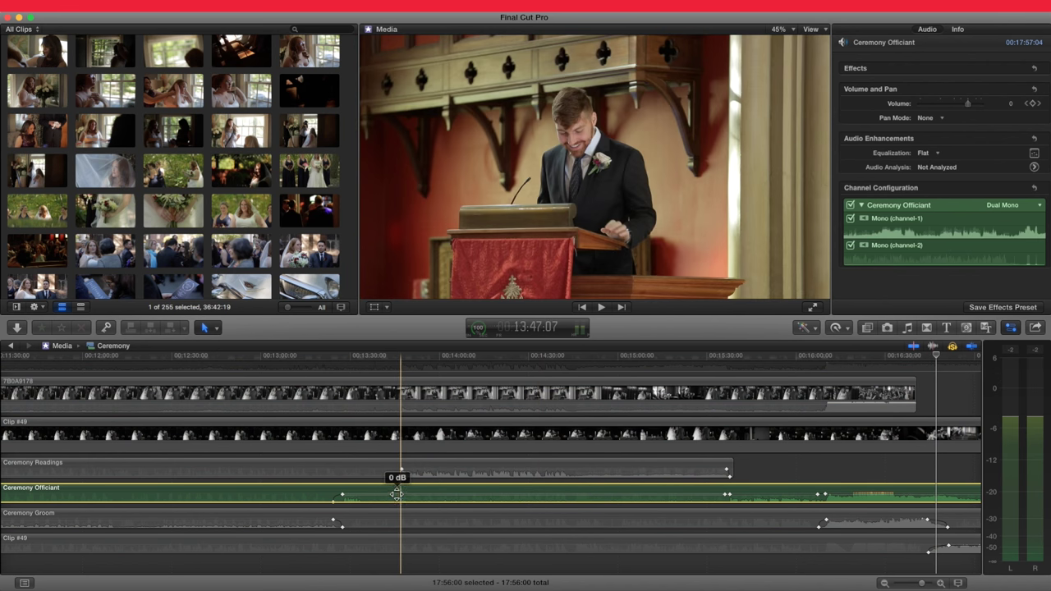
key("z")
left_click_drag(381, 484, 437, 495)
left_click_drag(335, 494, 339, 494)
left_click_drag(418, 495, 439, 511)
key("shift+z")
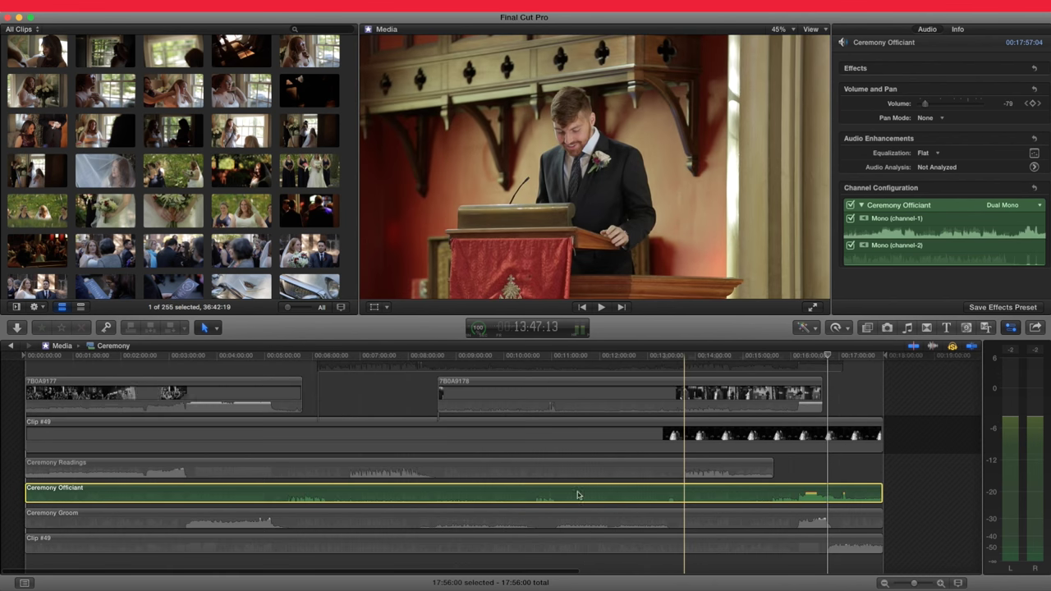
- Lower the Ceremony Officiant keyframes at about 15:36 and 16:10 to silence so only the stretch between them is heard
key("z")
left_click_drag(728, 468, 911, 526)
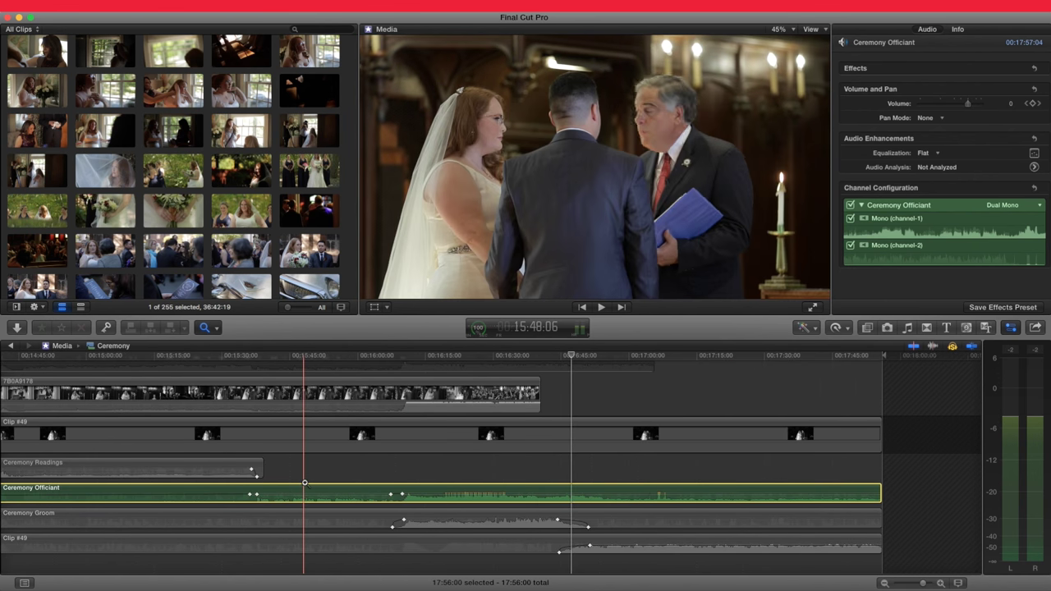
left_click_drag(212, 465, 432, 520)
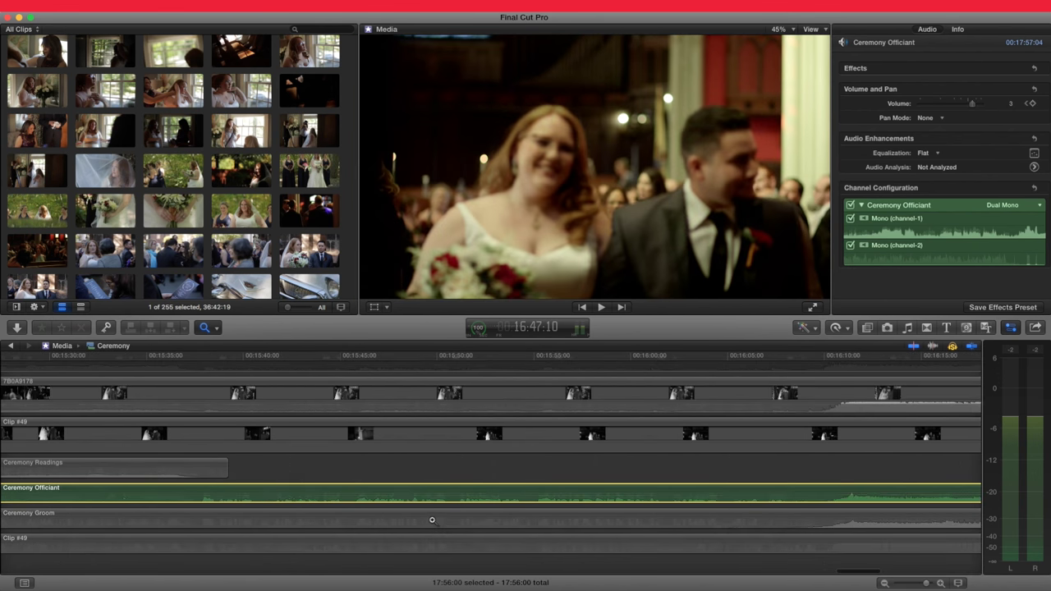
key("a")
left_click(176, 495)
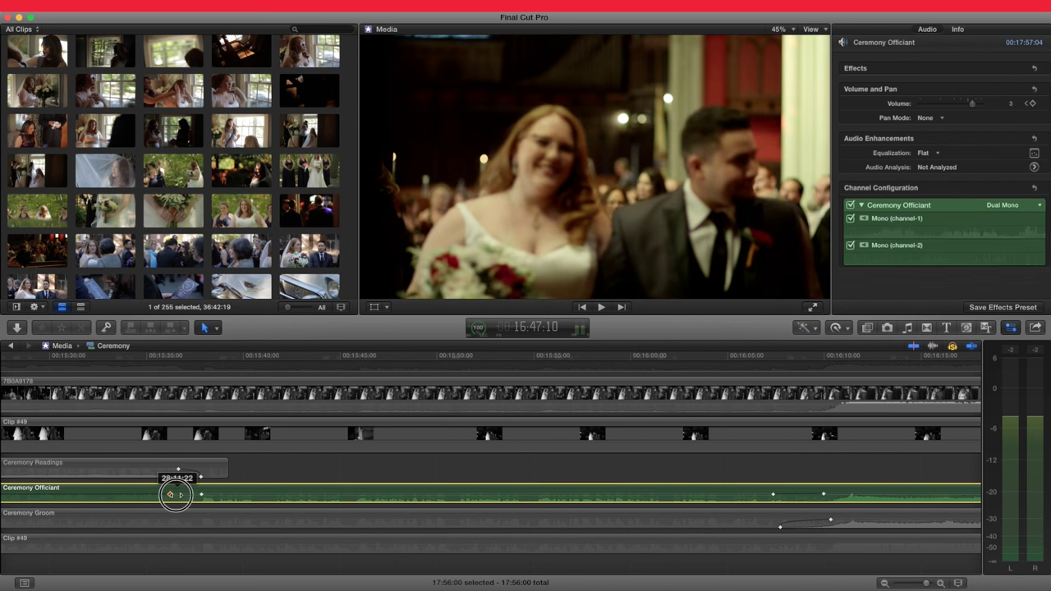
left_click_drag(176, 495, 177, 516)
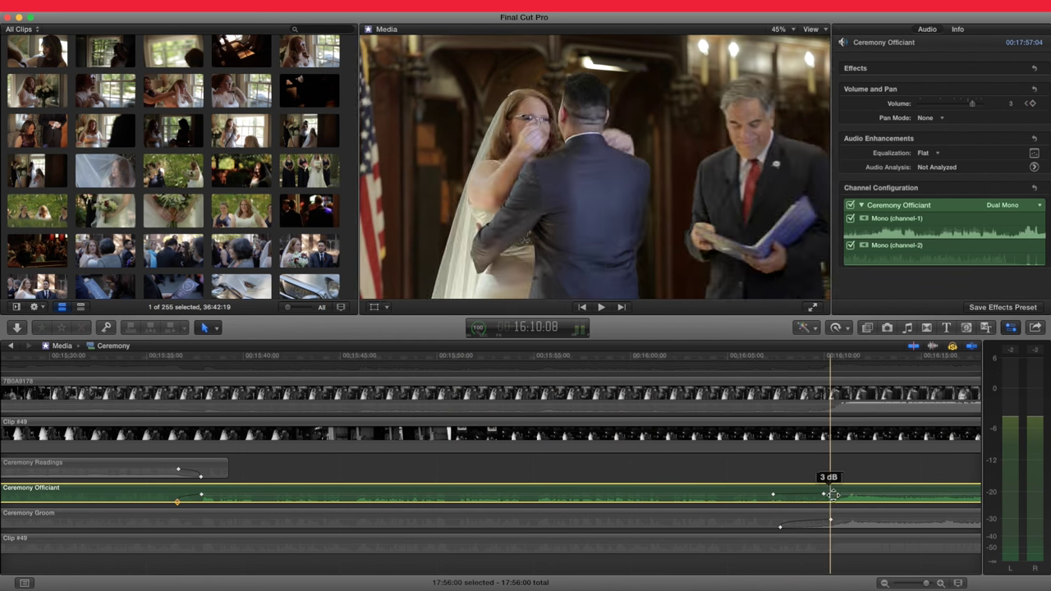
left_click_drag(827, 498, 829, 517)
left_click(827, 465)
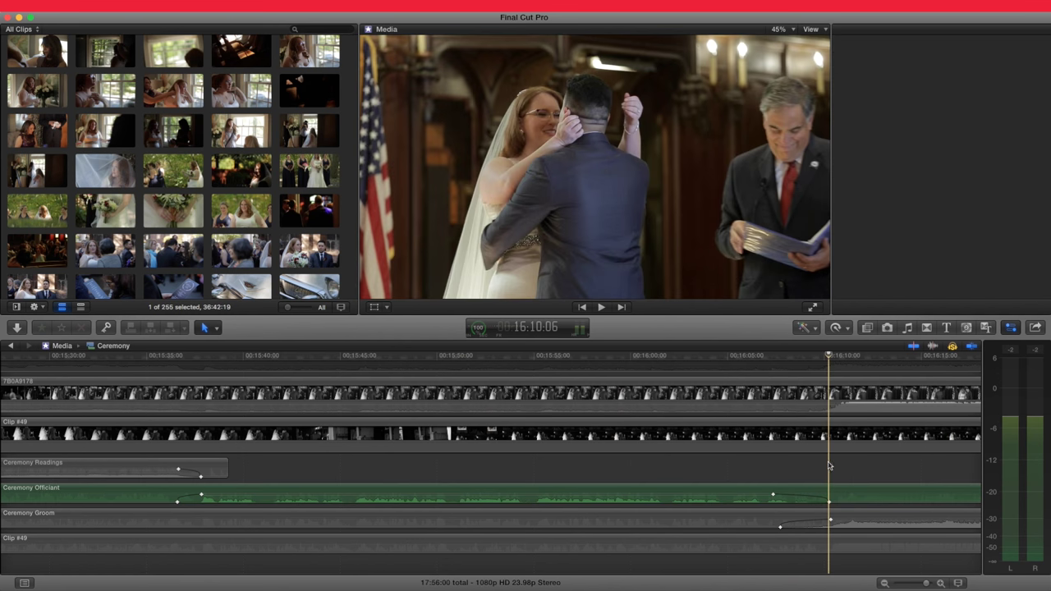
key("super+4")
key("shift+z")
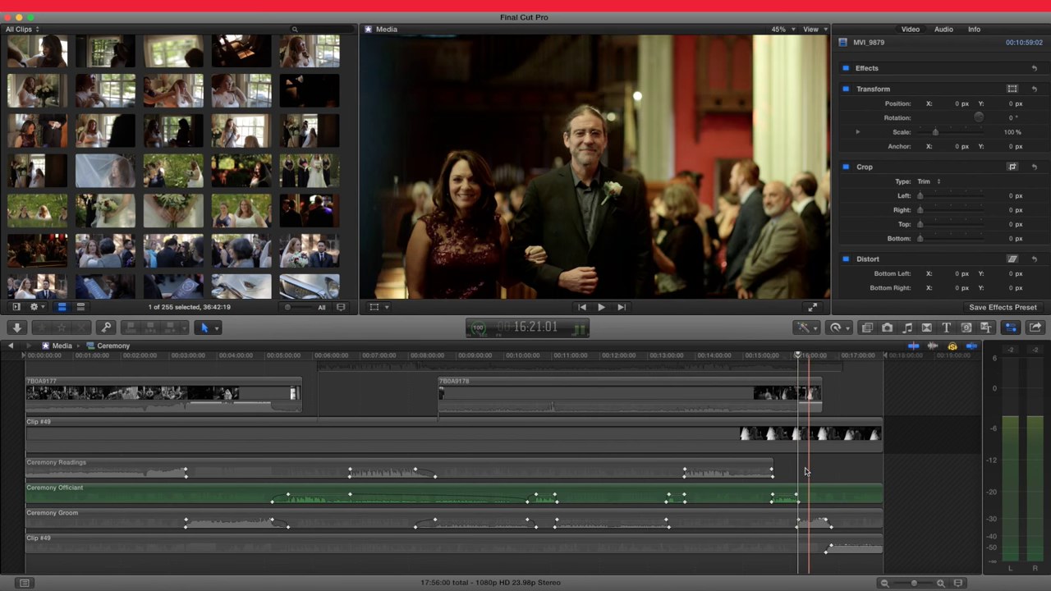
- Trim the end of Ceremony Officiant to about 16:12 and the end of Ceremony Groom to about 16:51
key("super+equal")
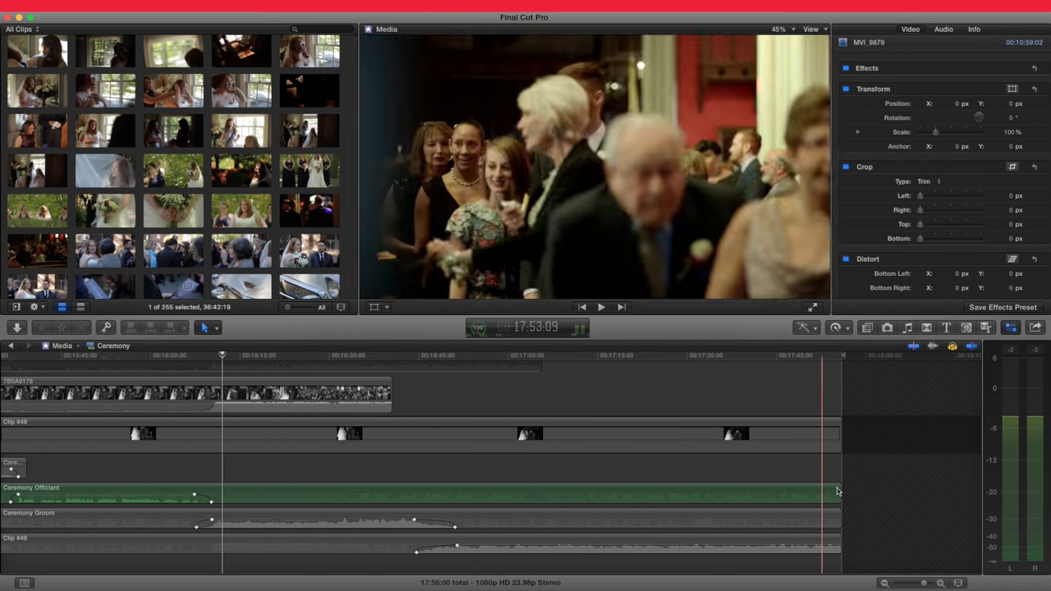
left_click_drag(838, 489, 220, 490)
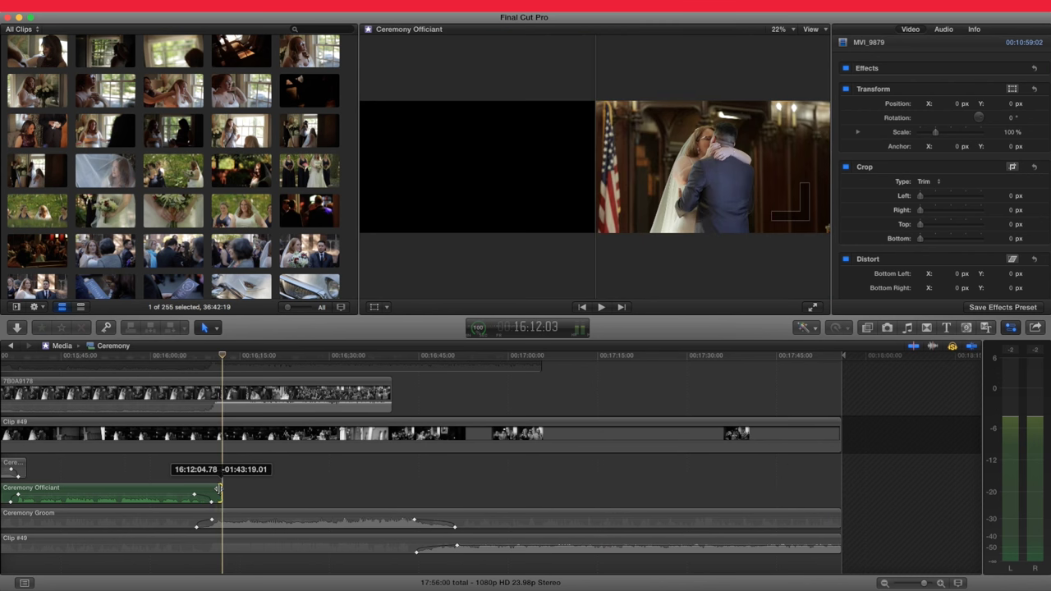
left_click(474, 359)
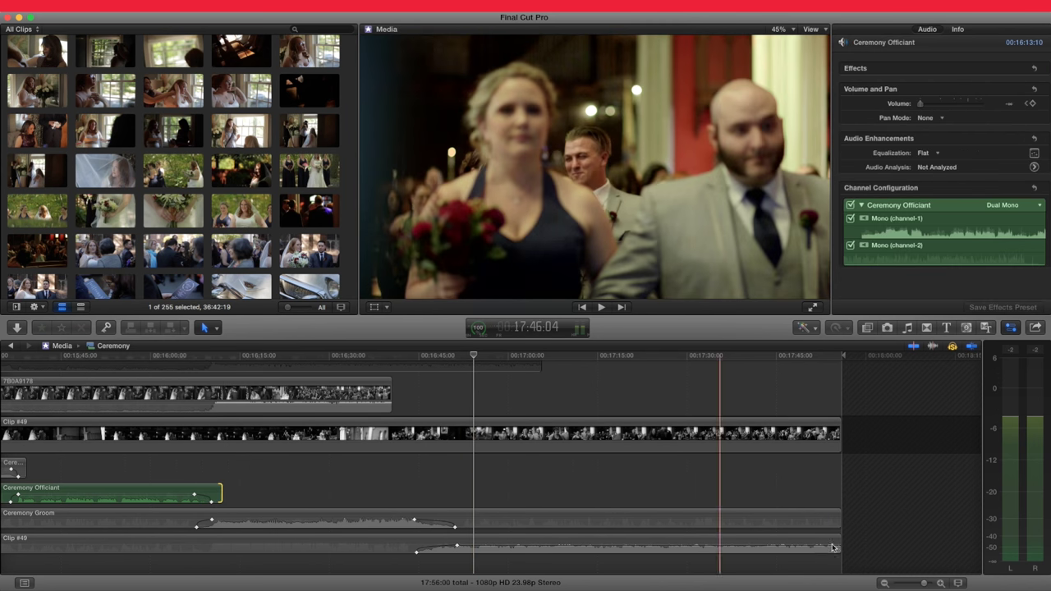
left_click_drag(840, 519, 473, 523)
key("shift+z")
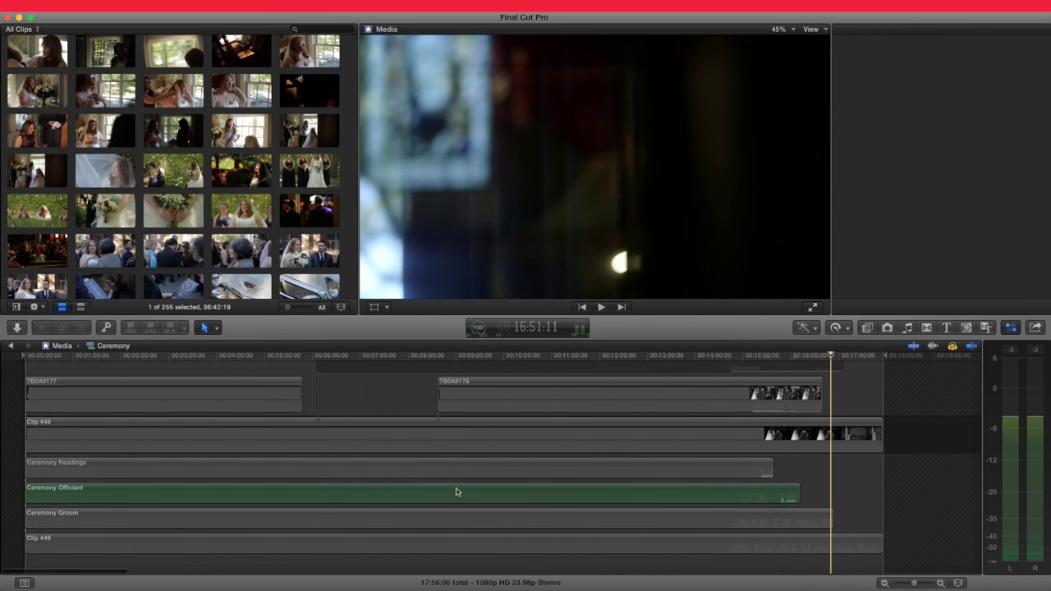
- Turn off solo and lower the audio of the connected camera clips 7B0A9178 and MVI_9879 to silence
key("super+4")
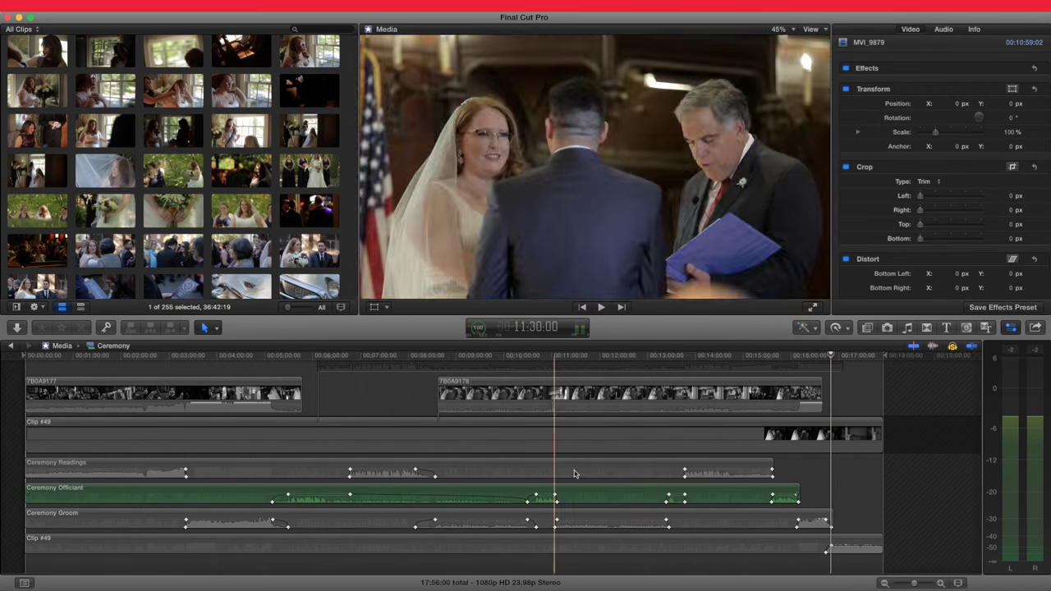
key("super+a")
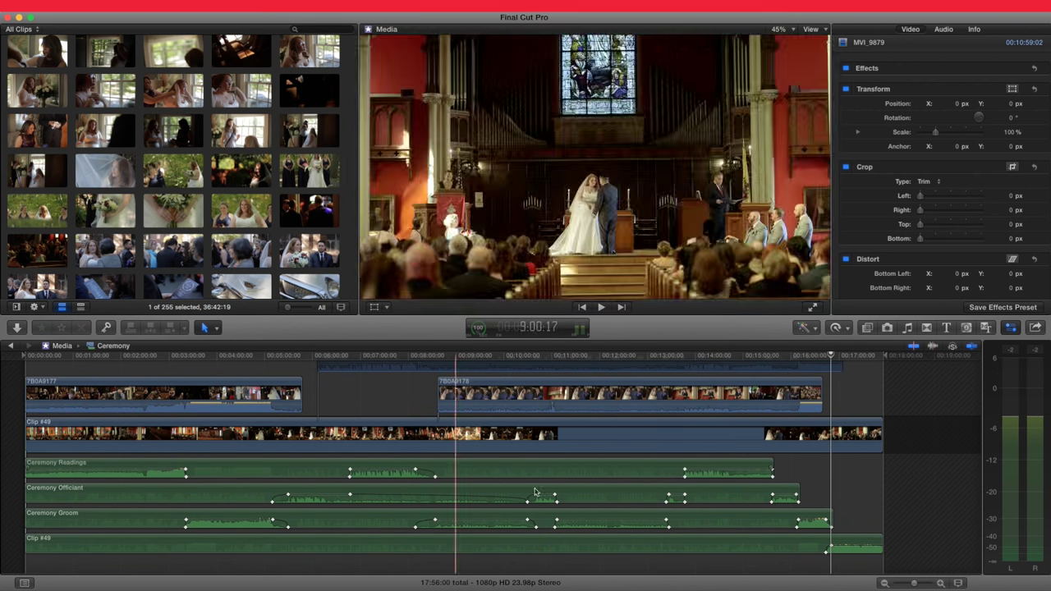
scroll(607, 477, "up", 3)
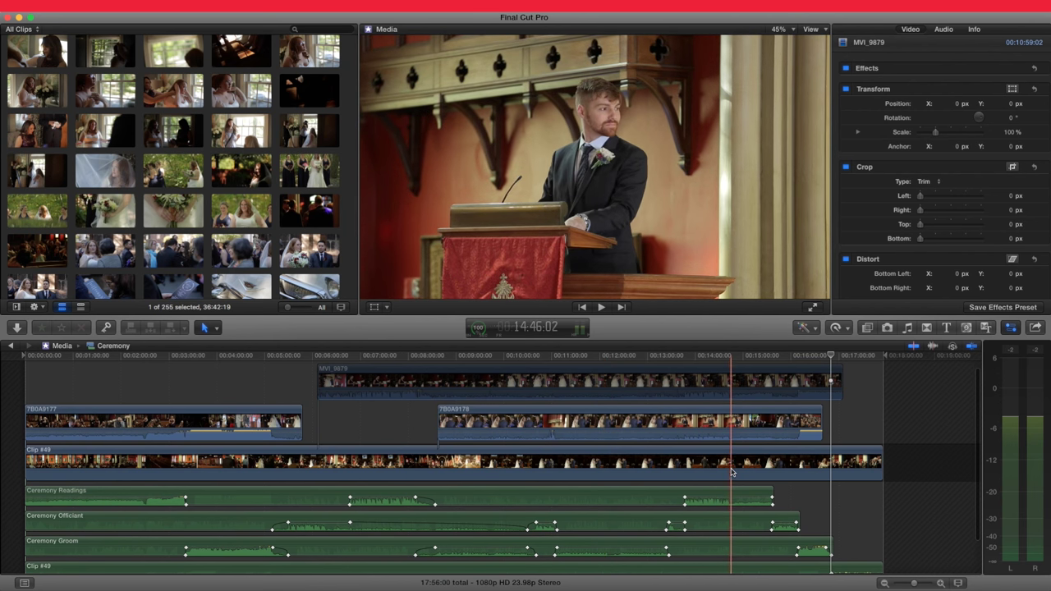
scroll(733, 473, "up", 2)
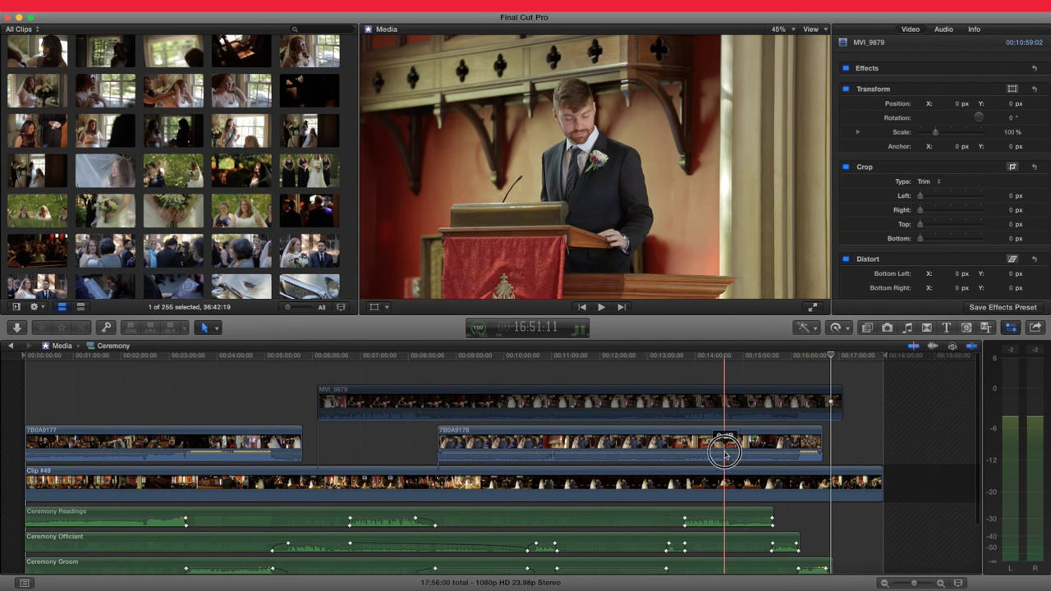
left_click_drag(726, 450, 725, 476)
left_click(710, 415)
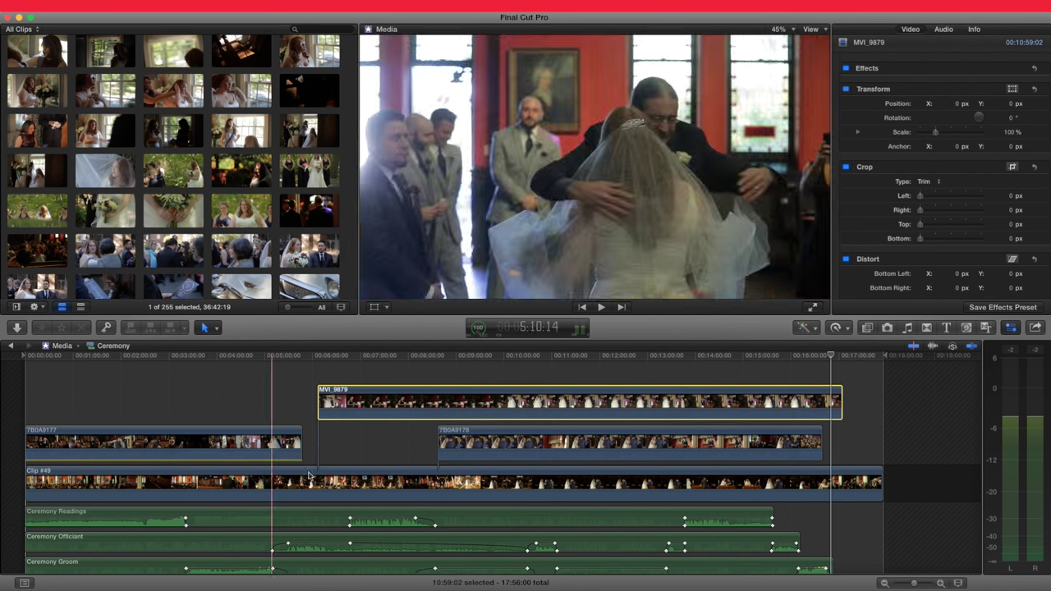
- Lower the second Ceremony Officiant keyframe at about 6:48 to silence so the mic stays off during the reading
scroll(872, 509, "down", 3)
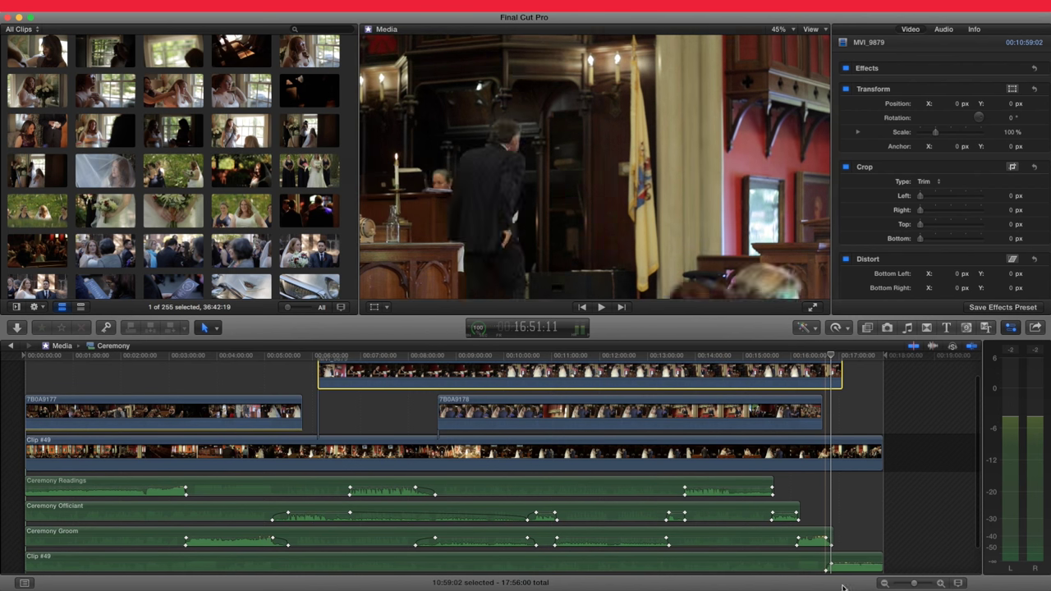
scroll(854, 525, "down", 3)
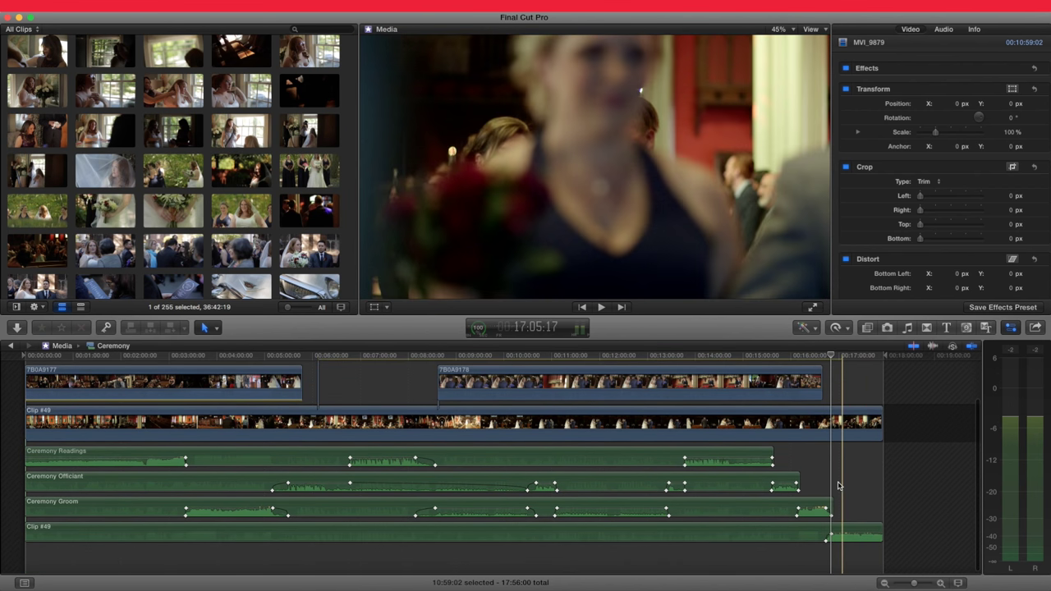
left_click(838, 484)
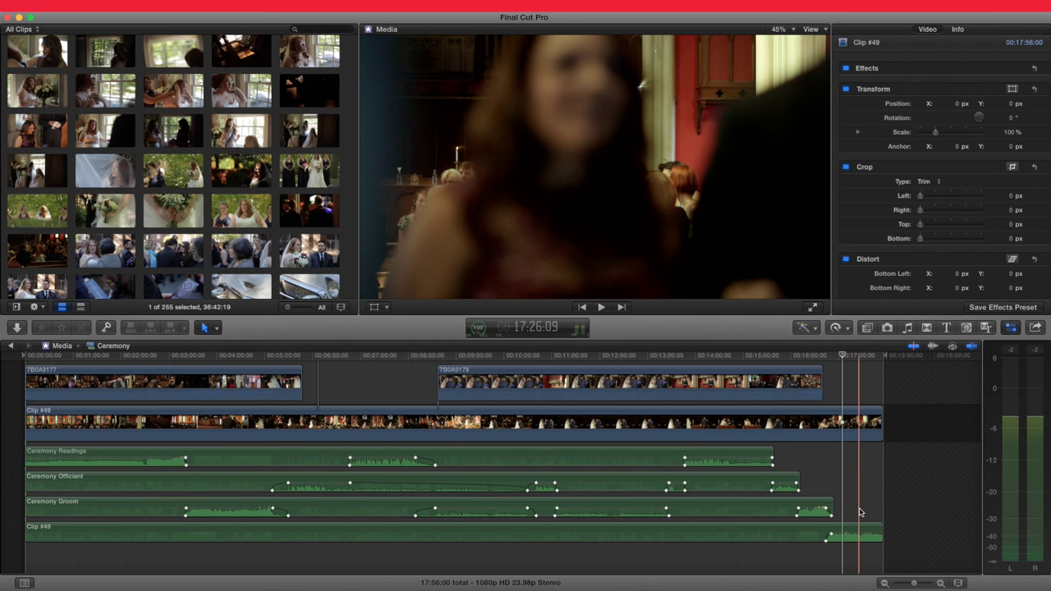
mouse_move(852, 537)
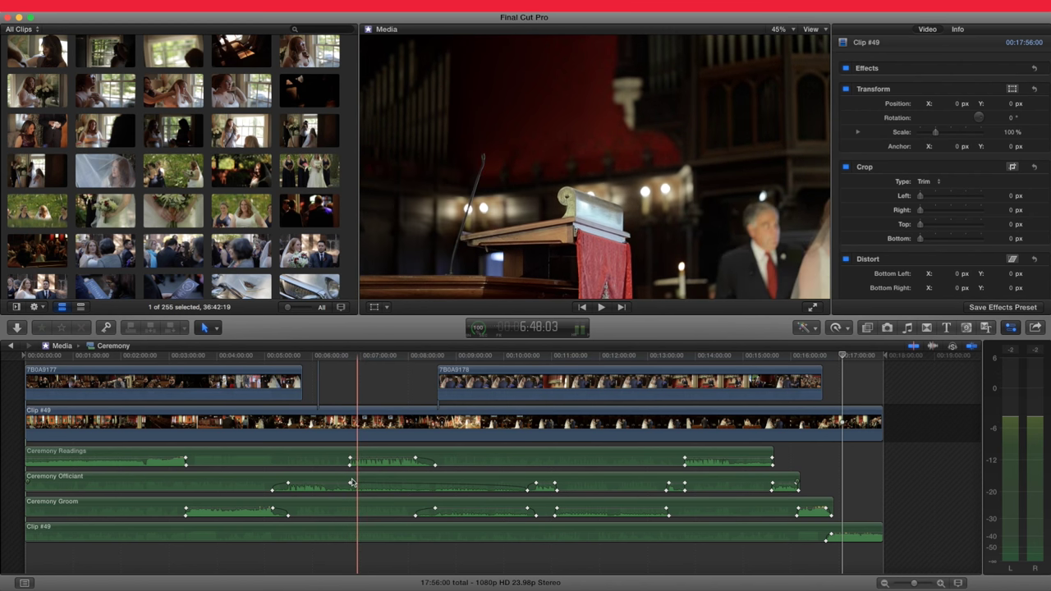
key("z")
left_click_drag(337, 475, 366, 489)
key("a")
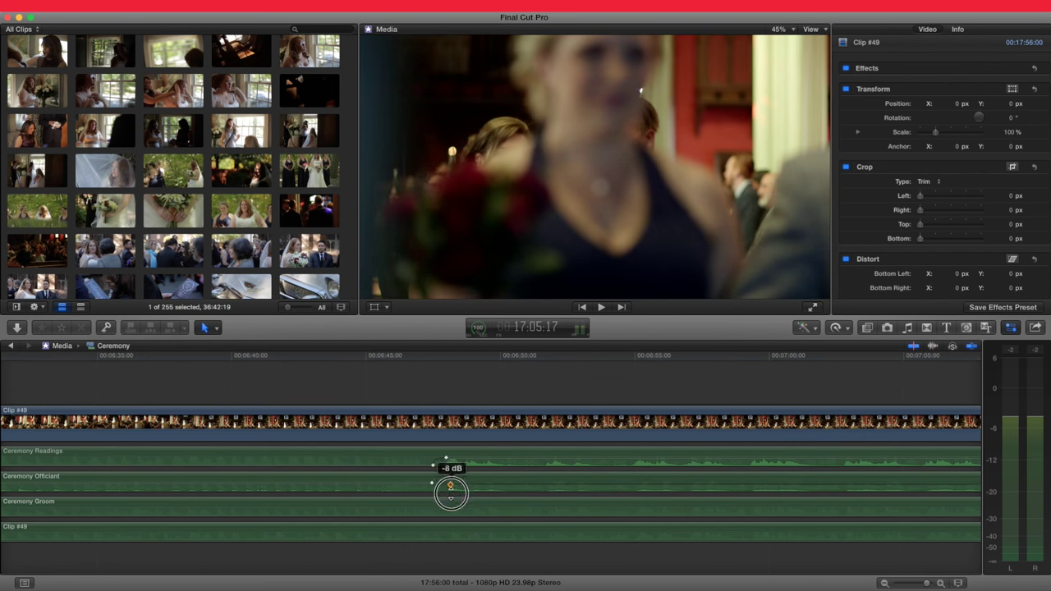
key("shift+z")
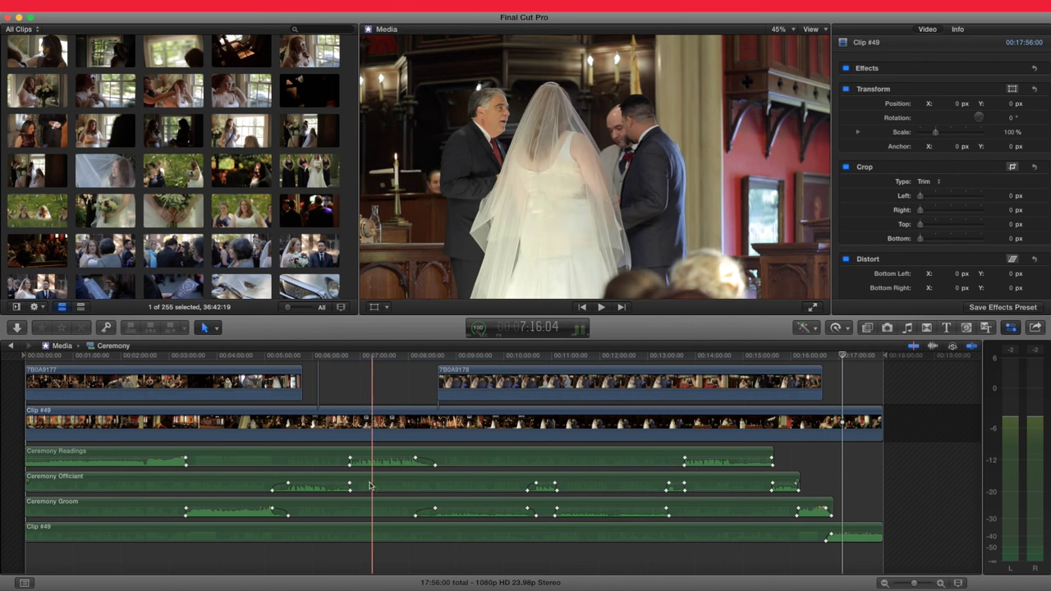
- Adjust the Ceremony Officiant volume between the keyframe pairs near 10:49, 13:36 and 15:55
left_click(306, 458)
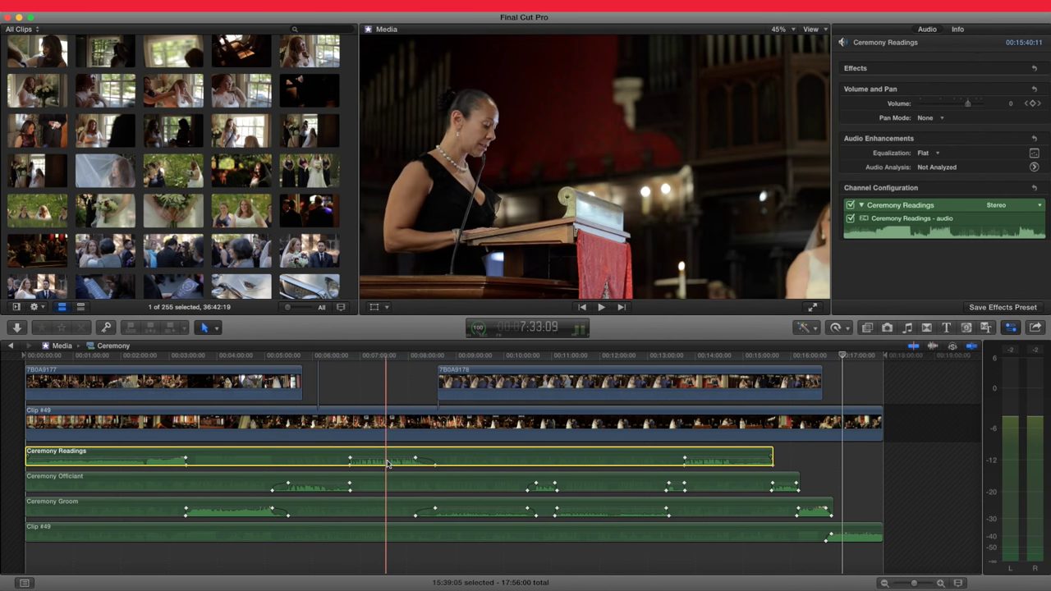
left_click(543, 484)
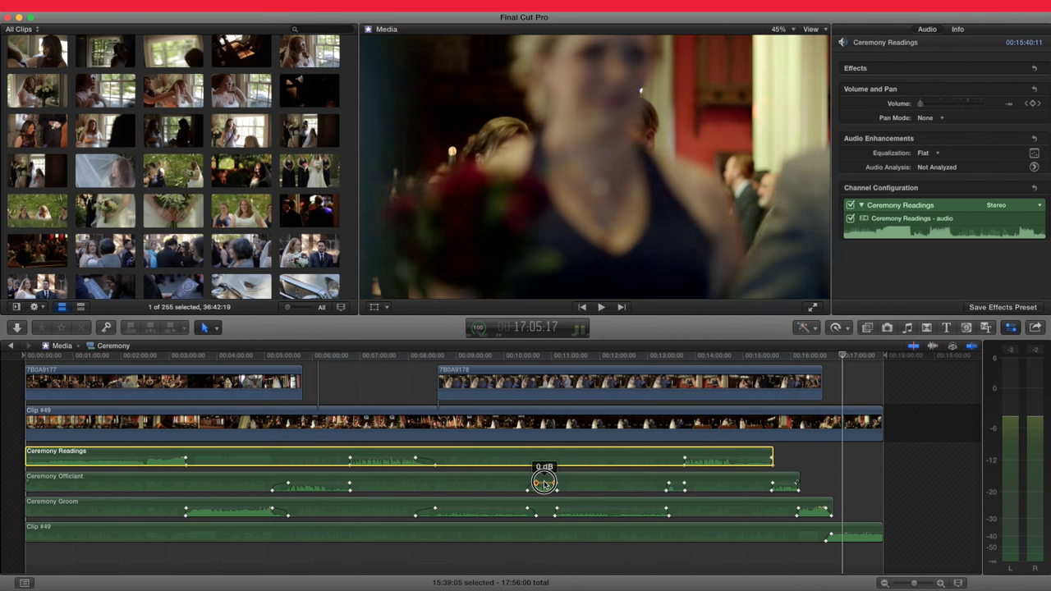
left_click(675, 483)
left_click(786, 482)
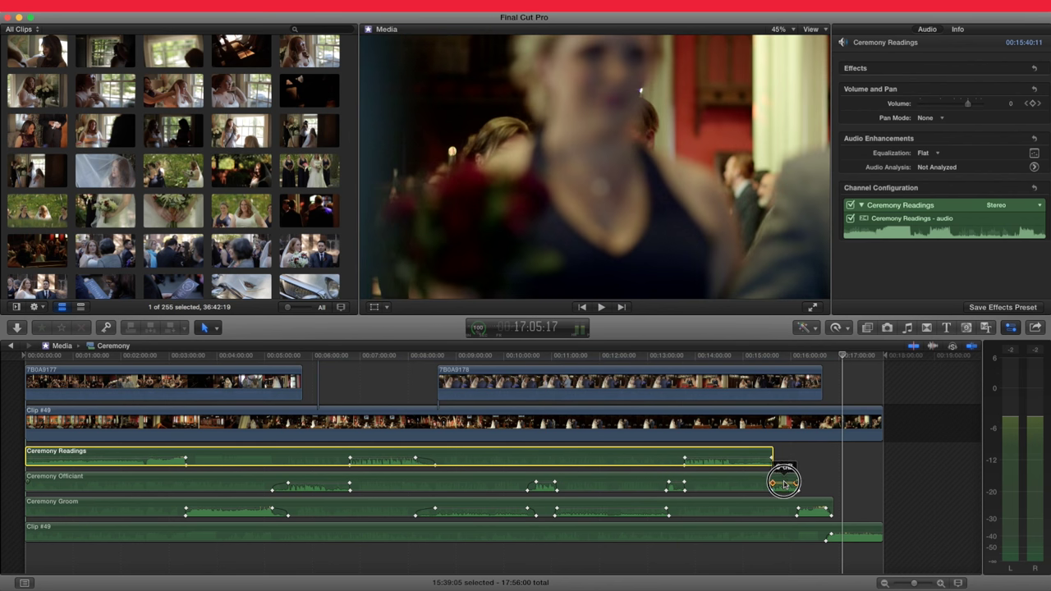
- Set the Ceremony Readings sections near 7:43 and 14:39 to 3 dB and raise the Ceremony Groom sections near 9:18 and 11:28
left_click(726, 458)
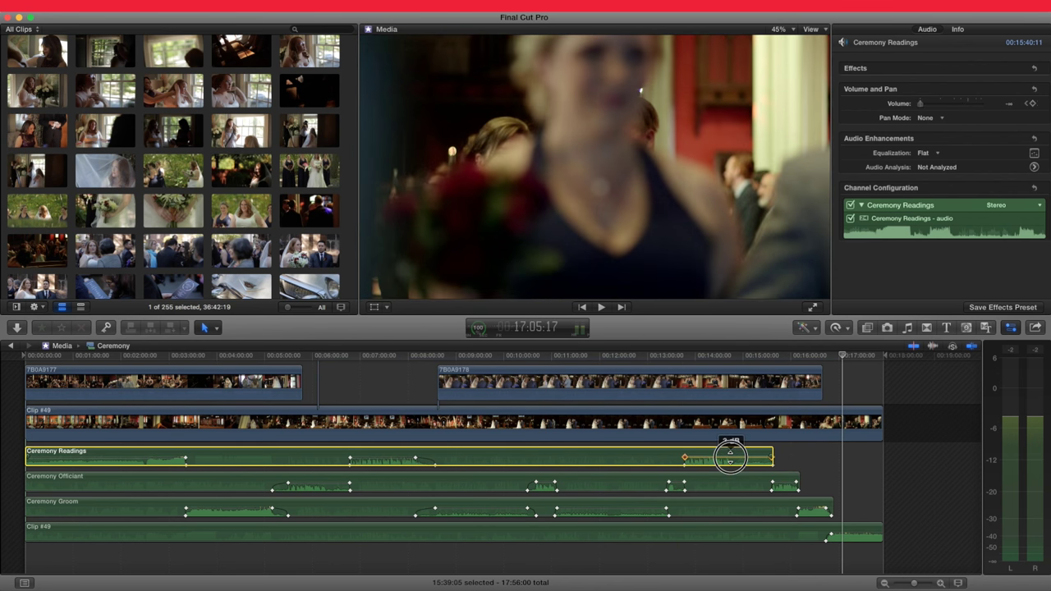
left_click(394, 460)
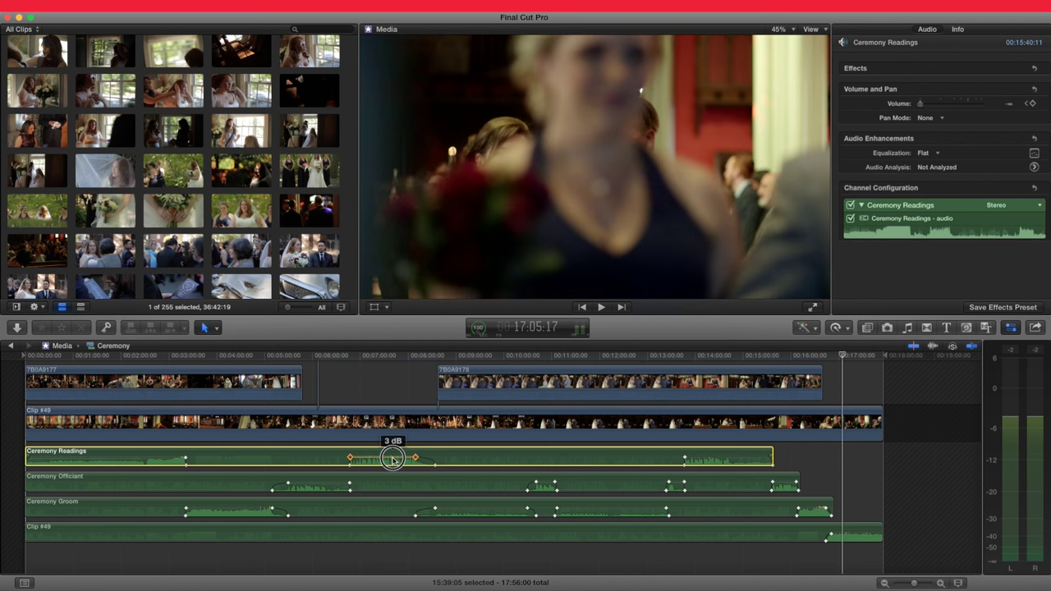
left_click(470, 511)
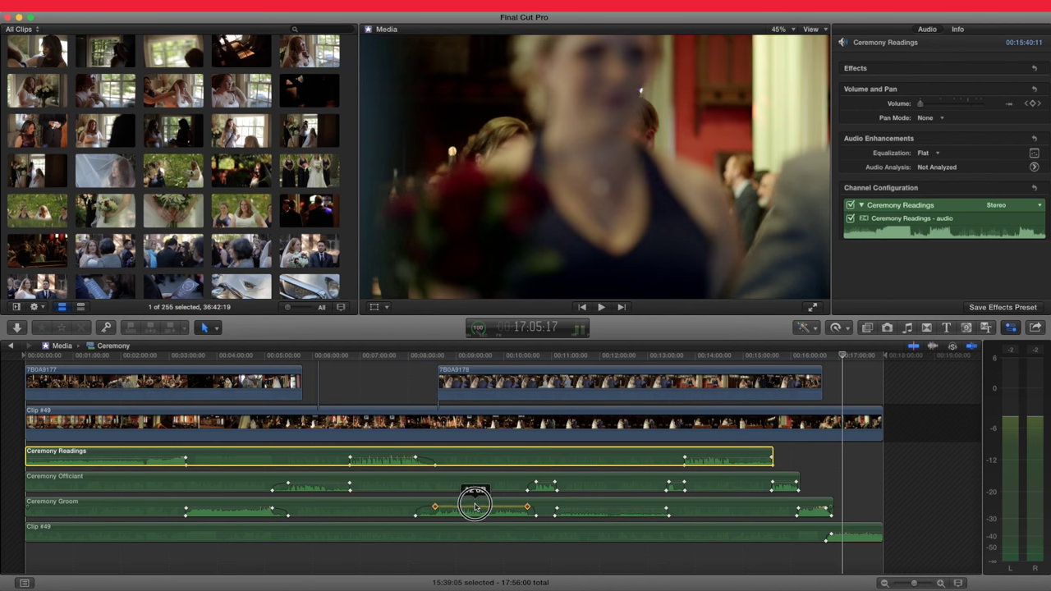
left_click(574, 511)
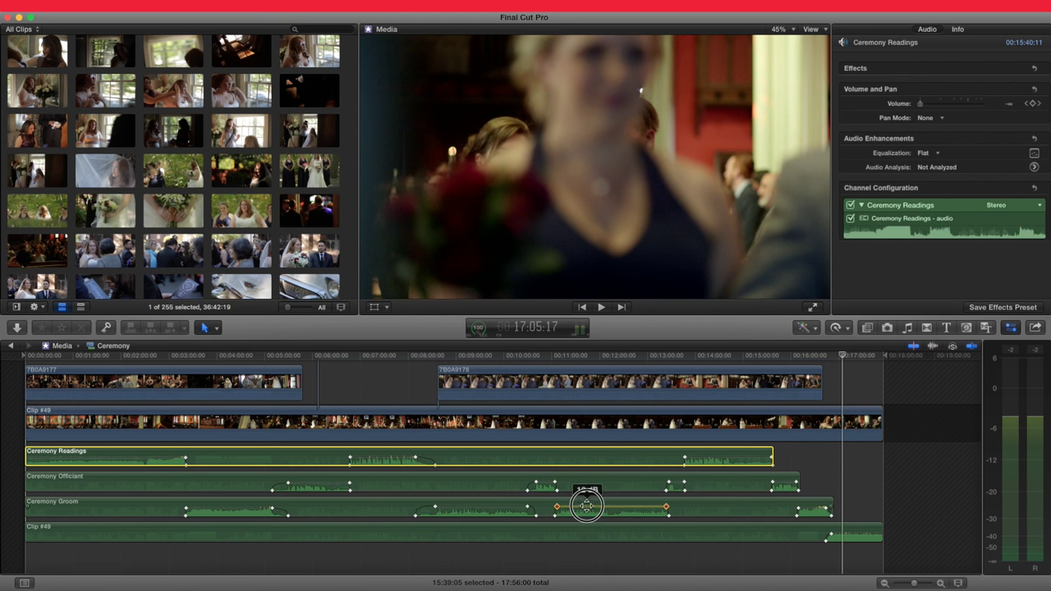
key("space")
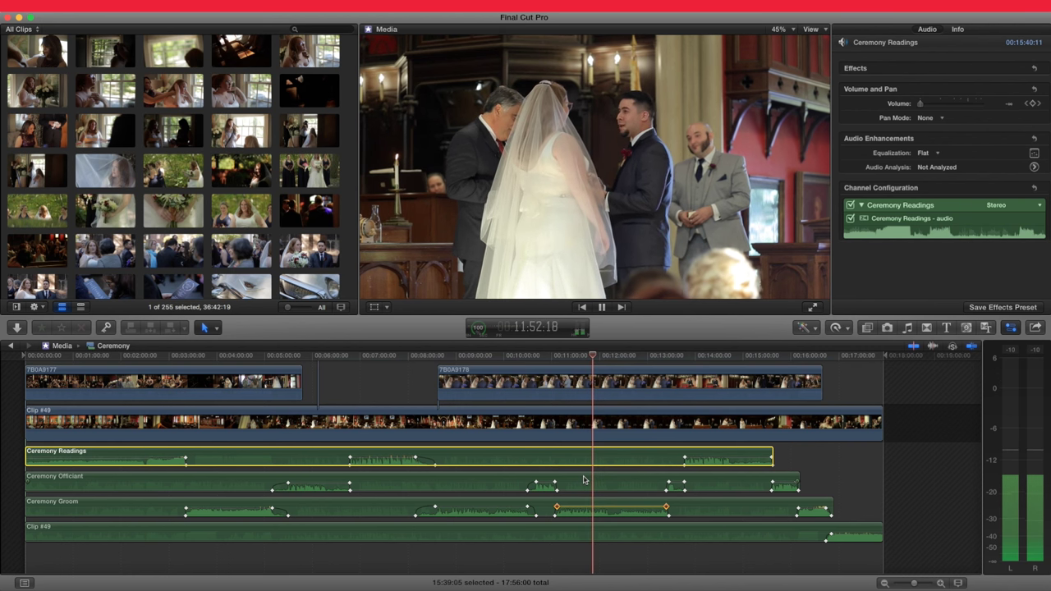
key("space")
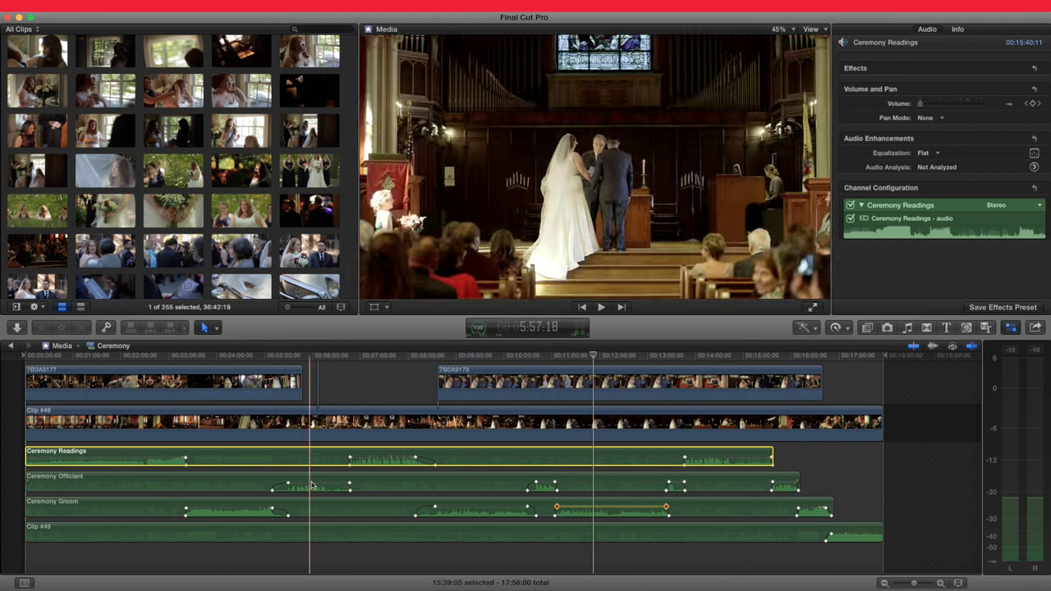
- Adjust the Ceremony Officiant volume between its keyframes at about 5:30 and 6:48
left_click(312, 483)
left_click(312, 483)
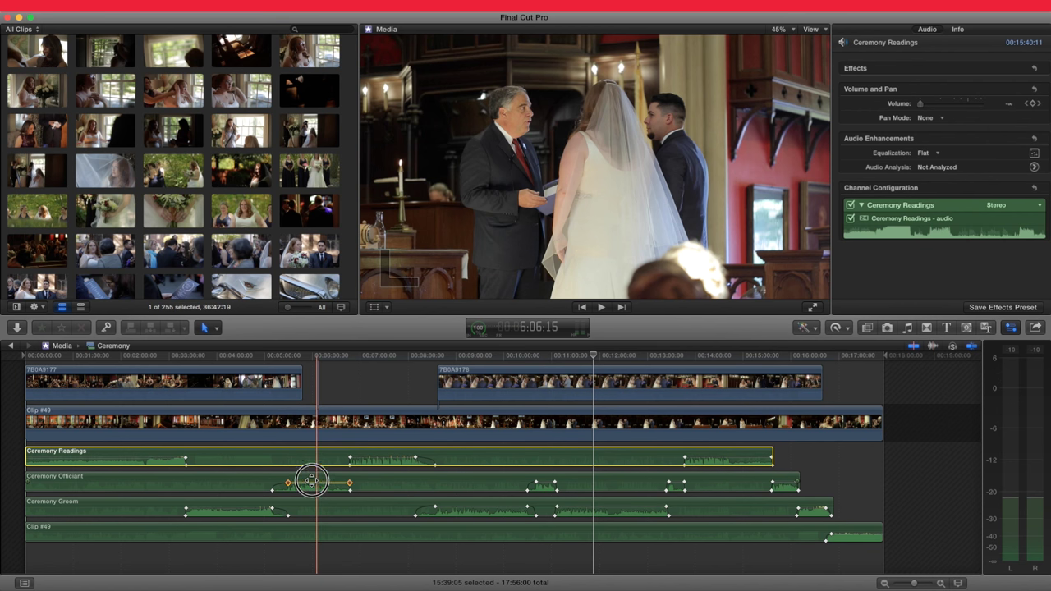
left_click_drag(312, 482, 312, 486)
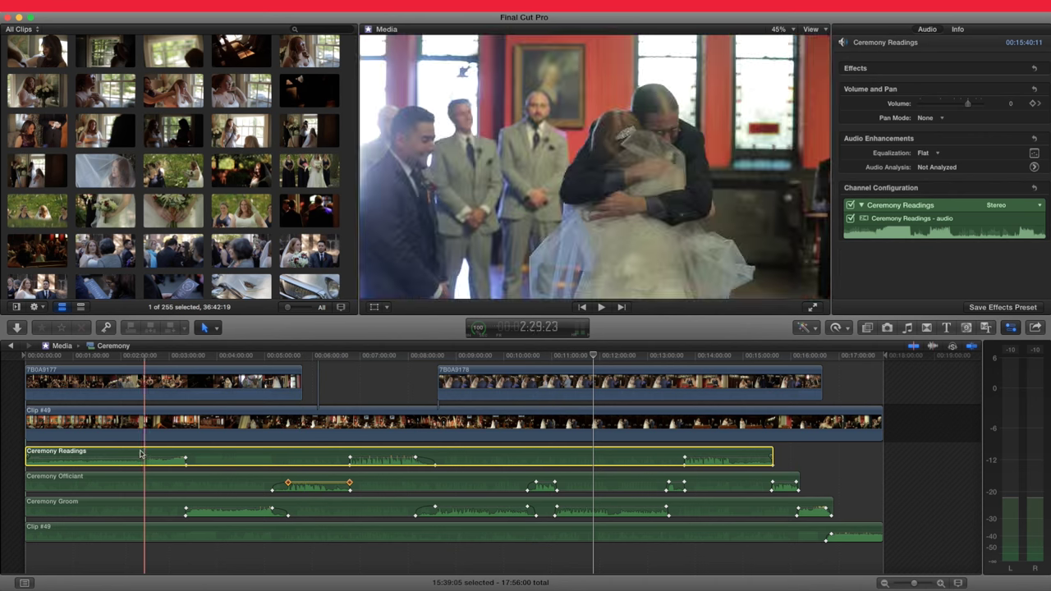
- Combine the four ceremony audio clips below the primary storyline into a new compound clip named Ceremony Audio
left_click_drag(769, 553, 542, 457)
right_click(541, 457)
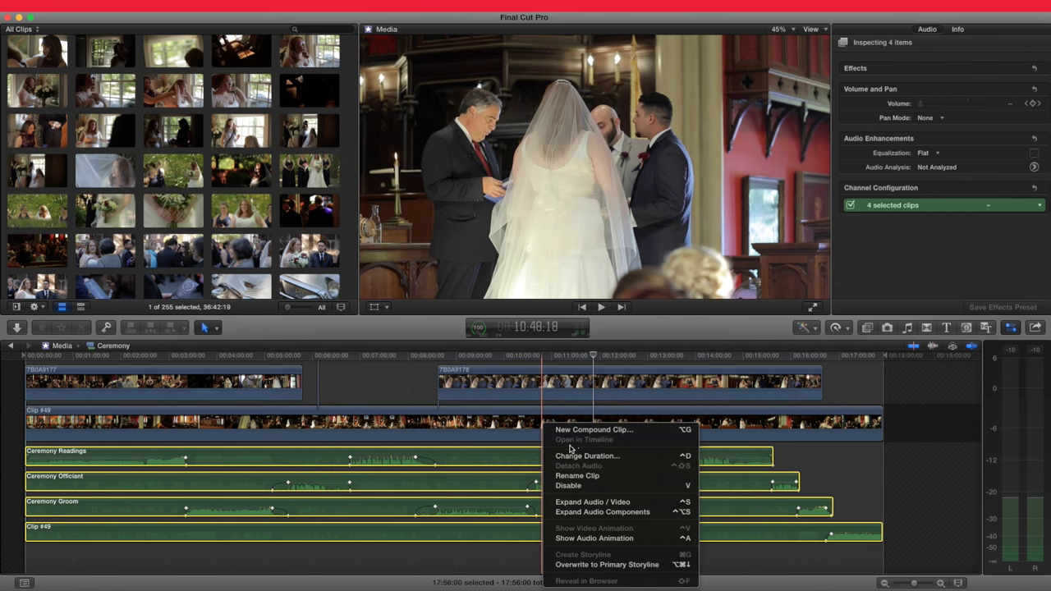
left_click(578, 429)
type("Ceremony Audio")
key("Return")
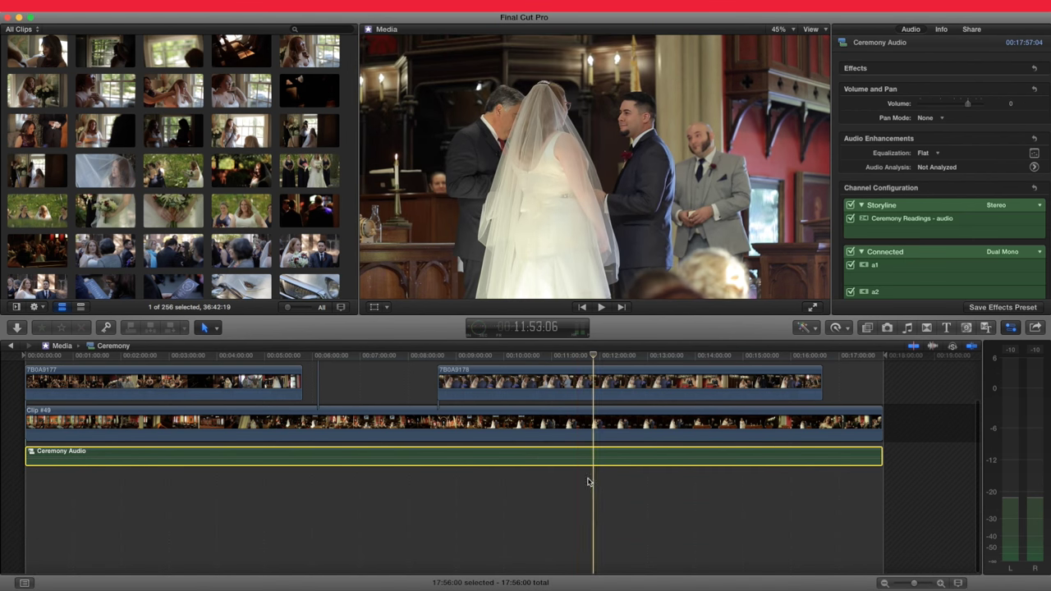
- Open the Ceremony Audio compound clip in its own timeline for further level changes
scroll(352, 481, "up", 3)
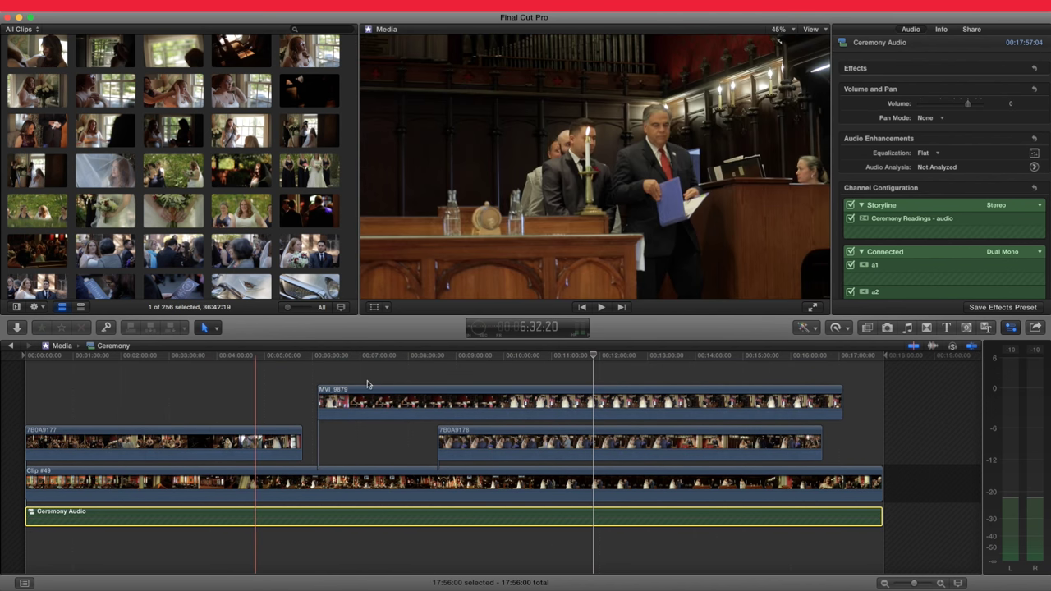
left_click(289, 358)
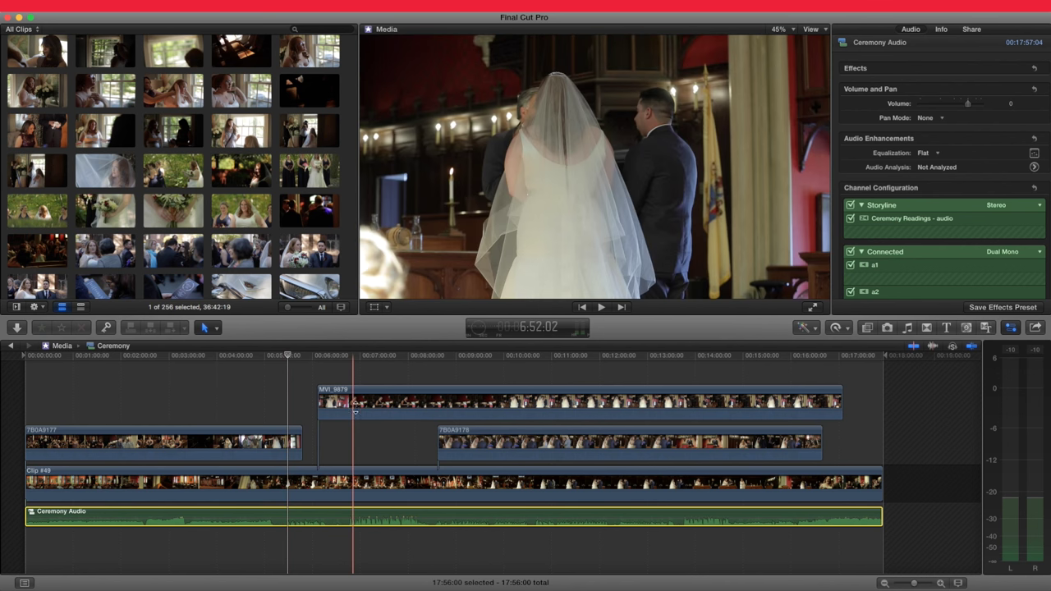
left_click(355, 411)
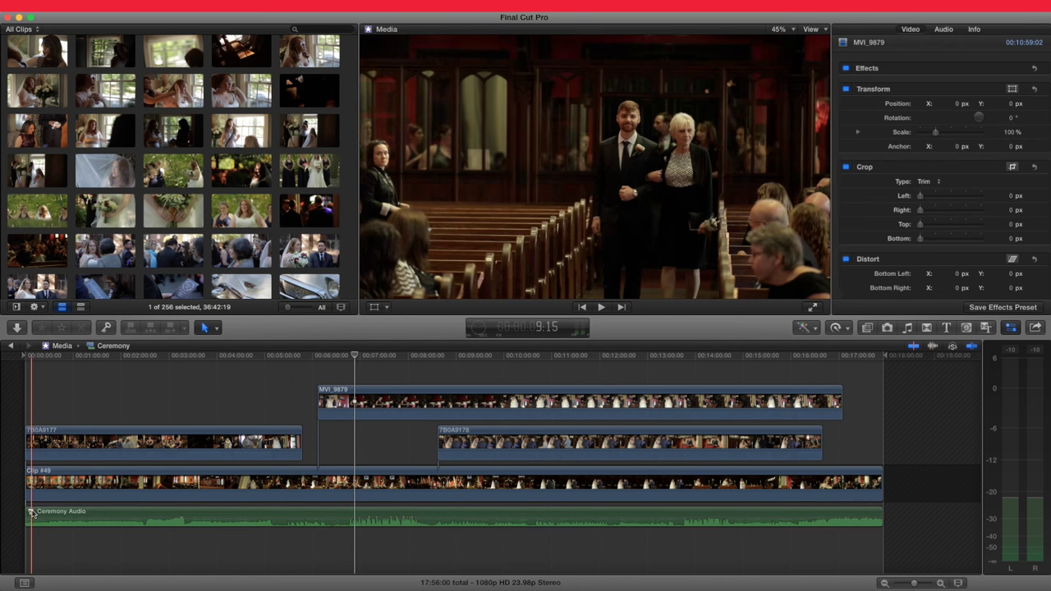
double_click(31, 513)
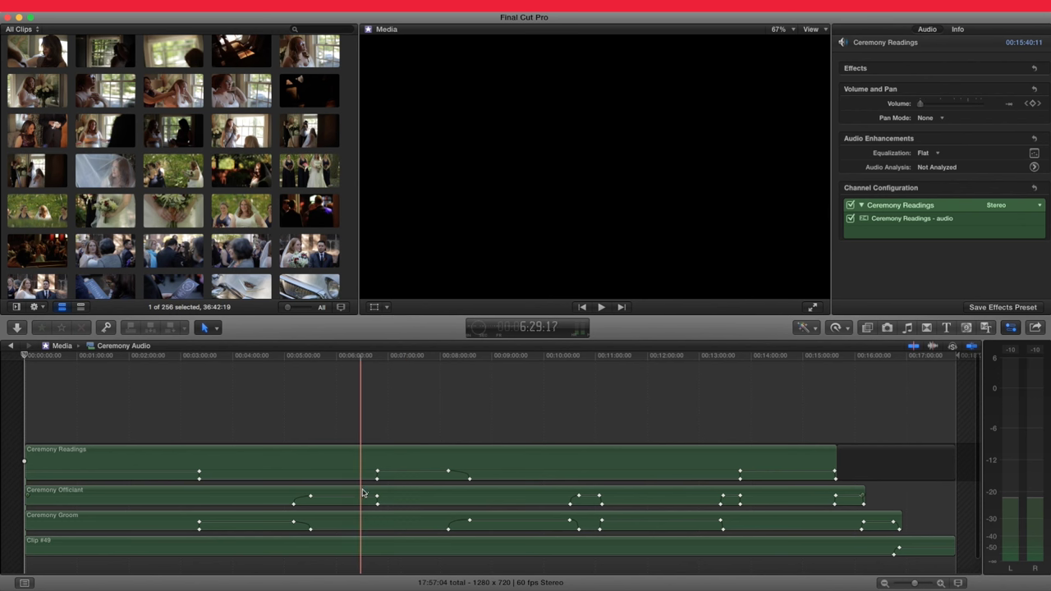
- Lower the Ceremony Readings section between about 6:48 and 8:10 to -2 dB inside the compound clip
left_click(376, 443)
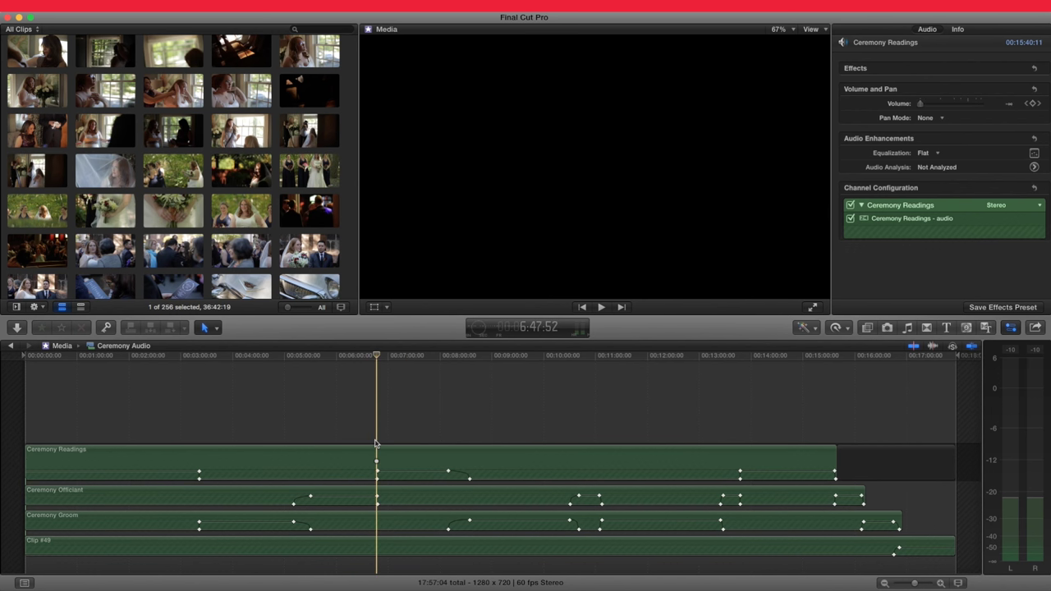
key("space")
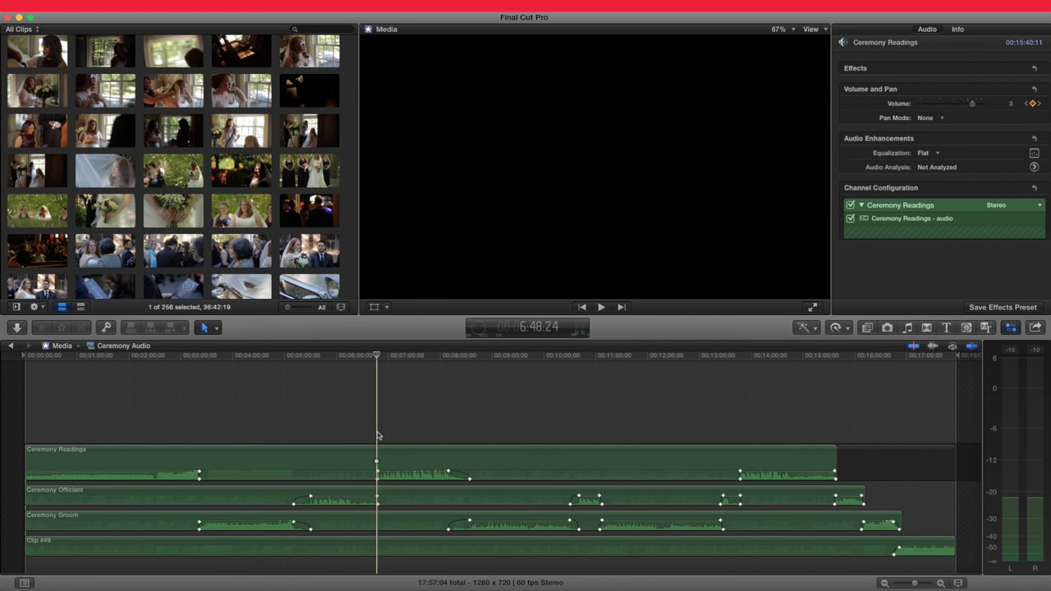
left_click_drag(407, 465, 410, 473)
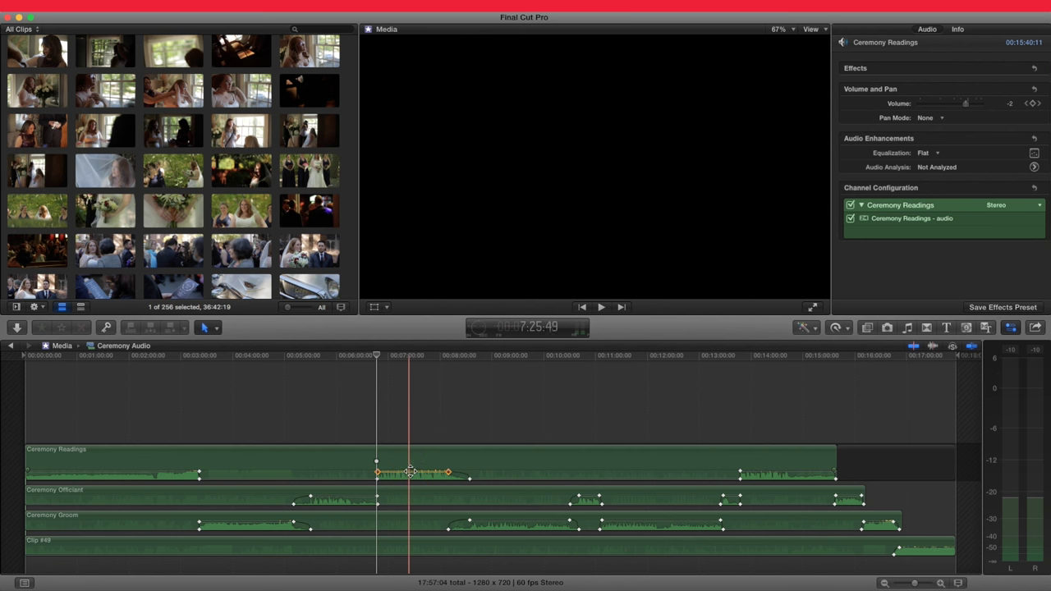
- Return to the Ceremony timeline and enable the Loudness audio enhancement on the Ceremony Audio compound clip
left_click(15, 347)
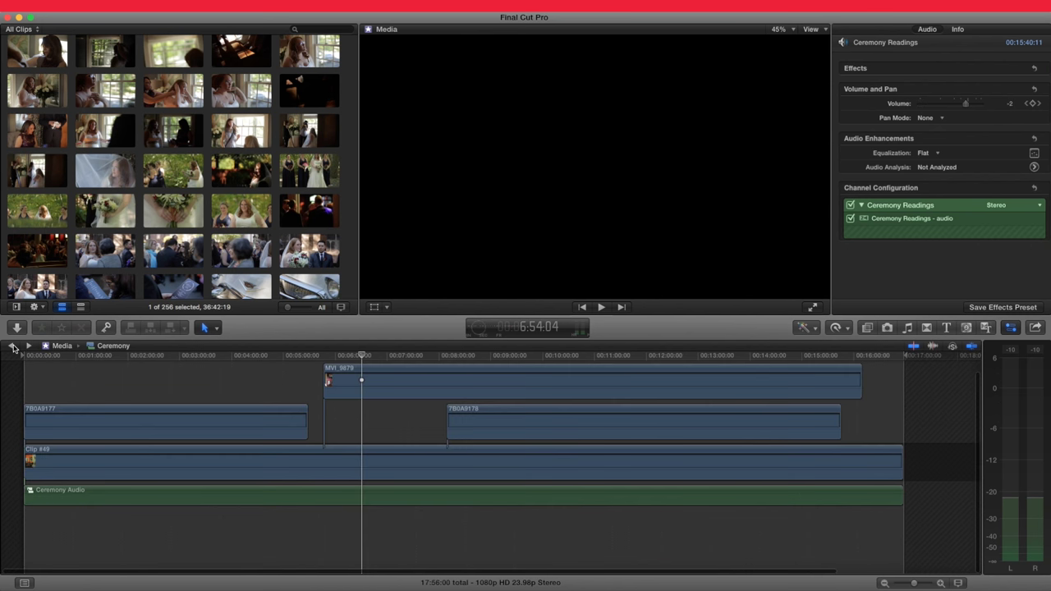
left_click(315, 358)
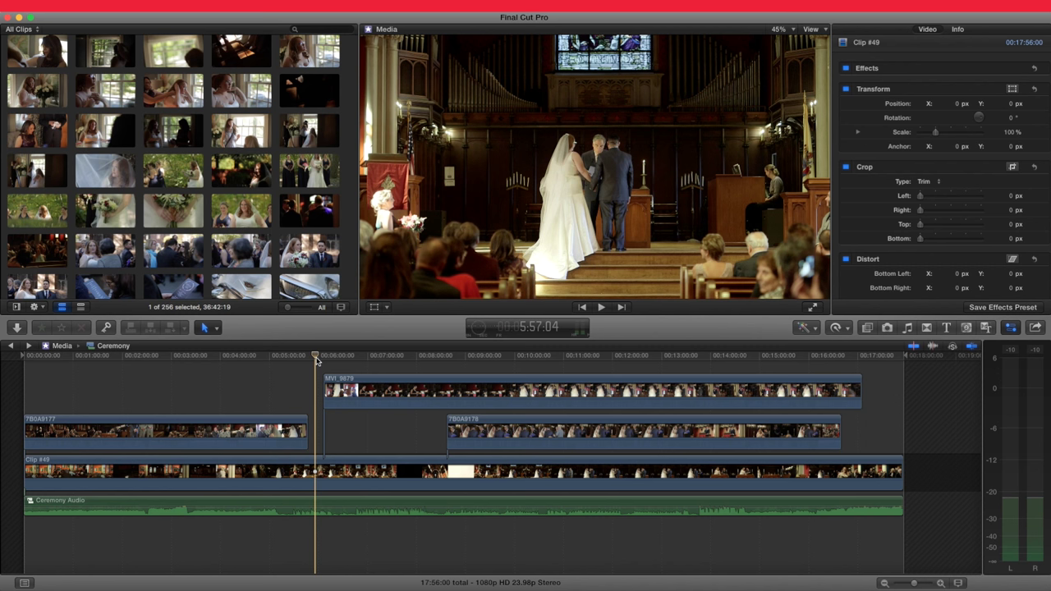
left_click(316, 503)
left_click(1034, 167)
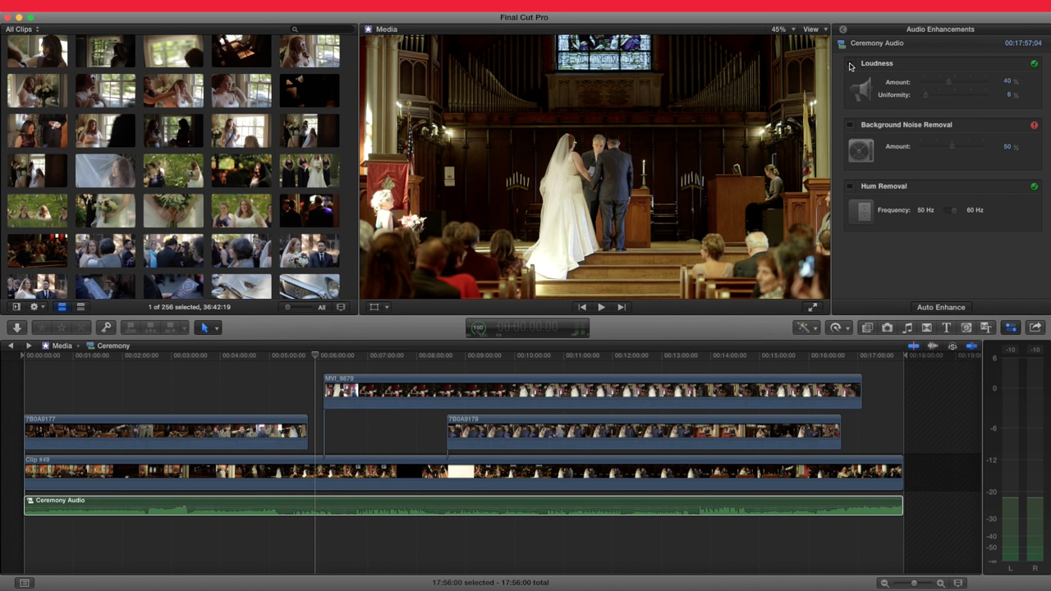
left_click(851, 64)
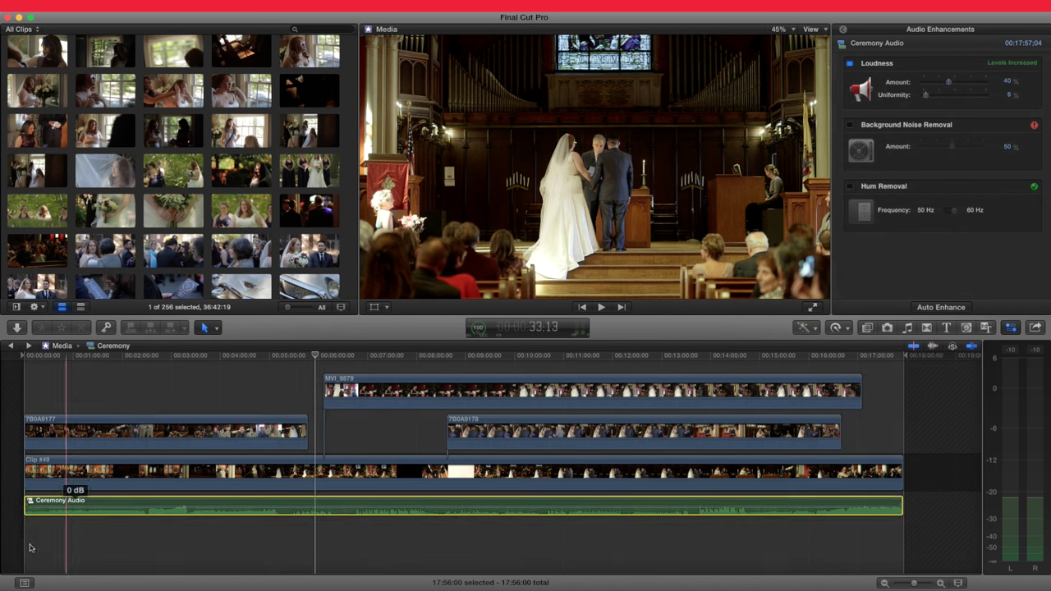
left_click(112, 403)
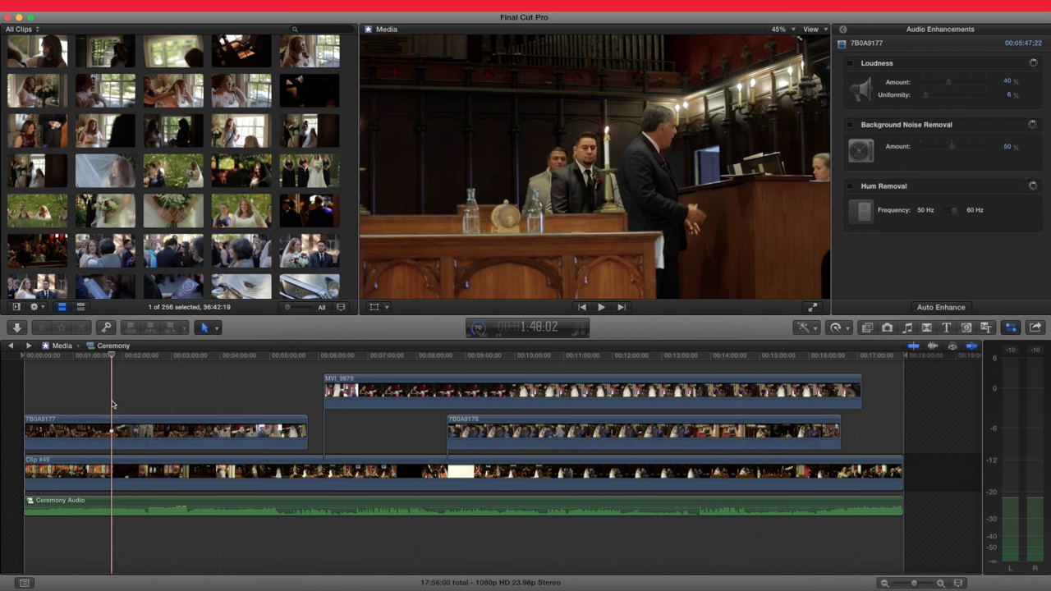
left_click(843, 30)
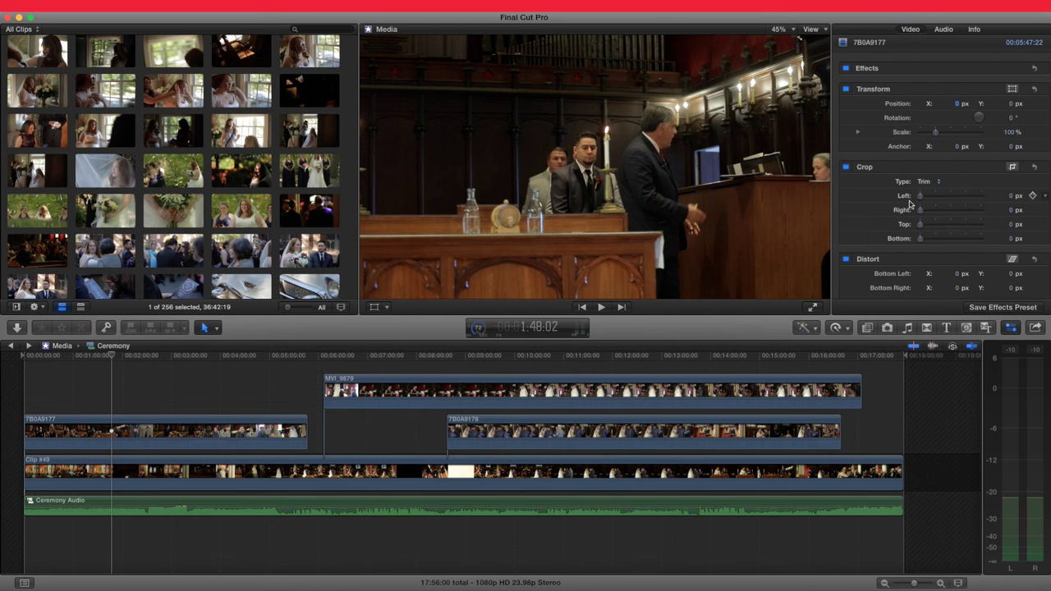
- Play the Ceremony timeline from about 1:54 and spot-check the mixed audio levels at several points up to about 9:00
left_click(781, 376)
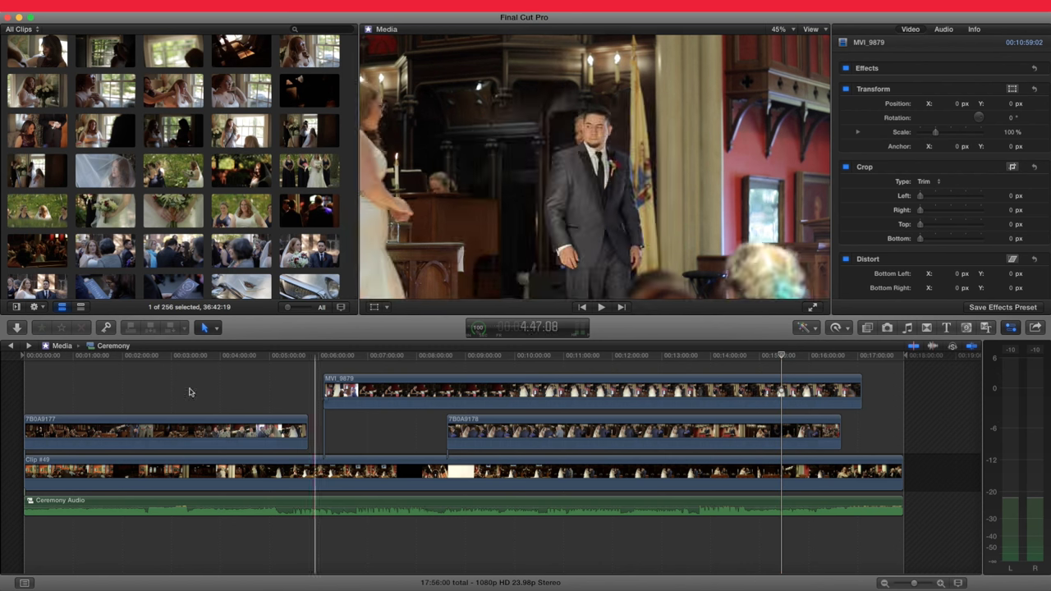
left_click(117, 373)
key("space")
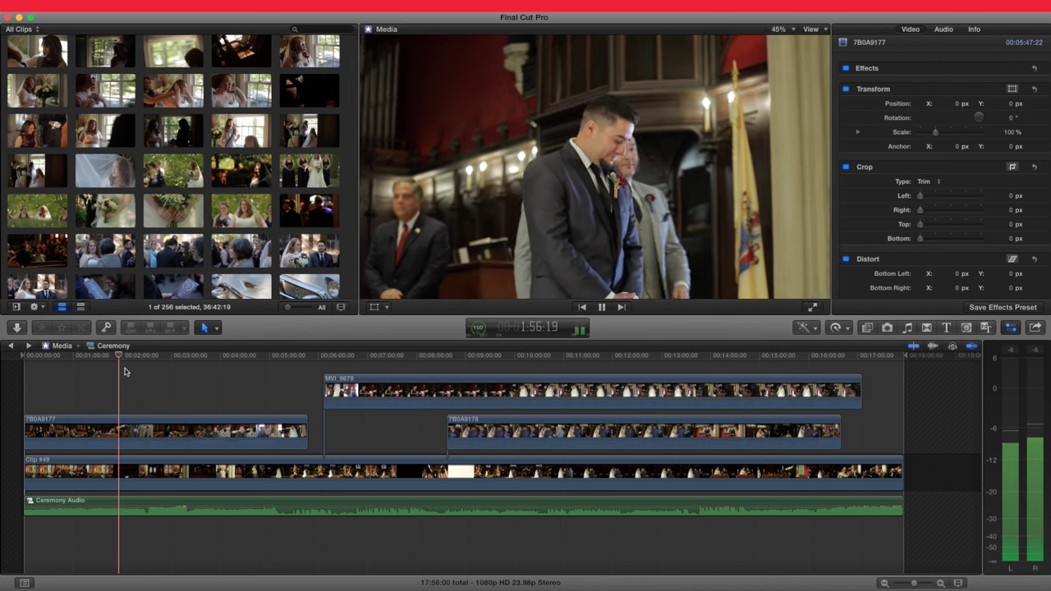
key("XF86AudioRaiseVolume")
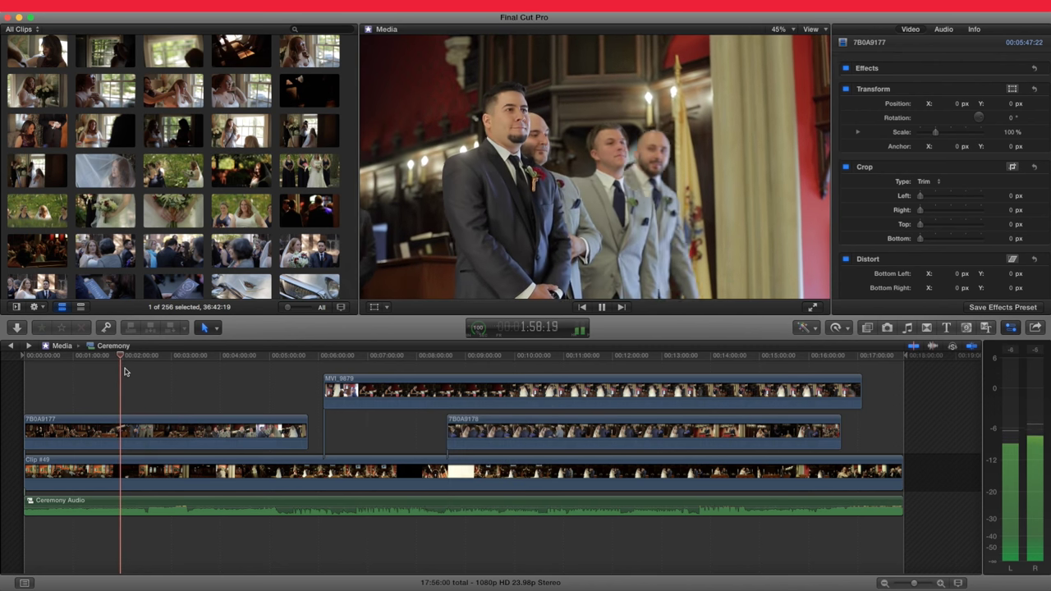
left_click(172, 356)
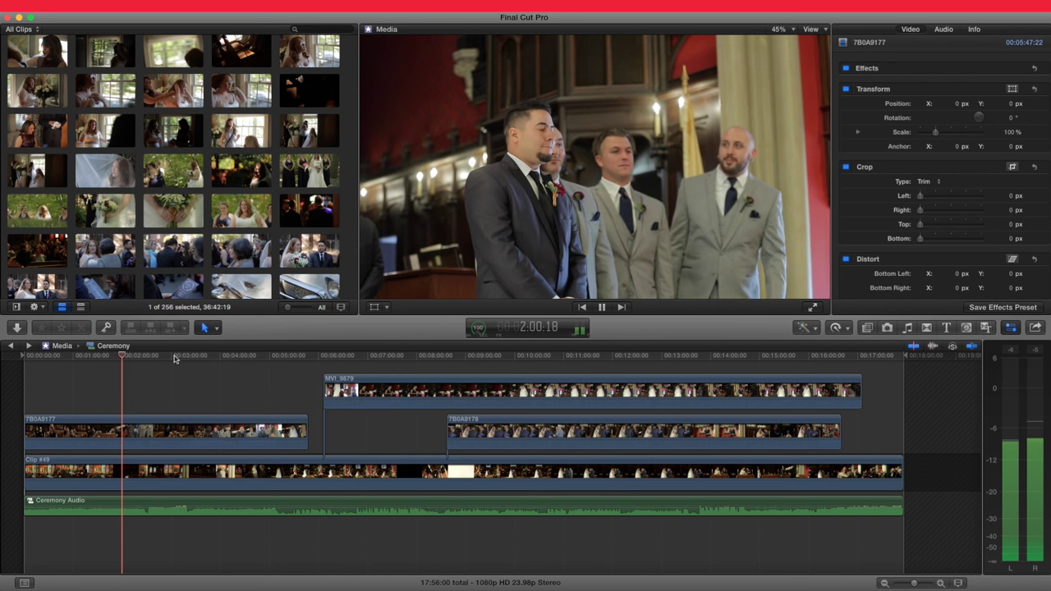
left_click(253, 356)
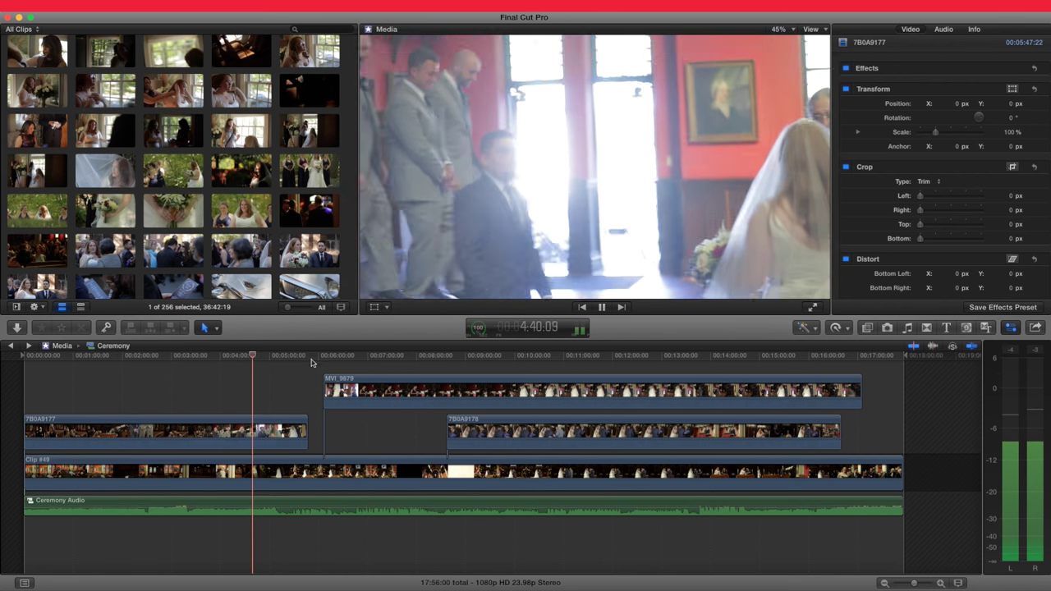
left_click(322, 357)
left_click(387, 357)
left_click(471, 356)
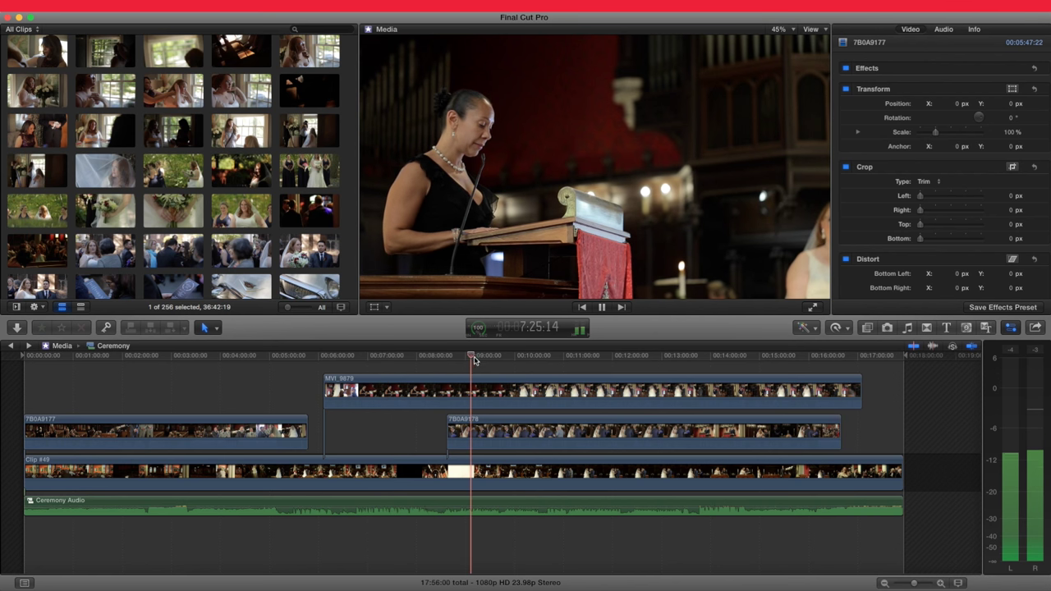
- Review the Ceremony edit at several points between about 5 and 16.5 minutes to compare the stacked camera angles
left_click(530, 356)
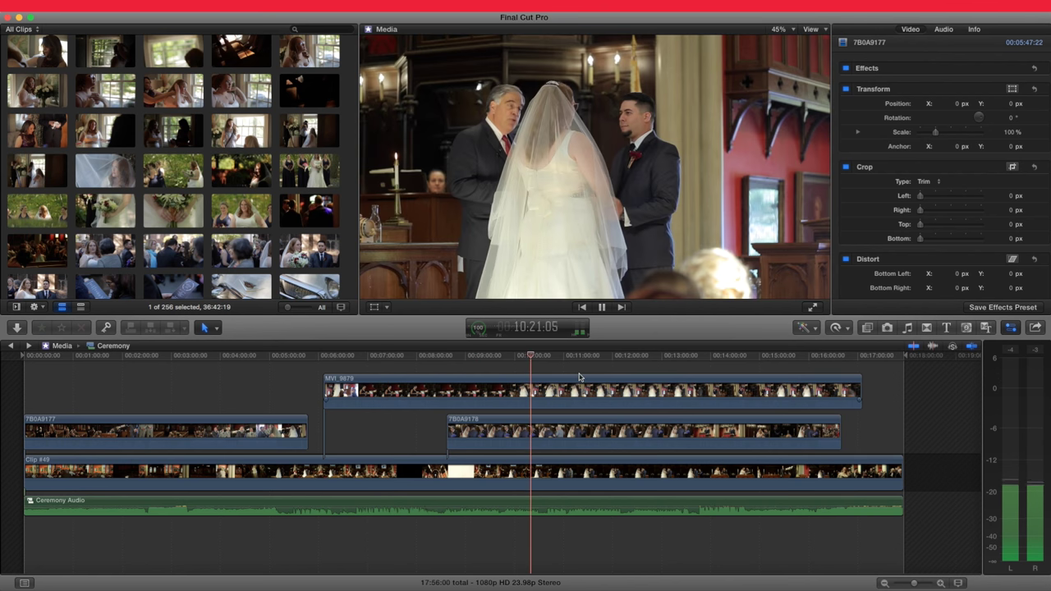
left_click(585, 357)
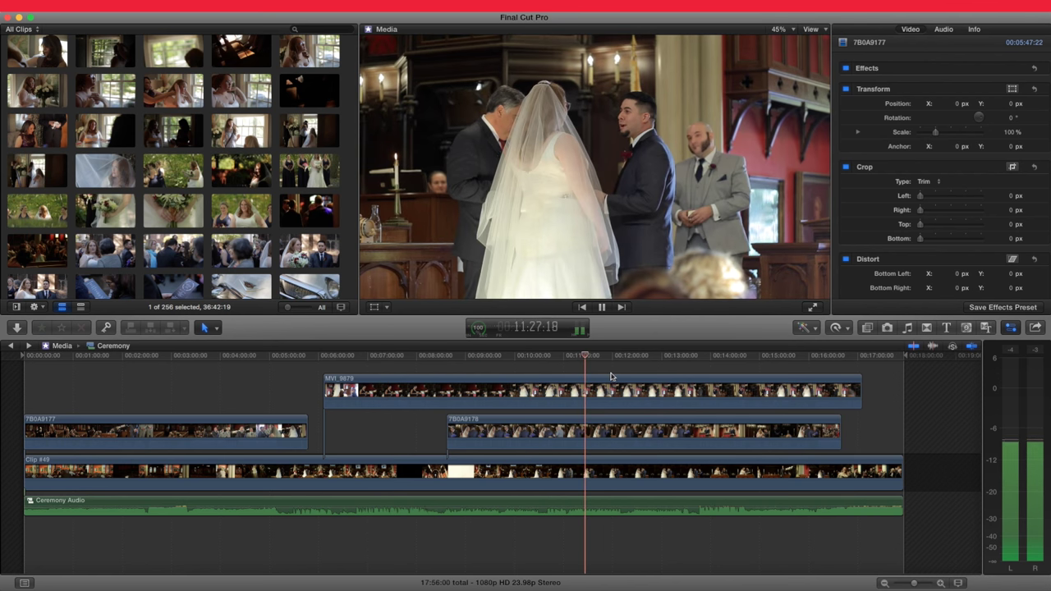
left_click(648, 357)
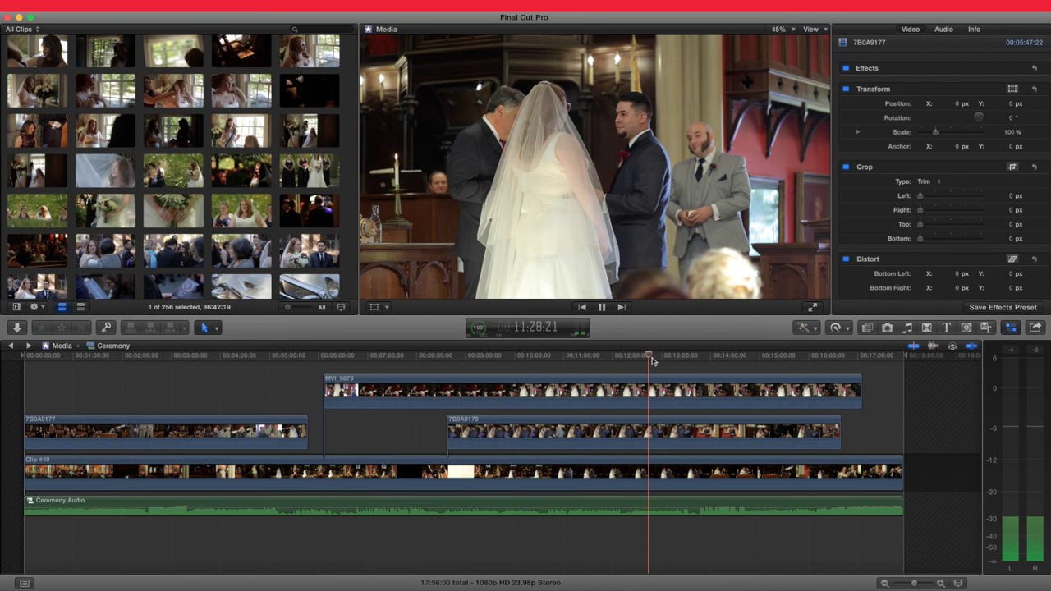
left_click(718, 356)
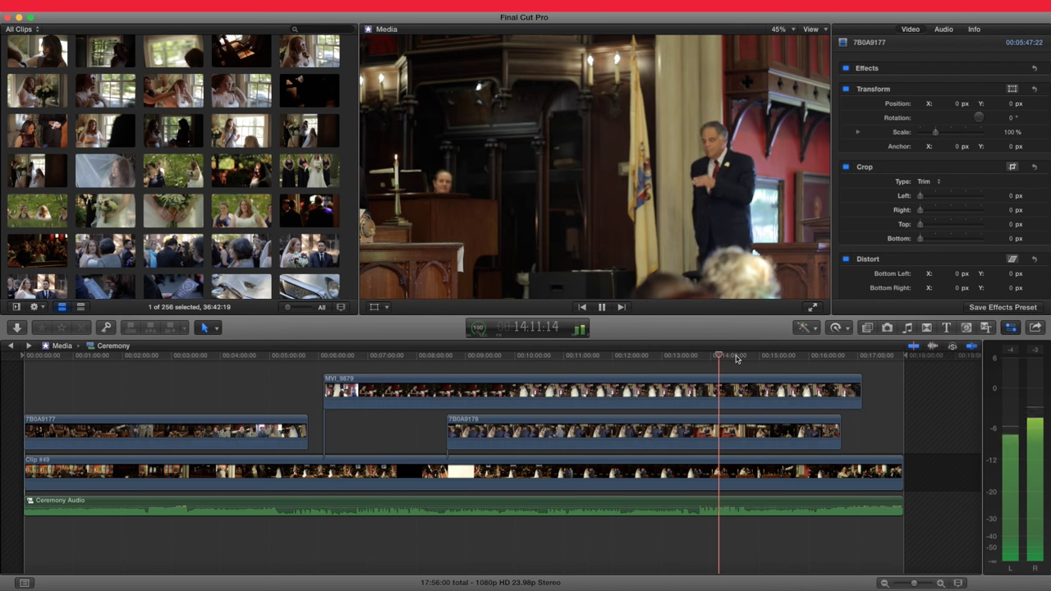
left_click(767, 356)
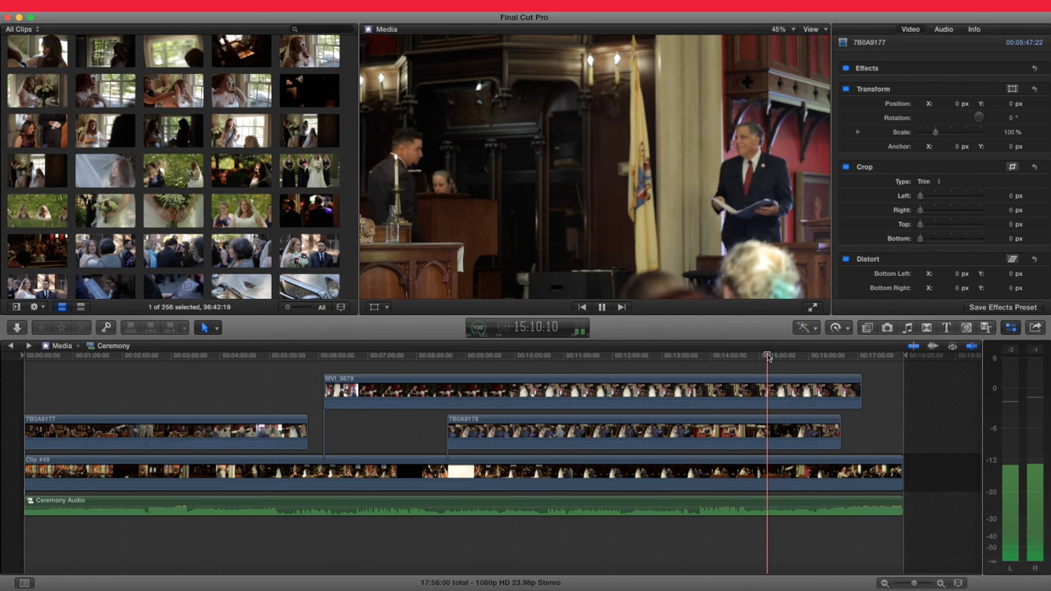
left_click(835, 357)
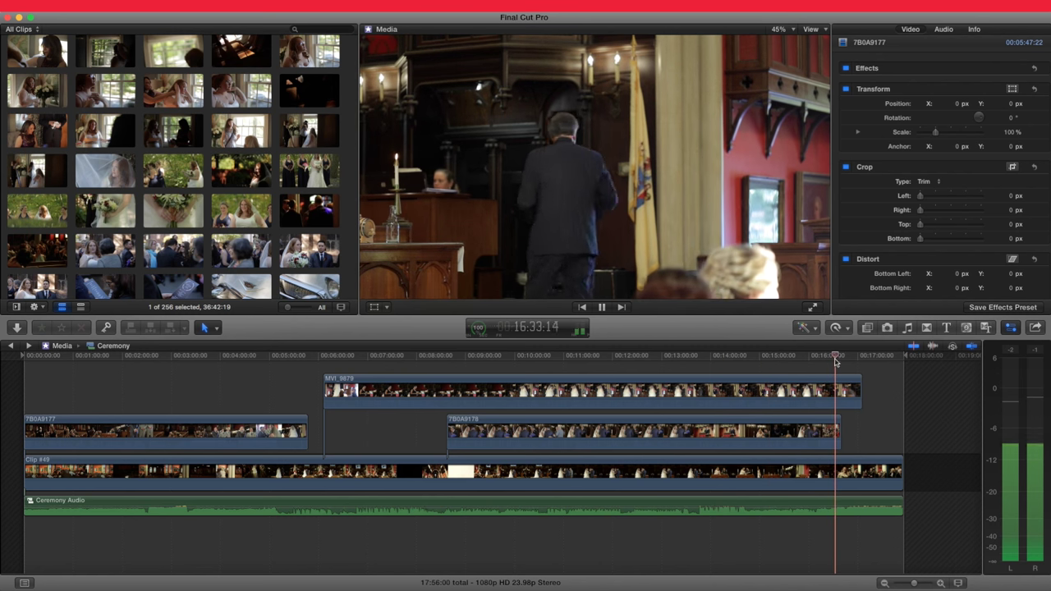
left_click(615, 357)
left_click(279, 357)
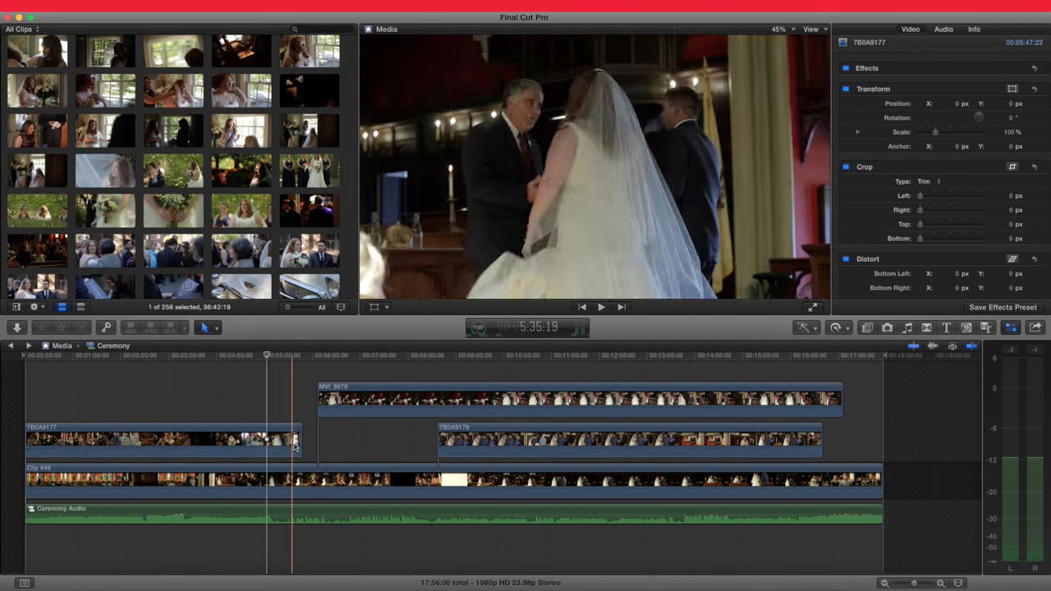
- Cut the stretch from about 0:04 to 0:07 out of the first 7B0A9177 clip, leaving a gap above Clip #49
left_click(25, 399)
key("z")
left_click_drag(127, 395, 23, 442)
key("a")
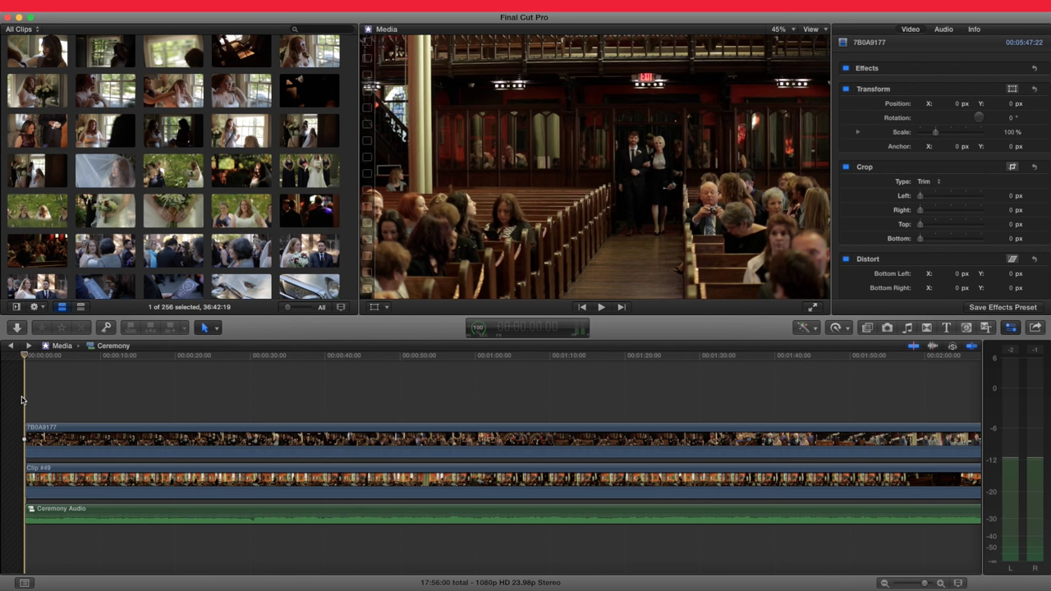
key("t")
key("space")
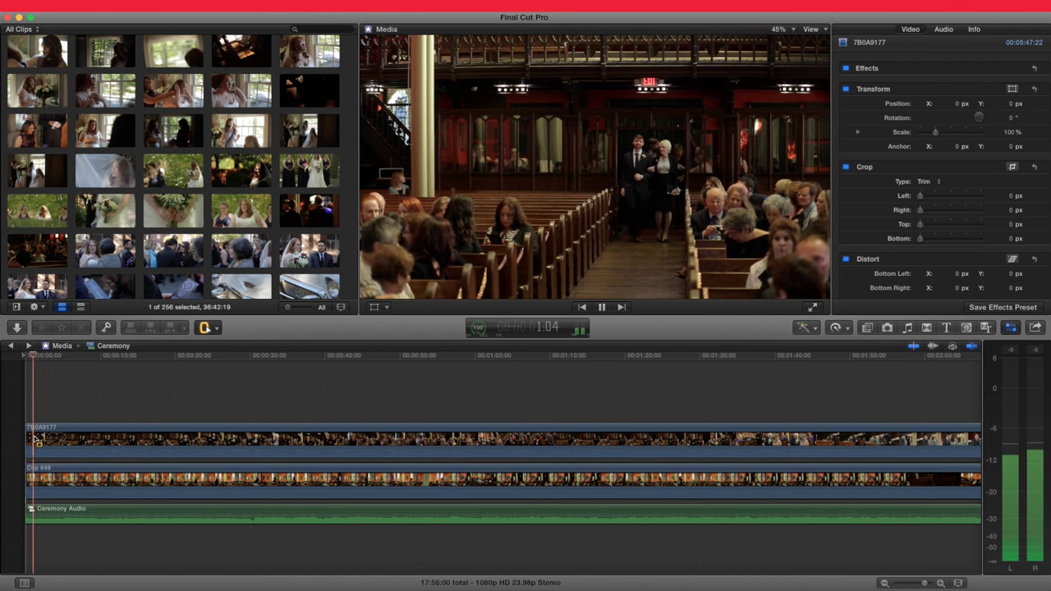
key("space")
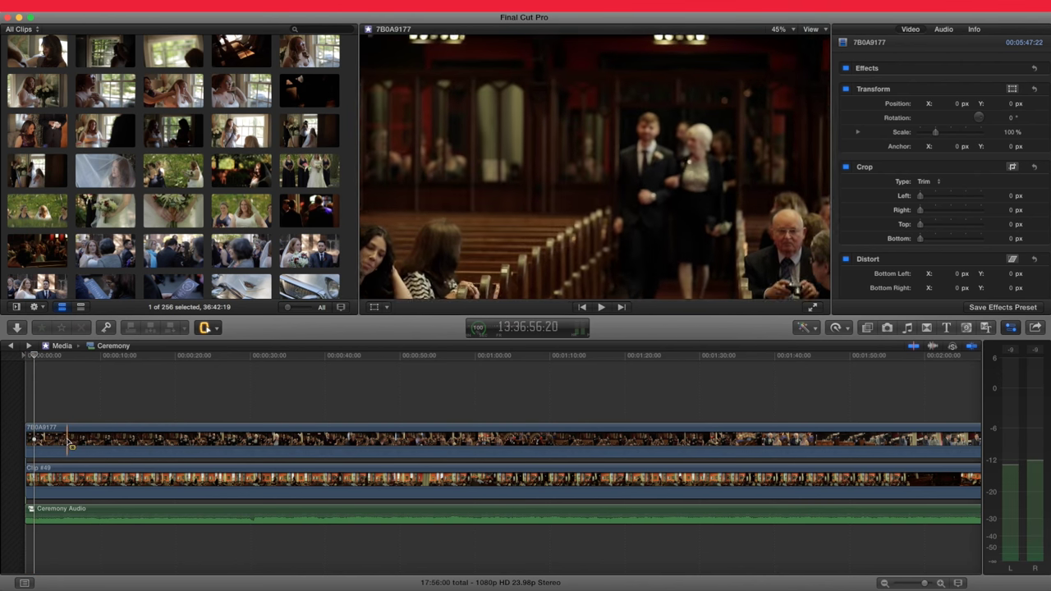
left_click_drag(66, 442, 79, 444)
key("Delete")
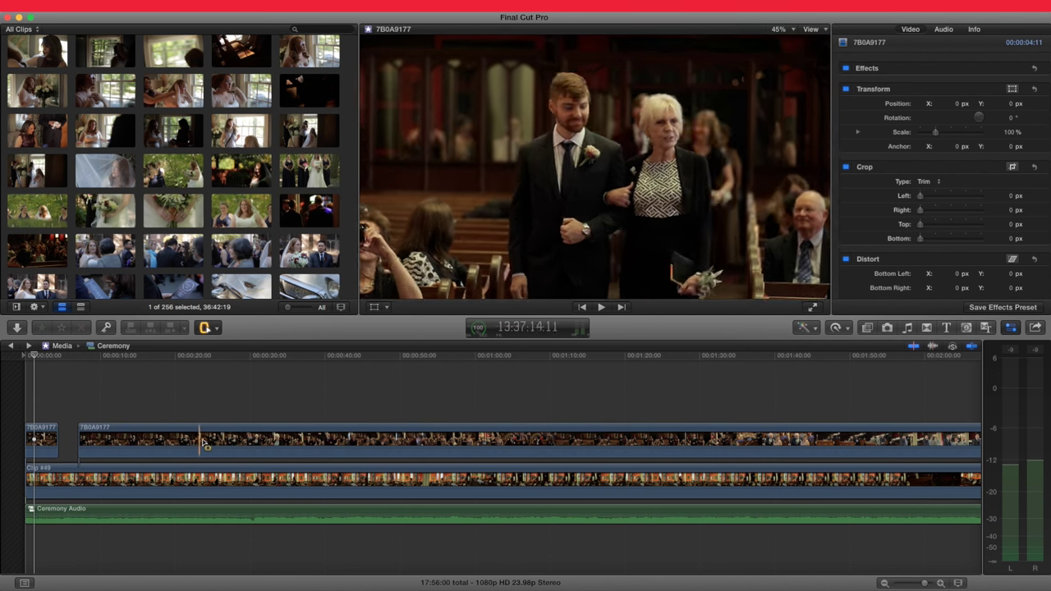
- Remove the 7B0A9177 footage from about 0:23 to 0:29 and from 0:37 to 0:43, leaving gaps in place
left_click_drag(195, 441, 244, 445)
key("shift+Delete")
scroll(262, 434, "right", 5)
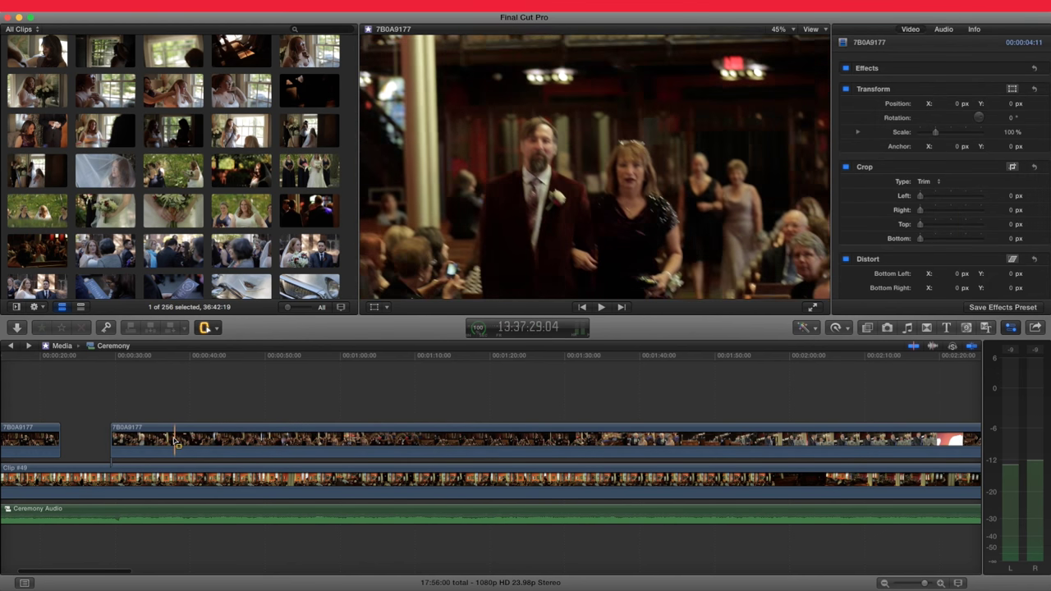
left_click_drag(165, 439, 211, 441)
key("shift+Delete")
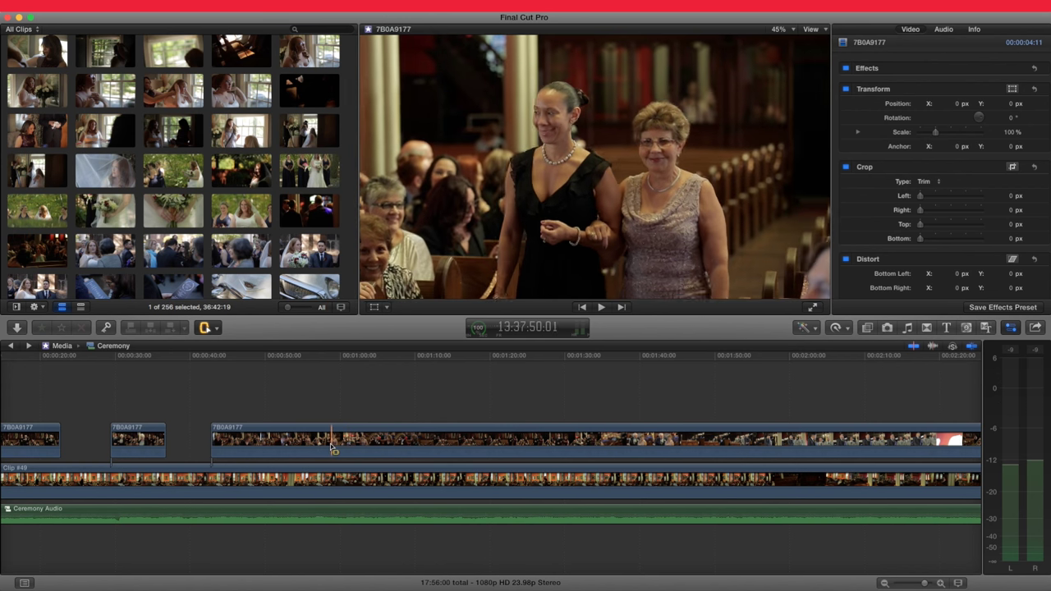
- Remove the 7B0A9177 footage from about 0:58 to 1:05, up to the shot of the seated couple
left_click_drag(331, 443, 345, 447)
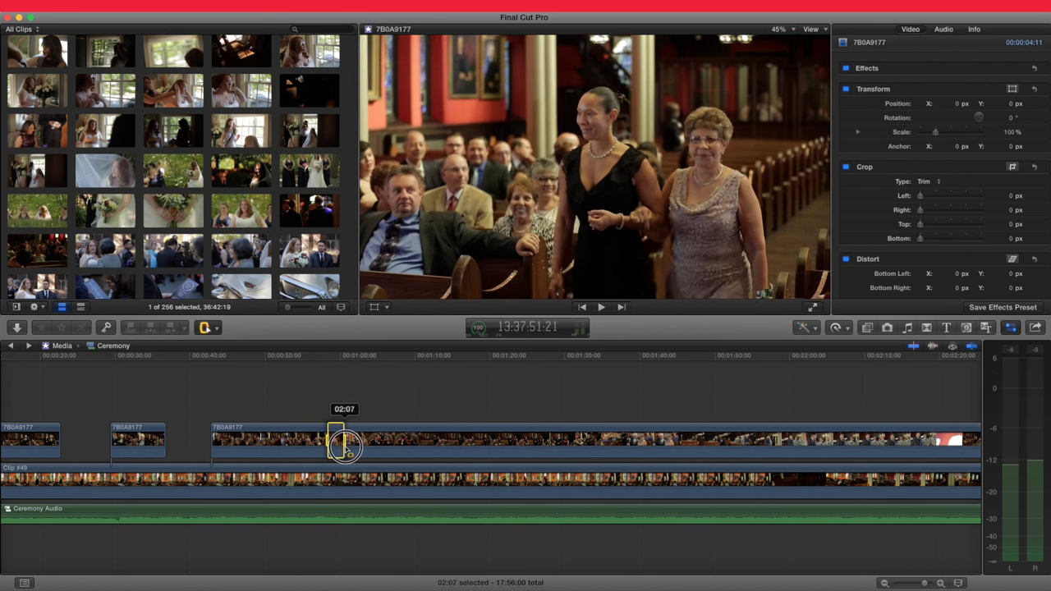
key("shift+Delete")
scroll(355, 450, "right", 3)
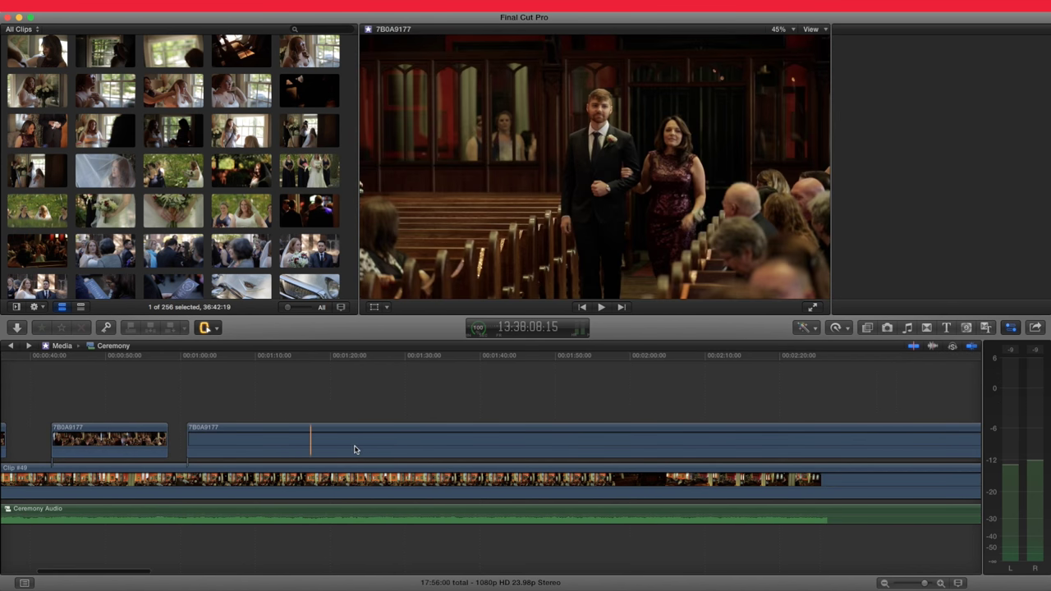
key("super+z")
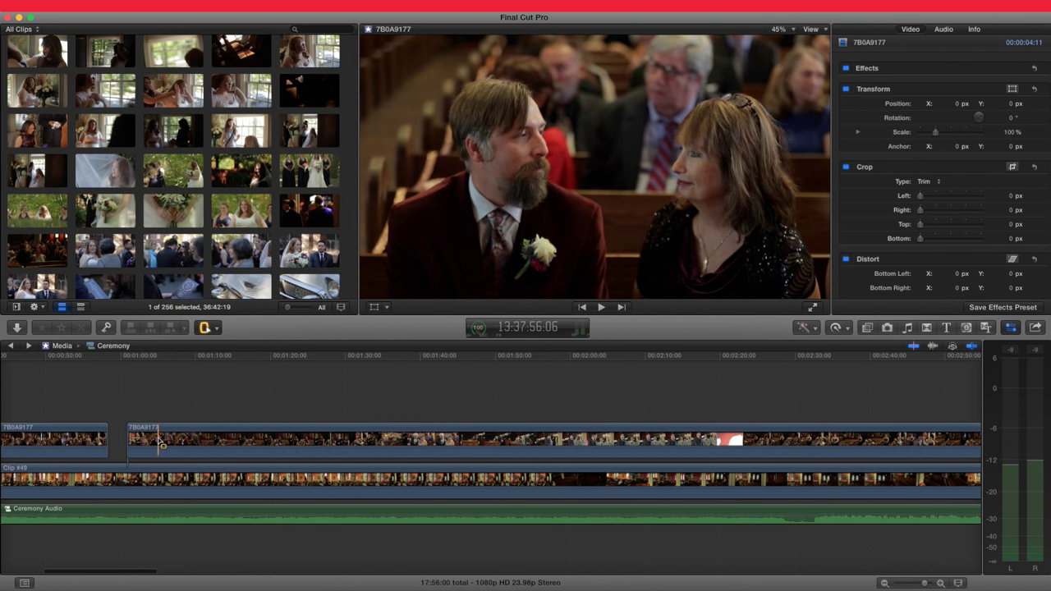
left_click_drag(128, 441, 159, 443)
left_click(162, 442)
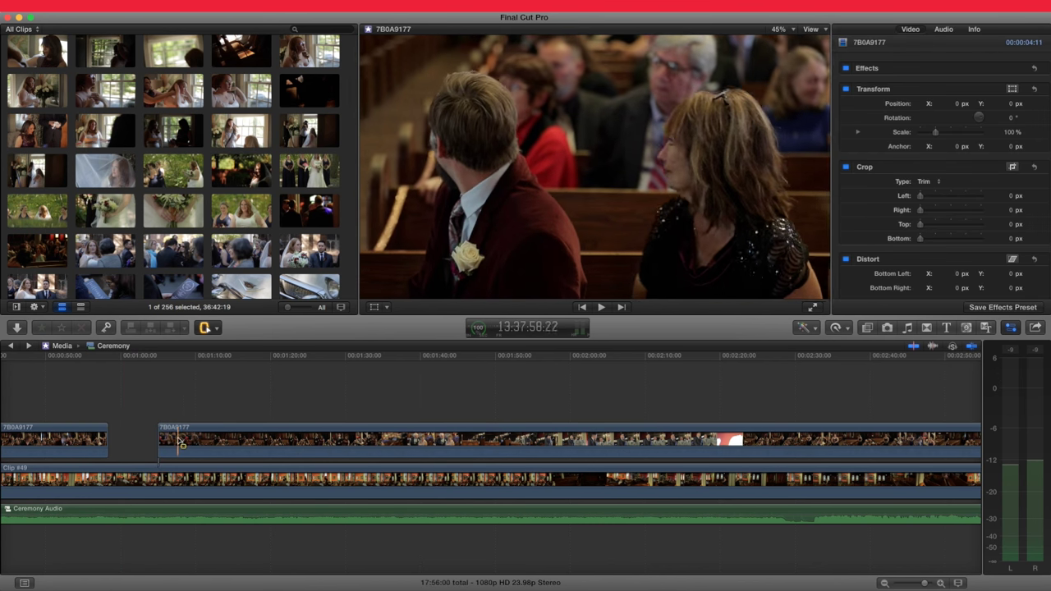
- Cut the ranges from about 1:08 to 1:12 and from 1:29 to 1:32 out of the 7B0A9177 clip
left_click_drag(185, 440, 214, 439)
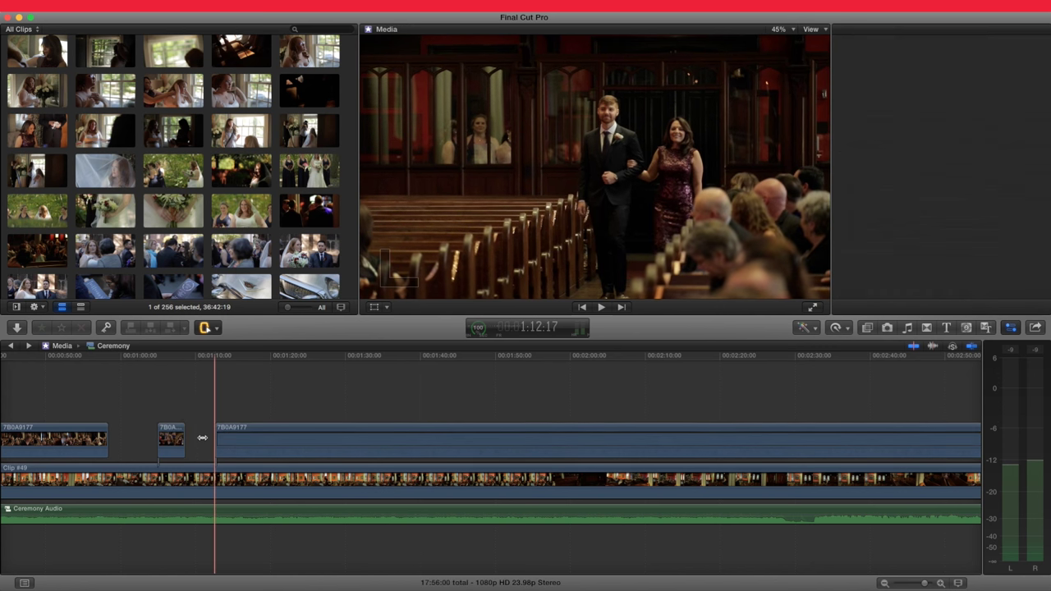
left_click(240, 441)
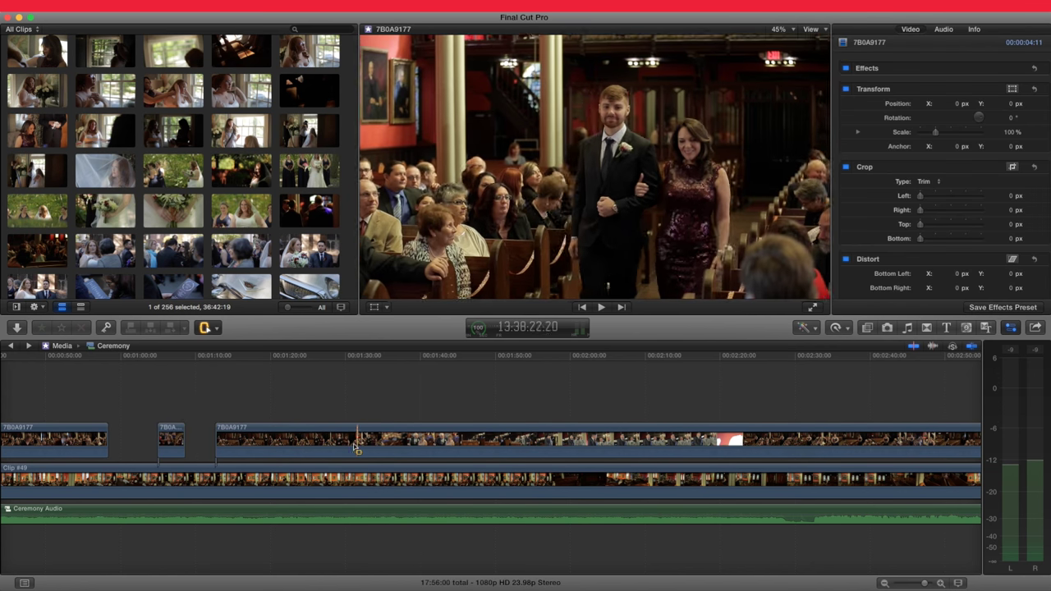
left_click_drag(338, 443, 362, 444)
key("Delete")
scroll(97, 443, "right", 5)
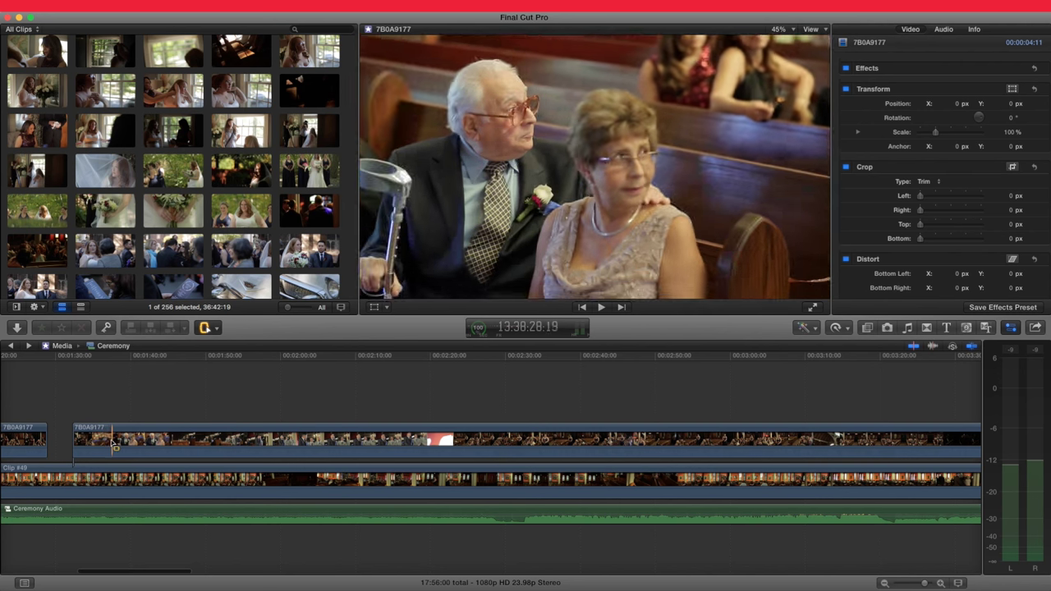
- Cut the ranges from about 1:35 to 1:38 and from 1:43 to 1:48, around the seated elderly couple, out of 7B0A9177
left_click_drag(93, 441, 114, 443)
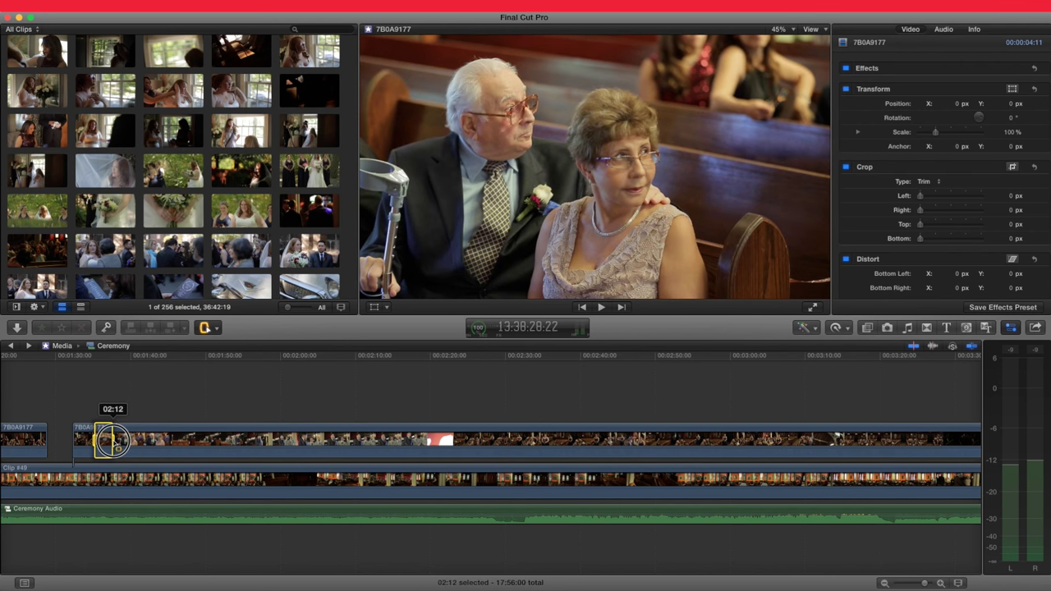
key("Delete")
left_click(123, 444)
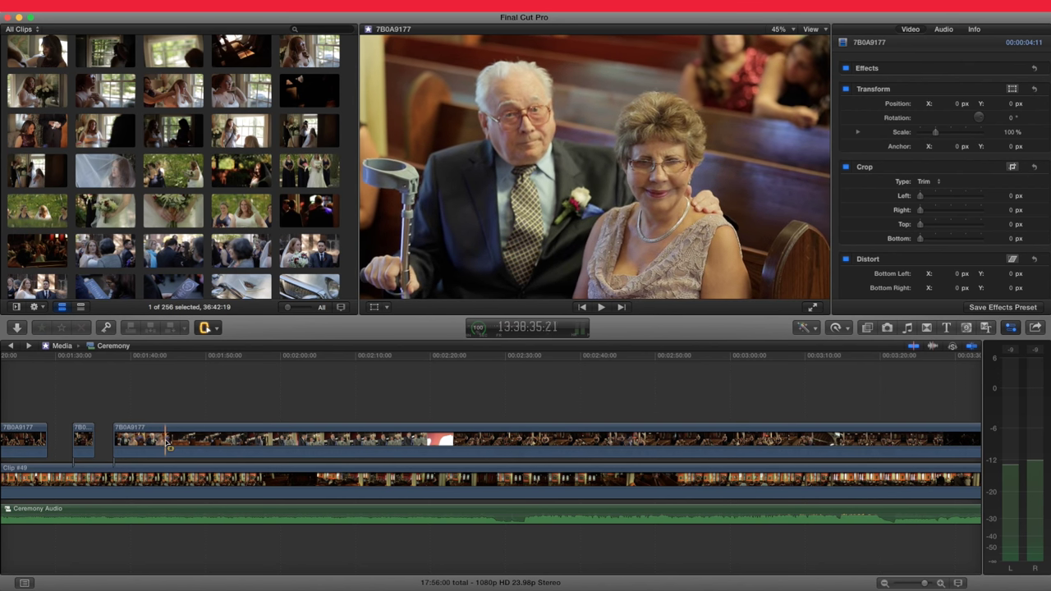
left_click_drag(162, 443, 188, 441)
key("Delete")
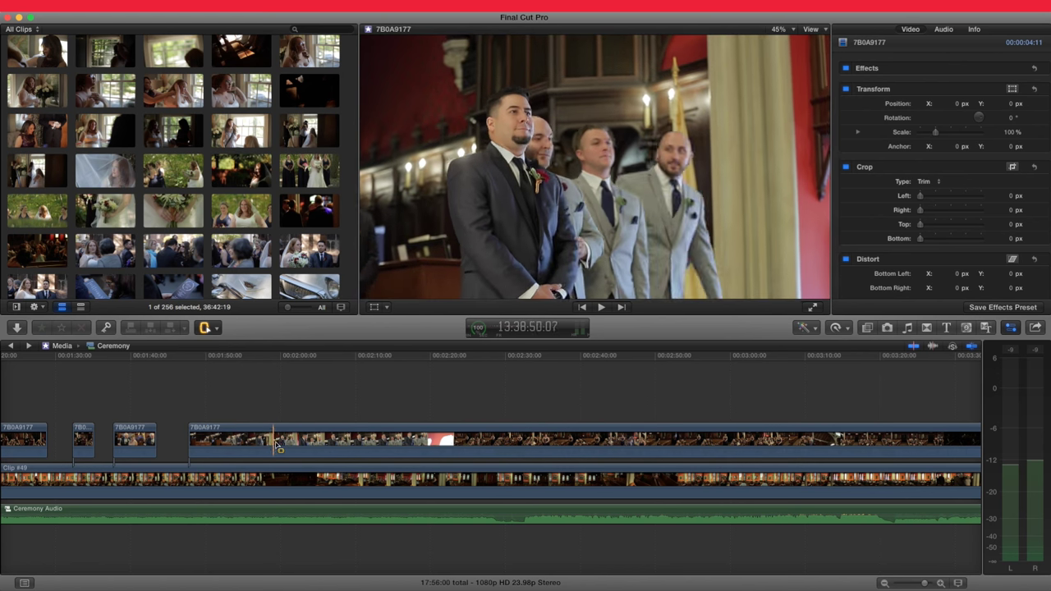
- Remove two ranges of the groomsmen footage from 7B0A9177, from about 2:01 to 2:08 and from 2:16 to 2:19
left_click_drag(291, 446, 338, 445)
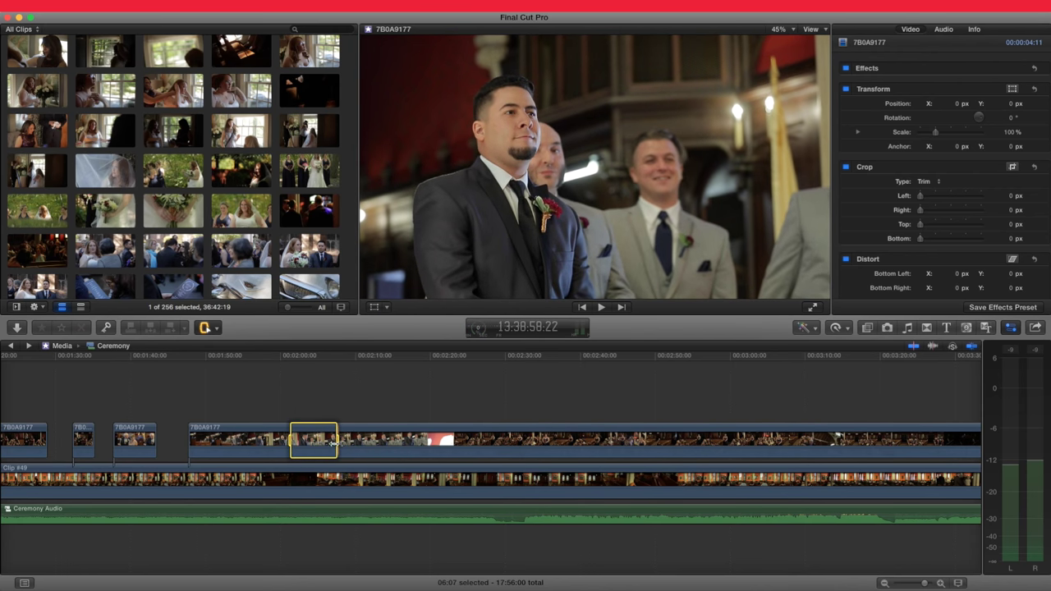
key("Delete")
scroll(337, 444, "right", 5)
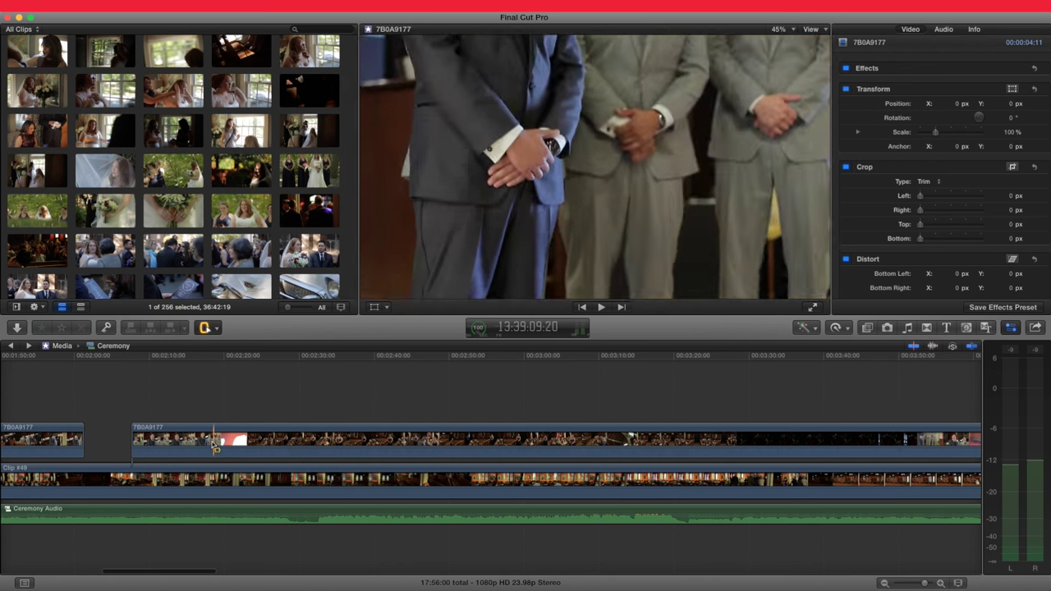
left_click_drag(200, 444, 221, 450)
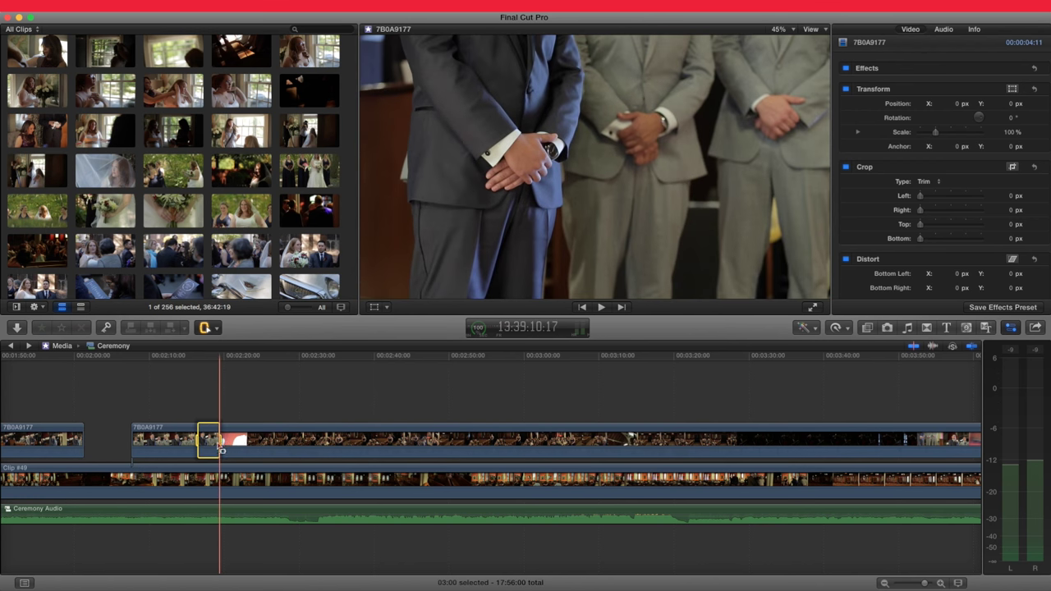
key("Delete")
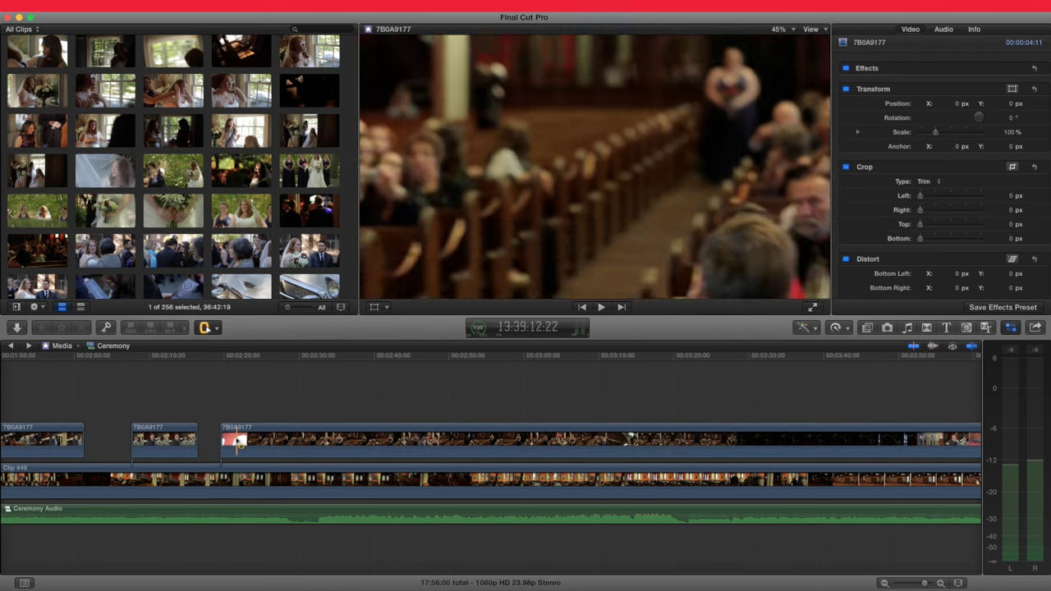
- Delete the 7B0A9177 ranges from about 2:20 to 2:24 and from 2:34 to 2:39, around the first bridesmaid's entrance
left_click_drag(223, 444, 256, 445)
key("Delete")
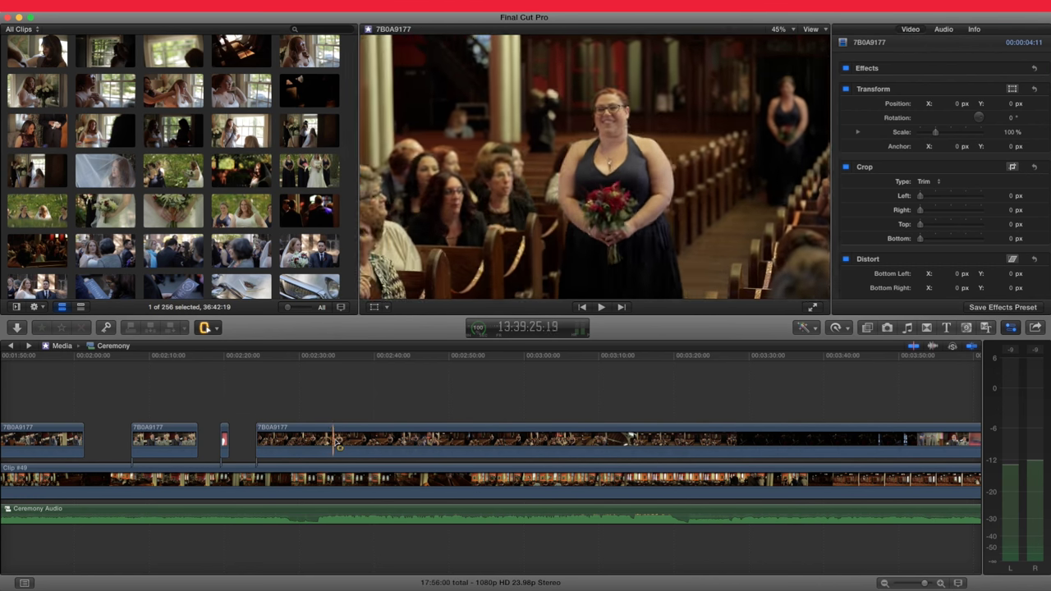
left_click_drag(328, 441, 362, 444)
key("Delete")
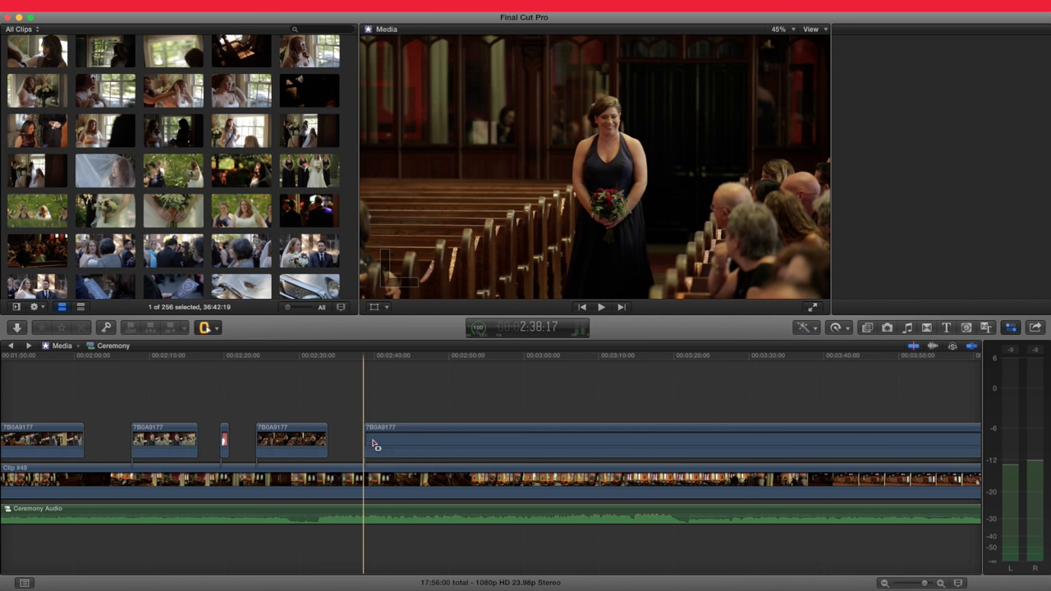
left_click(376, 445)
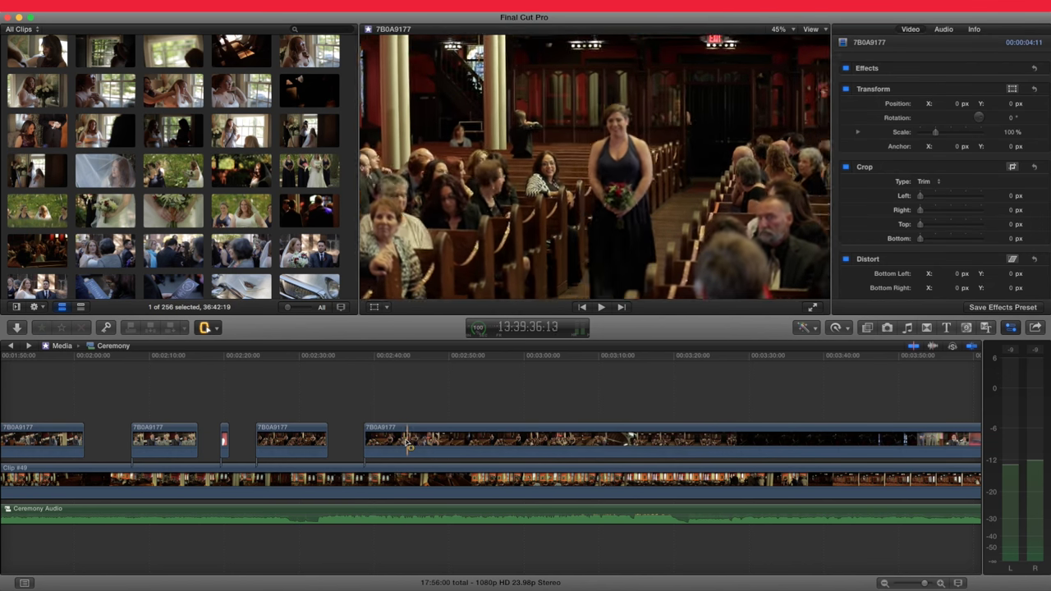
- Delete the 7B0A9177 ranges from about 2:43 to 2:45 and from 2:48 to 2:54, around the next bridesmaid's walk
left_click_drag(401, 444, 413, 445)
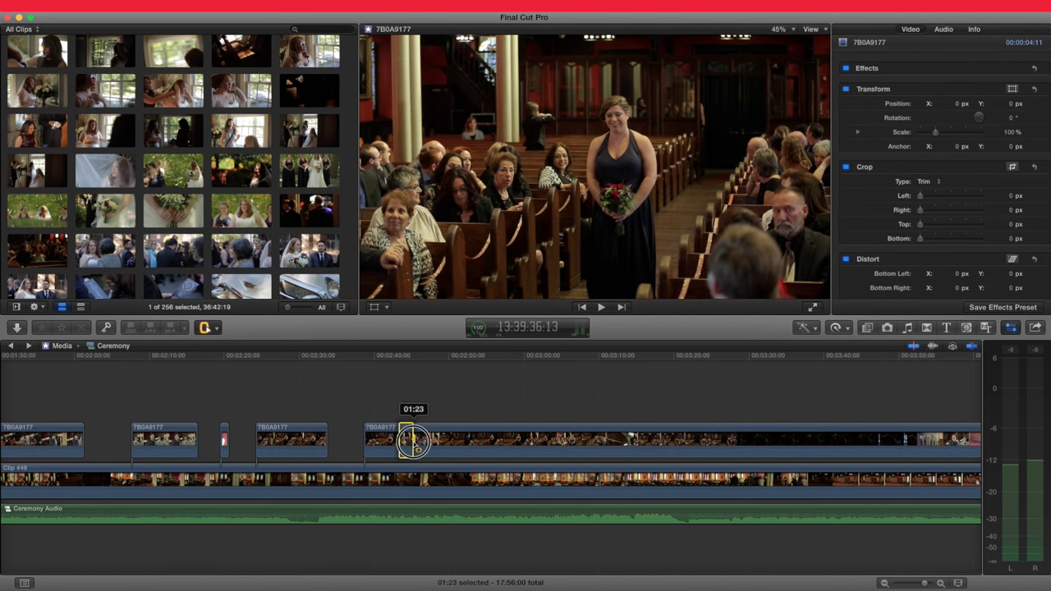
key("Delete")
left_click(417, 446)
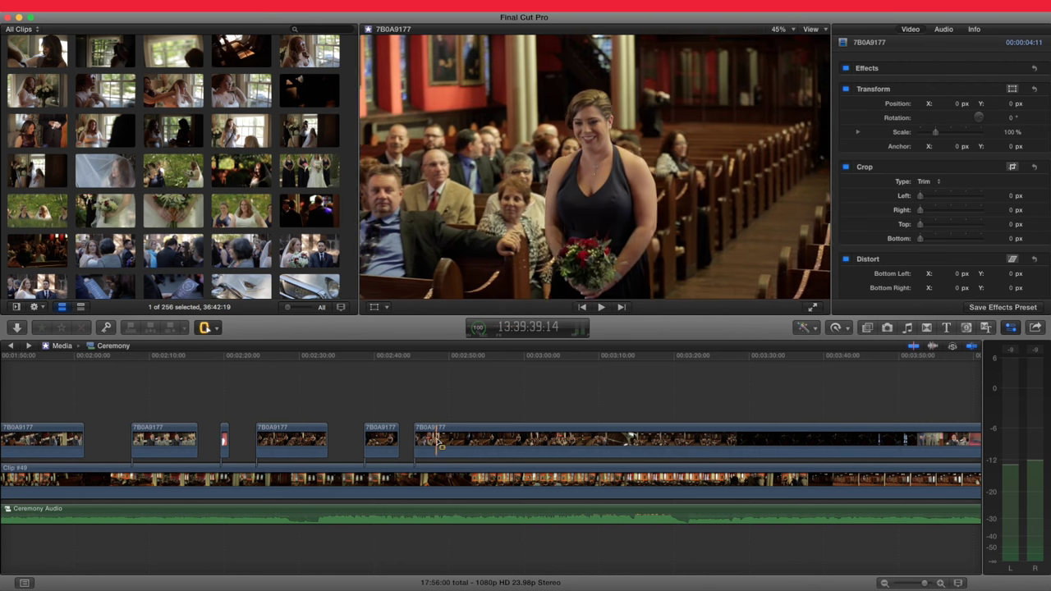
left_click_drag(434, 444, 477, 443)
key("Delete")
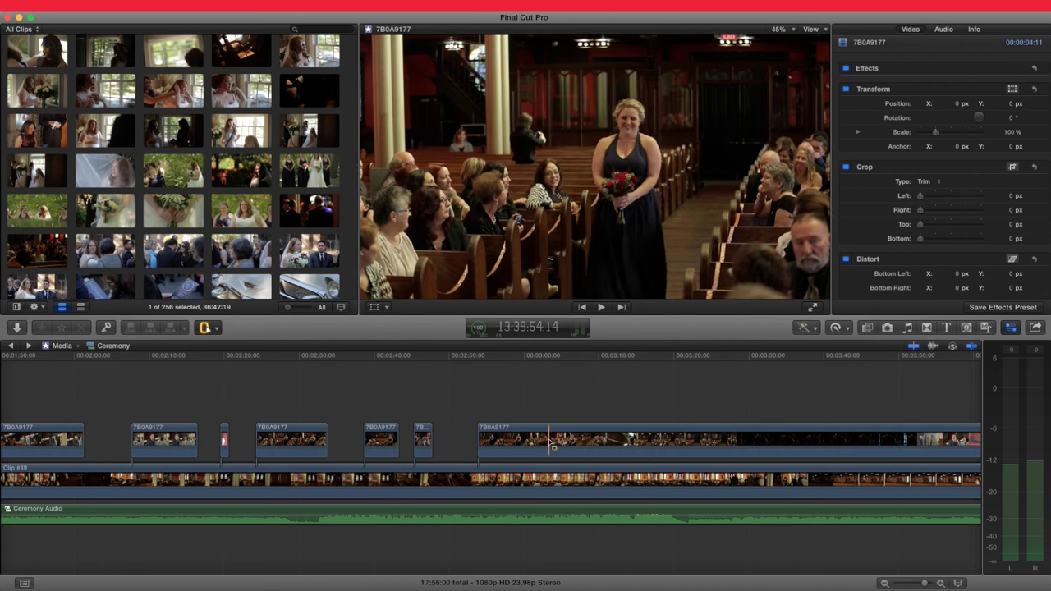
- Cut the range from about 3:01 to 3:03 out of the 7B0A9177 clip
left_click_drag(535, 444, 555, 444)
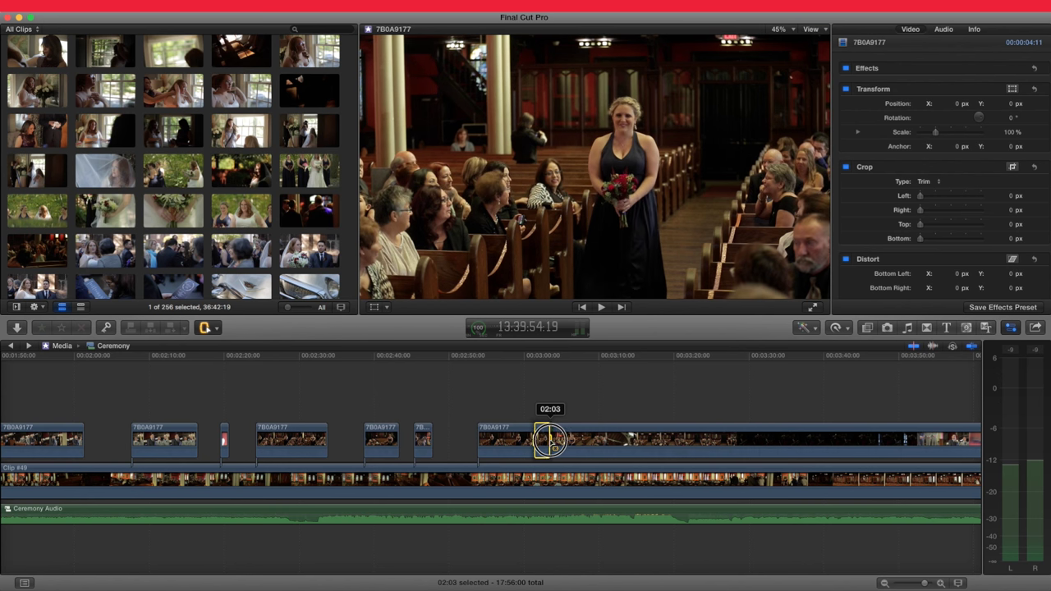
key("Delete")
scroll(306, 444, "right", 5)
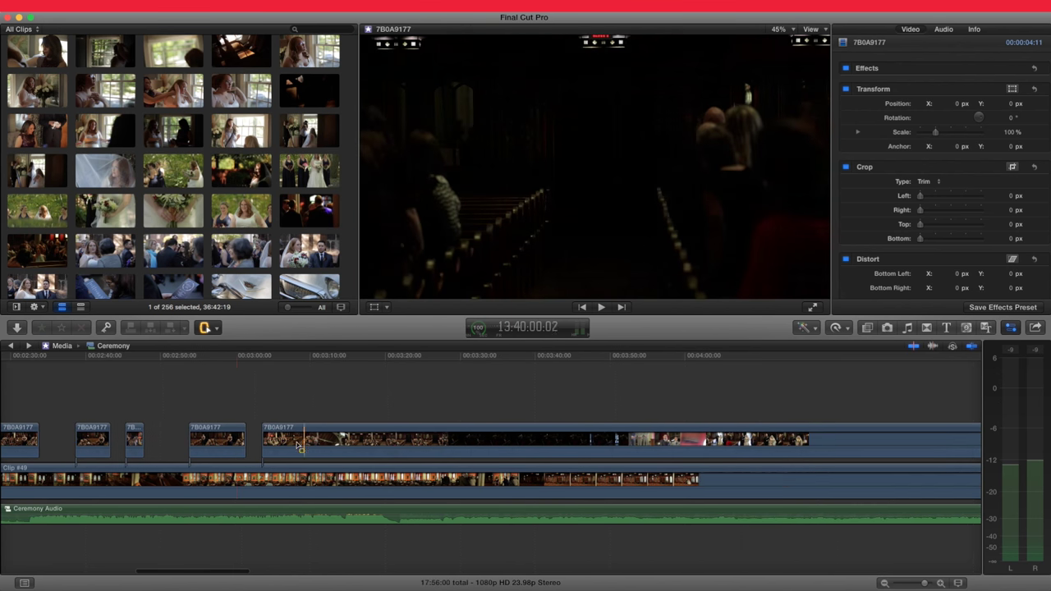
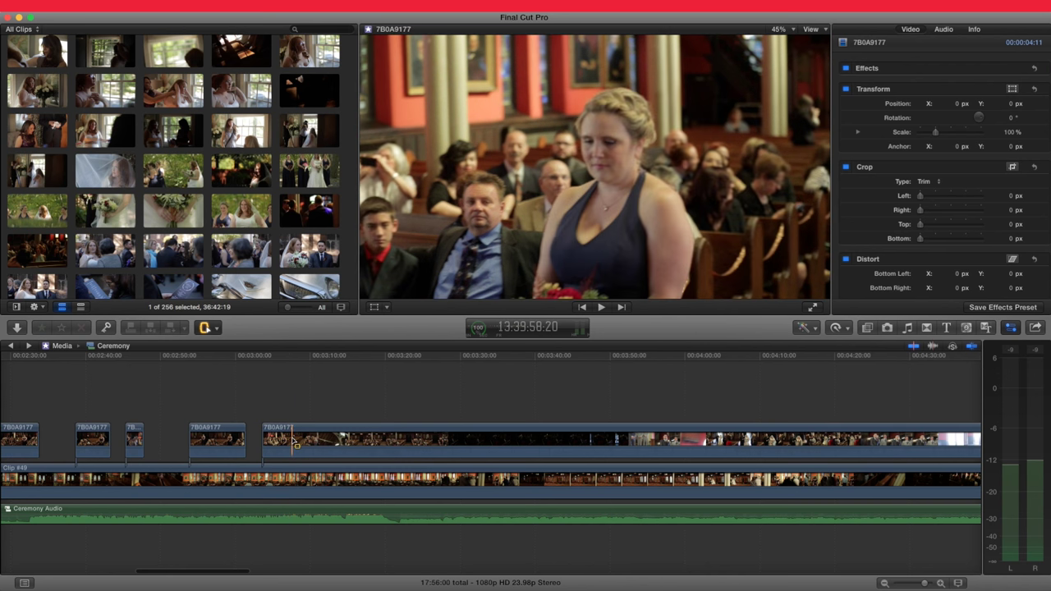
- Delete the 7B0A9177 ranges from about 3:07 to 3:45 and from 3:52 to 3:59, around the bride's appearance in the doorway
left_click_drag(292, 442, 574, 442)
key("Delete")
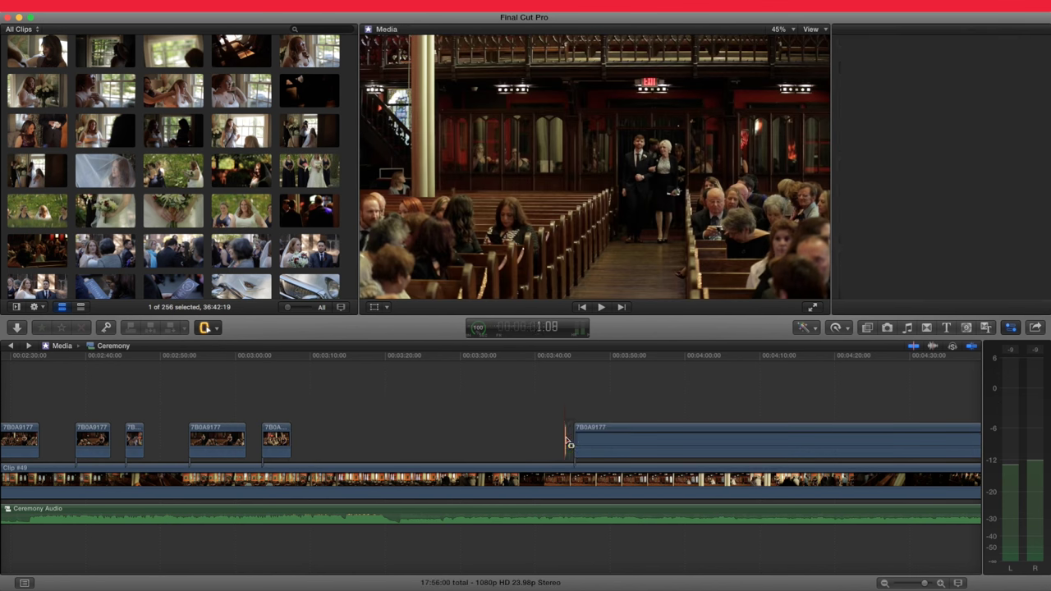
scroll(567, 441, "right", 5)
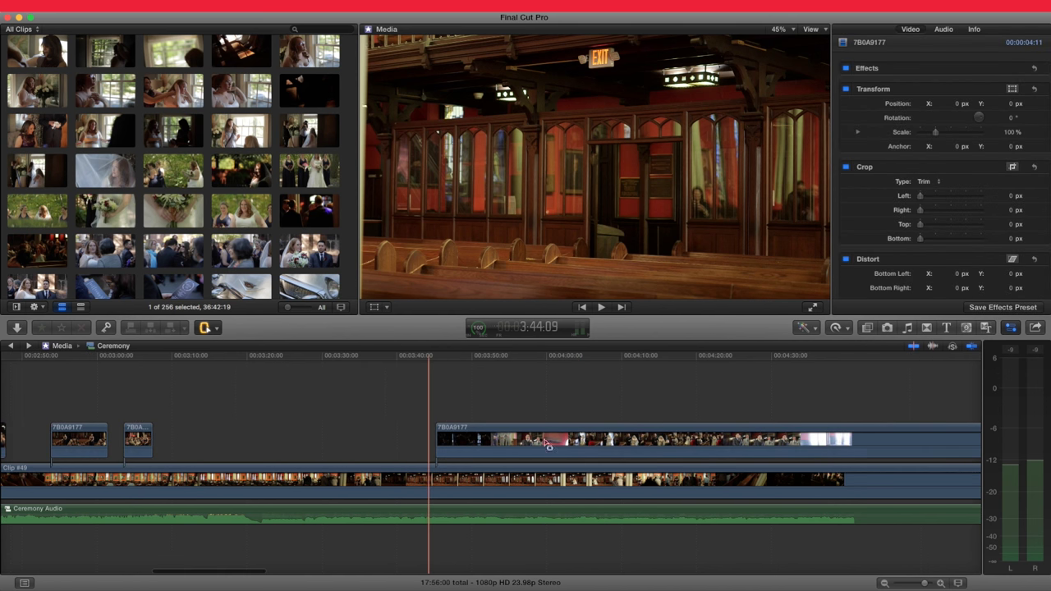
scroll(270, 419, "right", 3)
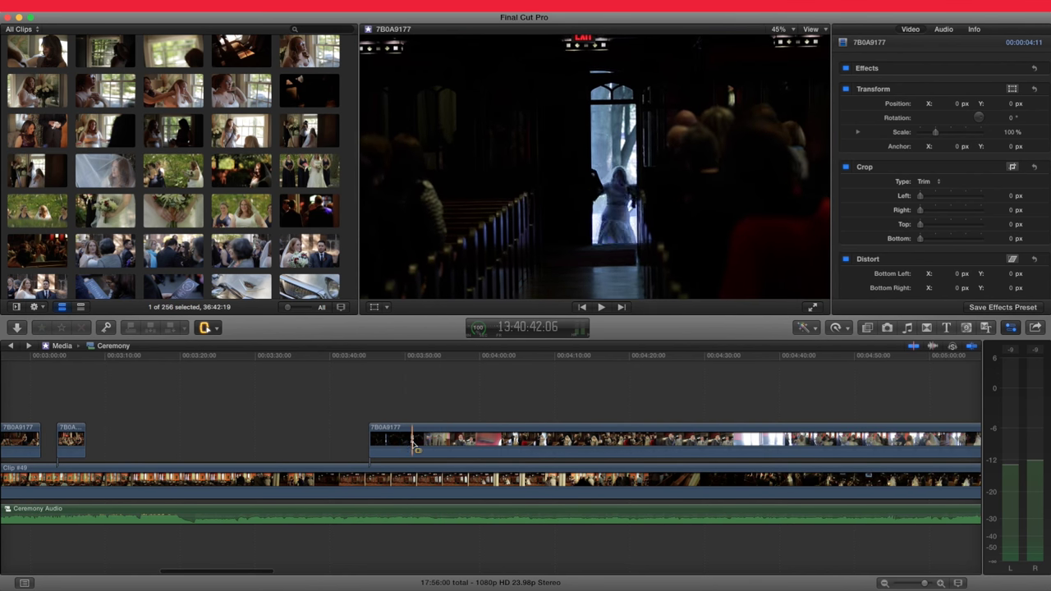
left_click_drag(414, 444, 468, 444)
key("Delete")
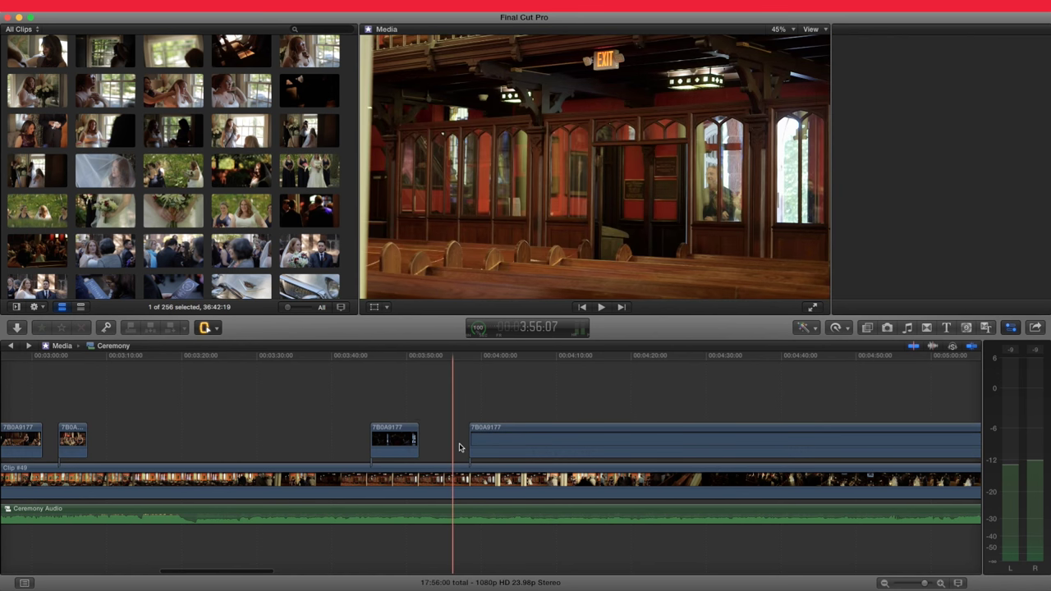
- Remove the 7B0A9177 ranges from about 4:01 to 4:07 and from 4:15 to 4:17 as the bride starts down the aisle
left_click(391, 424)
scroll(361, 419, "right", 5)
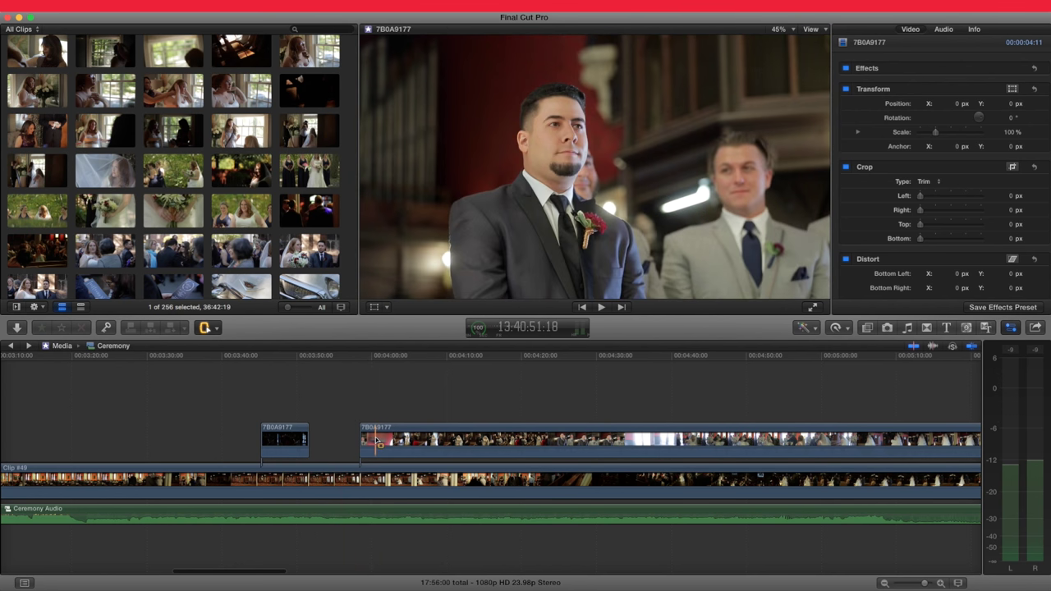
left_click_drag(375, 437, 418, 441)
key("Delete")
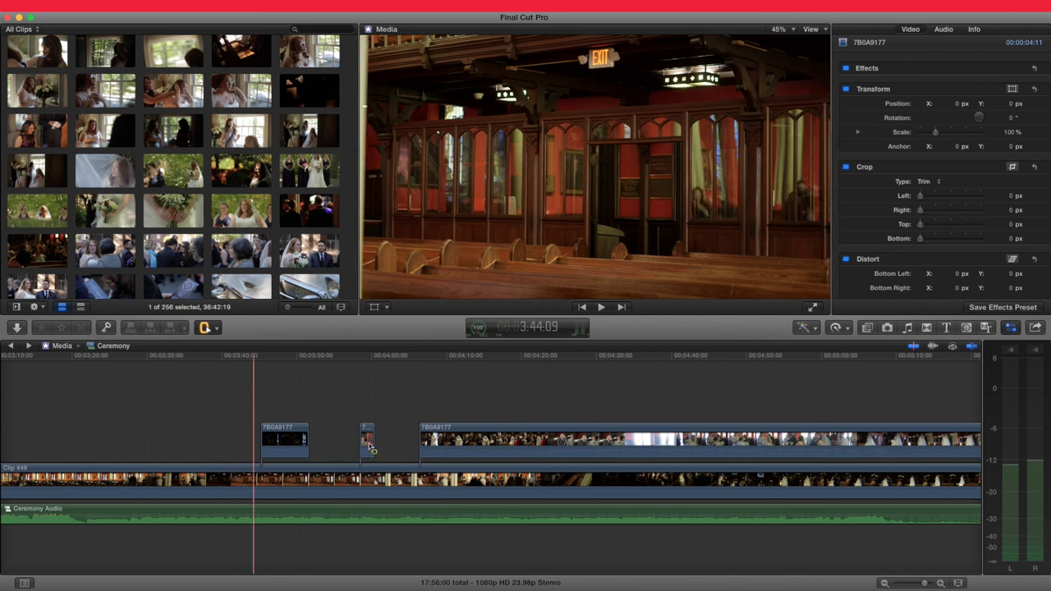
scroll(394, 443, "right", 5)
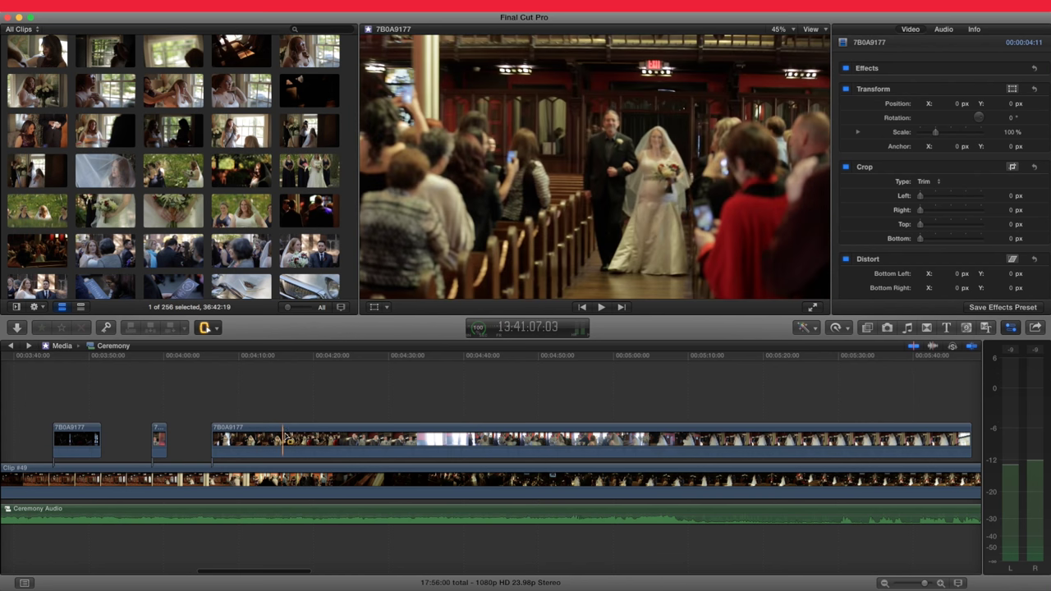
left_click_drag(275, 440, 294, 442)
key("Delete")
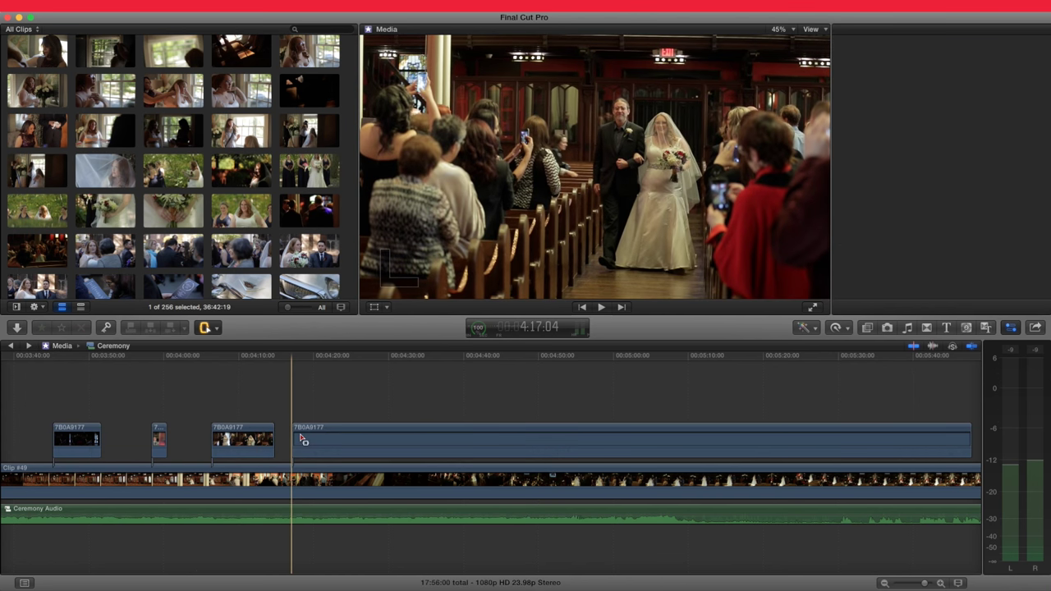
- Cut the ranges from about 4:22 to 4:27 and from 4:34 to 4:43 out of the 7B0A9177 clip
left_click(303, 441)
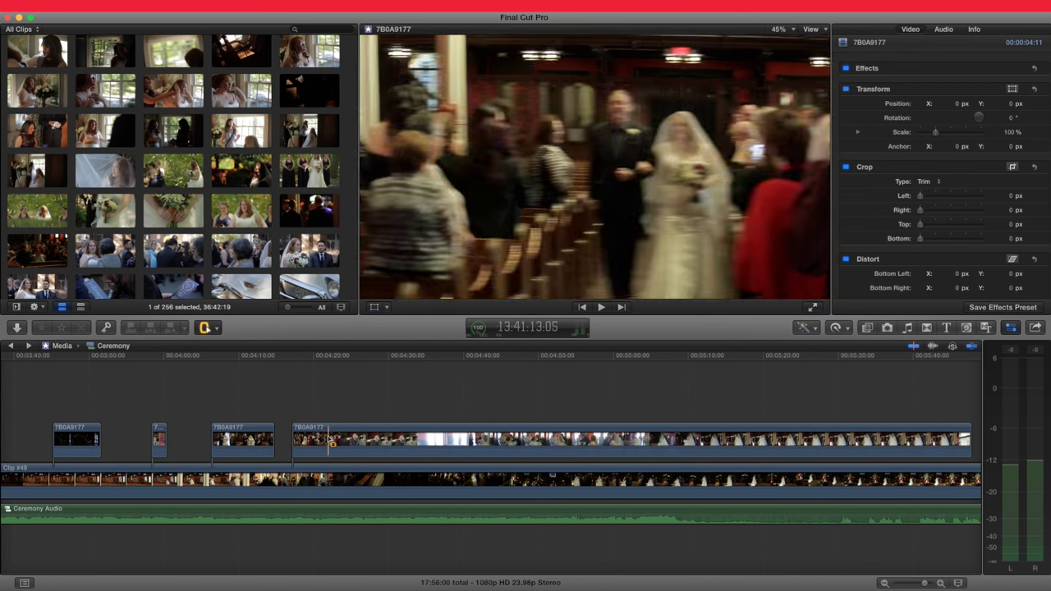
left_click_drag(328, 441, 366, 441)
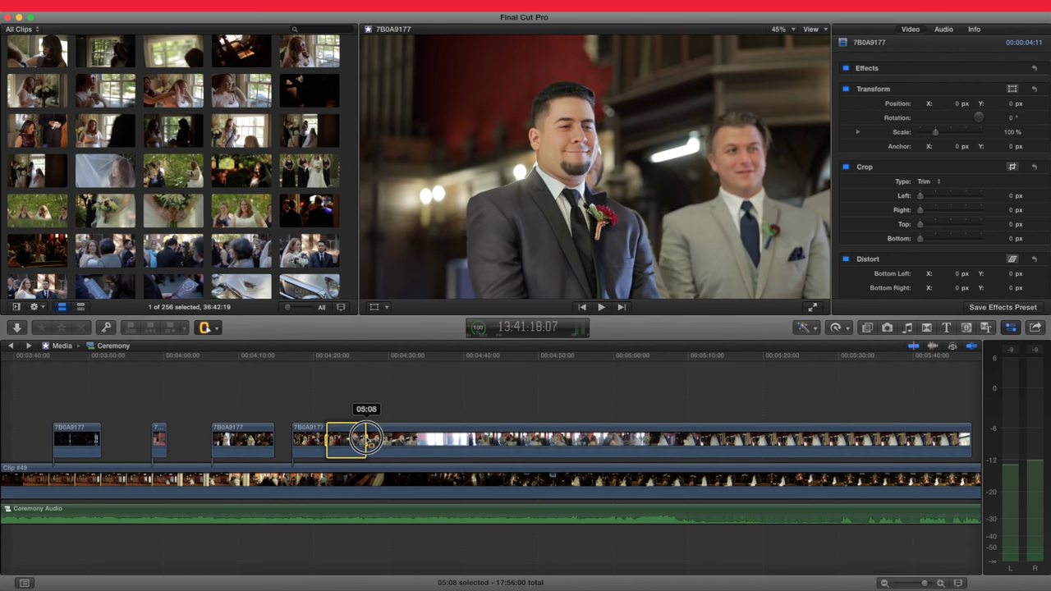
key("Delete")
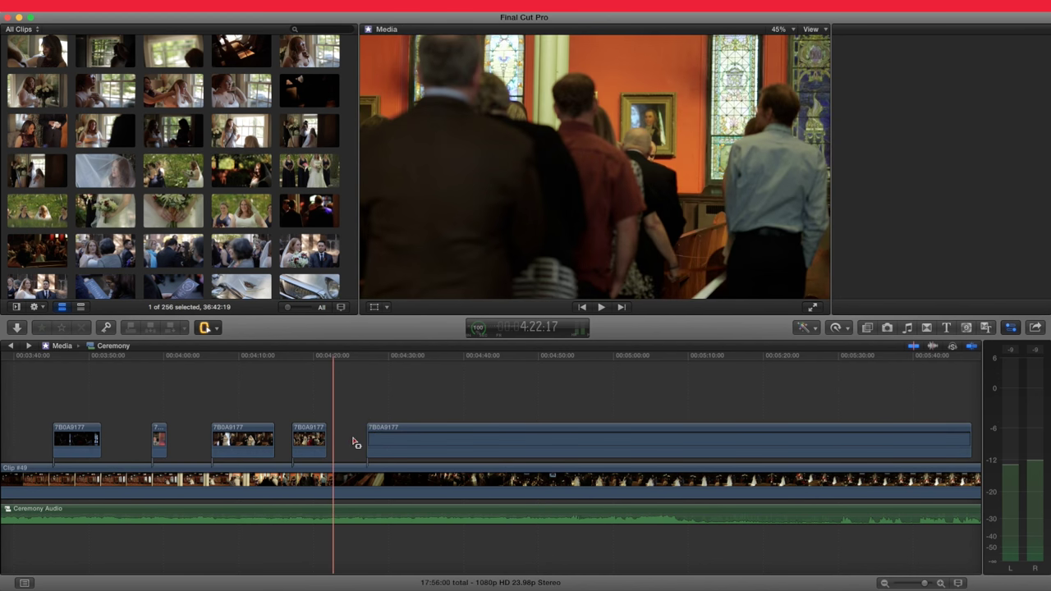
left_click_drag(366, 442, 341, 446)
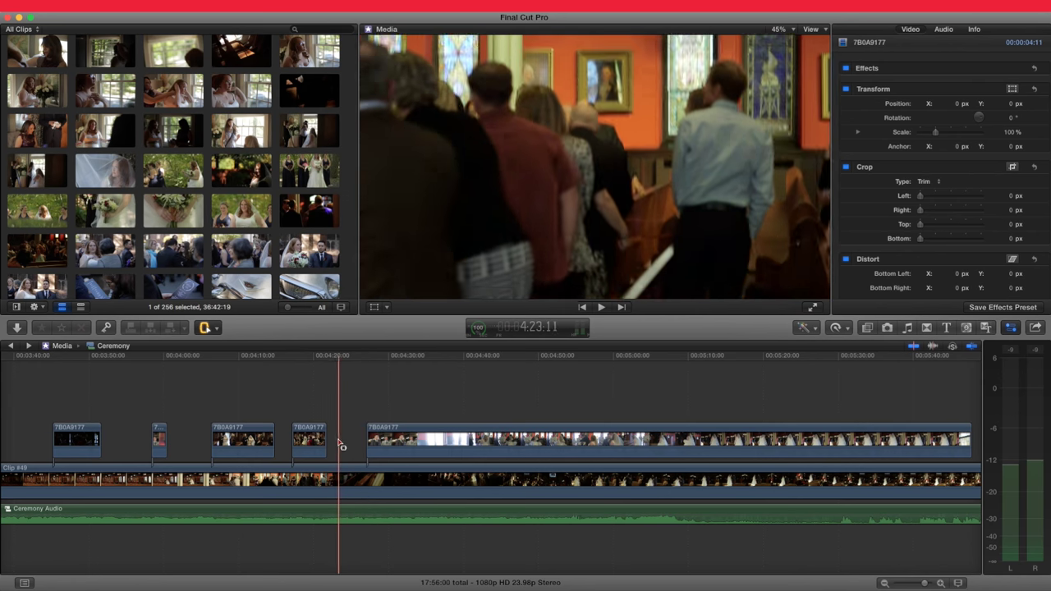
left_click(366, 444)
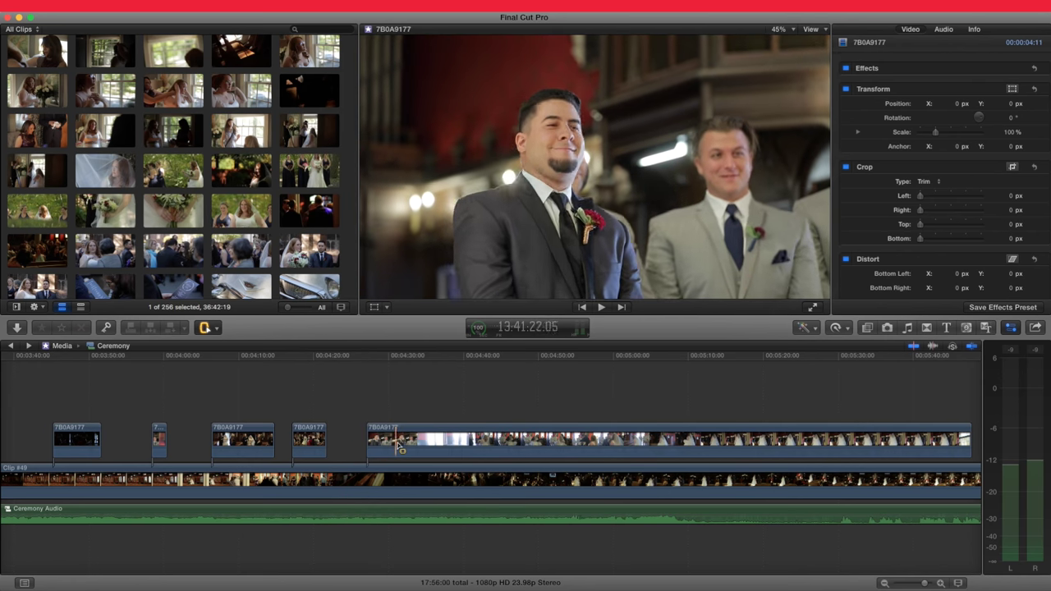
left_click_drag(419, 447, 485, 444)
key("Delete")
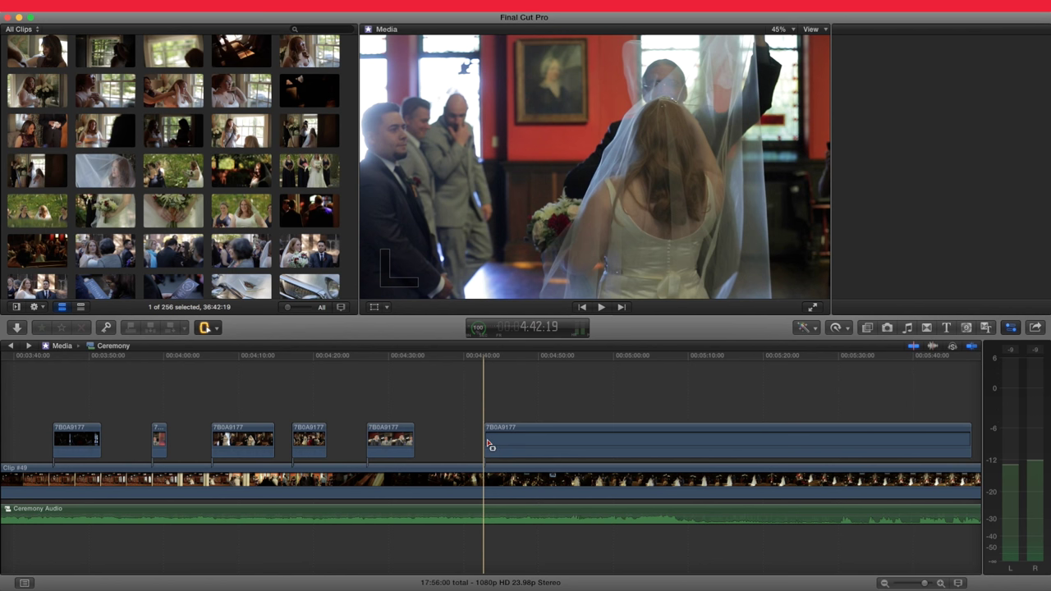
key("super+z")
- Delete the blurry tail of the last 7B0A9177 piece, from about 5:45 to its end
scroll(369, 443, "right", 5)
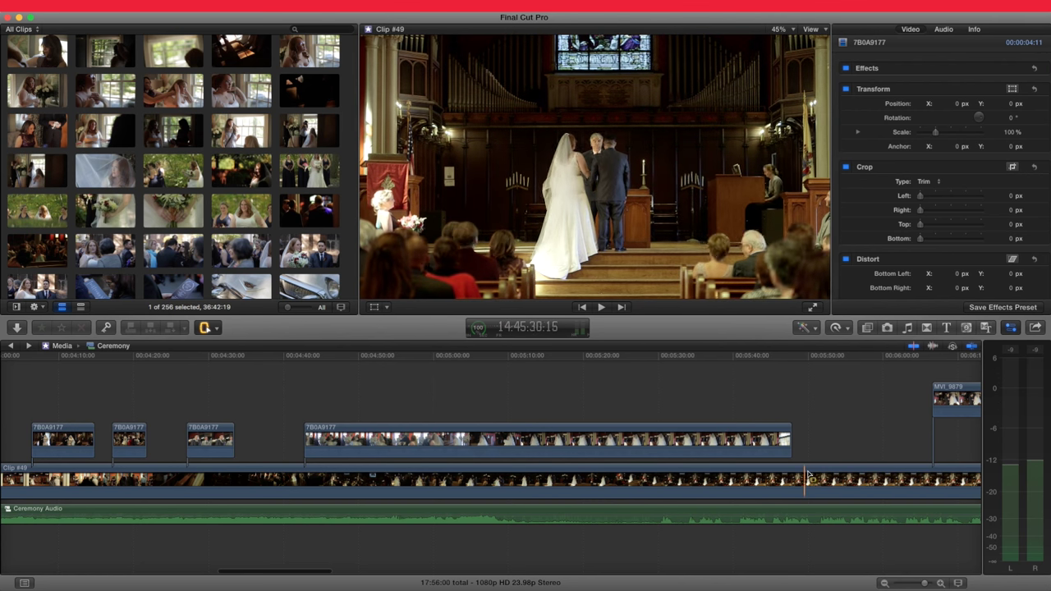
left_click(774, 442)
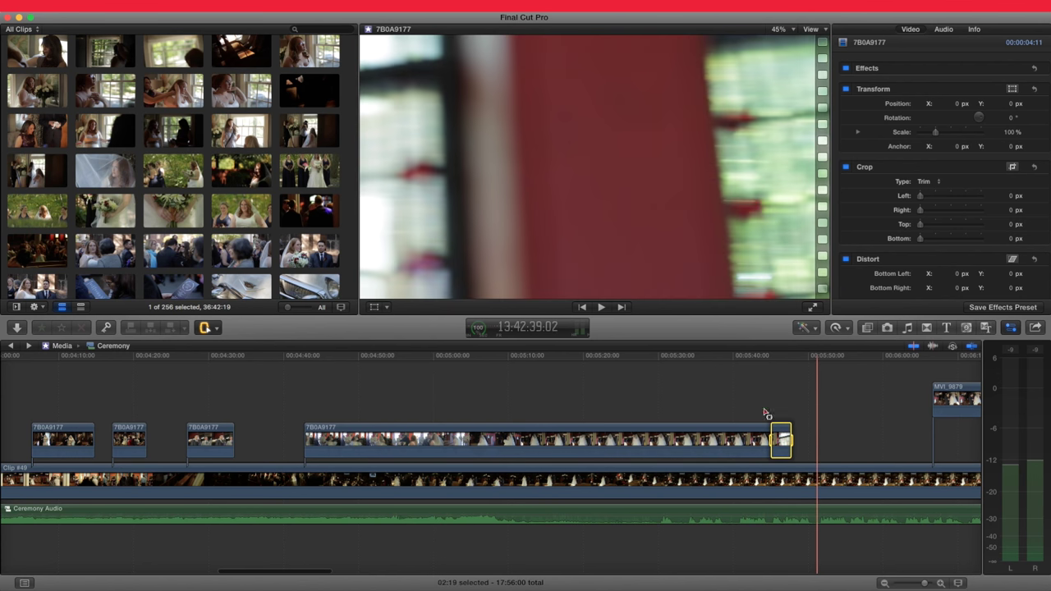
key("Delete")
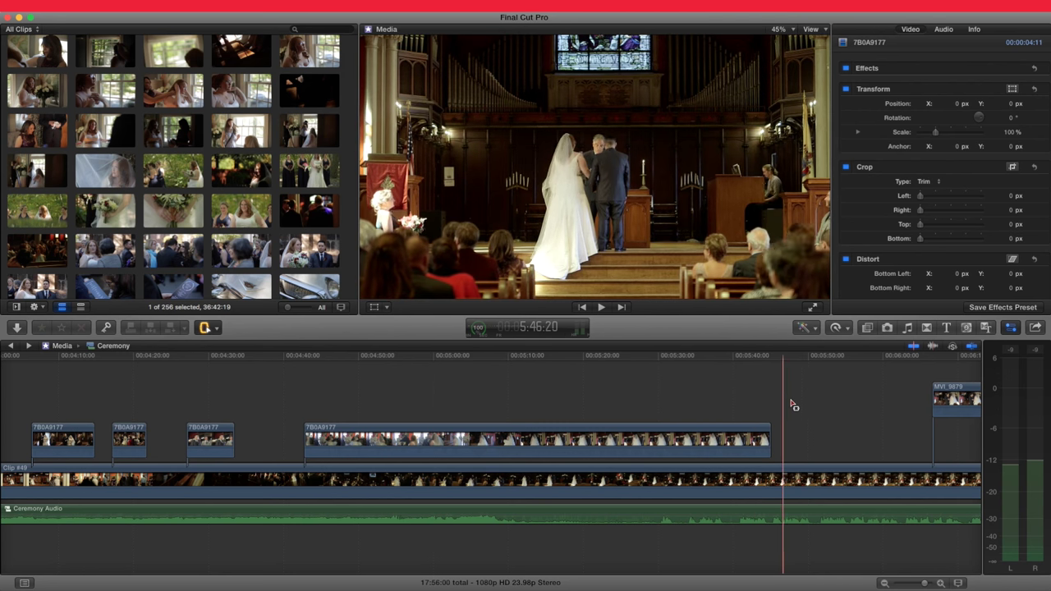
- Remove the opening stretch of the upper clip MVI_9879, from its start up to about 6:50, where the reading is framed
scroll(795, 408, "right", 10)
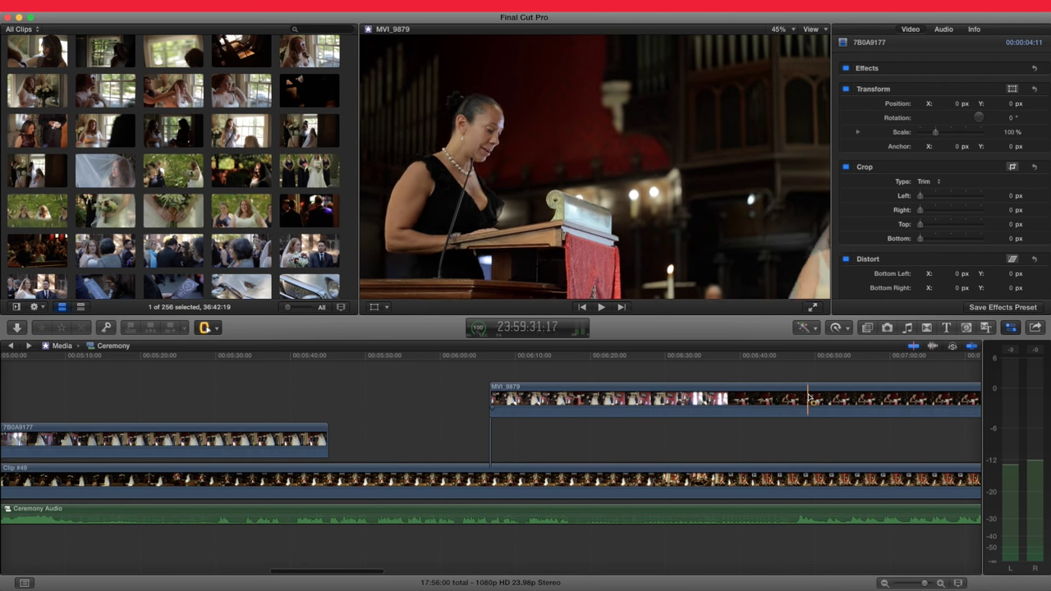
left_click_drag(815, 400, 458, 392)
key("Delete")
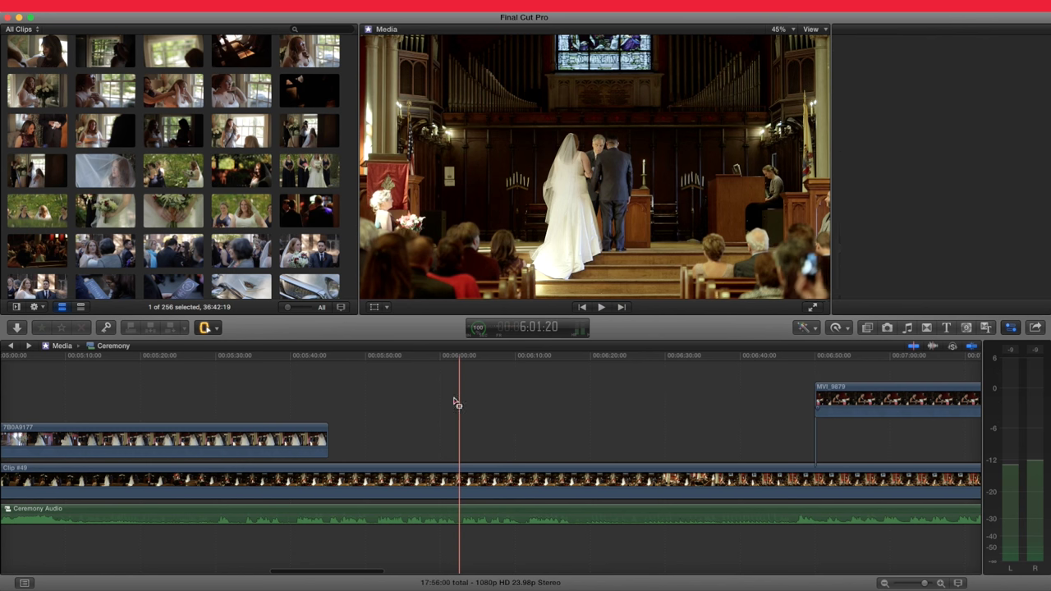
key("super+4")
left_click(499, 409)
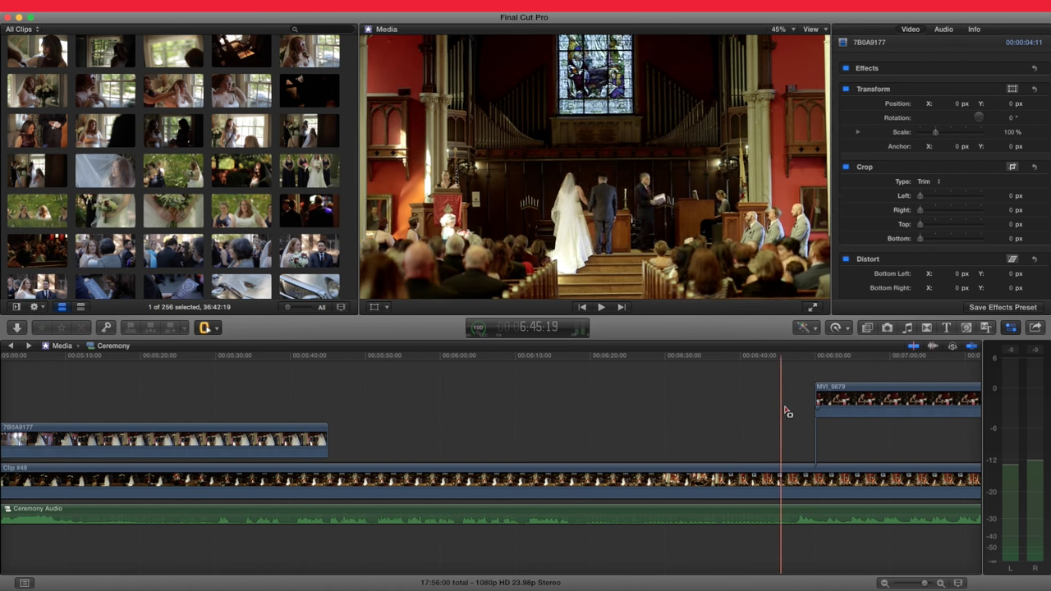
- Delete the MVI_9879 range from about 8:14 to 9:33, covering the empty lectern following the reading
scroll(603, 416, "right", 8)
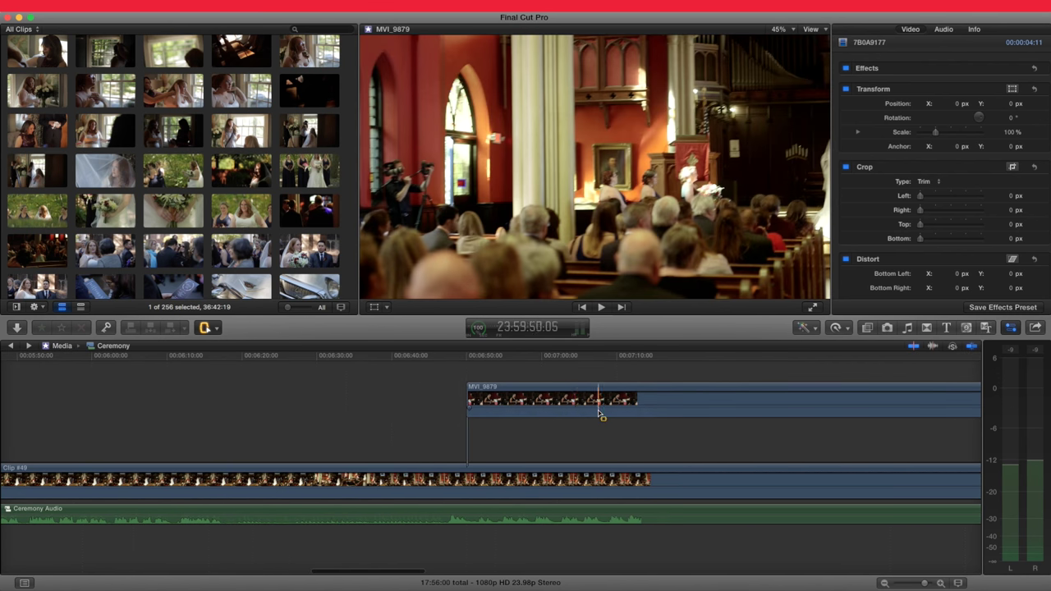
scroll(599, 410, "right", 7)
scroll(603, 414, "right", 2)
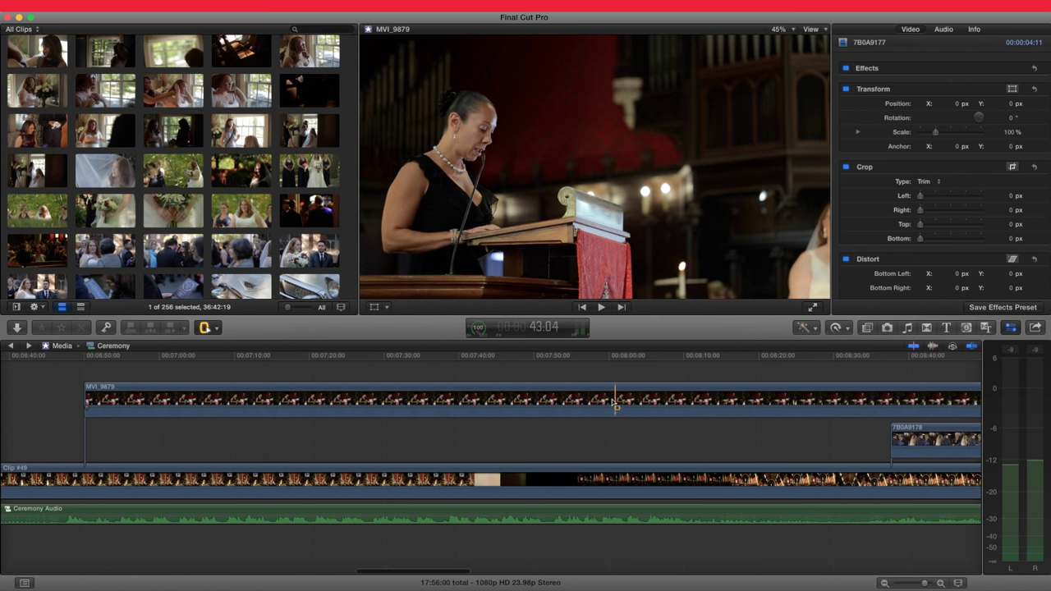
scroll(836, 402, "right", 5)
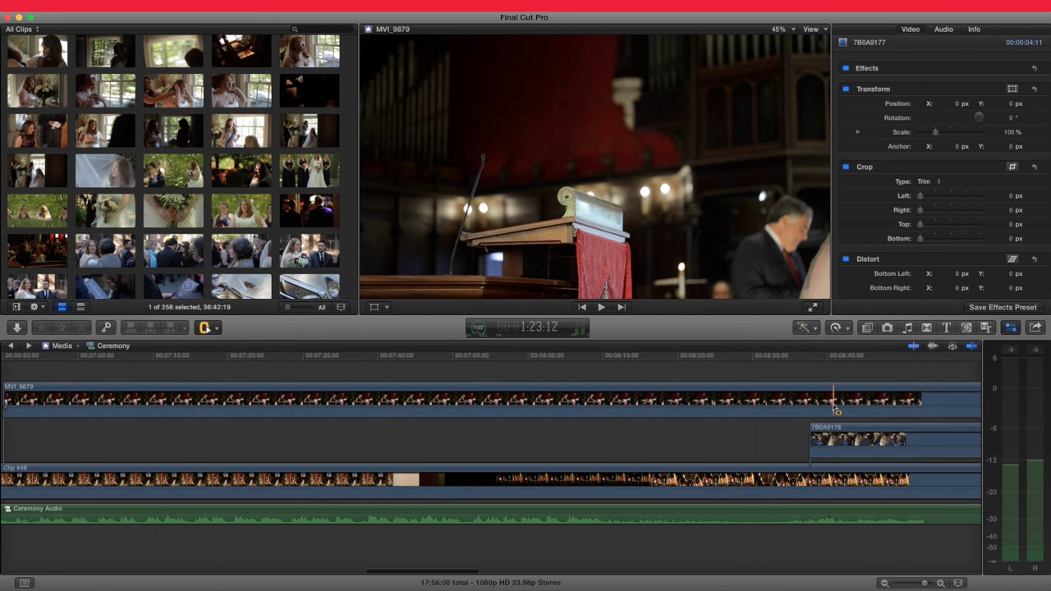
scroll(444, 400, "right", 3)
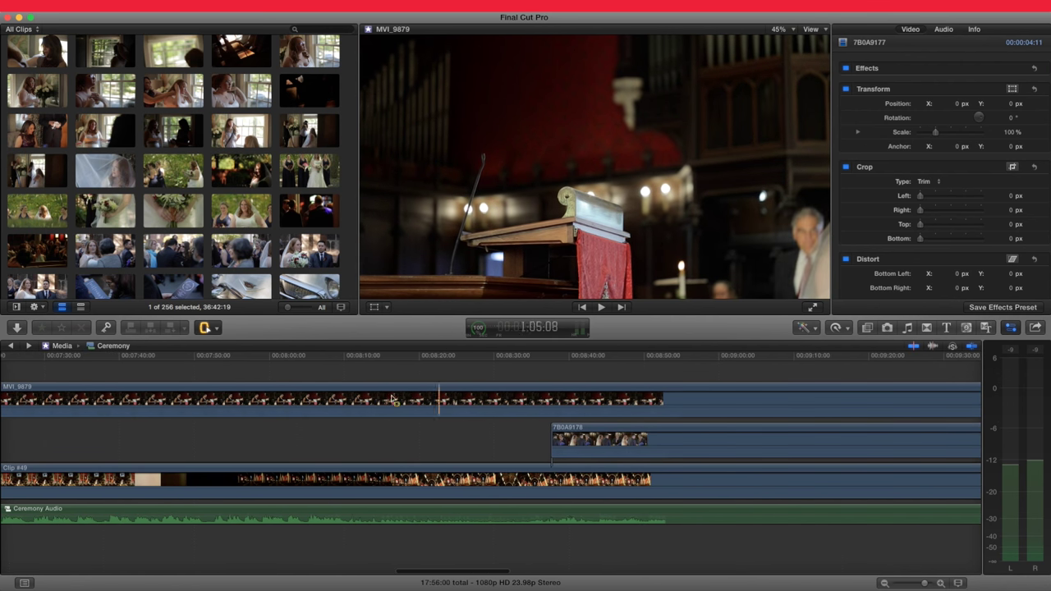
left_click_drag(380, 400, 968, 400)
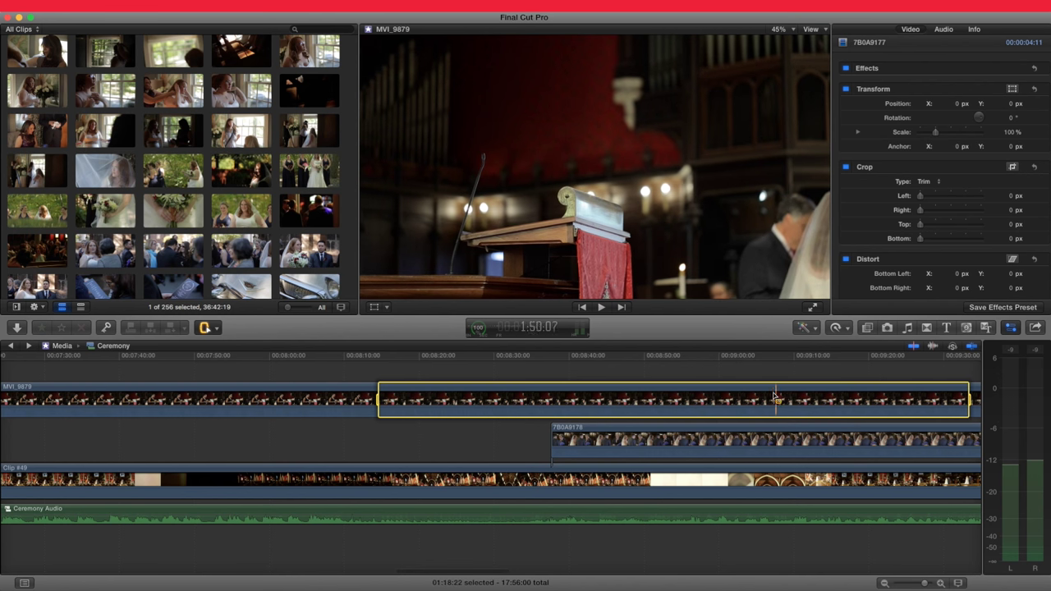
key("Delete")
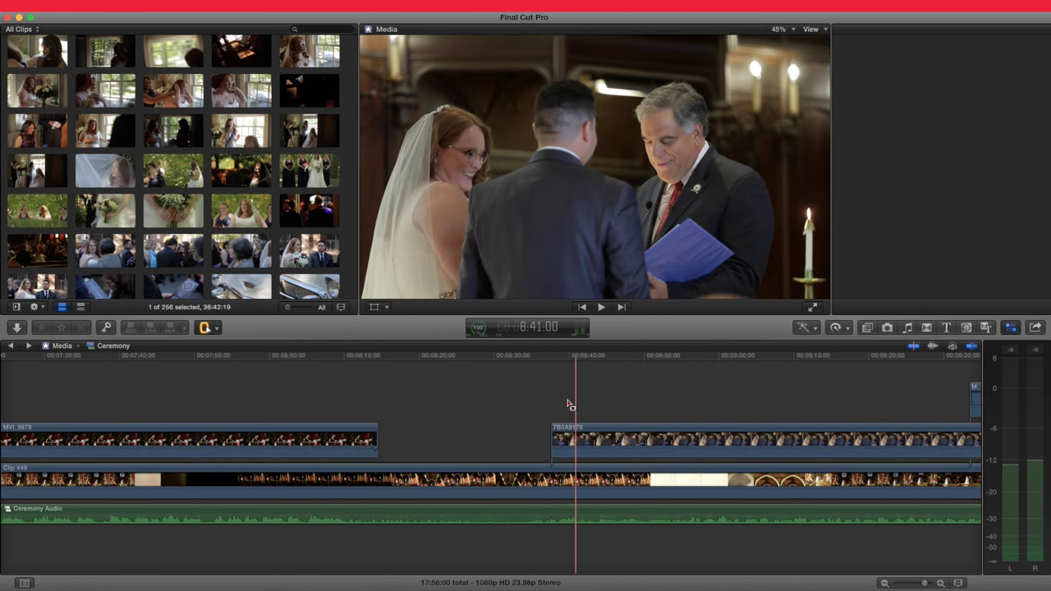
- Remove the start of the remaining MVI_9879 piece, from about 9:33 to 9:53, up to the steady shot of the couple
key("space")
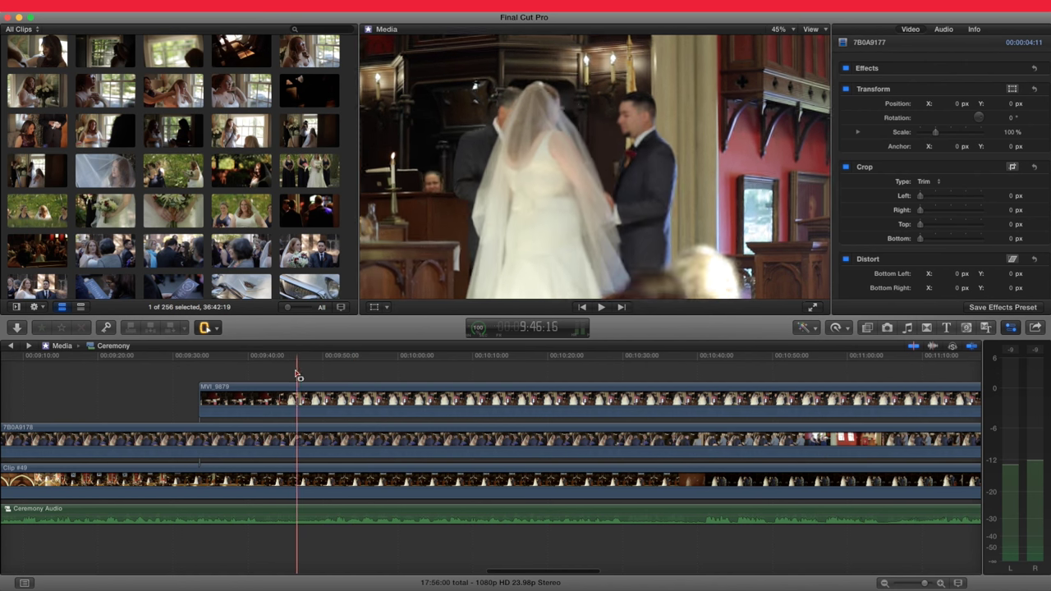
left_click_drag(346, 399, 196, 399)
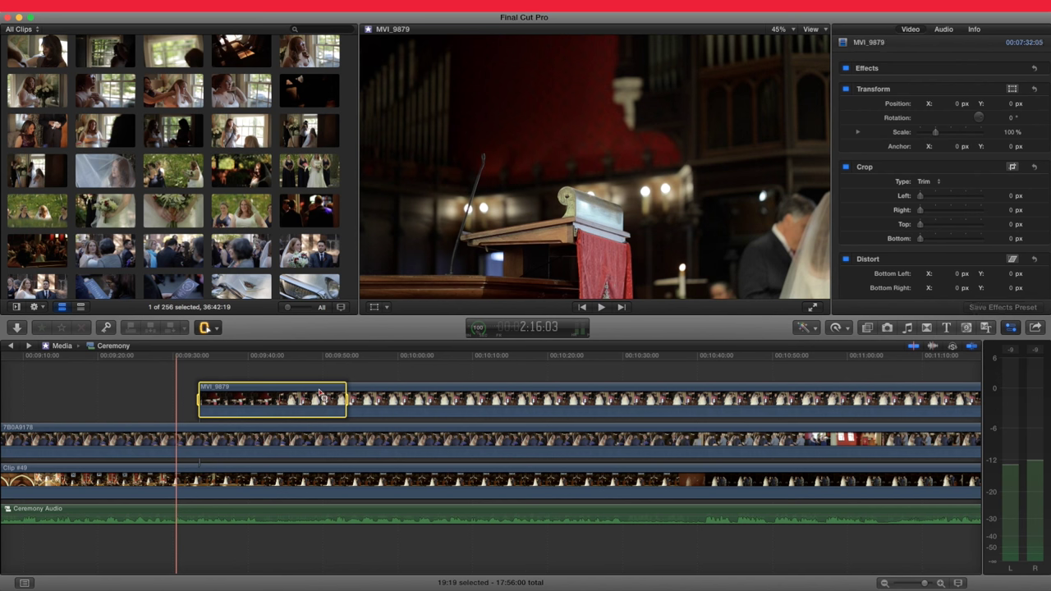
key("BackSpace")
- Delete the MVI_9879 range from about 13:56 to 15:14, following the front view of the couple holding hands
scroll(353, 400, "right", 6)
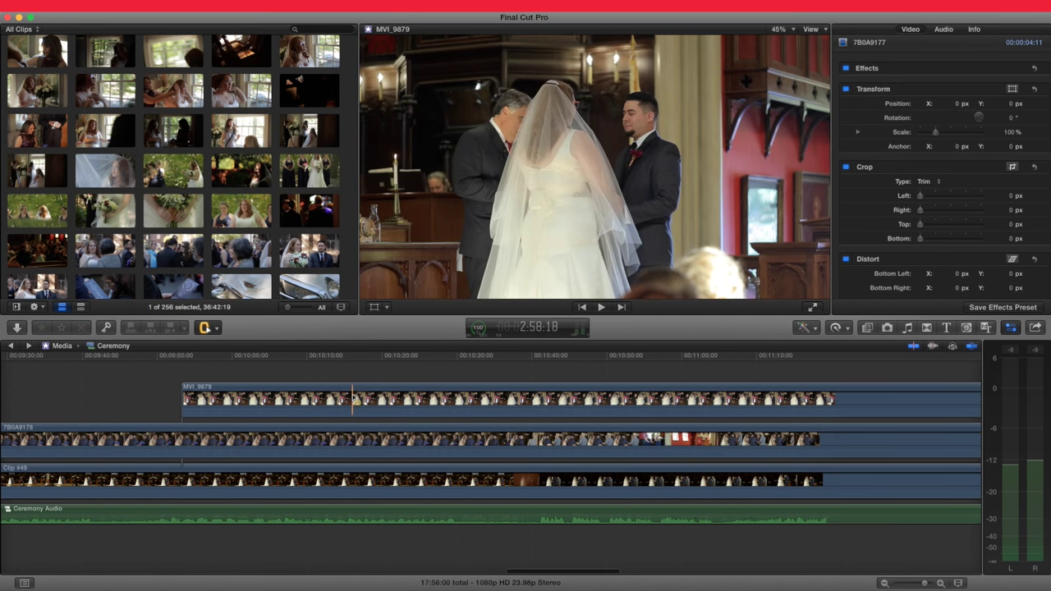
scroll(446, 401, "right", 9)
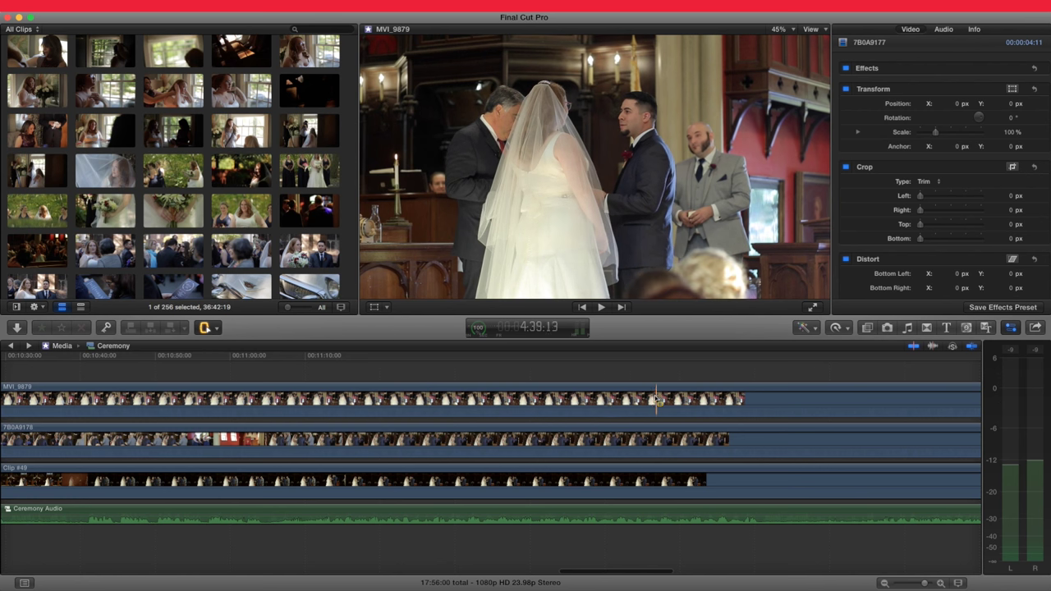
scroll(649, 400, "right", 9)
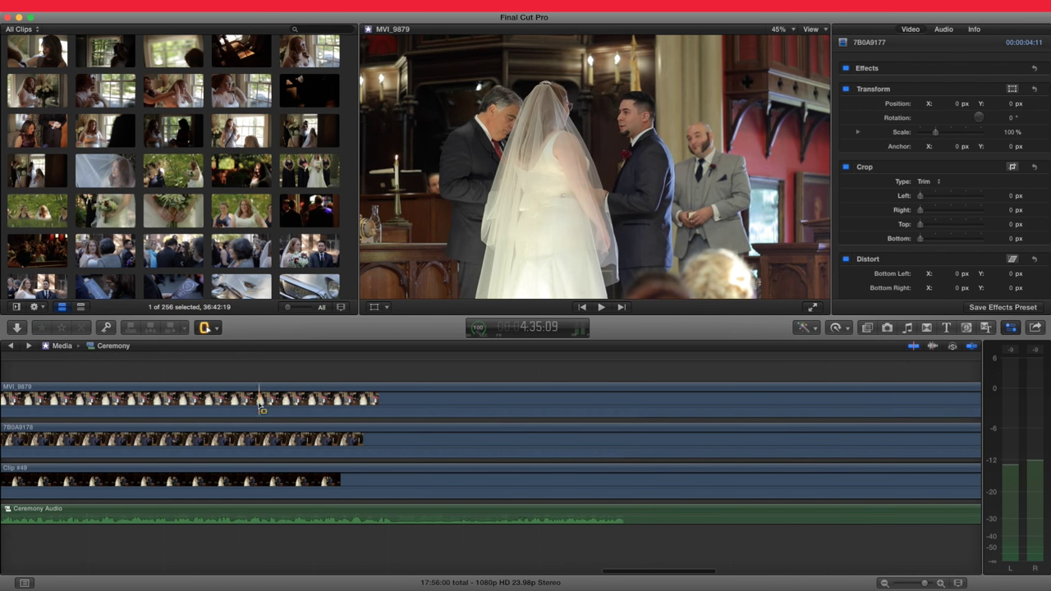
scroll(626, 400, "right", 10)
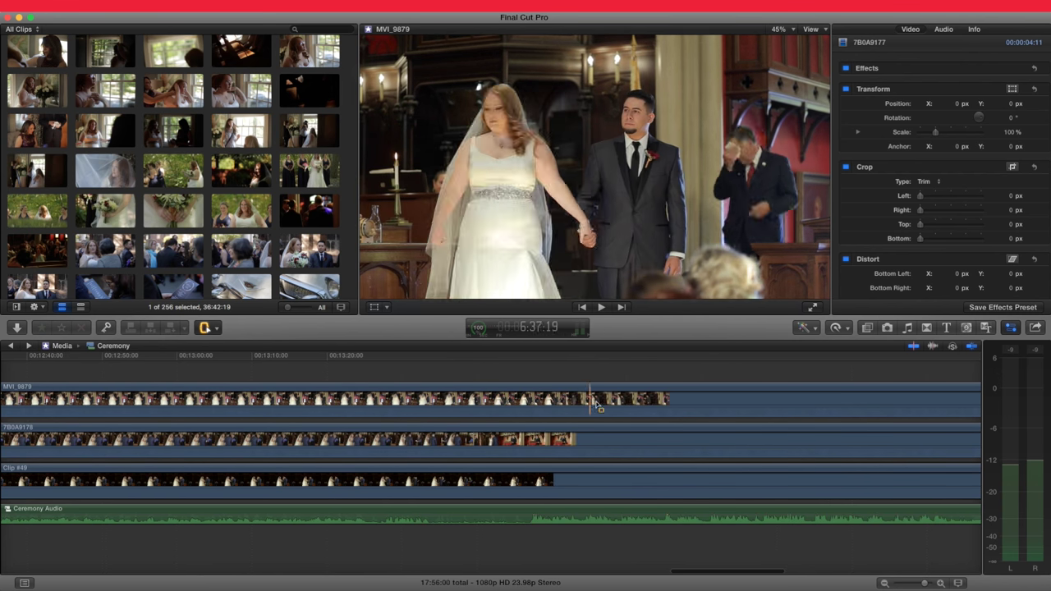
scroll(637, 405, "right", 2)
scroll(639, 405, "right", 6)
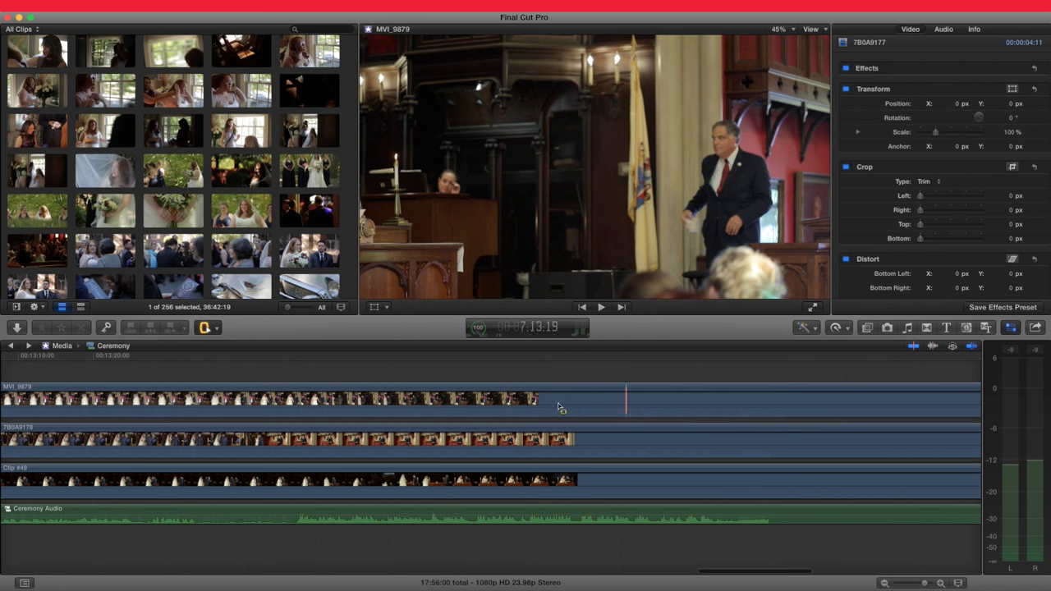
scroll(172, 399, "left", 5)
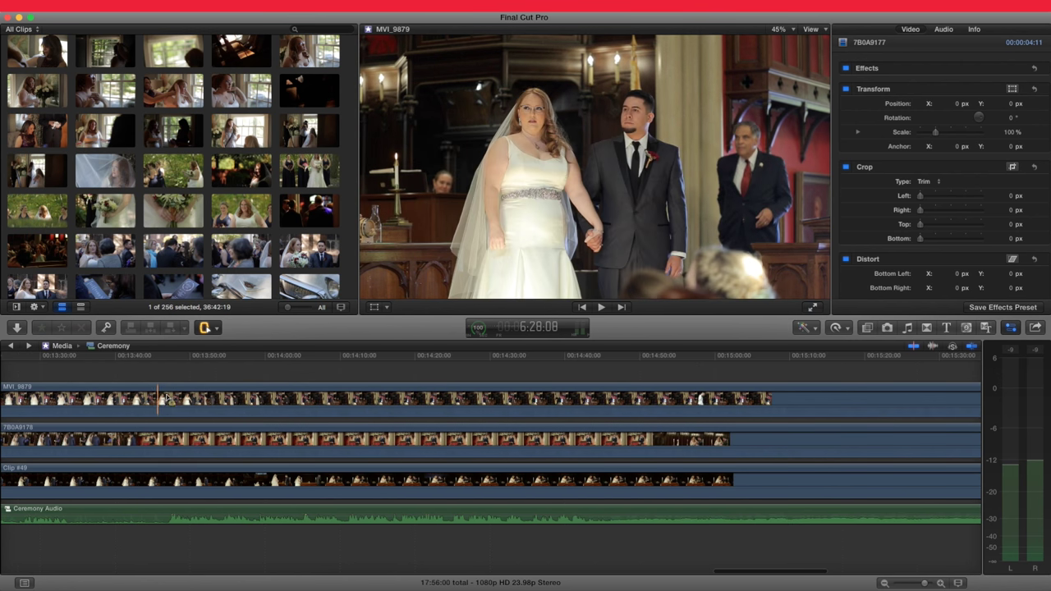
mouse_move(240, 399)
left_mouse_down()
mouse_move(887, 401)
mouse_move(816, 400)
left_mouse_up()
key("Delete")
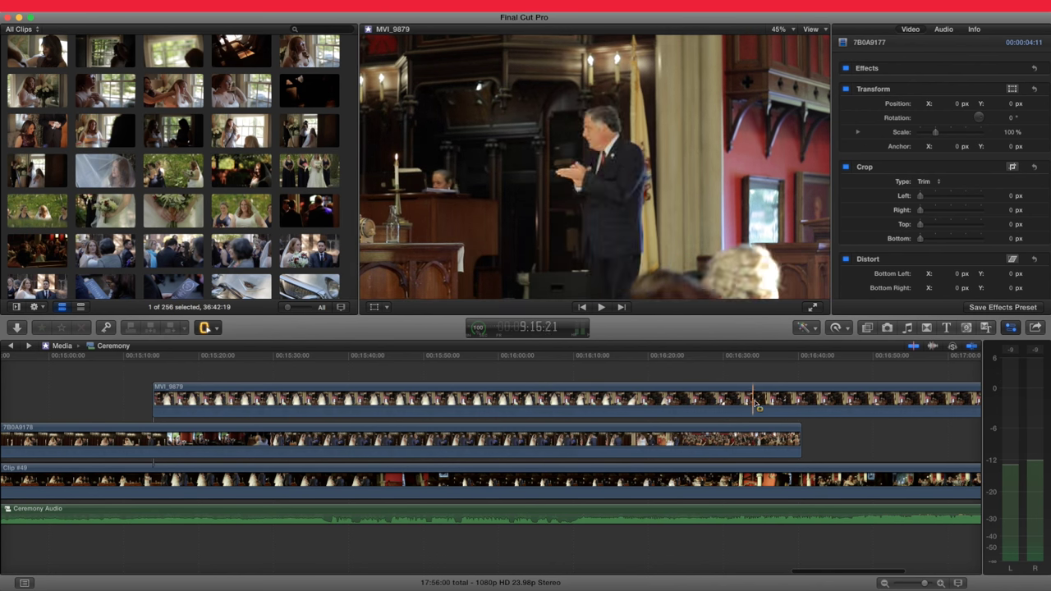
- Delete the tail of the last MVI_9879 piece, from about 16:21 to its end, once the bride walks off
scroll(706, 402, "right", 10)
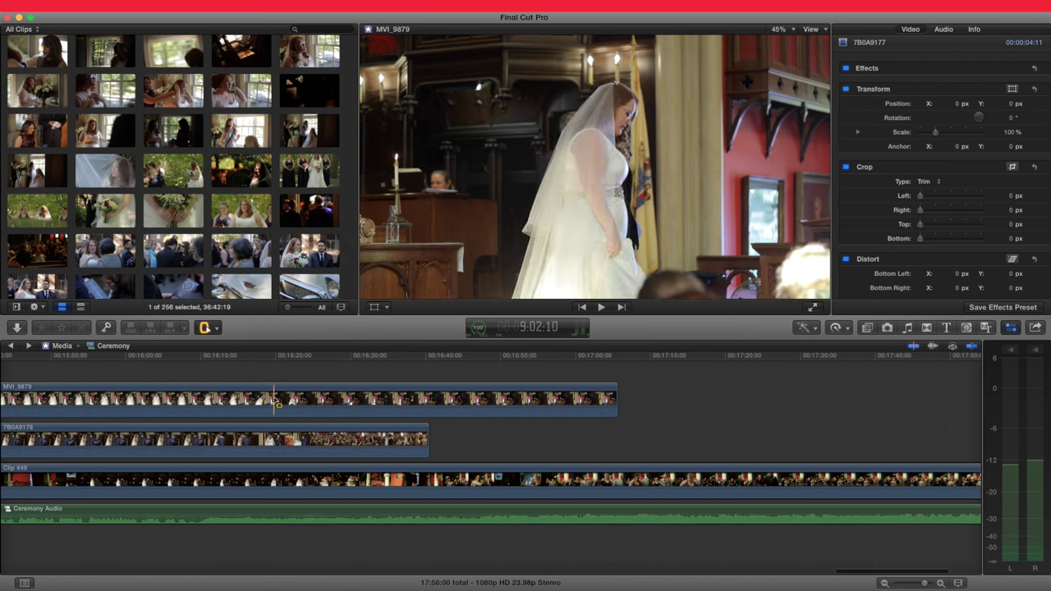
left_click_drag(286, 401, 642, 401)
key("Delete")
left_click(533, 407)
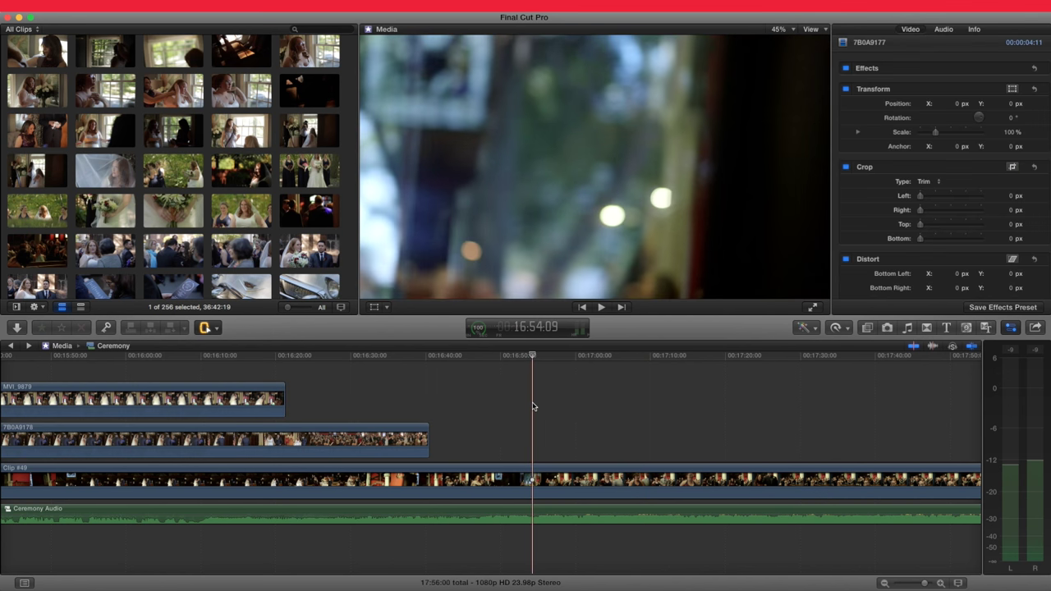
- Disable the two top-lane MVI_9879 pieces and all the 7B0A9177 pieces before about 5:45
key("shift+z")
key("a")
left_click(464, 384)
left_click_drag(464, 384, 786, 401)
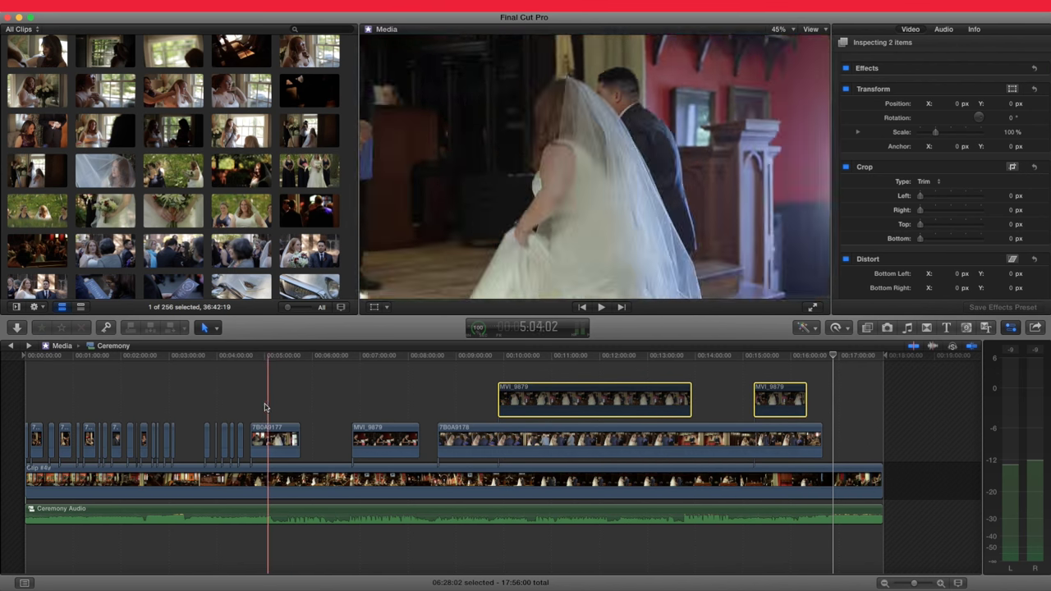
left_click_drag(302, 407, 25, 448)
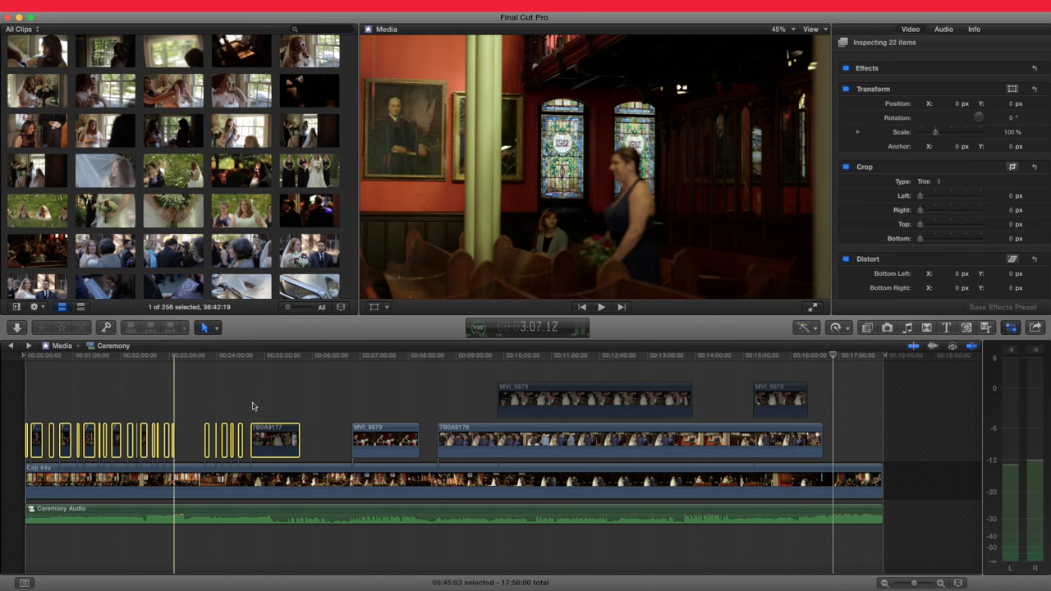
key("v")
left_click(299, 403)
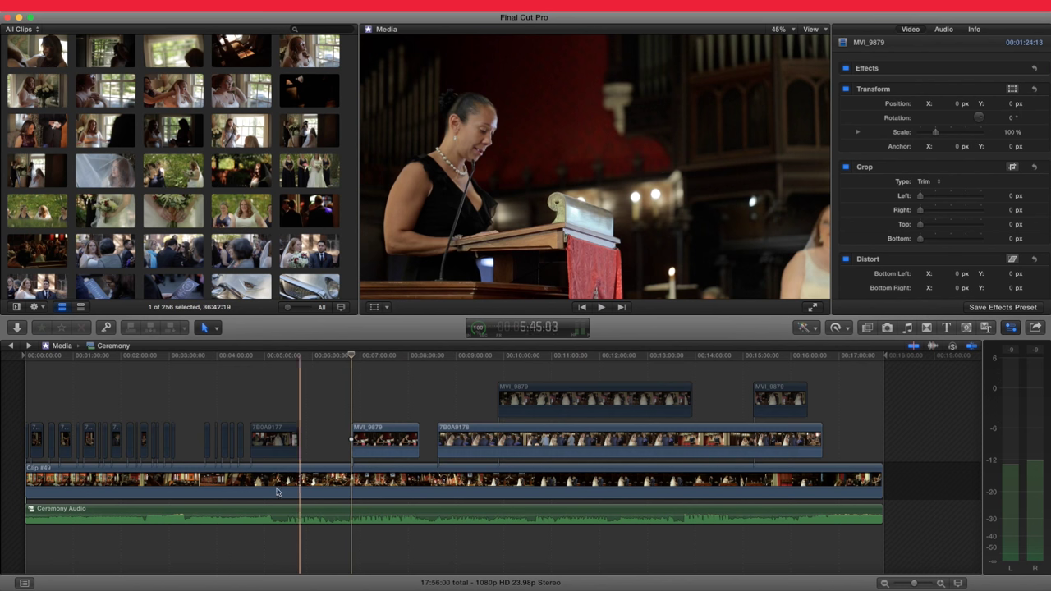
- Delete the 7B0A9178 range from about 8:45 to 8:49, near the start of the clip
key("z")
left_click_drag(335, 411, 438, 446)
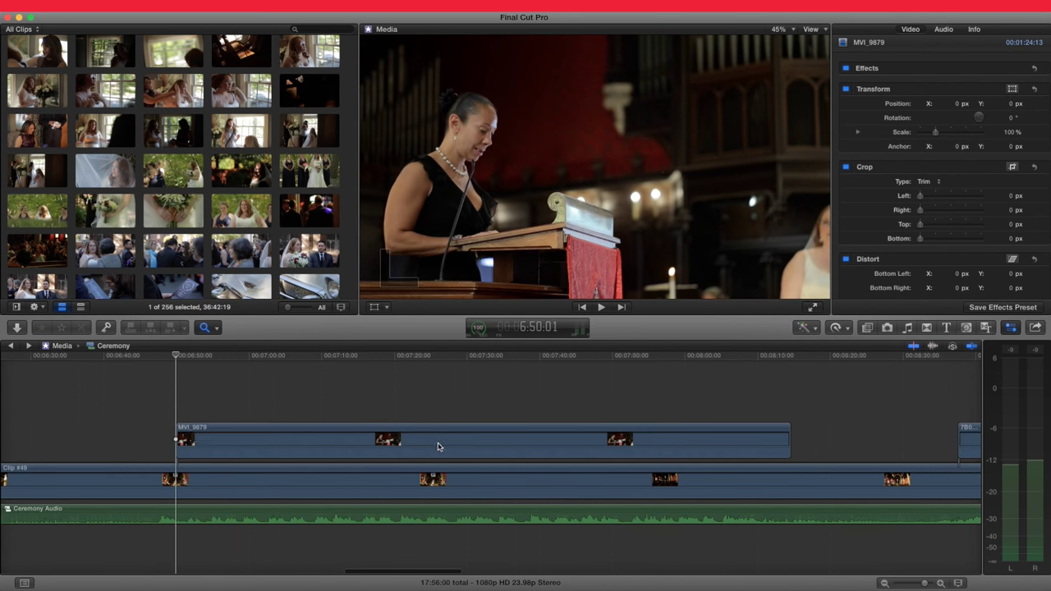
key("t")
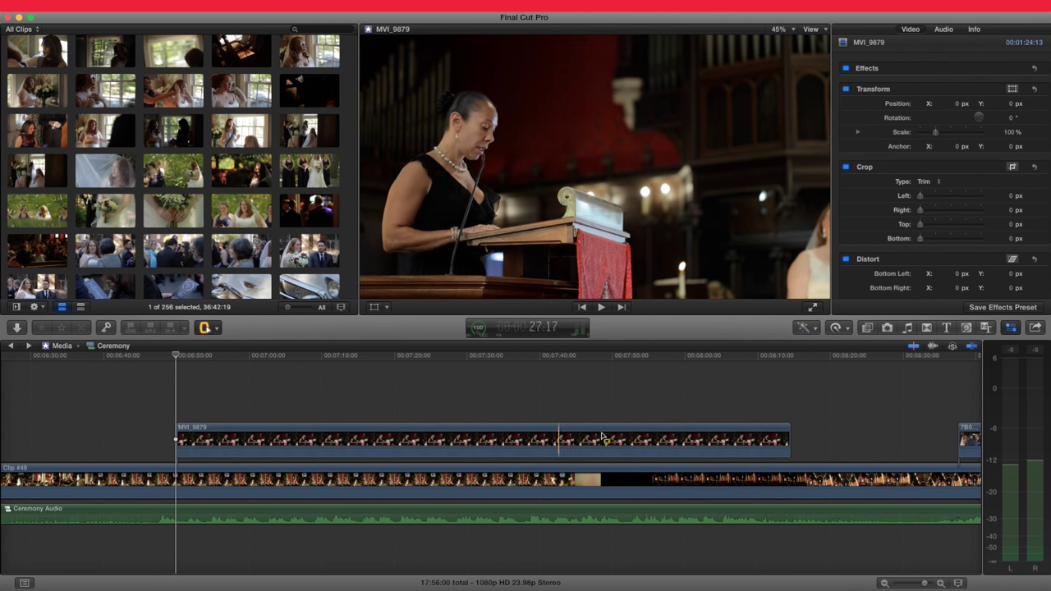
key("a")
left_click(539, 436)
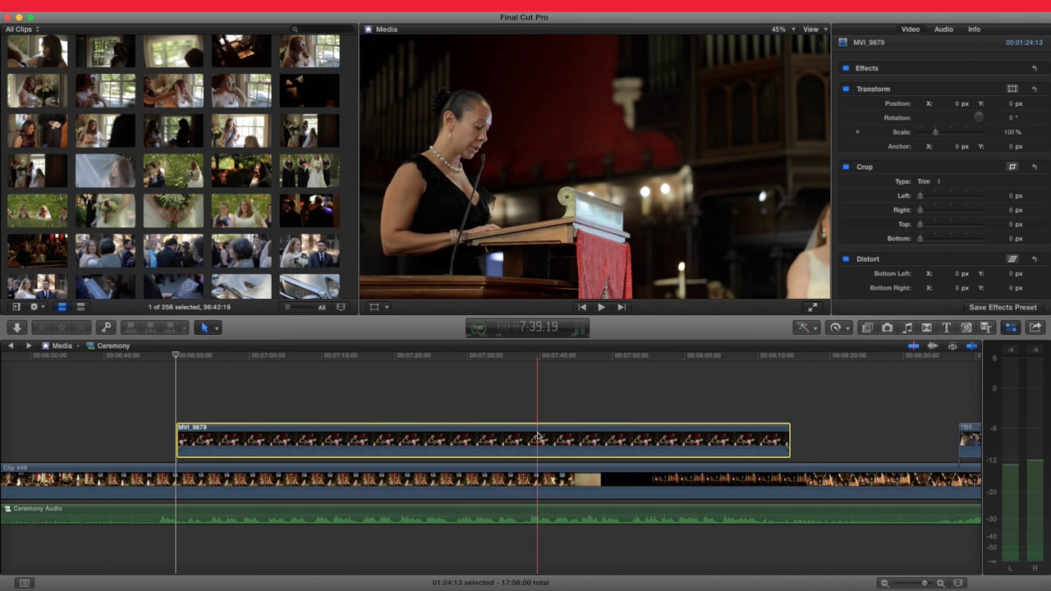
scroll(540, 436, "right", 10)
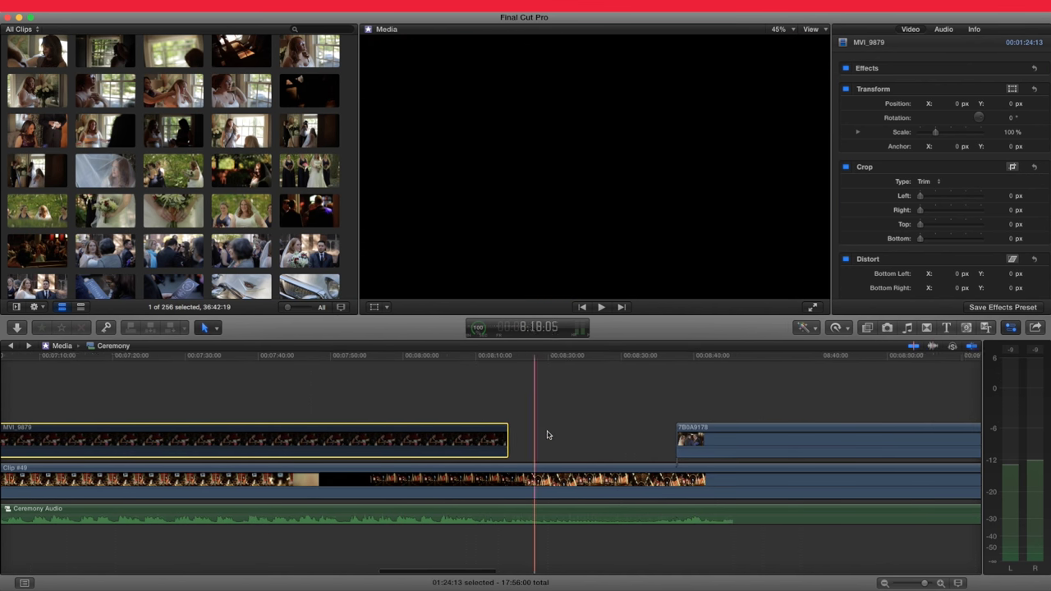
scroll(541, 433, "right", 10)
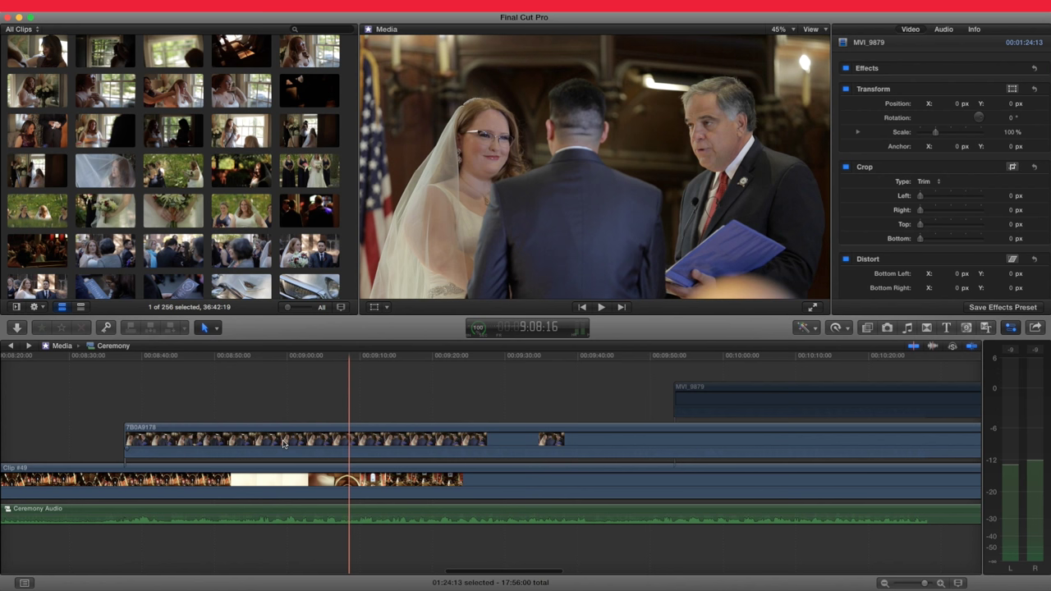
key("t")
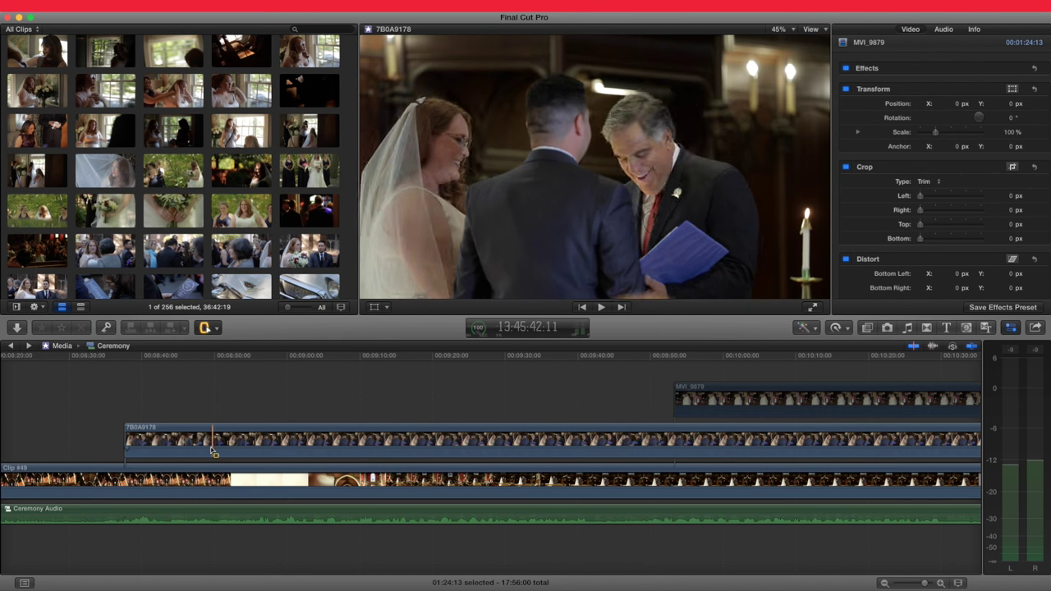
left_click_drag(184, 446, 214, 449)
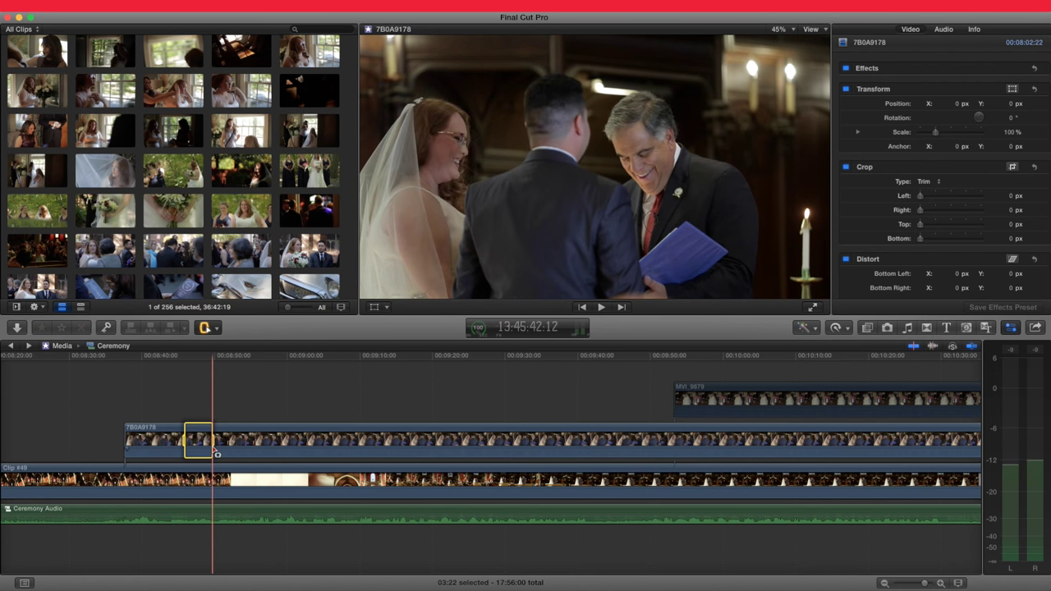
key("Delete")
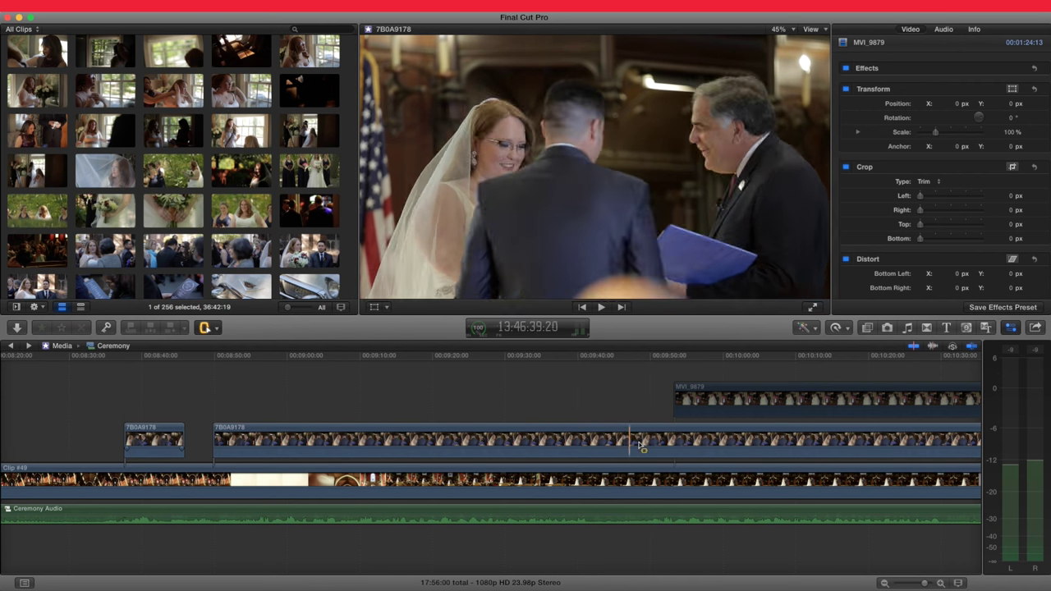
- Examine 7B0A9178 against Clip #49 around 10:37, where the man in the grey suit steps into the shot
scroll(761, 447, "right", 10)
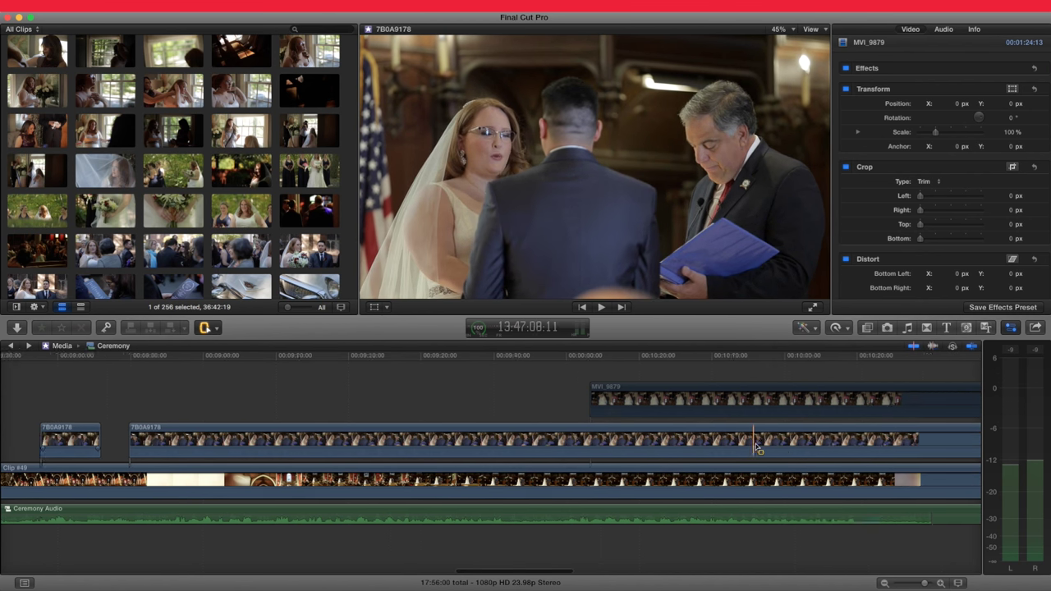
scroll(240, 451, "left", 1)
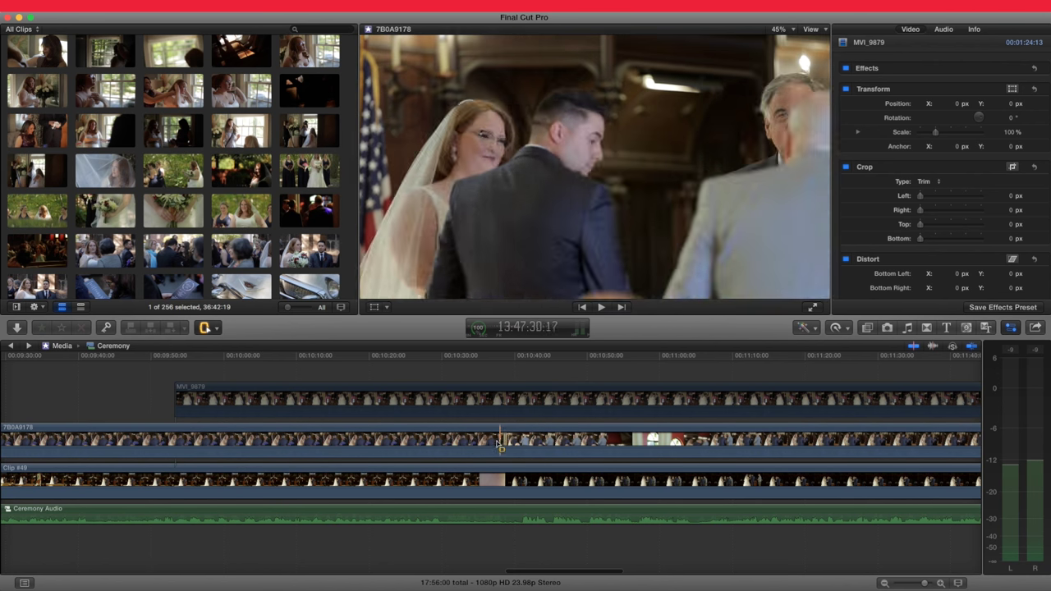
key("space")
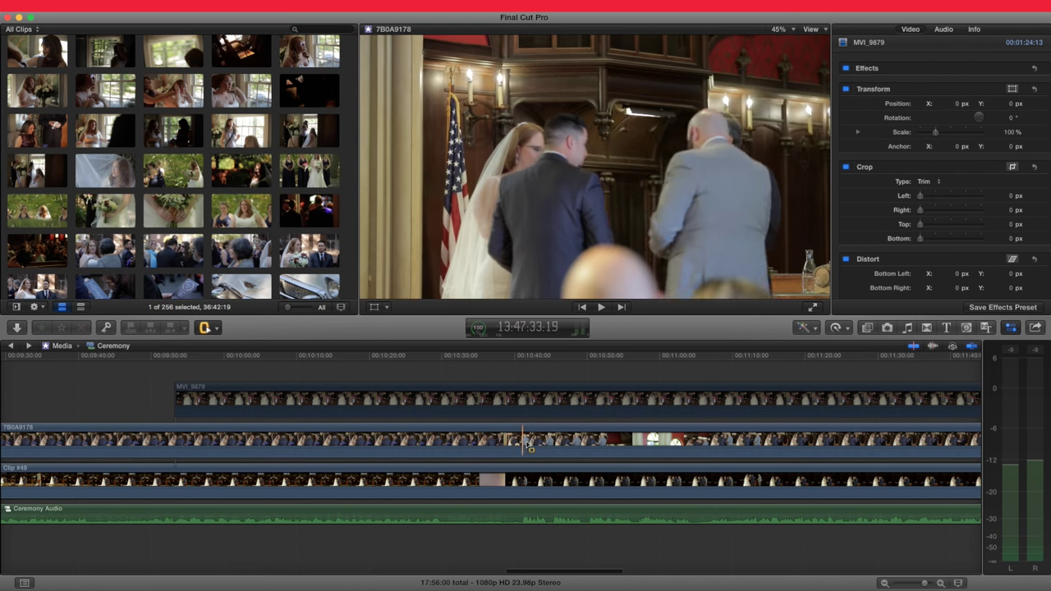
left_click(502, 478)
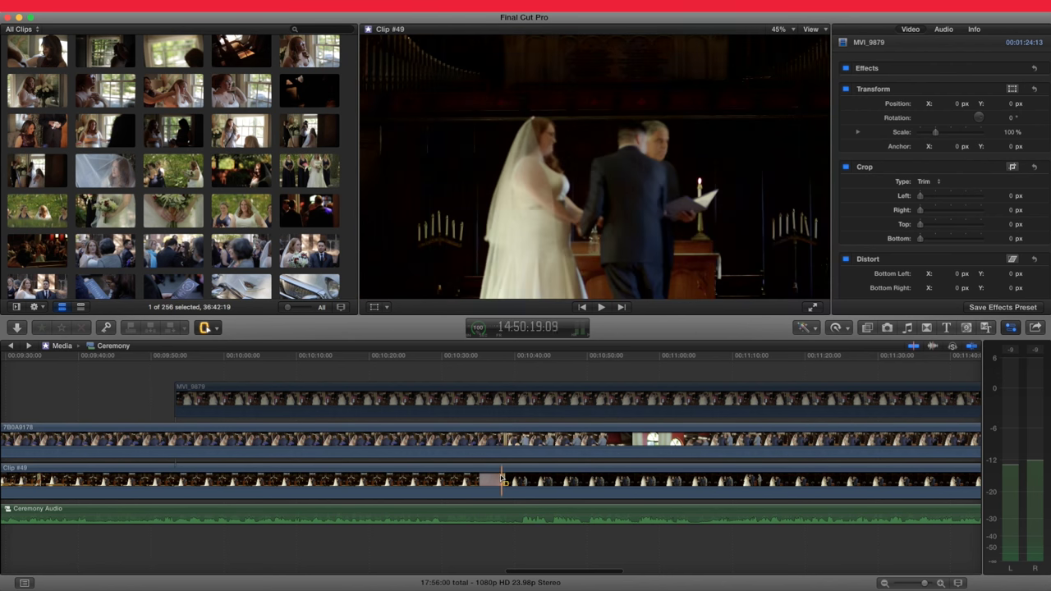
left_click_drag(493, 479, 502, 479)
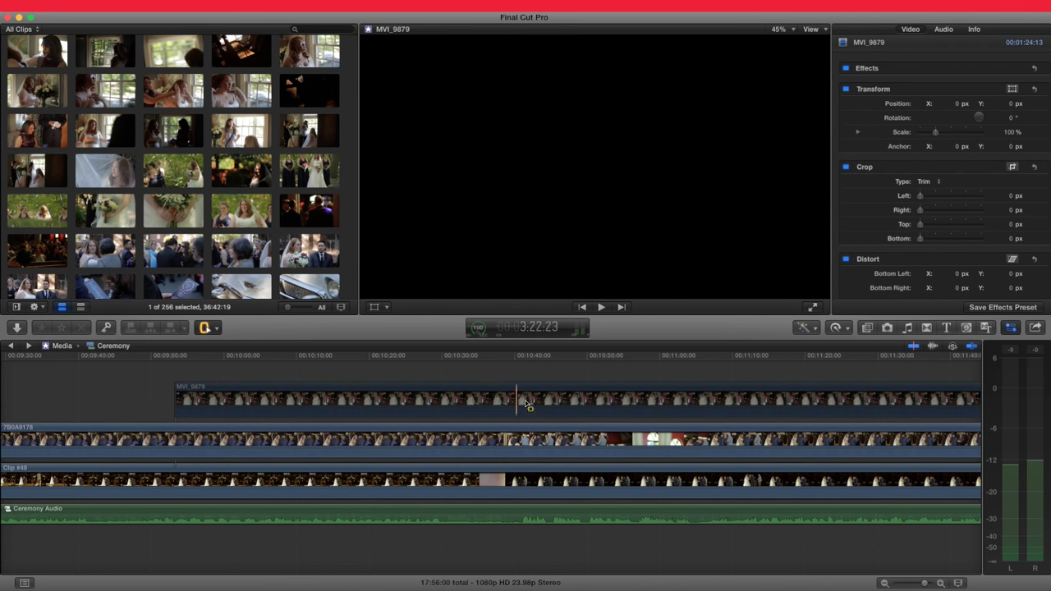
scroll(525, 440, "right", 5)
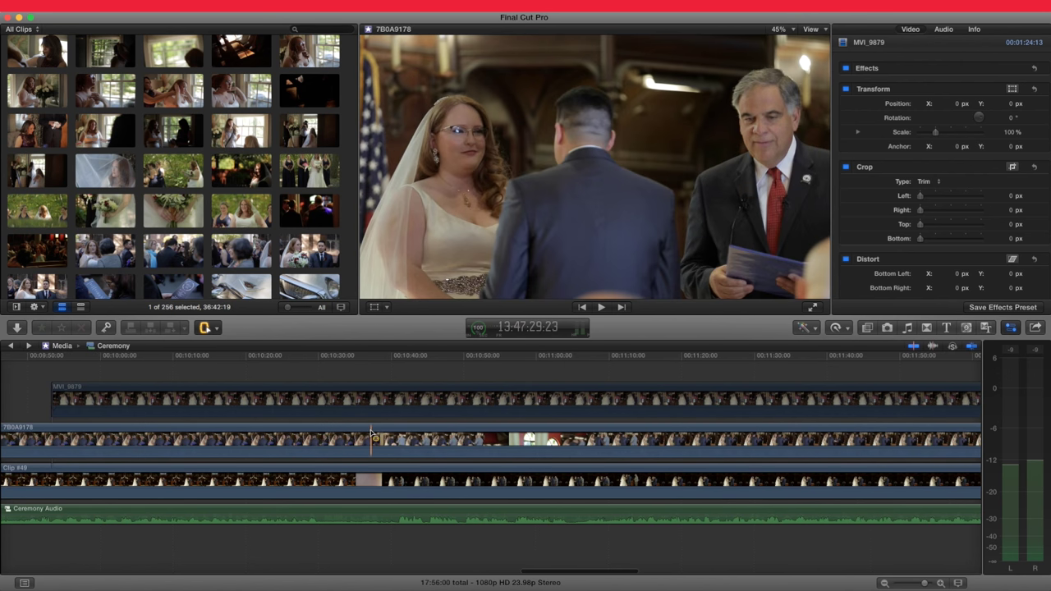
key("a")
left_click(372, 431)
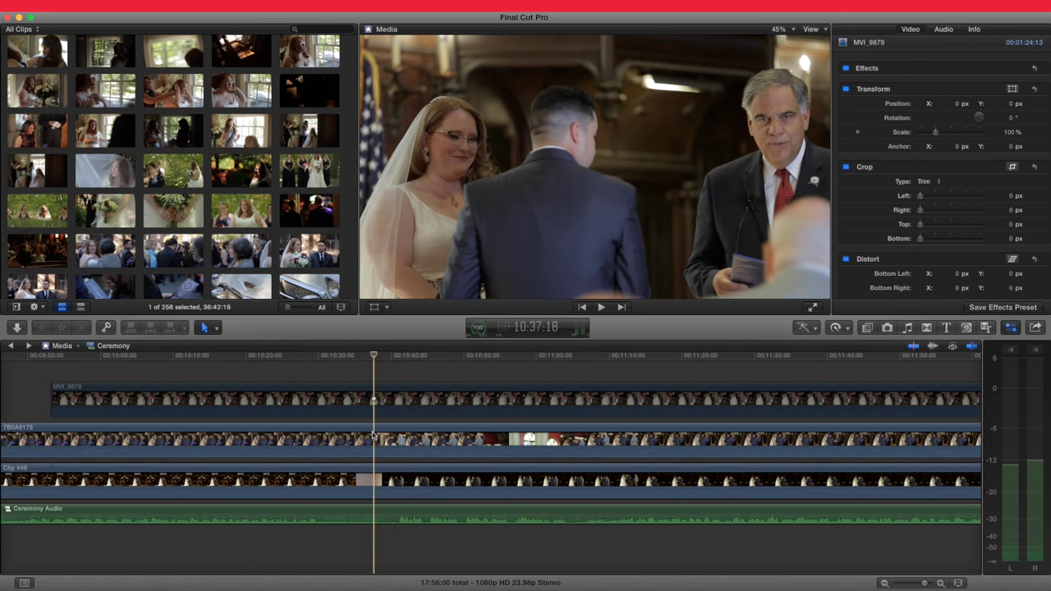
left_click(376, 438)
left_click(376, 472)
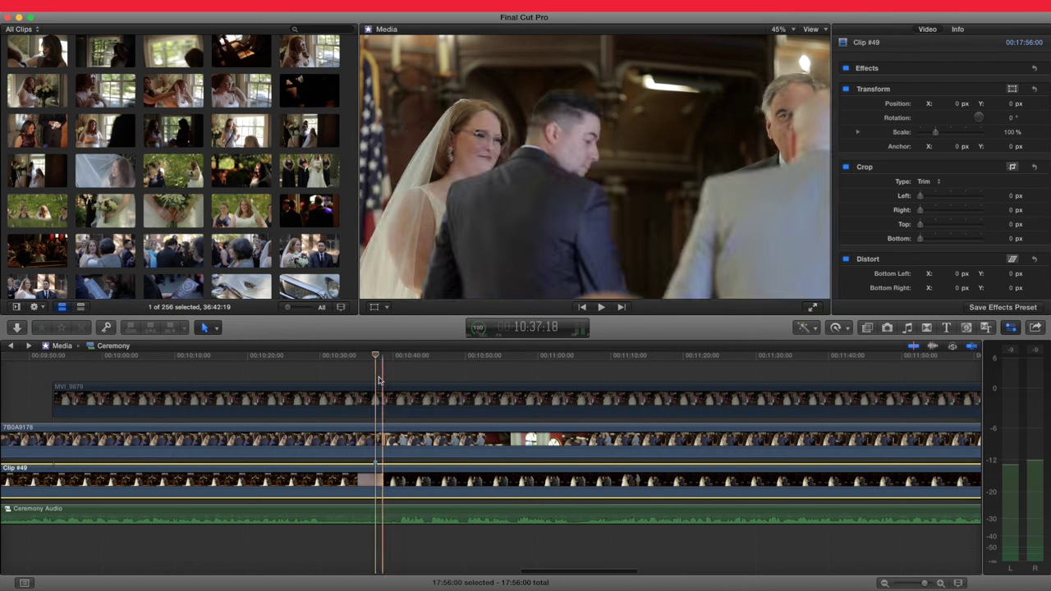
left_click(377, 430)
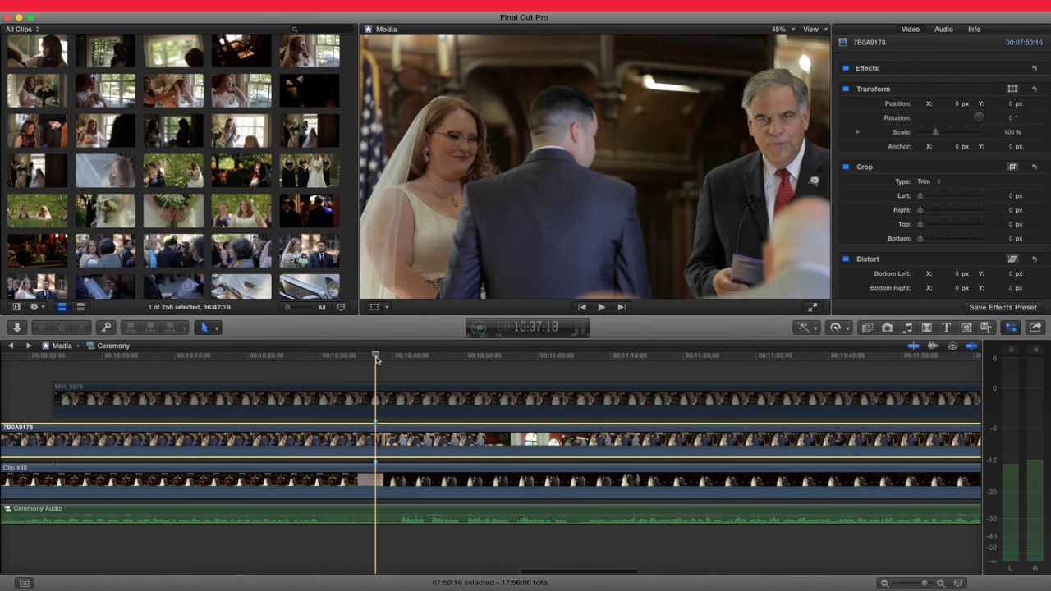
- Delete the 7B0A9178 range from about 10:51 to 11:09, covering the camera reframing up to the steady group shot
key("b")
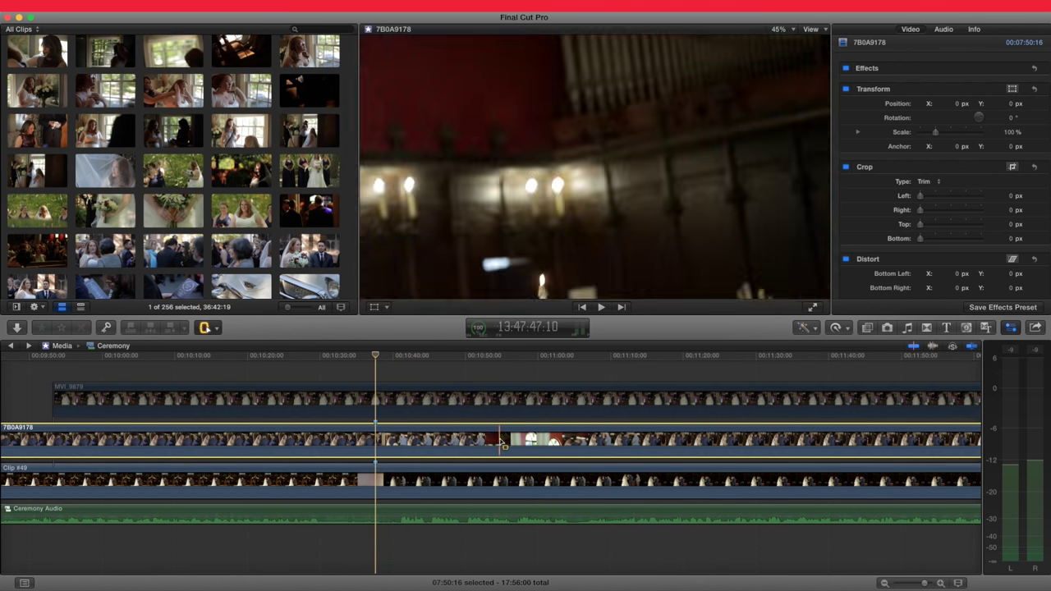
left_click_drag(499, 442, 605, 444)
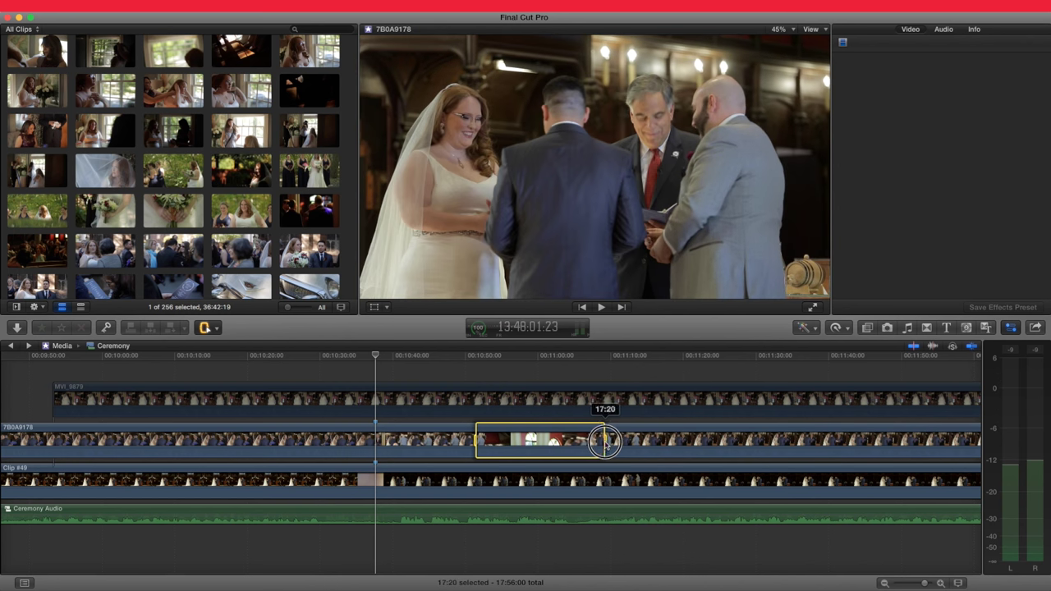
key("Delete")
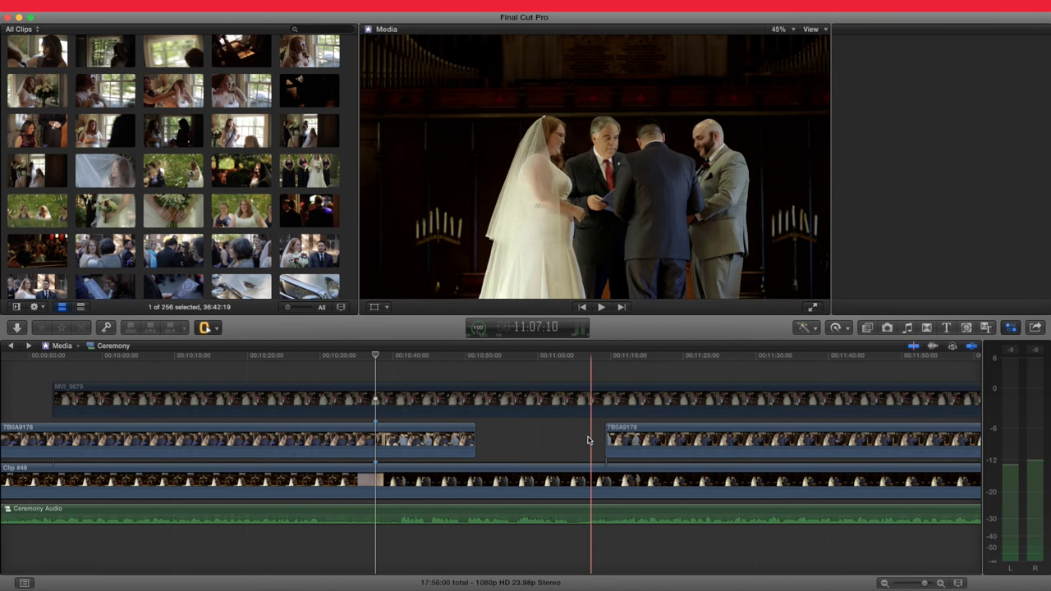
- Delete the 7B0A9178 range from about 13:40 to 13:52, where the camera moves away from the couple and the officiant
scroll(593, 441, "right", 5)
scroll(593, 441, "right", 5)
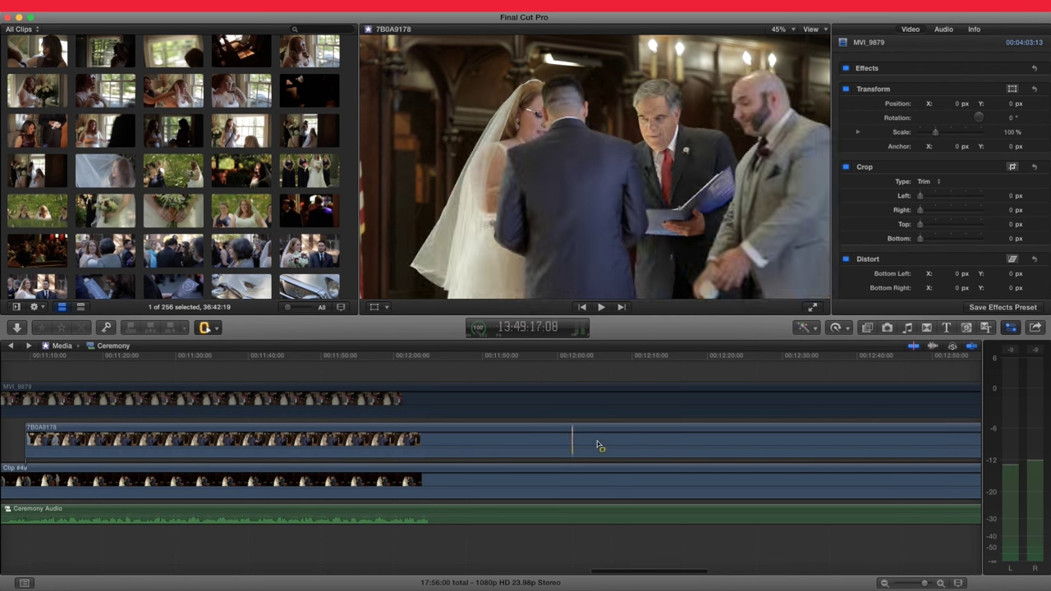
scroll(762, 447, "right", 6)
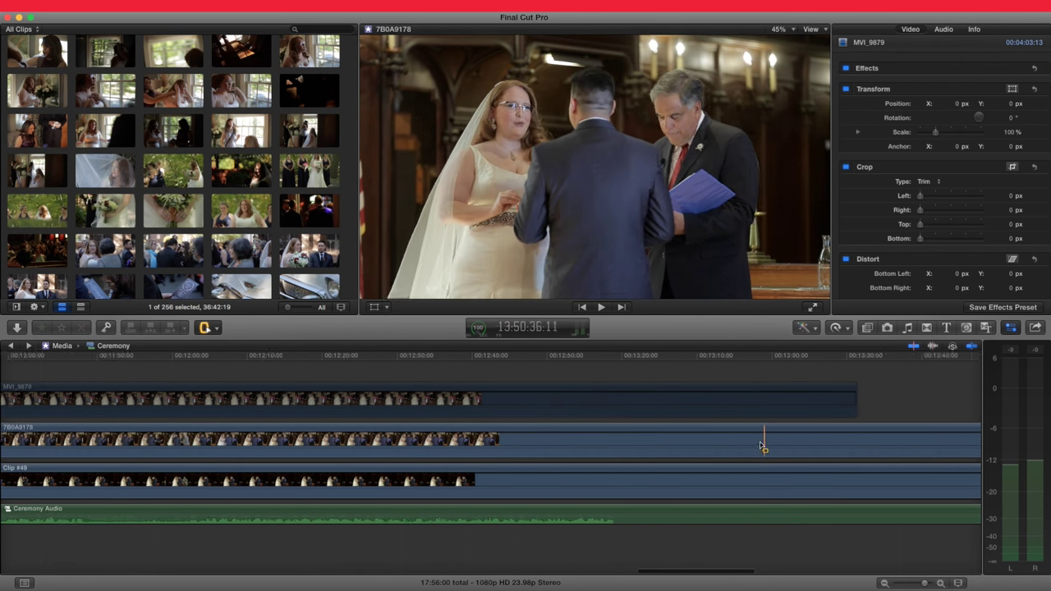
scroll(762, 447, "right", 3)
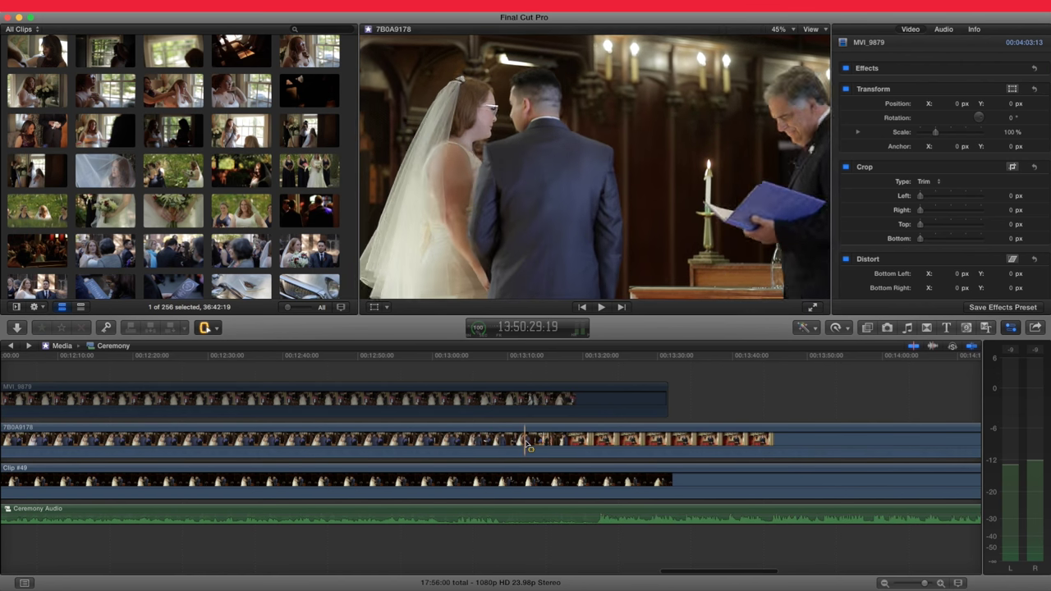
left_click_drag(545, 442, 629, 446)
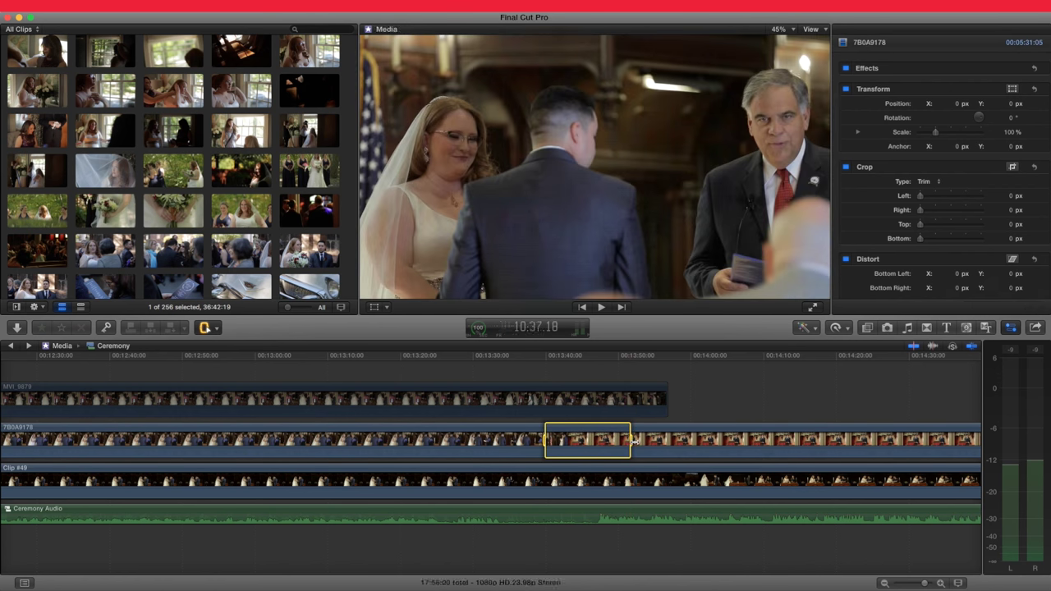
key("Delete")
- Delete the 7B0A9178 ranges with camera swings from about 14:50 to 15:01 and from about 15:08 to 15:19
scroll(620, 441, "right", 10)
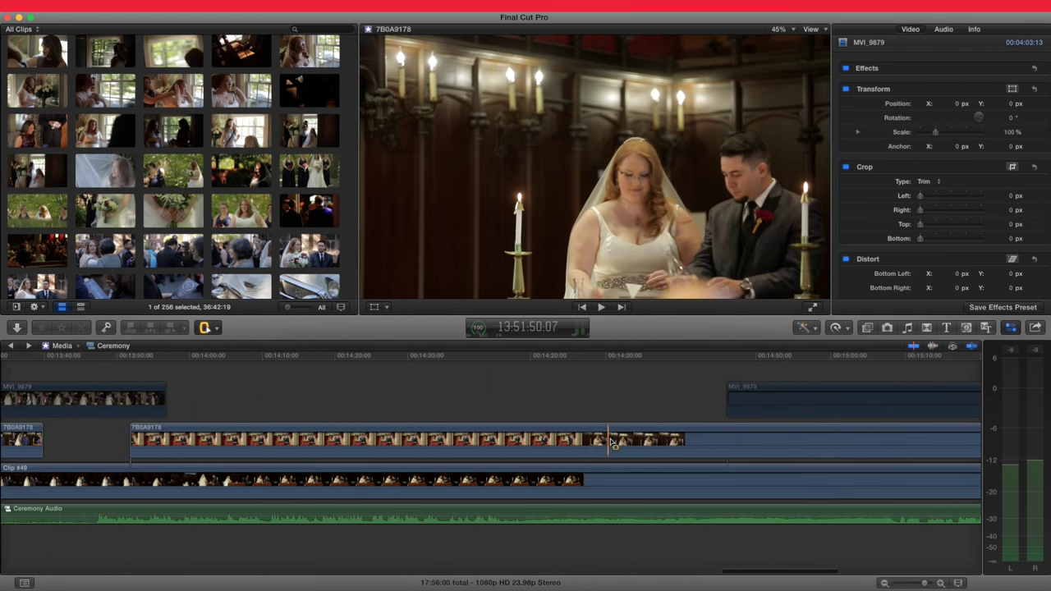
scroll(611, 443, "right", 3)
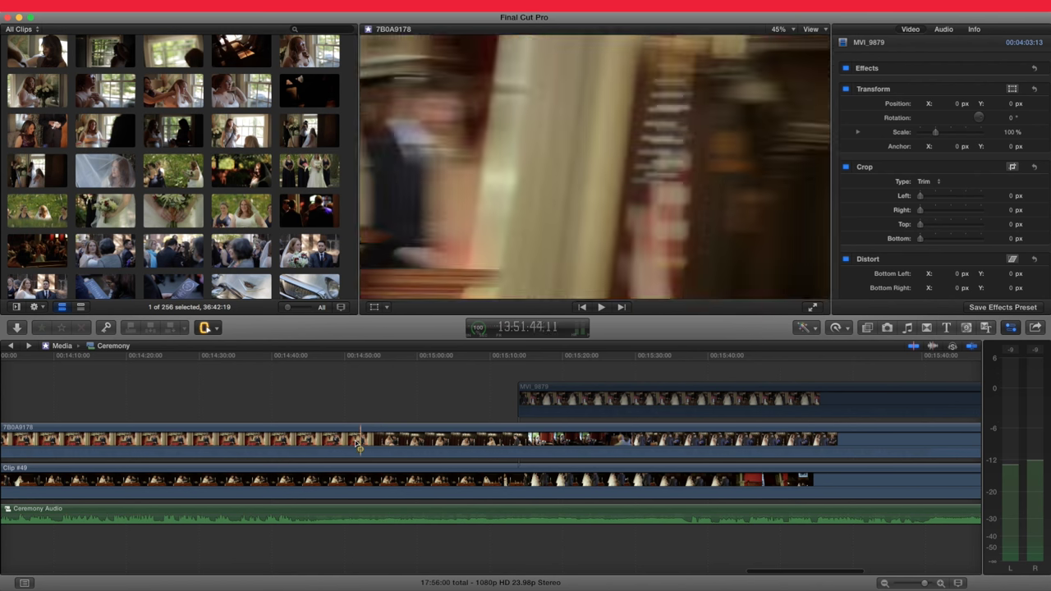
left_click_drag(343, 442, 424, 443)
key("Delete")
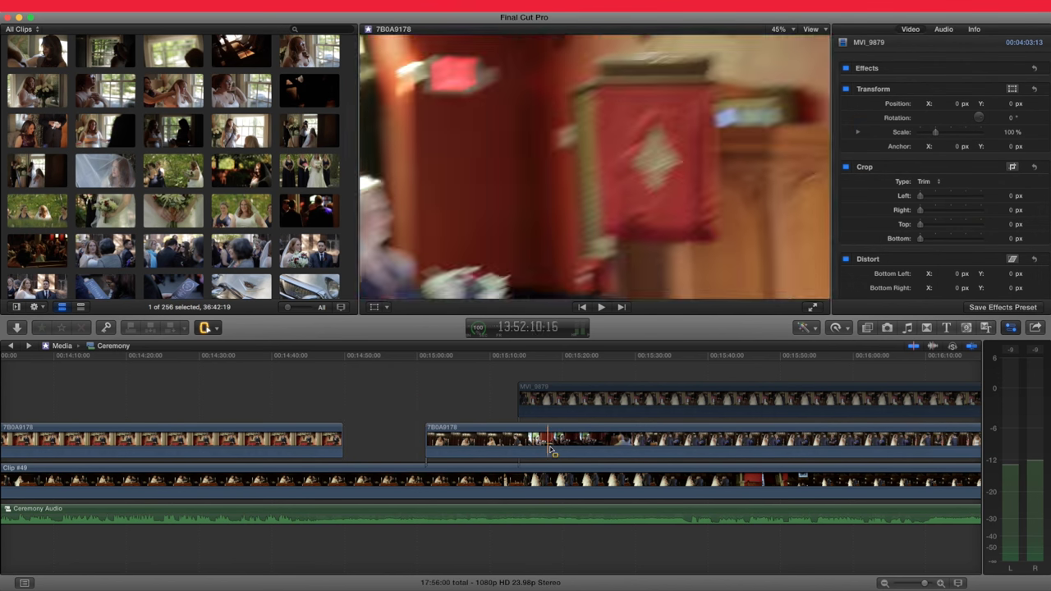
left_click_drag(482, 451, 550, 448)
key("Delete")
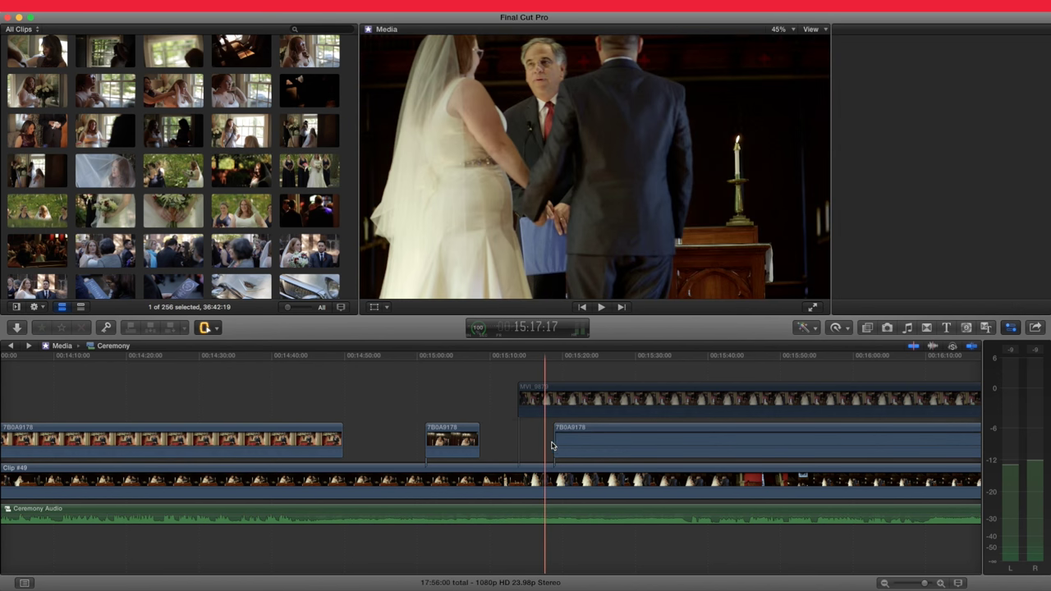
- Delete the 7B0A9178 ranges from about 15:22 to 15:34 and from about 16:18 to 16:26
key("super+4")
scroll(552, 446, "right", 5)
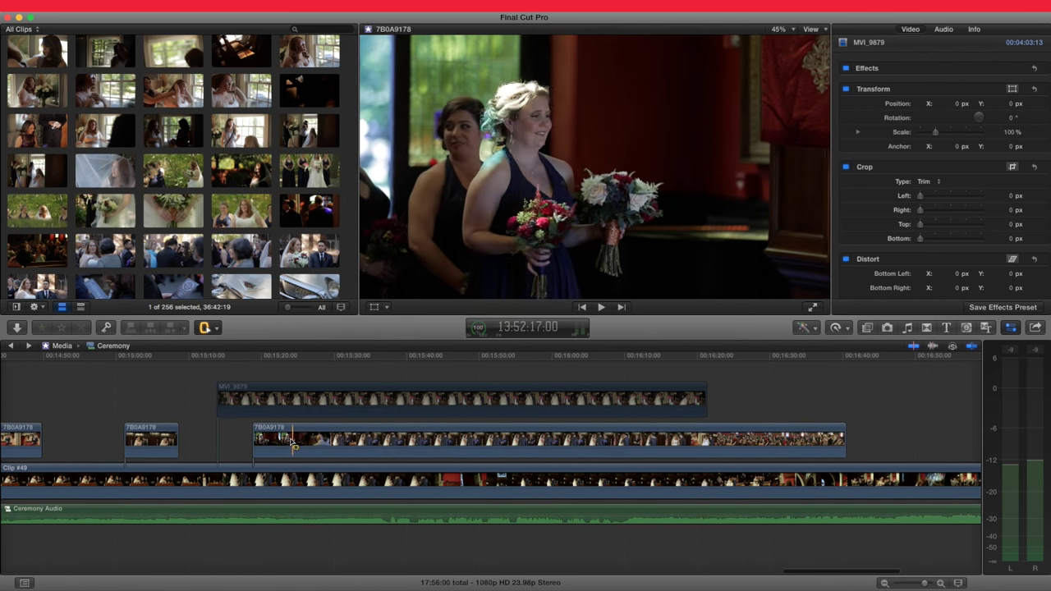
left_click_drag(276, 443, 371, 448)
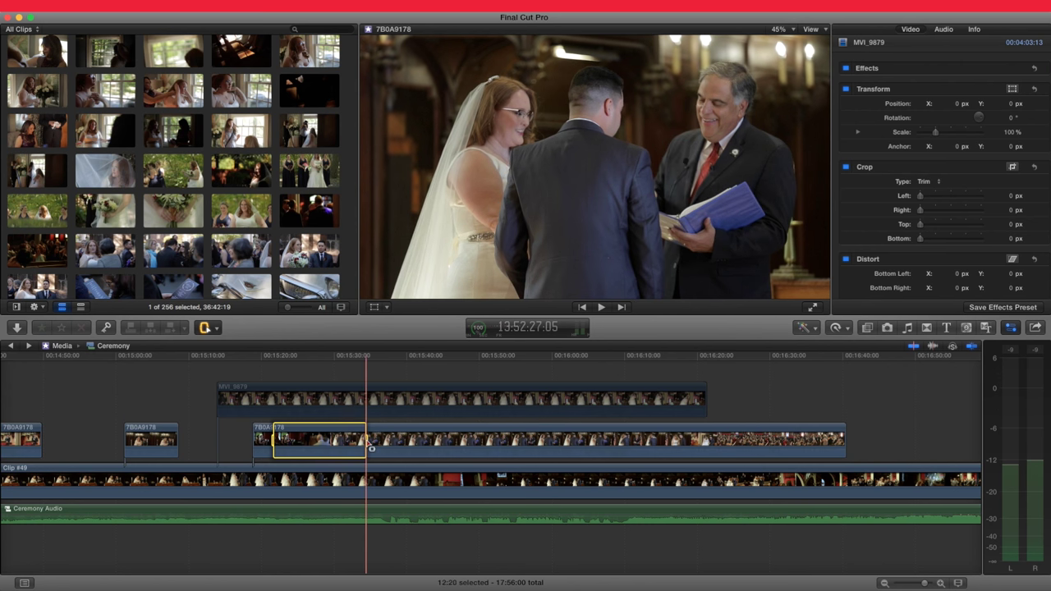
key("Delete")
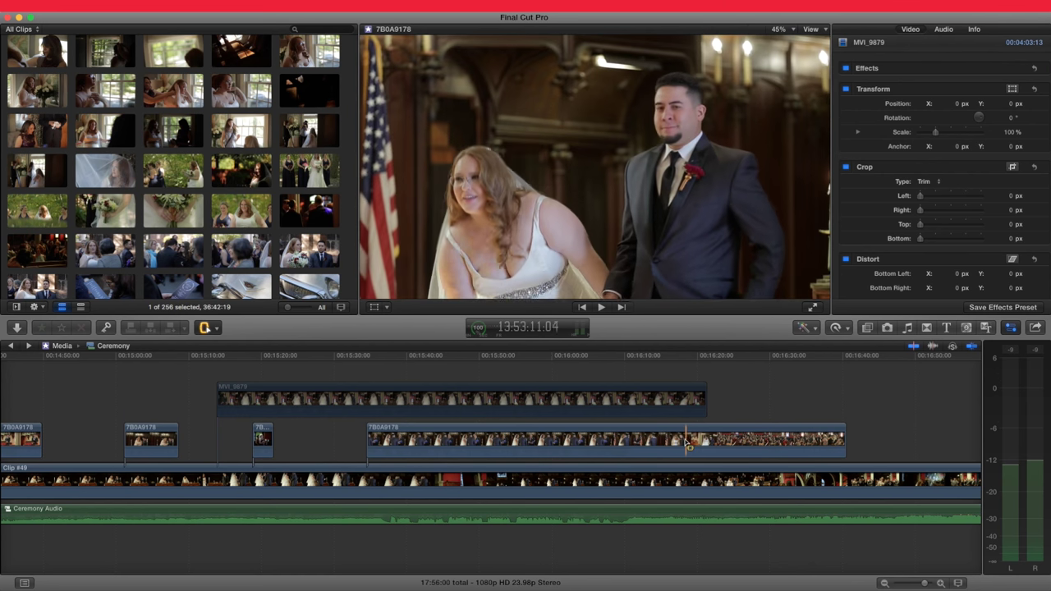
left_click_drag(682, 444, 742, 441)
key("Delete")
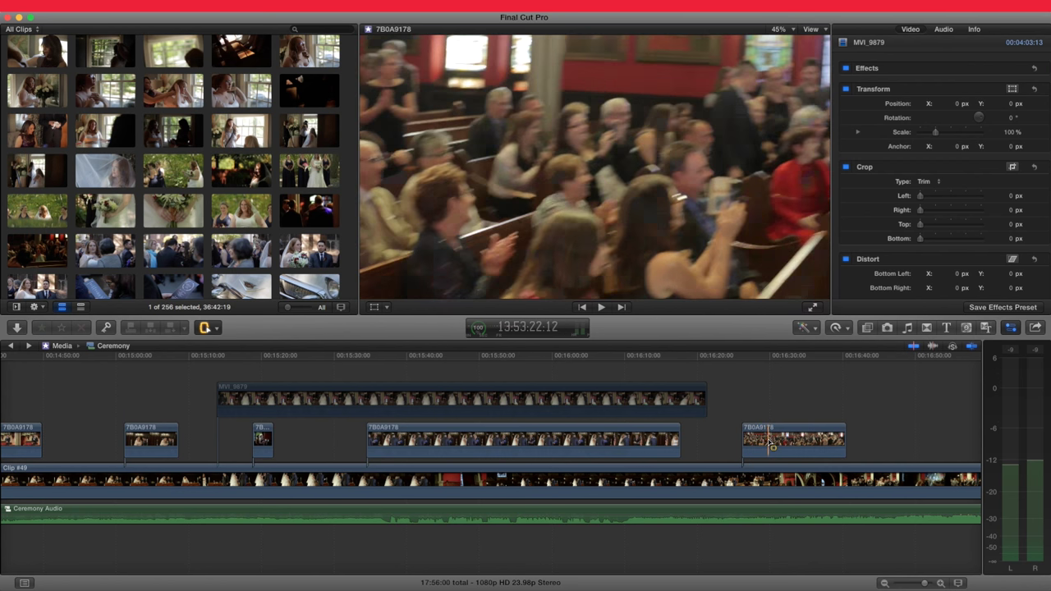
left_click_drag(762, 441, 785, 441)
key("Delete")
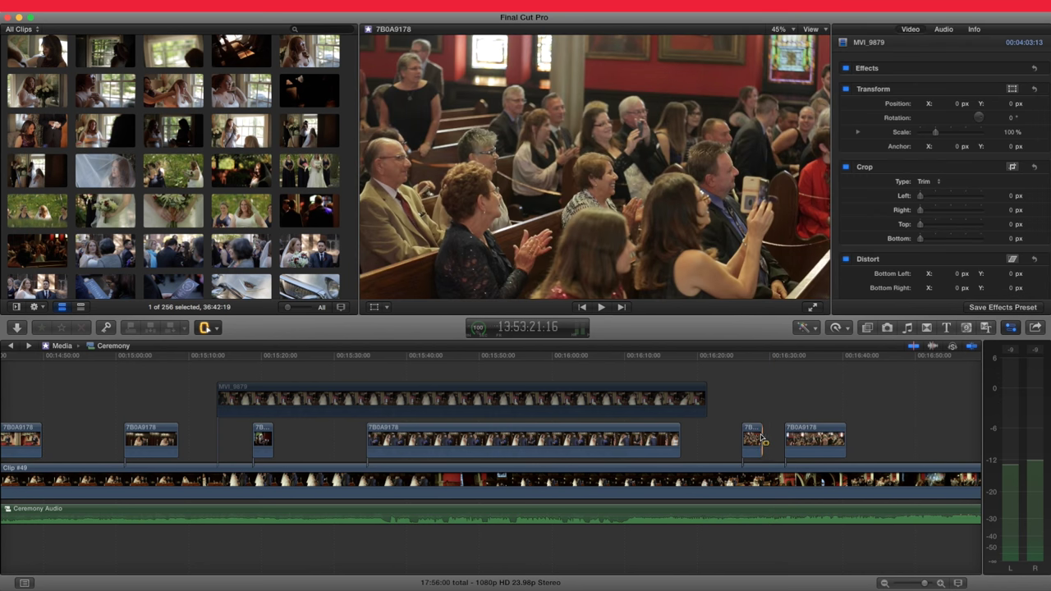
key("super+z")
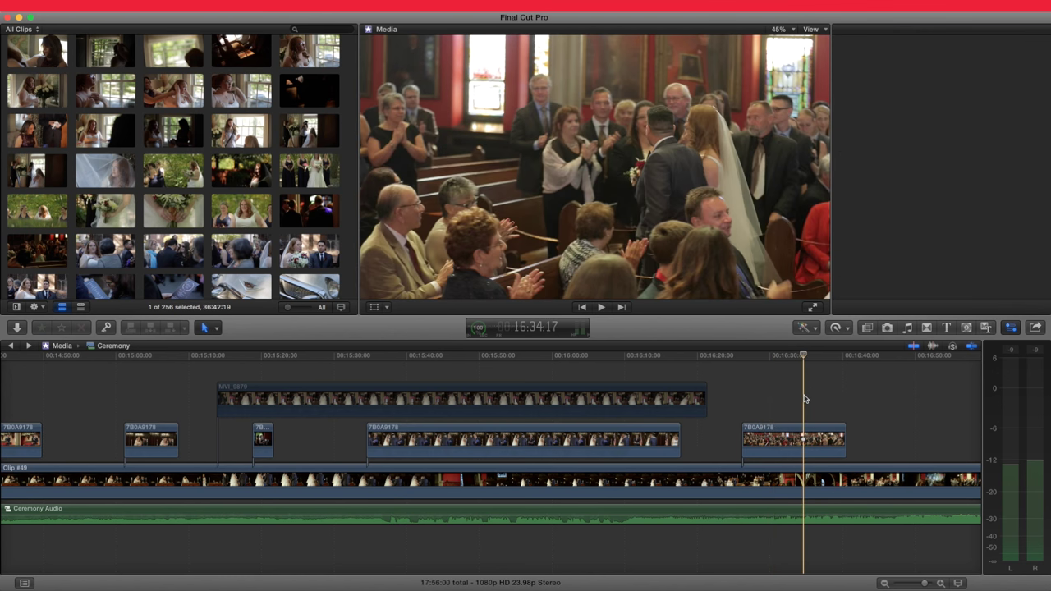
- Re-enable the two top-lane MVI_9879 pieces, the MVI_9879 clip in the lane below and all the 7B0A9177 pieces
key("shift+z")
left_click(769, 400)
left_click(538, 402, "super")
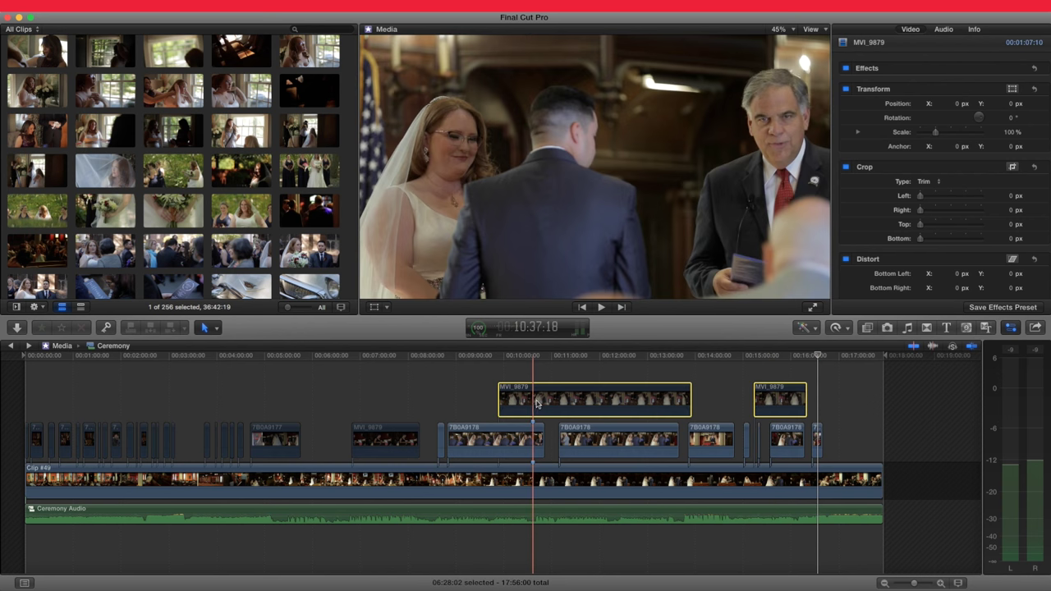
left_click(384, 439)
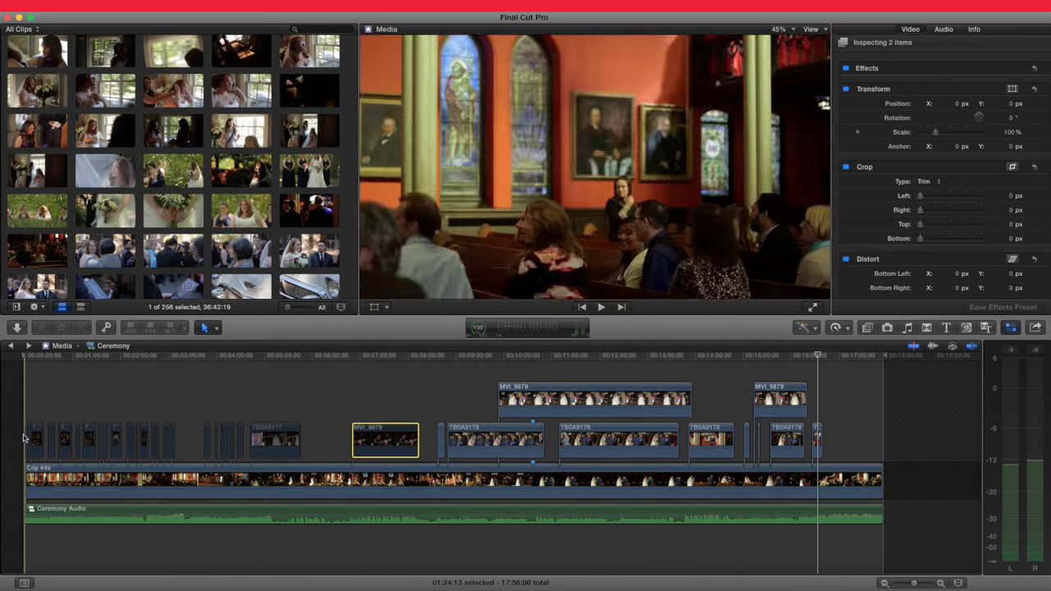
left_click(27, 439, "shift")
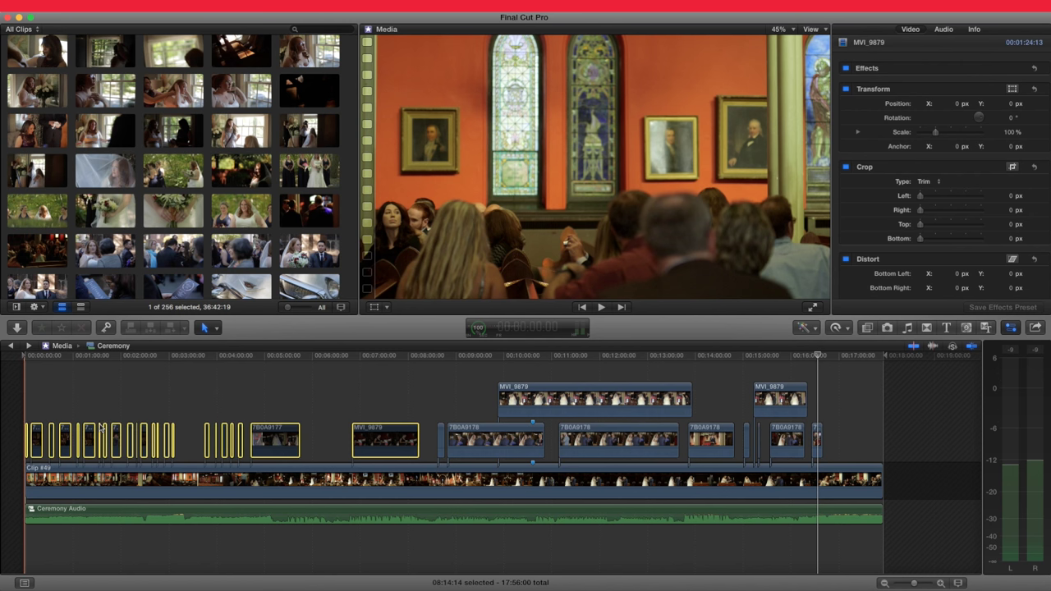
left_click(100, 428)
left_click(216, 405)
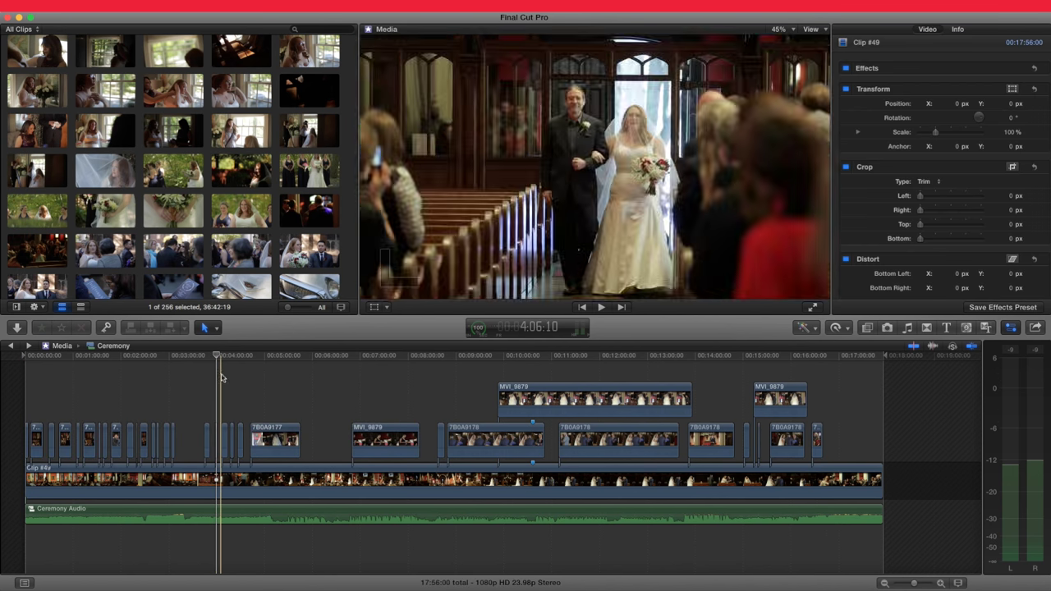
- Examine the long 7B0A9177 piece that starts at about 4:42 for stretches that still need cutting
left_click_drag(217, 355, 253, 390)
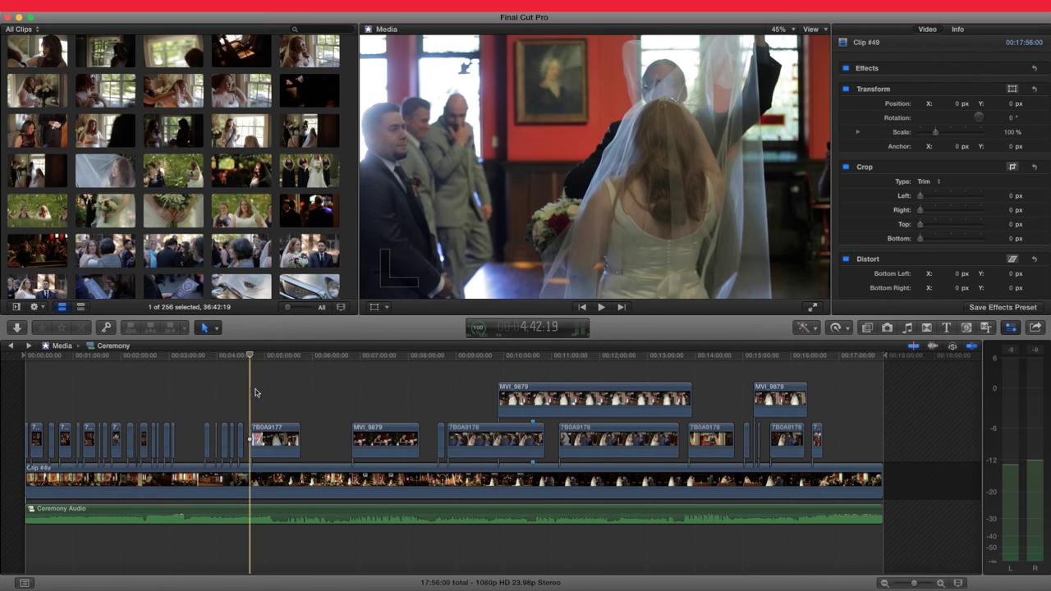
left_click(276, 431)
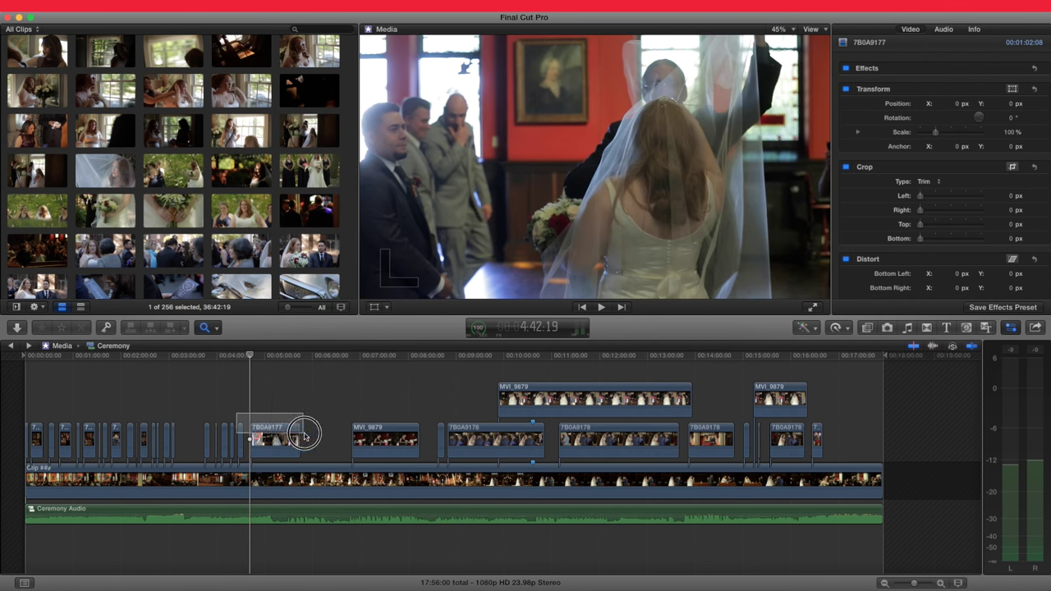
key("super+equal")
key("super+equal")
key("super+equal")
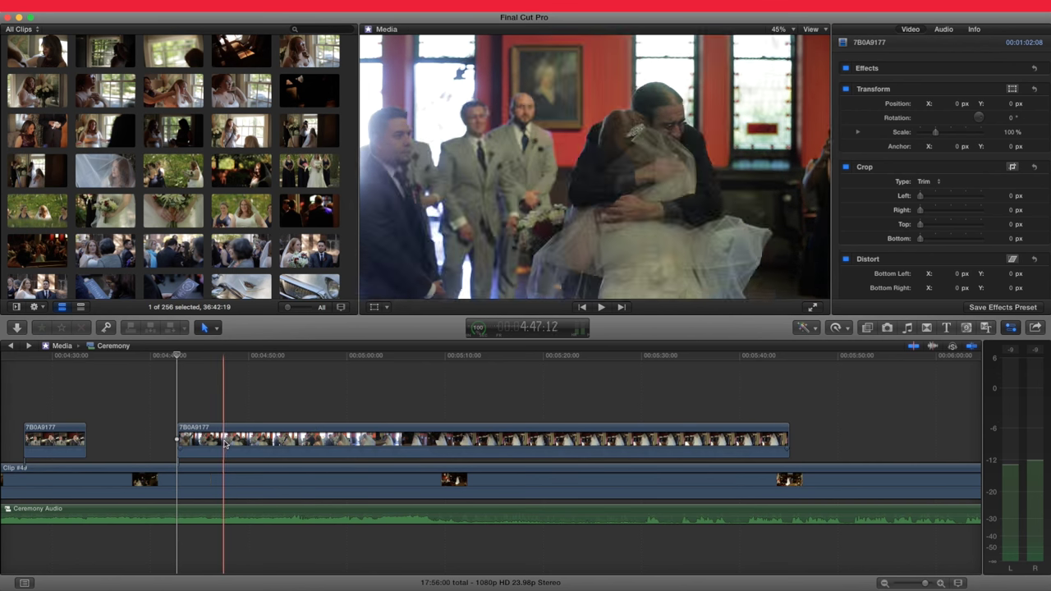
left_click(218, 444)
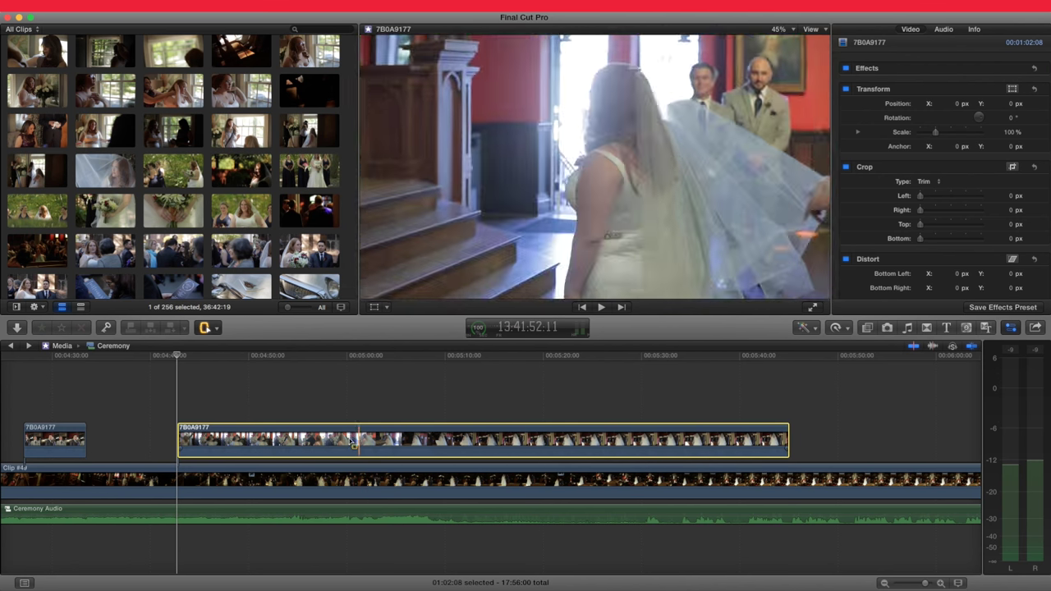
- Delete two ranges from the MVI_9879 clip of the reader at the lectern, from about 7:14 to 7:20 and 7:36 to 7:40
key("shift+z")
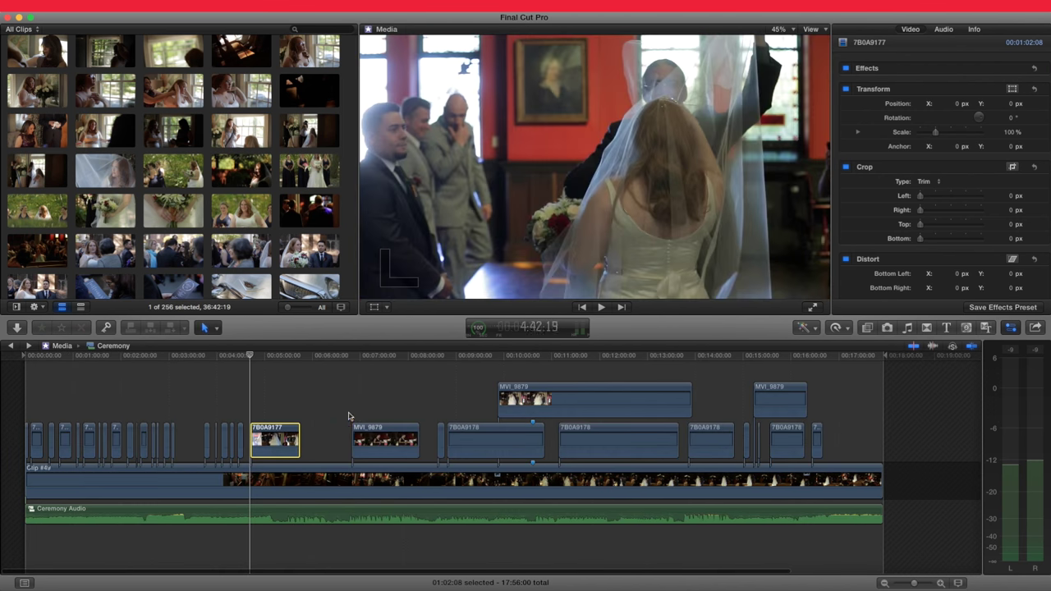
left_click_drag(343, 416, 420, 443)
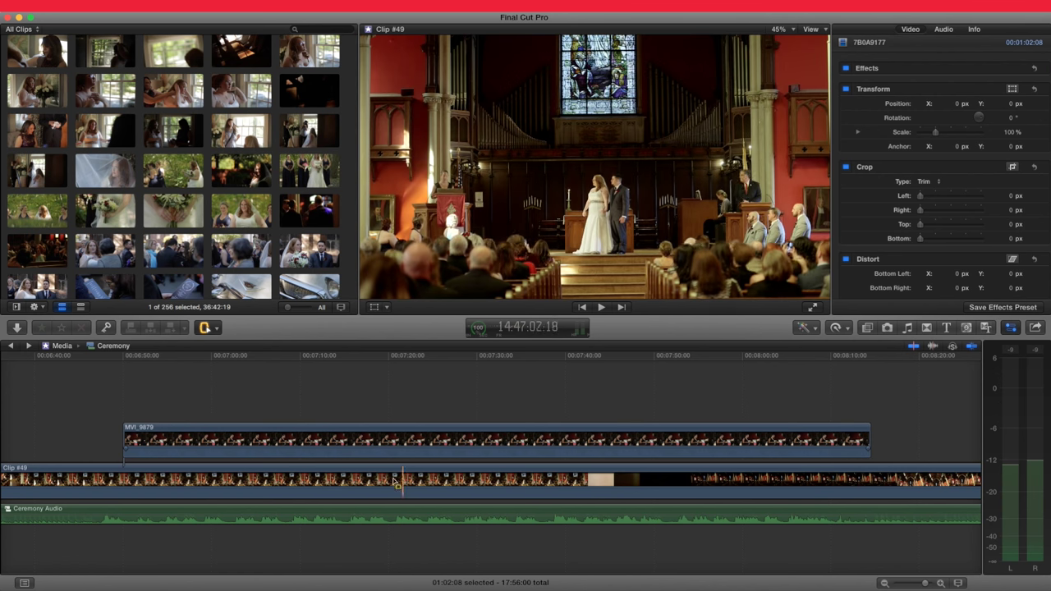
left_click_drag(341, 440, 386, 444)
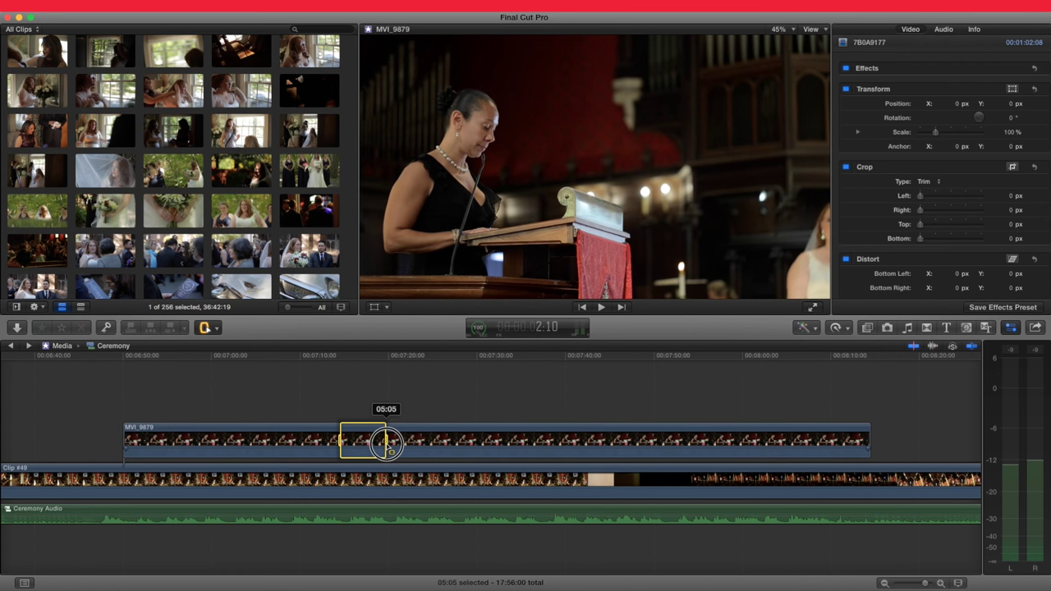
key("Delete")
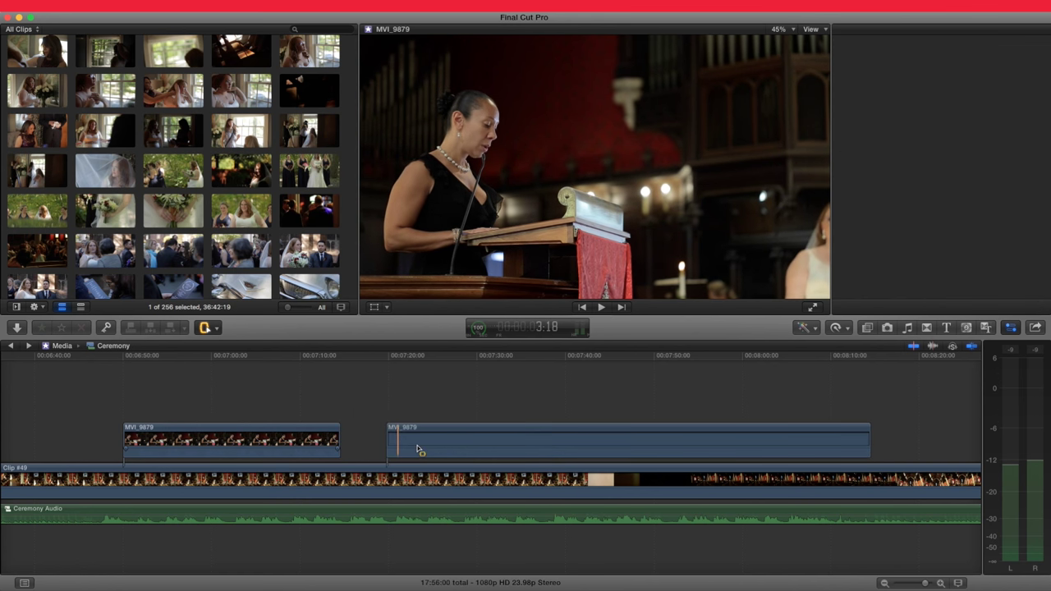
key("space")
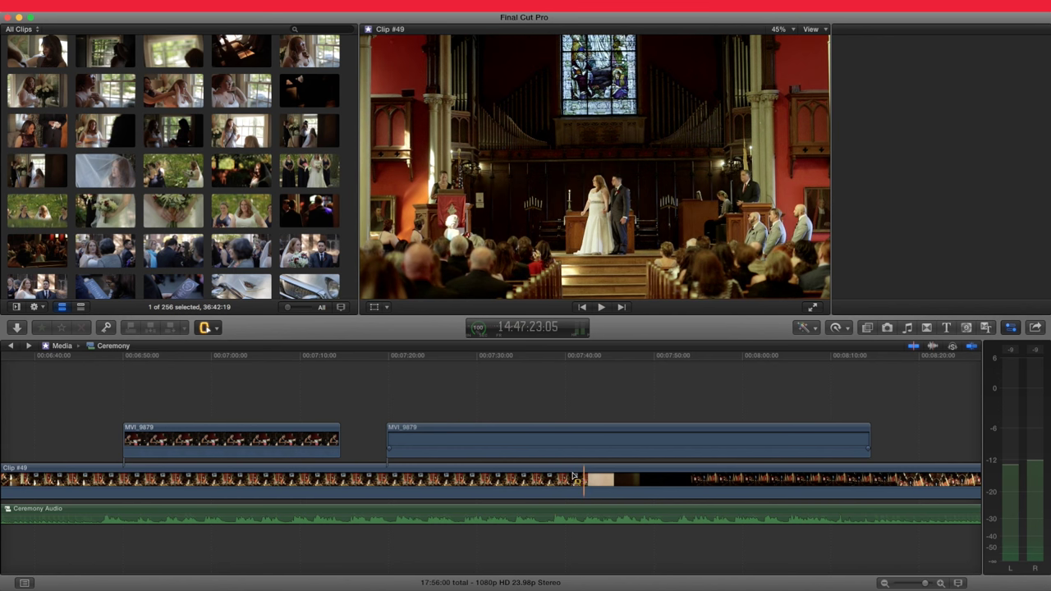
left_click_drag(561, 445, 530, 448)
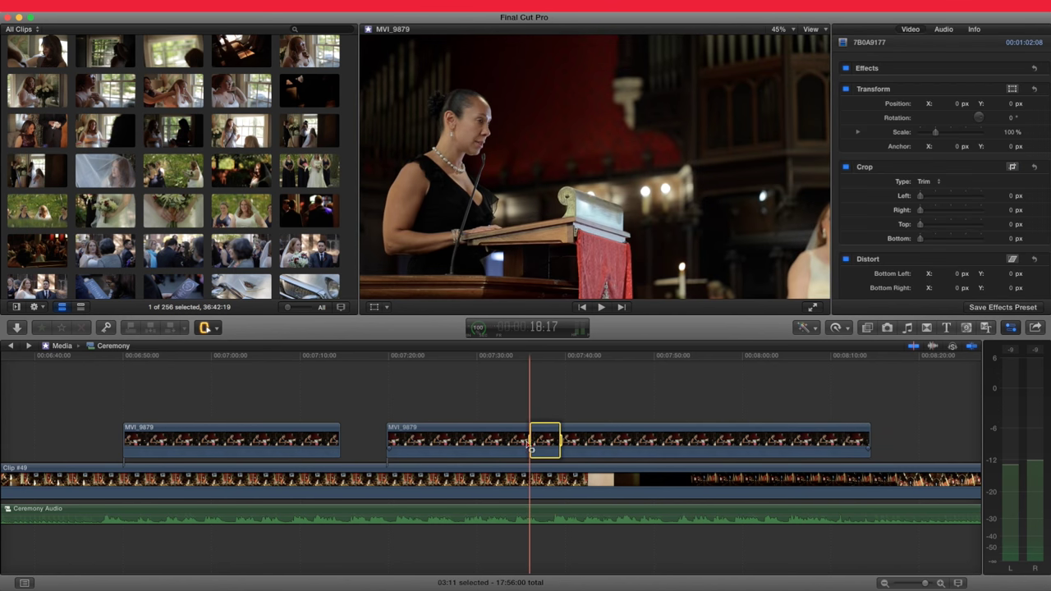
key("Delete")
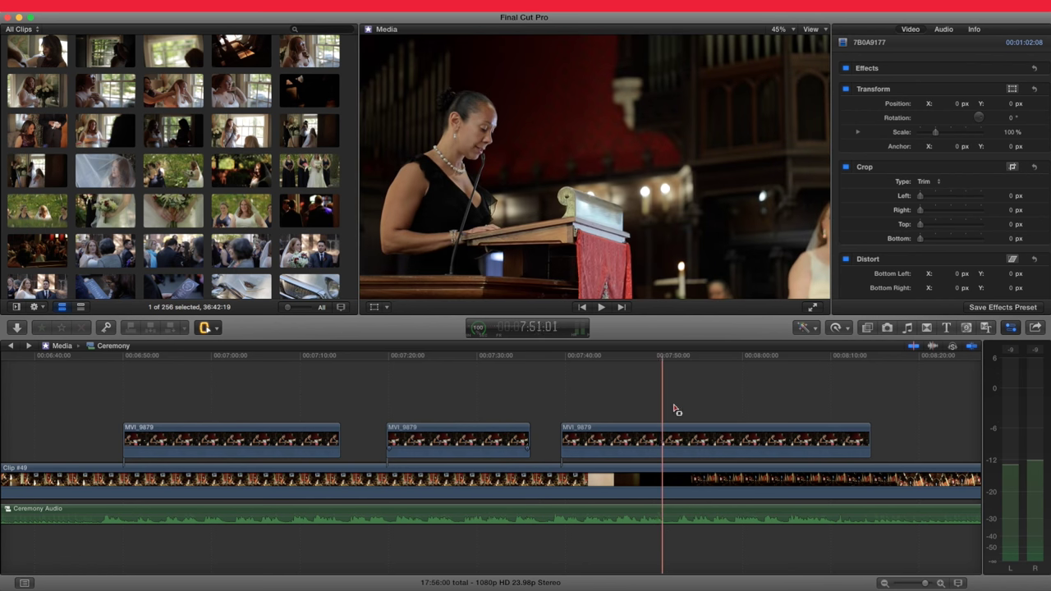
- Delete the range from about 9:44 to 9:50 from the 7B0A9178 clip that starts at about 8:50
scroll(682, 415, "right", 3)
scroll(686, 419, "right", 10)
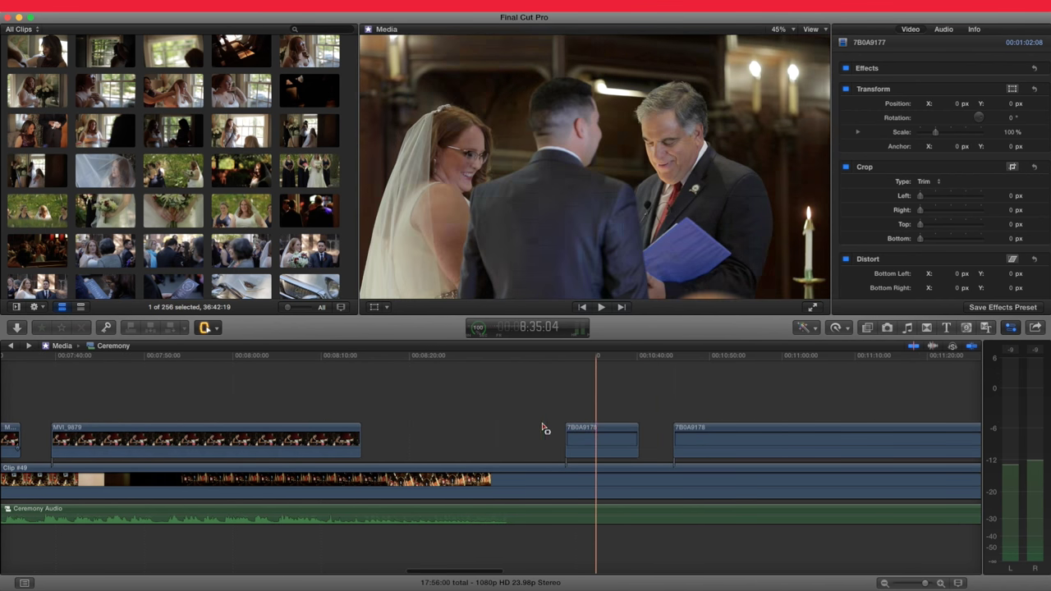
key("shift+z")
key("a")
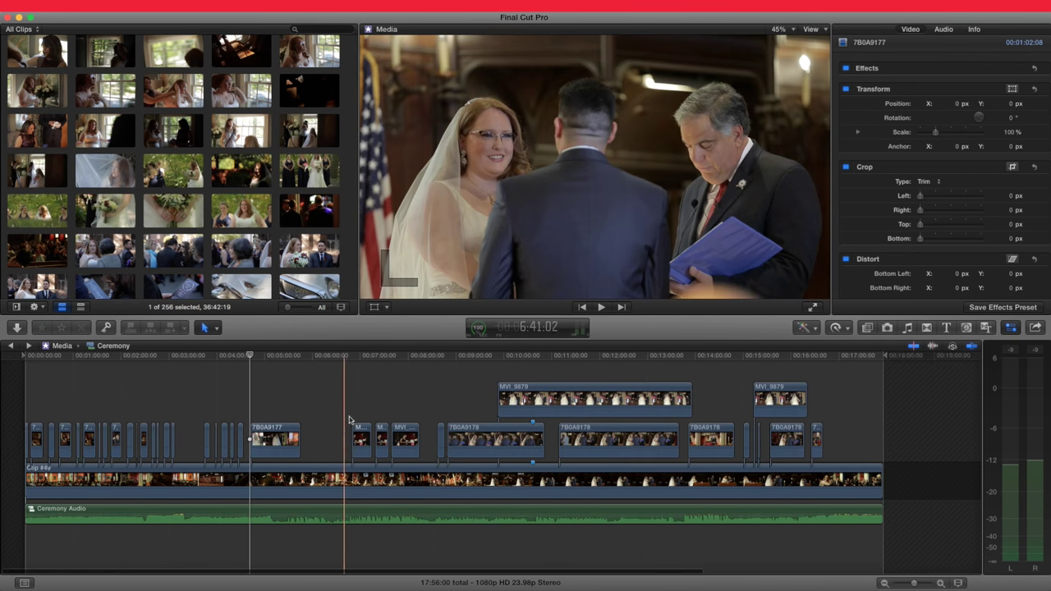
left_click(352, 407)
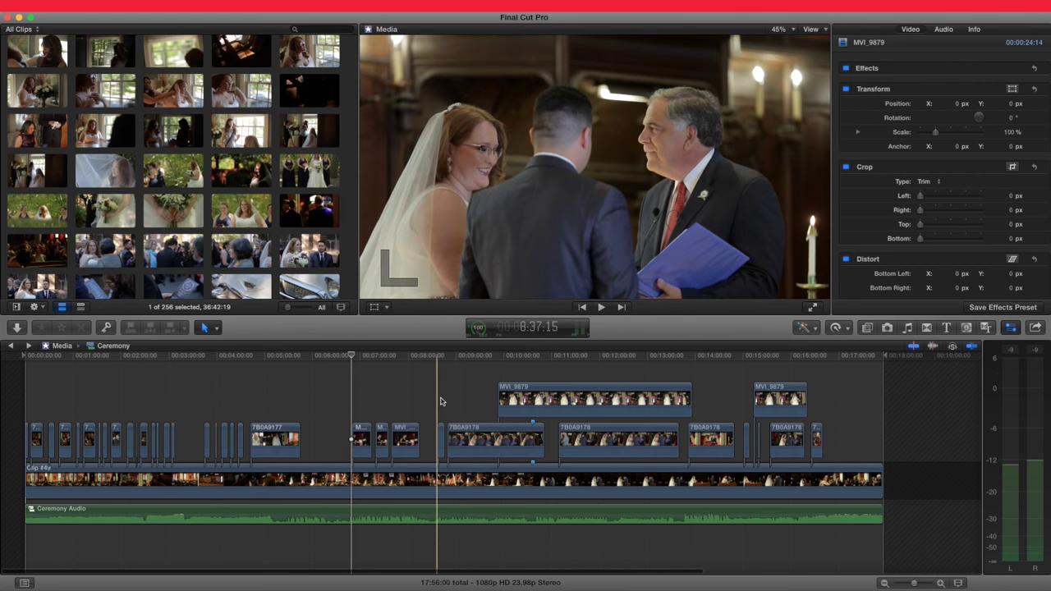
left_click(440, 401)
key("z")
left_click_drag(422, 383, 697, 434)
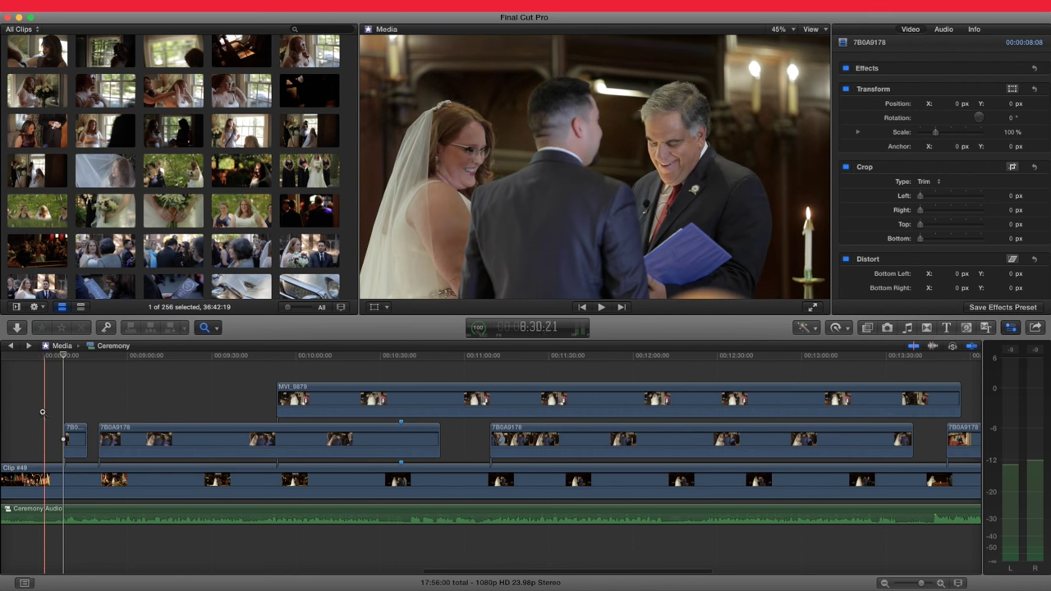
key("t")
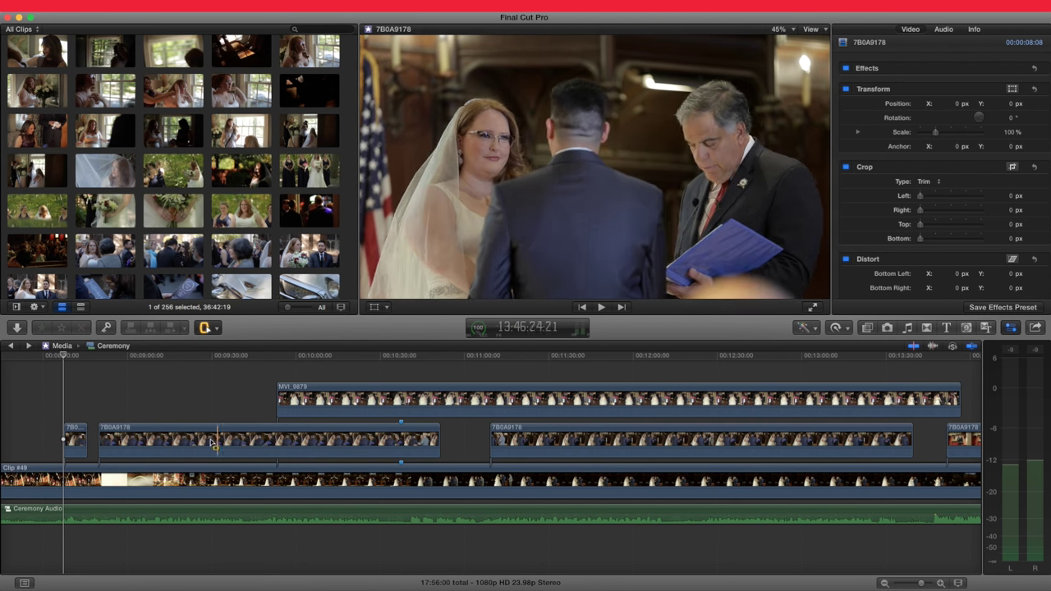
key("space")
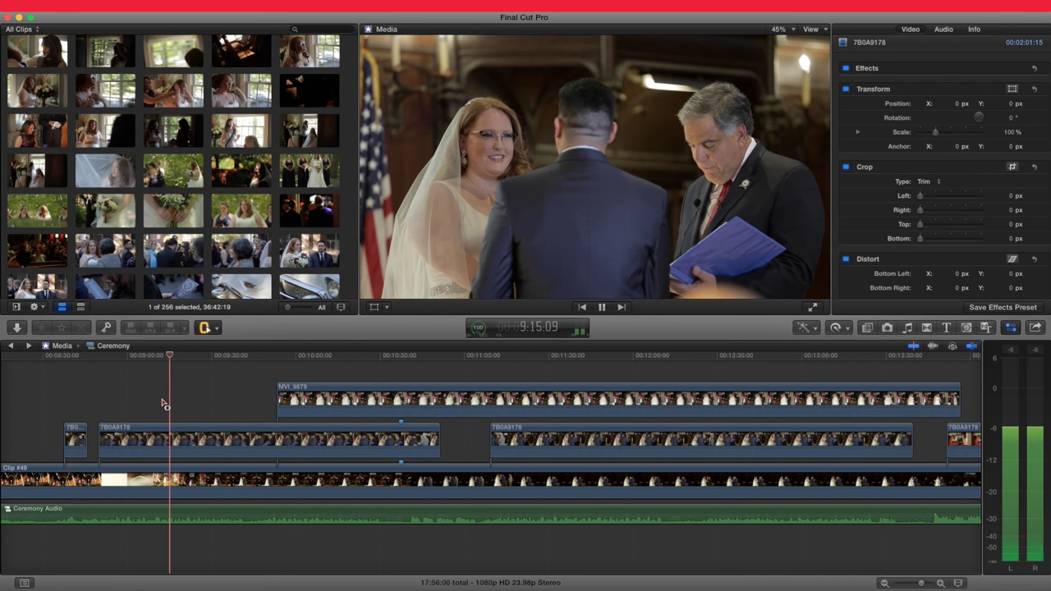
key("space")
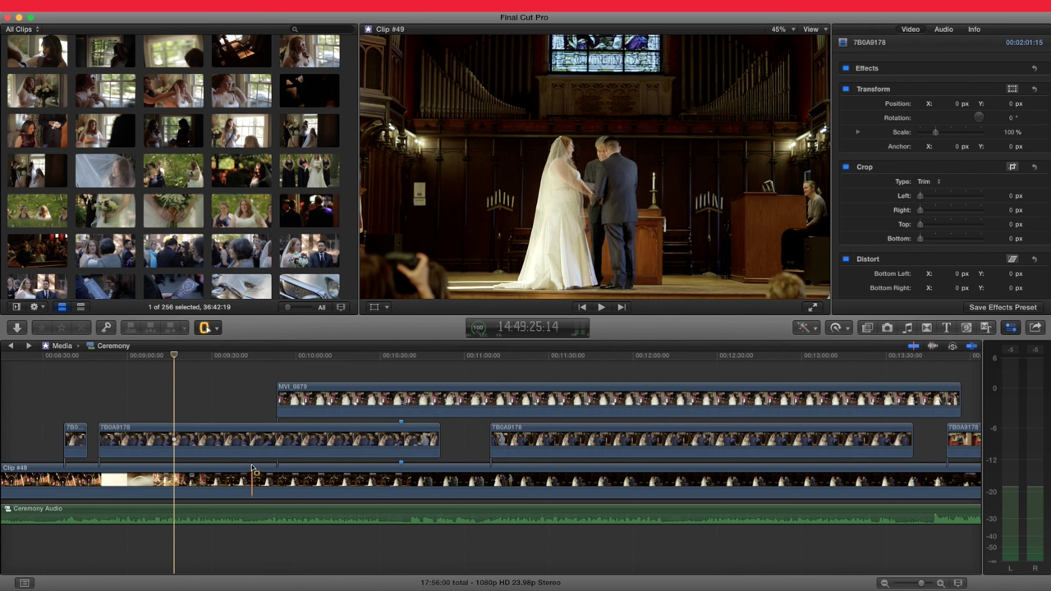
left_click_drag(248, 441, 259, 443)
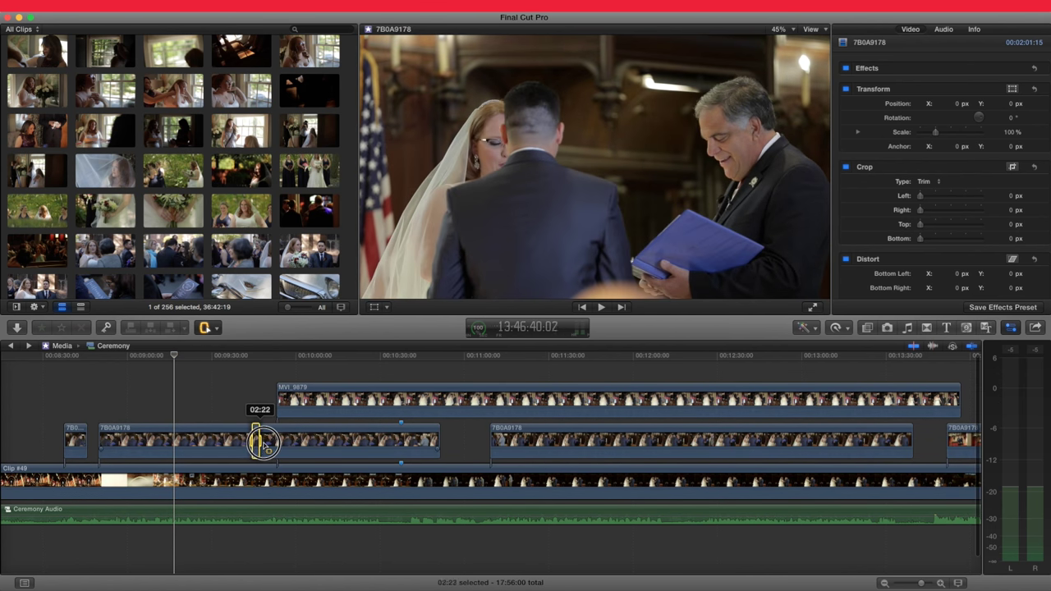
key("Delete")
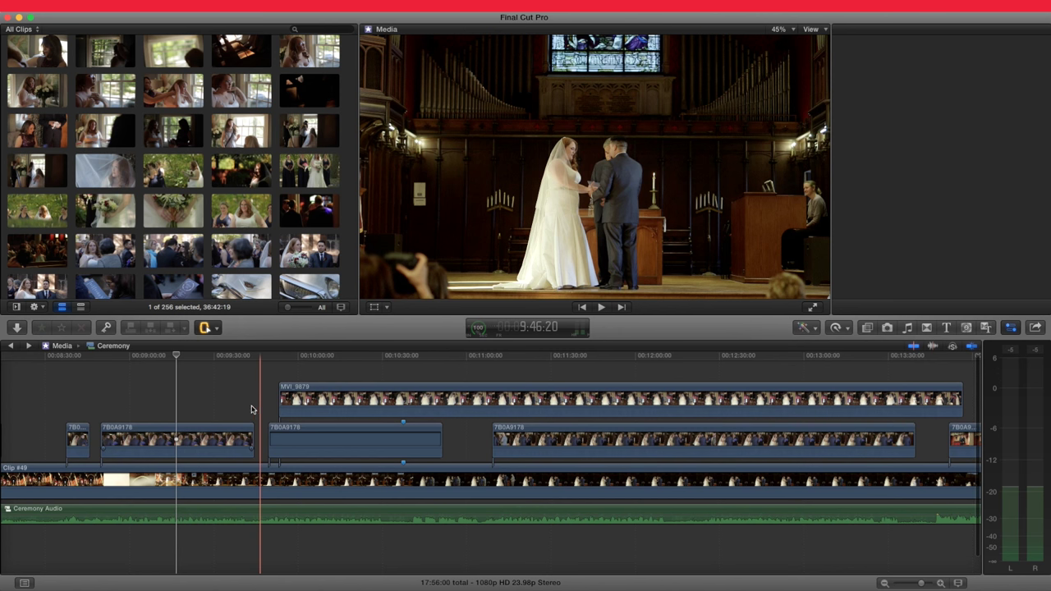
key("super+4")
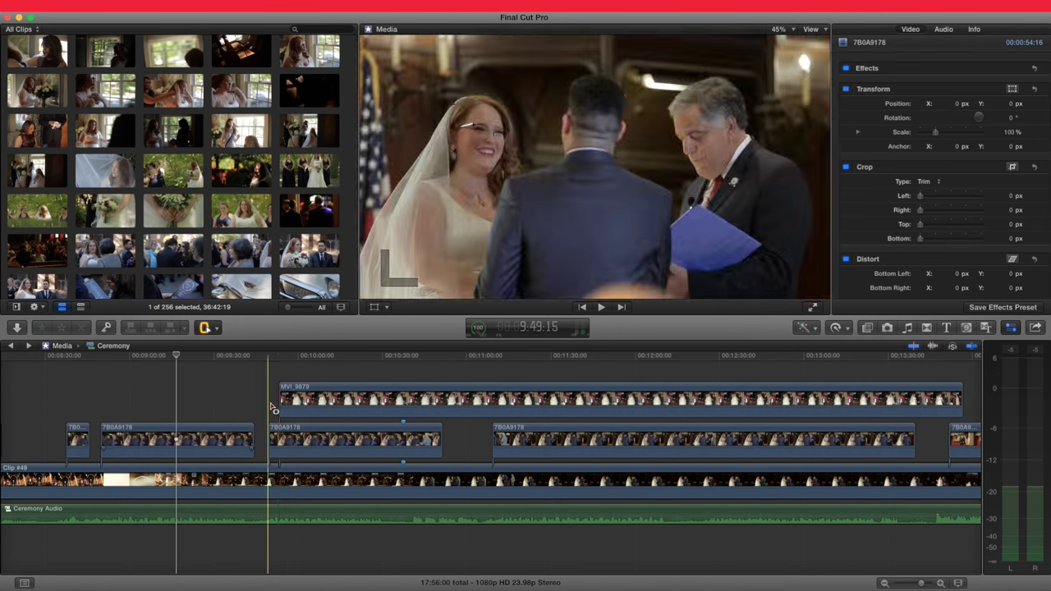
- Remove the opening of the long MVI_9879 clip up to about 10:23 and its range from about 10:27 to 10:32
key("space")
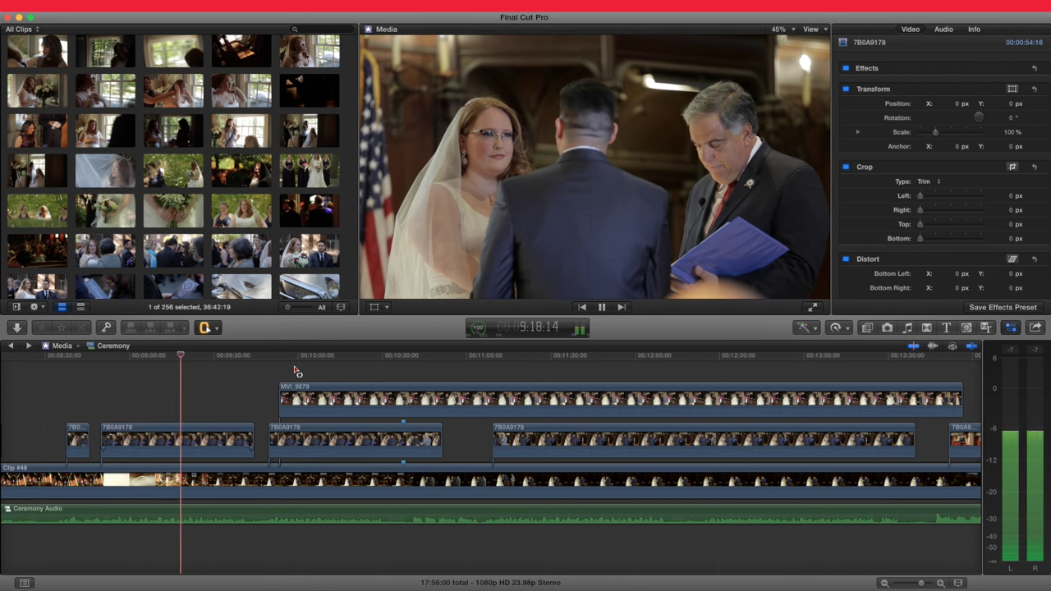
left_click(294, 356)
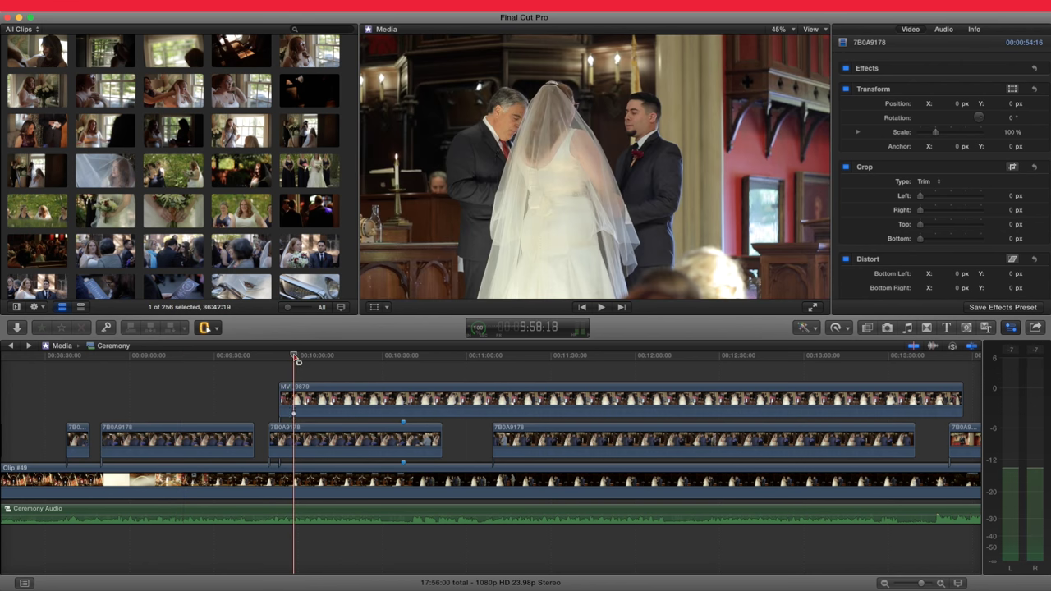
key("space")
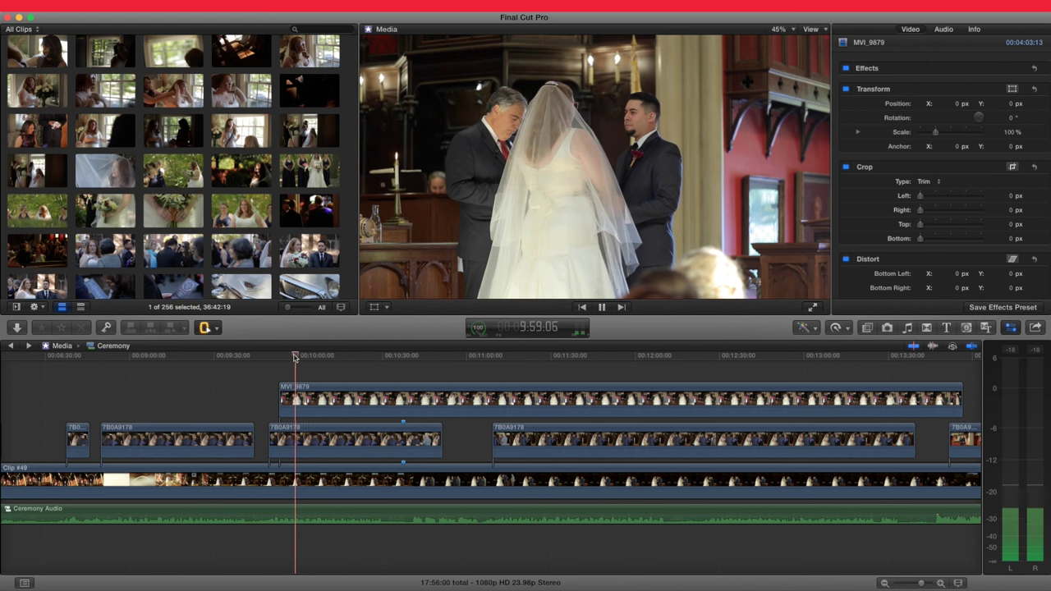
key("space")
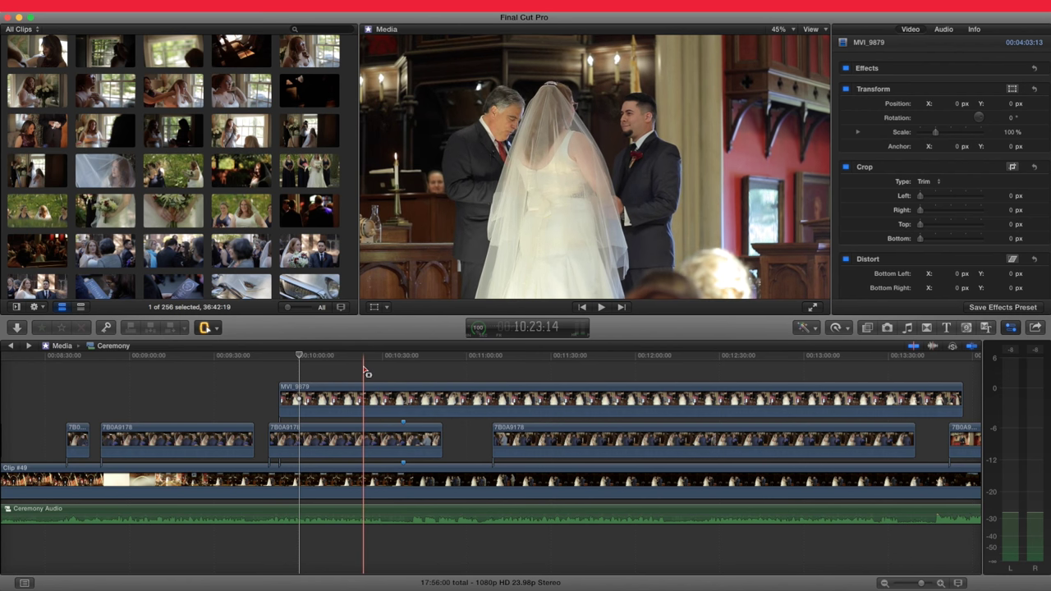
left_click_drag(361, 398, 277, 392)
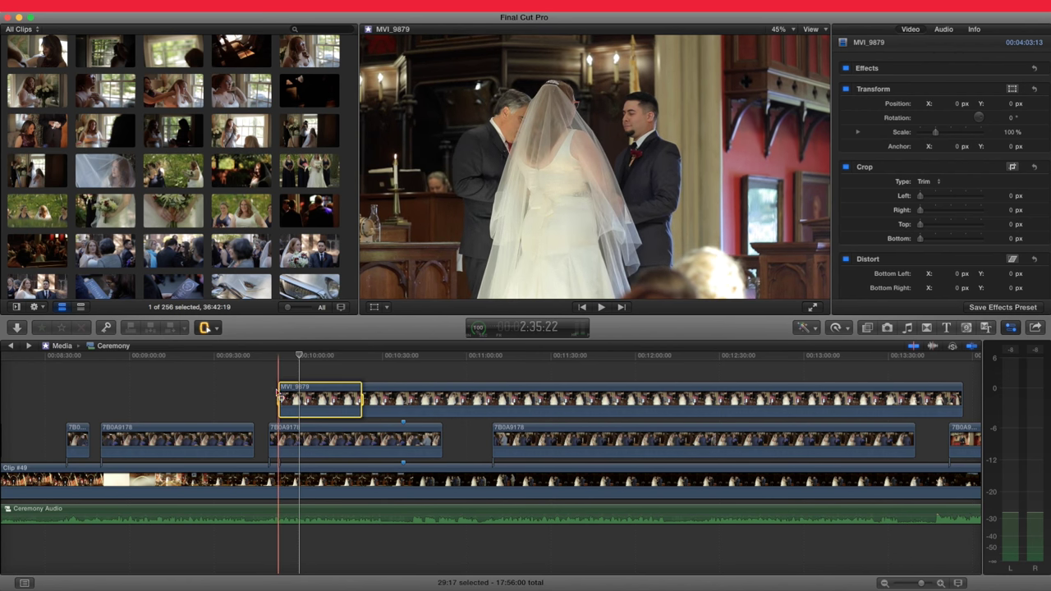
key("Delete")
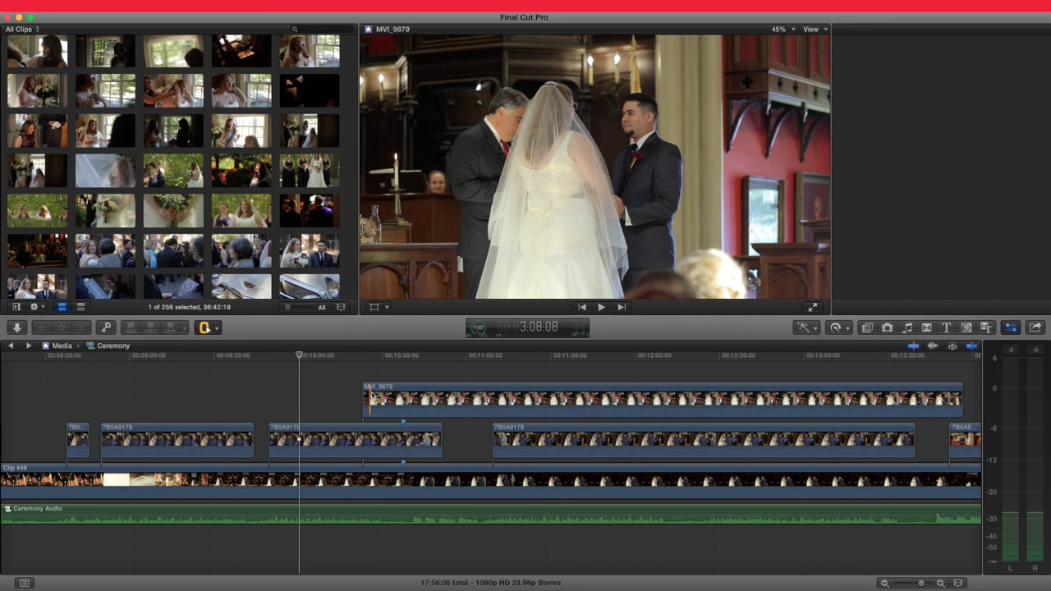
mouse_move(372, 398)
left_mouse_down()
mouse_move(421, 398)
mouse_move(404, 413)
mouse_move(388, 398)
left_mouse_up()
key("Delete")
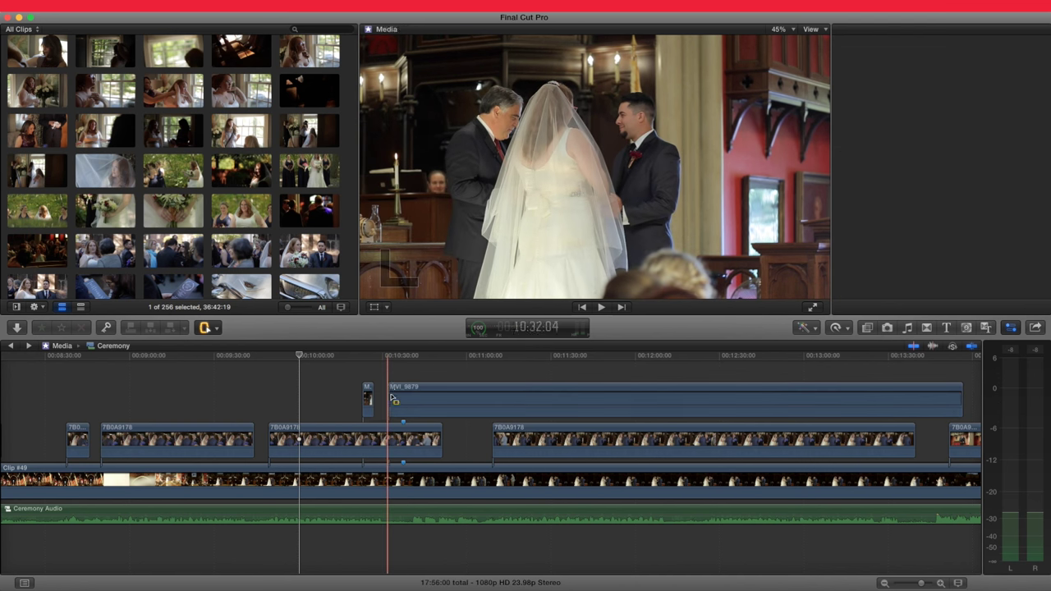
- Play across the MVI_9879 cut at about 10:32, and delete that clip's range from about 10:44 to 11:09
left_click(383, 362)
key("space")
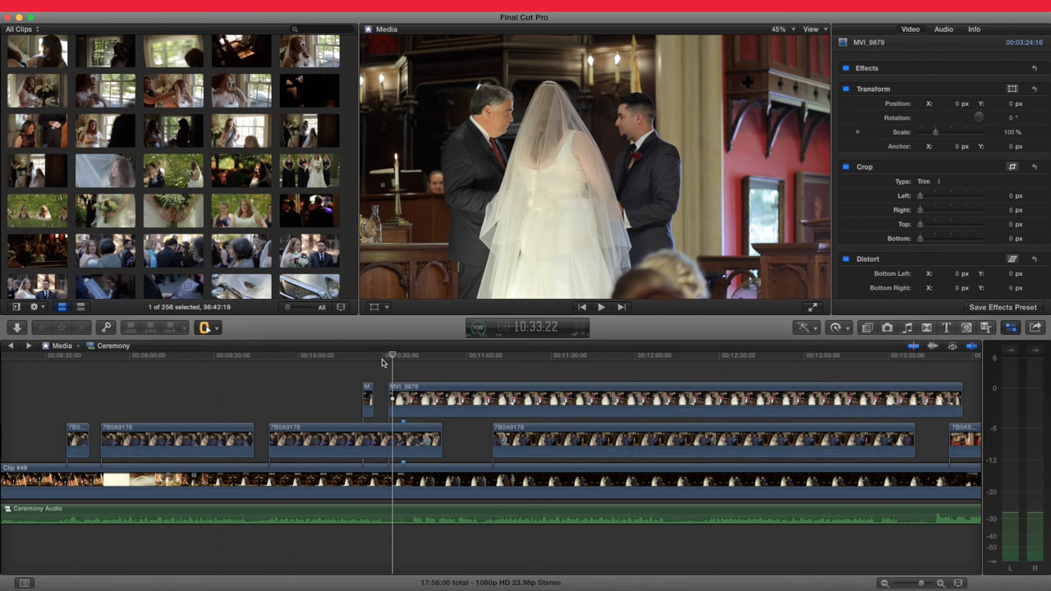
key("space")
key("Up")
key("space")
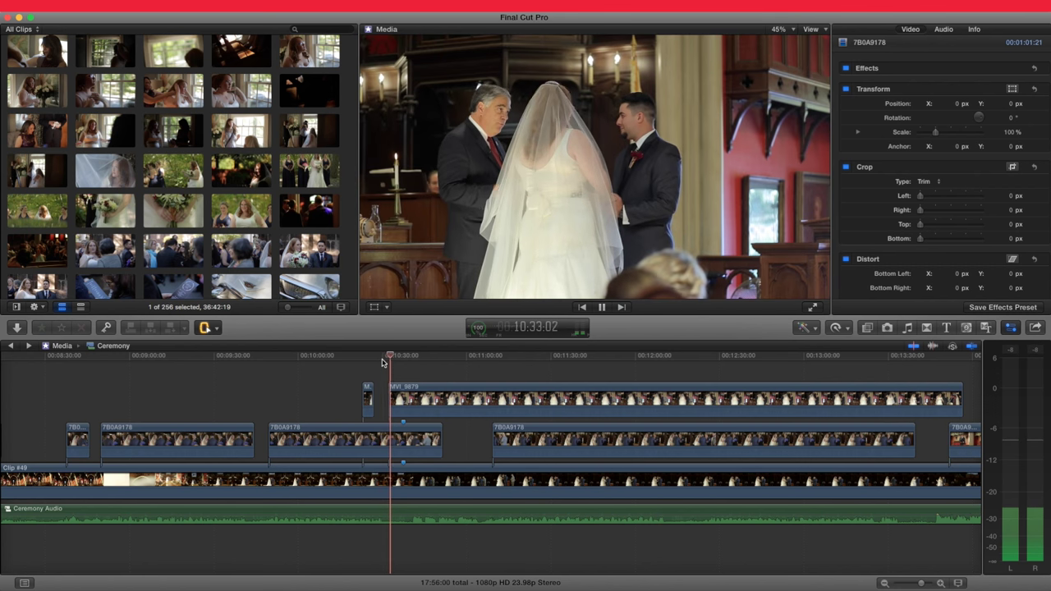
key("space")
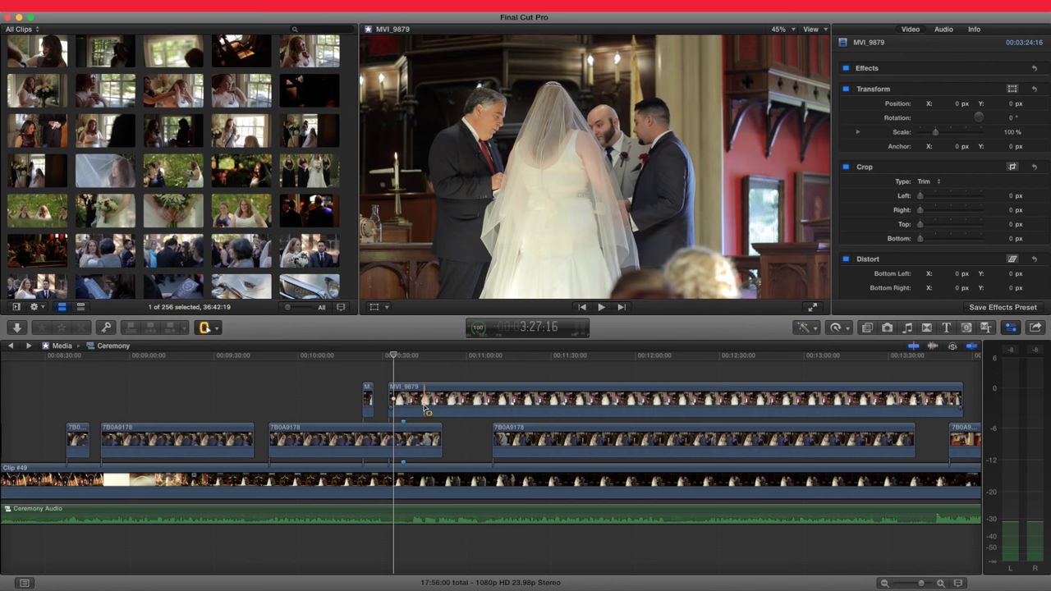
left_click_drag(421, 403, 496, 401)
key("Delete")
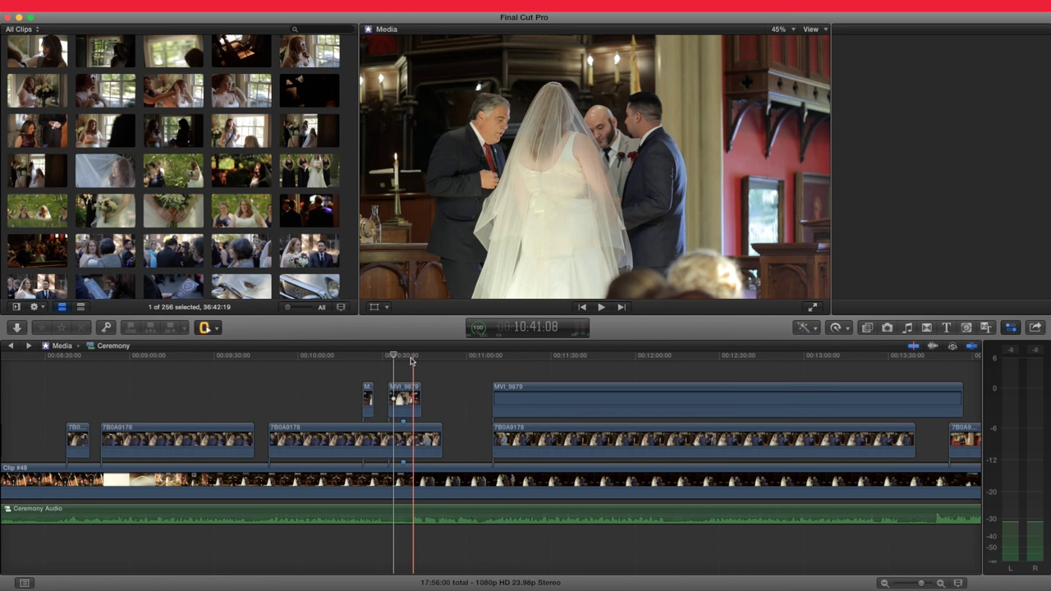
key("super+4")
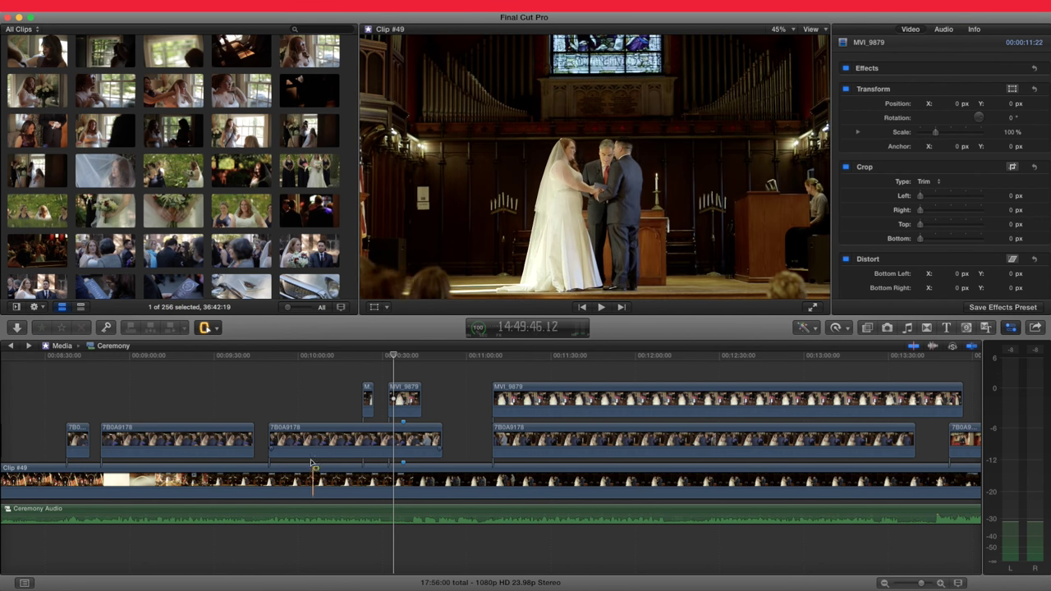
- Delete two ranges from the 7B0A9178 piece starting at about 9:50: about 9:56 to 9:59 and 10:10 to 10:14
left_click(291, 439)
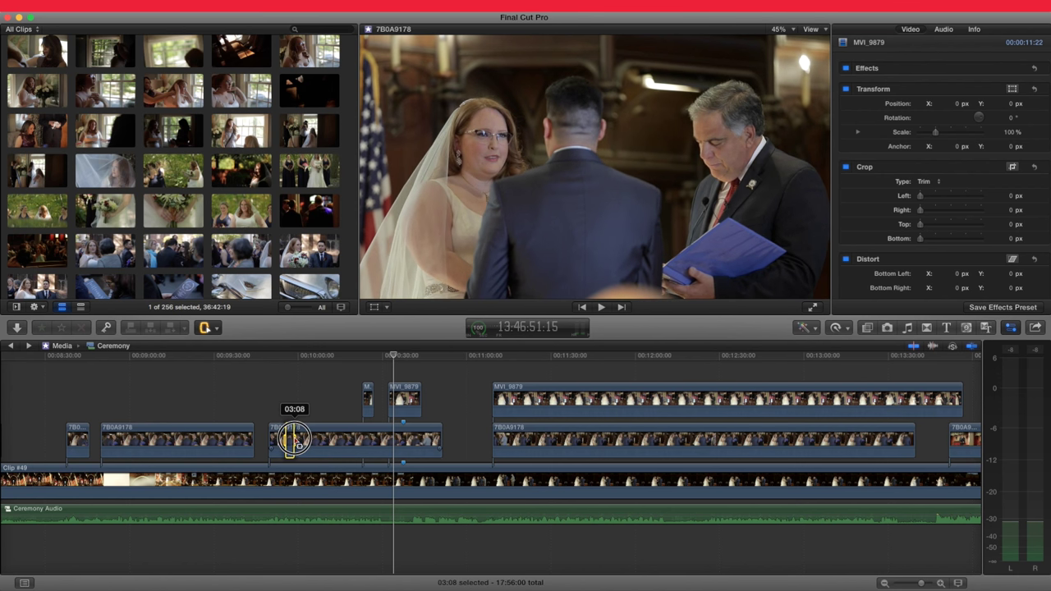
left_click_drag(326, 441, 339, 444)
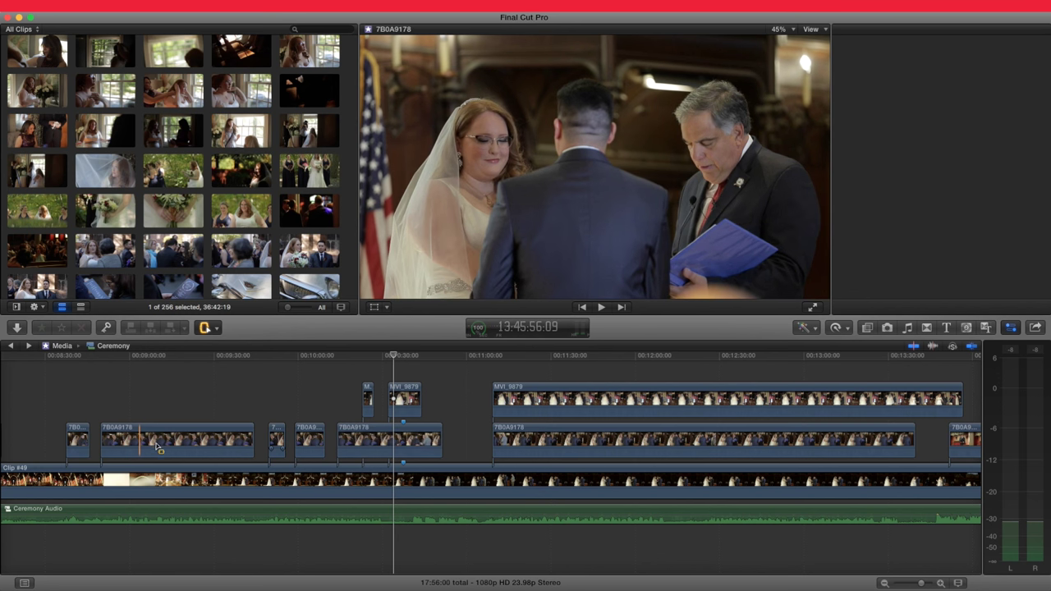
key("super+4")
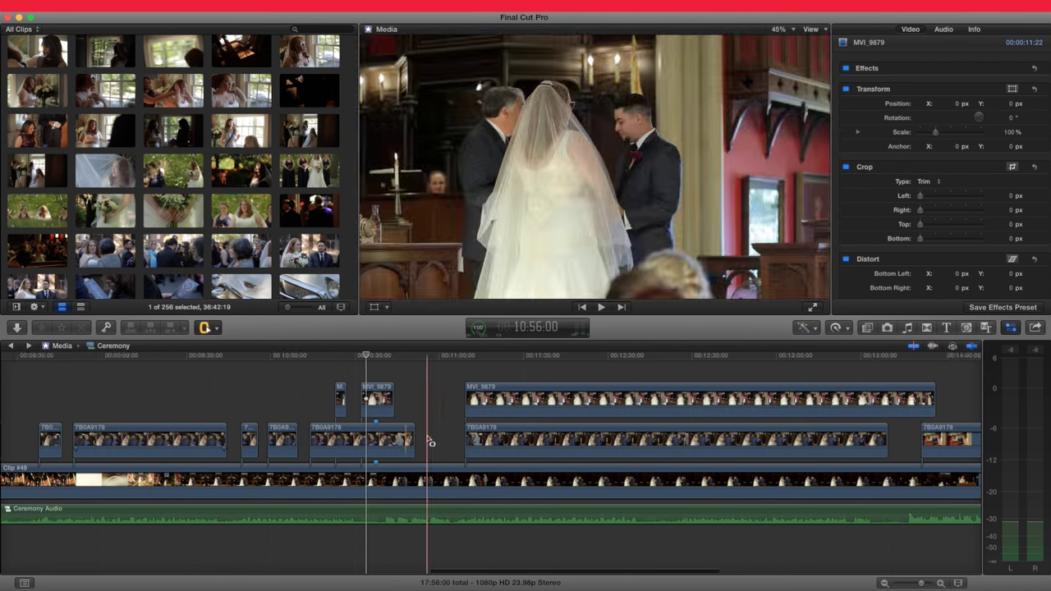
- Delete two ranges from the MVI_9879 piece starting at about 11:09: about 11:29 to 11:32 and 11:53 to 11:56
scroll(431, 439, "right", 5)
key("z")
left_click_drag(271, 383, 778, 445)
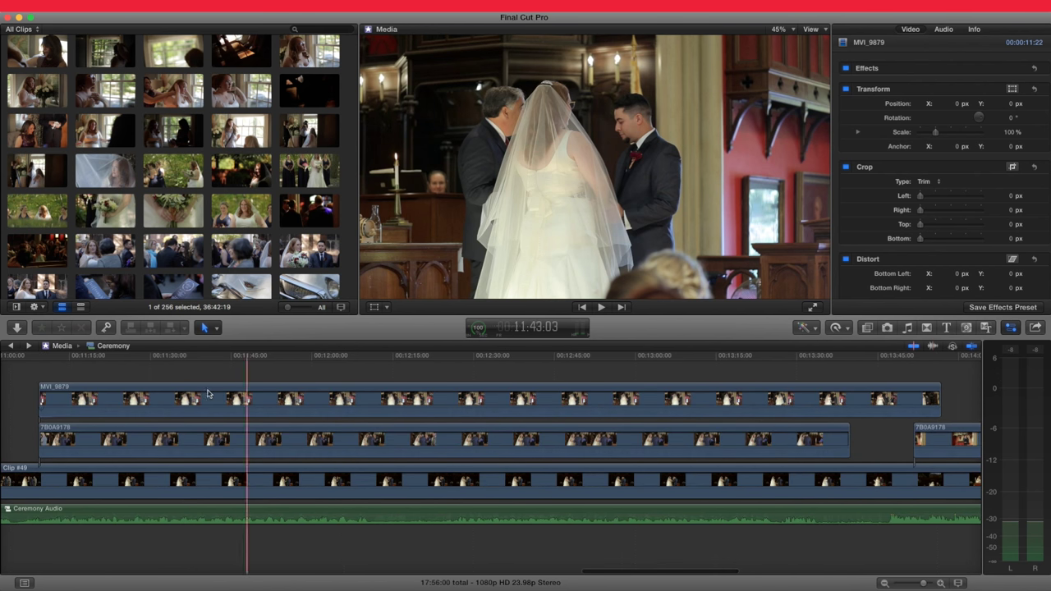
key("t")
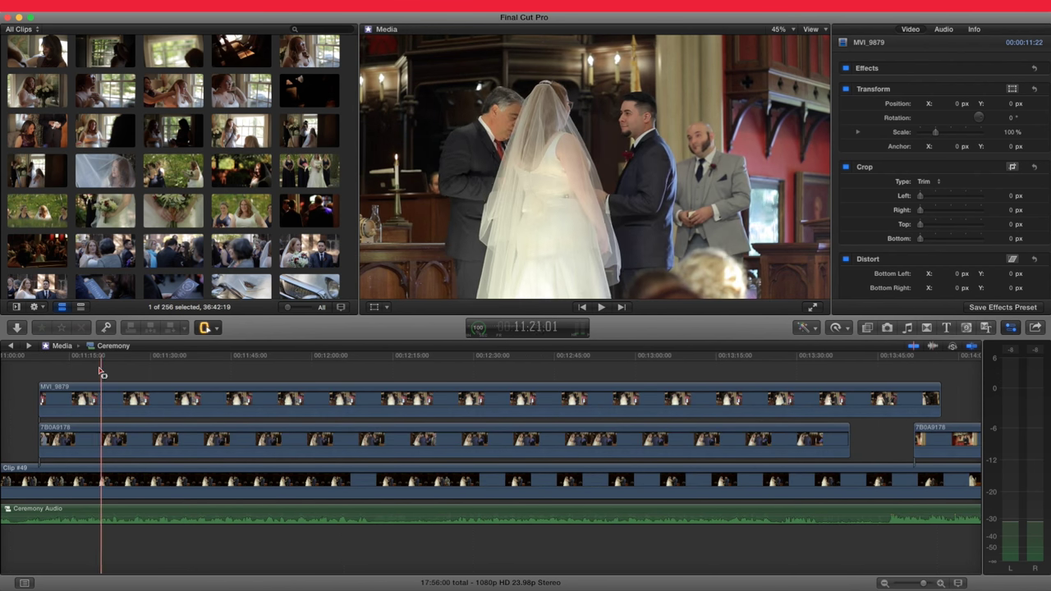
left_click(53, 403)
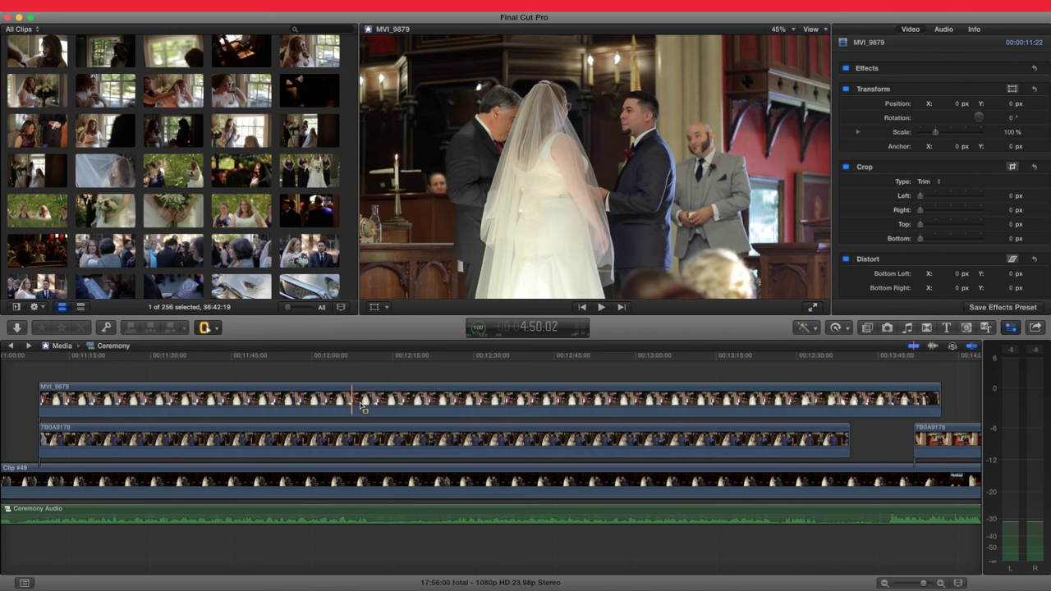
scroll(452, 404, "right", 1)
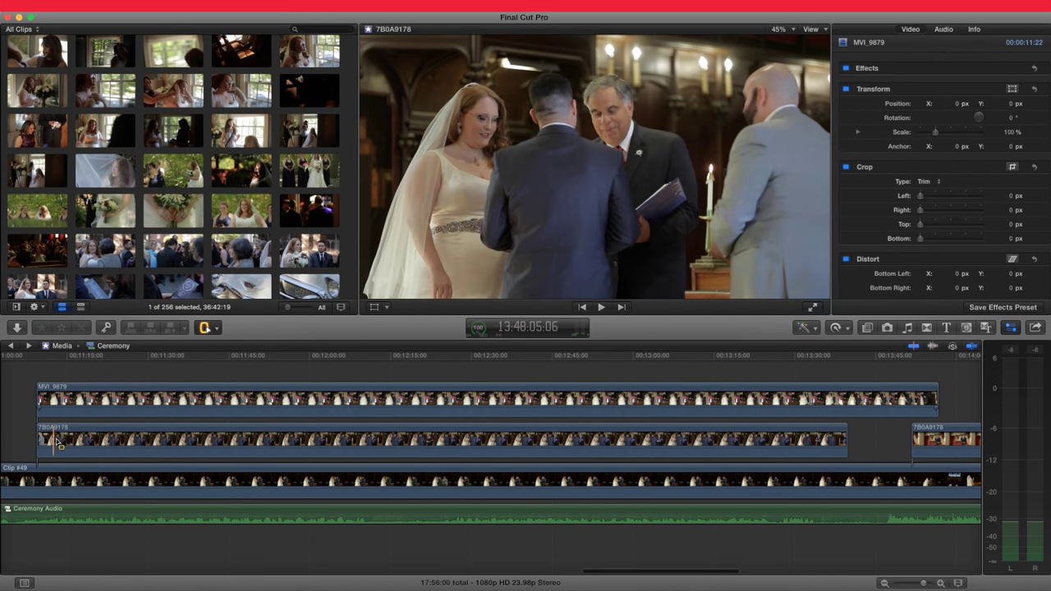
left_click_drag(145, 399, 160, 399)
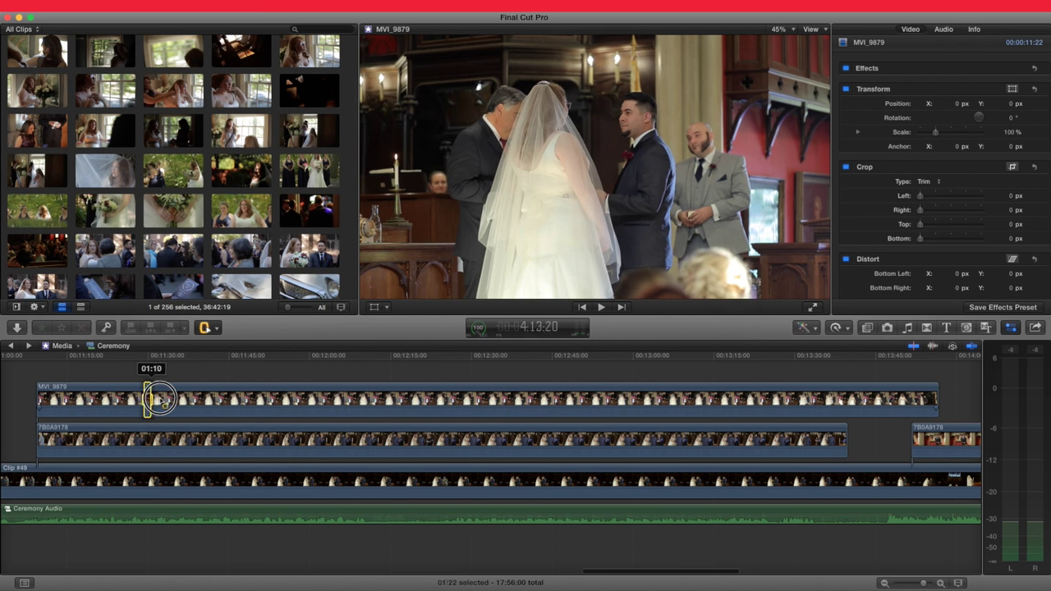
key("Delete")
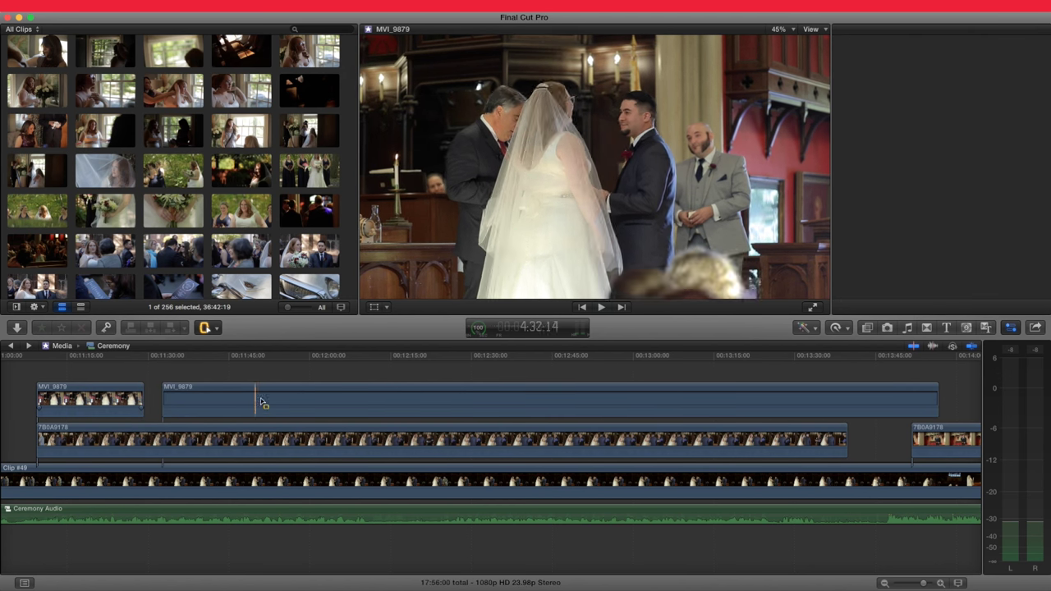
left_click(290, 399)
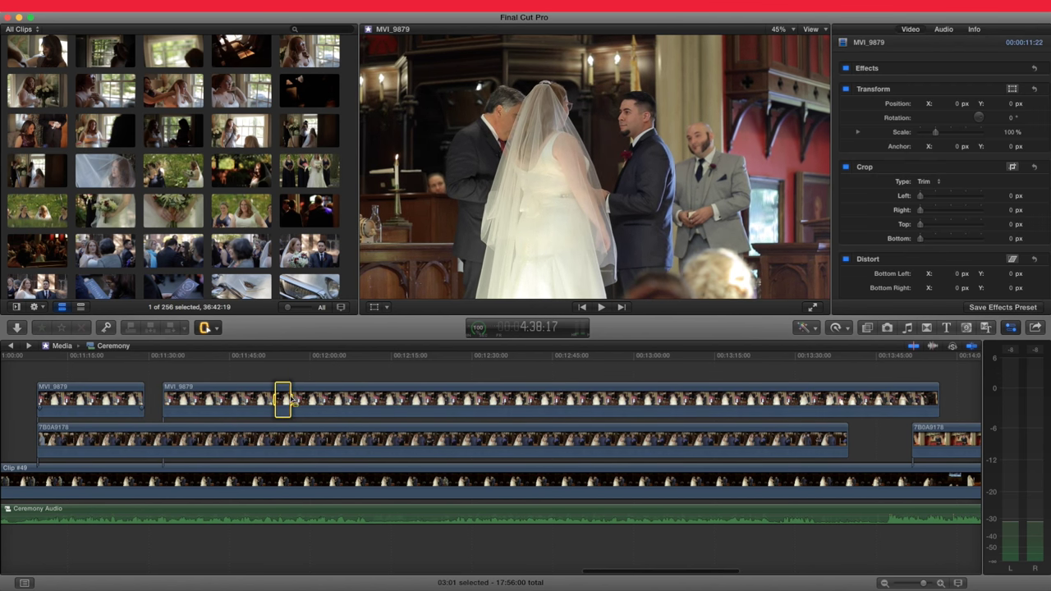
key("Delete")
- Delete the 14-second MVI_9879 range from about 12:09 to 12:23, where the groom turns to the best man
left_click(364, 402)
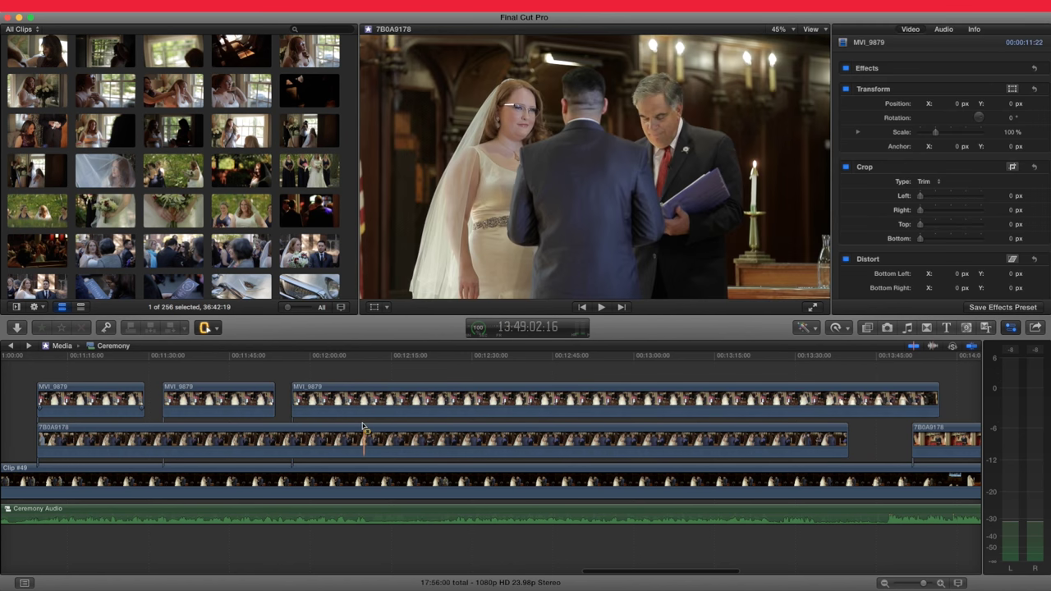
left_click_drag(359, 398, 434, 401)
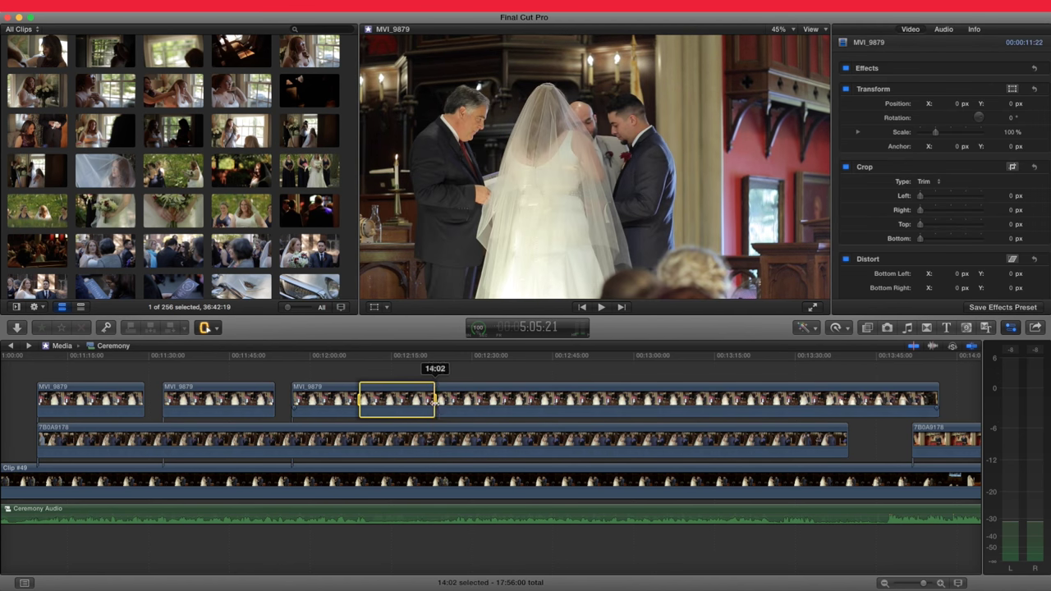
key("Delete")
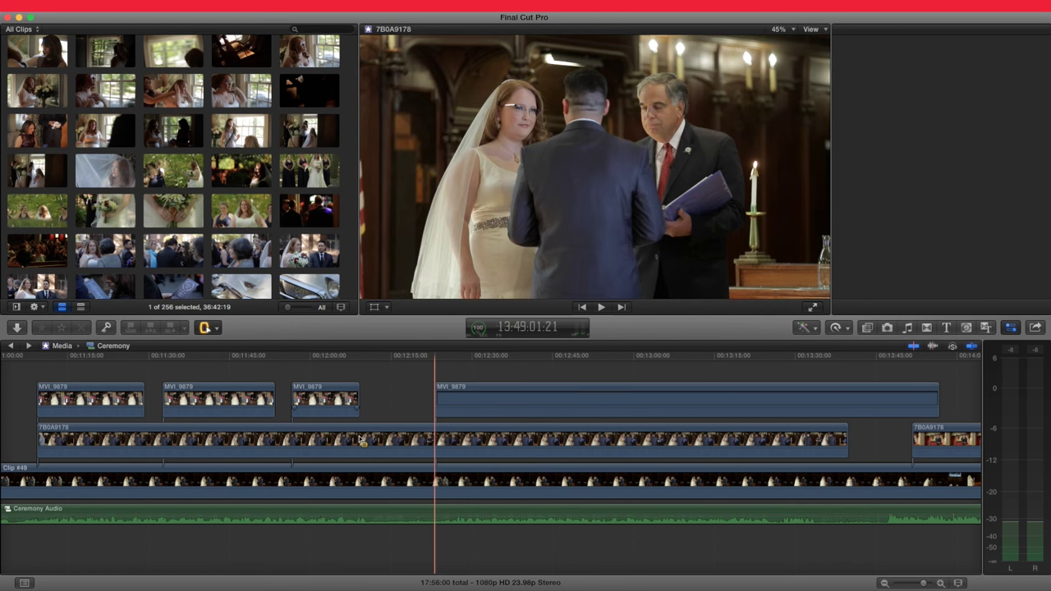
- Delete the 7B0A9178 range from about 12:09 to 12:23, and delete about 11:18 to 11:21 from both MVI_9879 and 7B0A9178
left_click_drag(424, 439, 435, 439)
key("Delete")
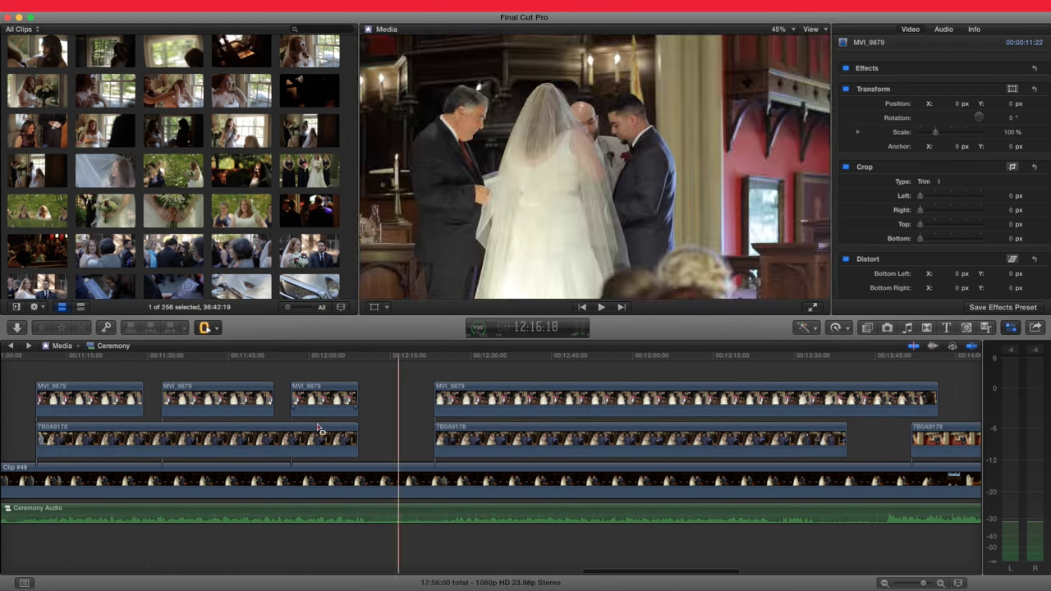
left_click_drag(87, 397, 97, 397)
key("Delete")
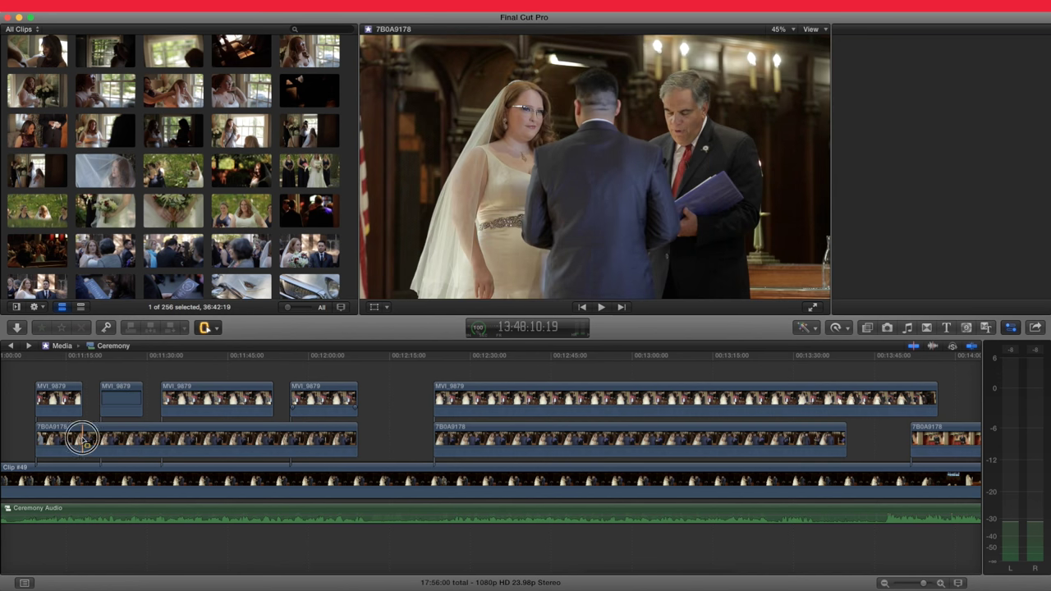
left_click_drag(99, 440, 82, 440)
key("Delete")
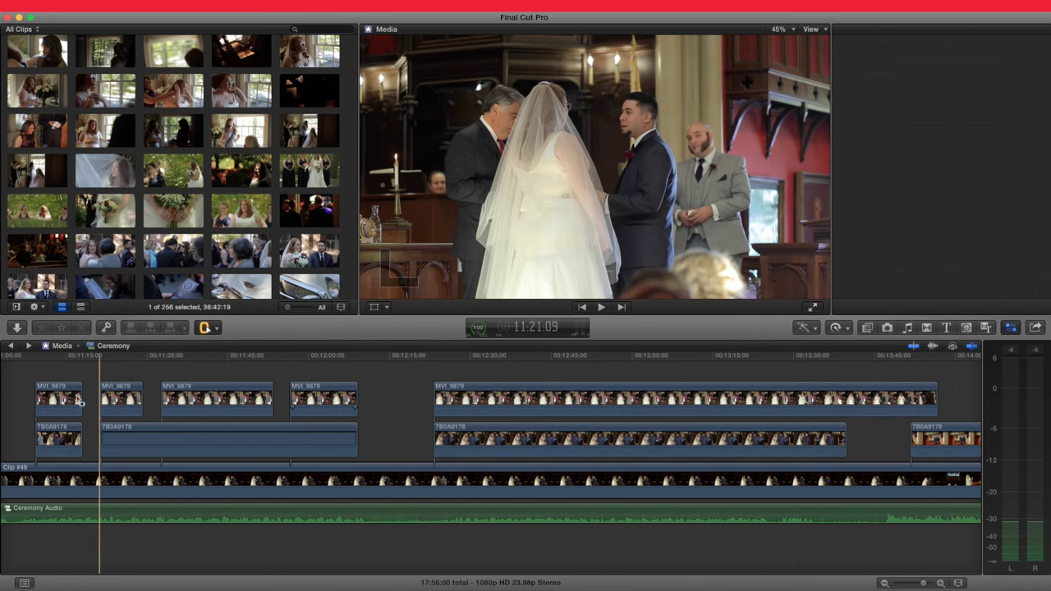
- Delete four ranges from the MVI_9879 piece starting at about 12:23: about 12:23 to 12:38, 12:43 to 12:58, 13:03 to 13:22, and 13:26 to 13:40
left_click(70, 367)
left_click_drag(74, 367, 495, 403)
left_click(496, 403)
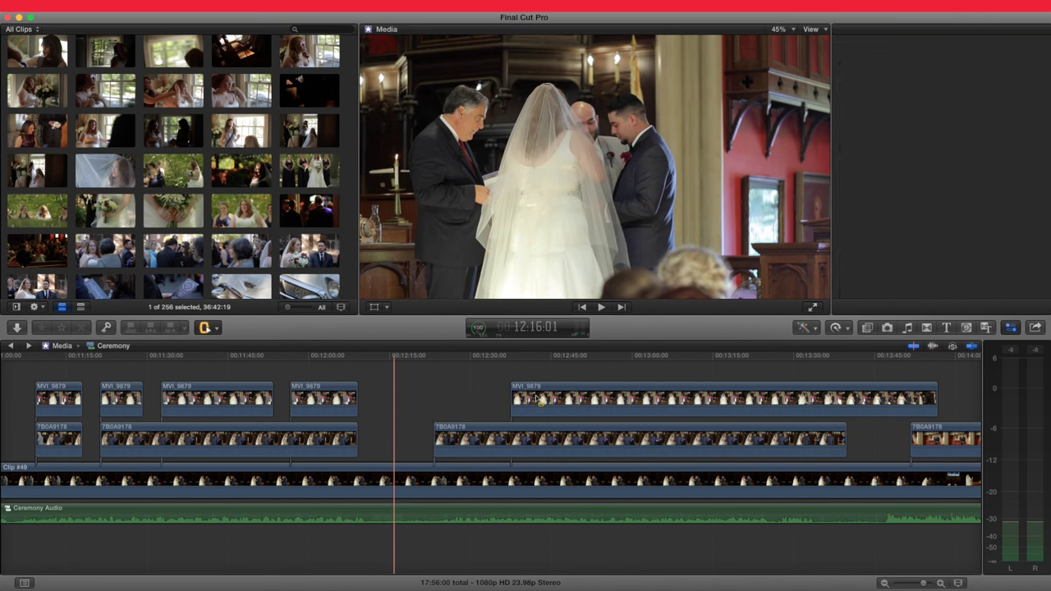
key("Delete")
left_click_drag(538, 400, 854, 399)
key("Delete")
key("Delete")
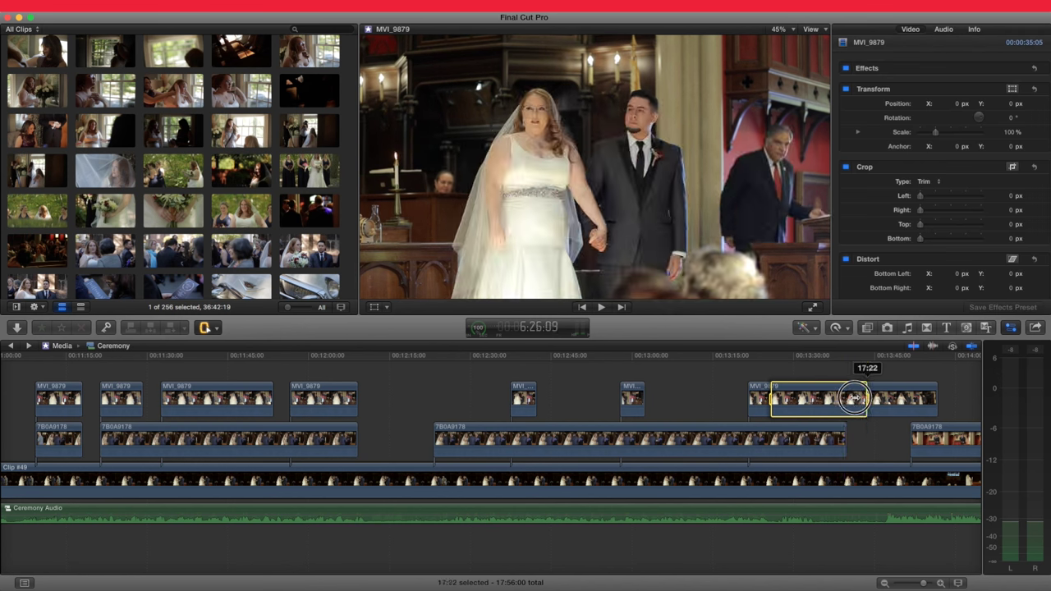
key("Delete")
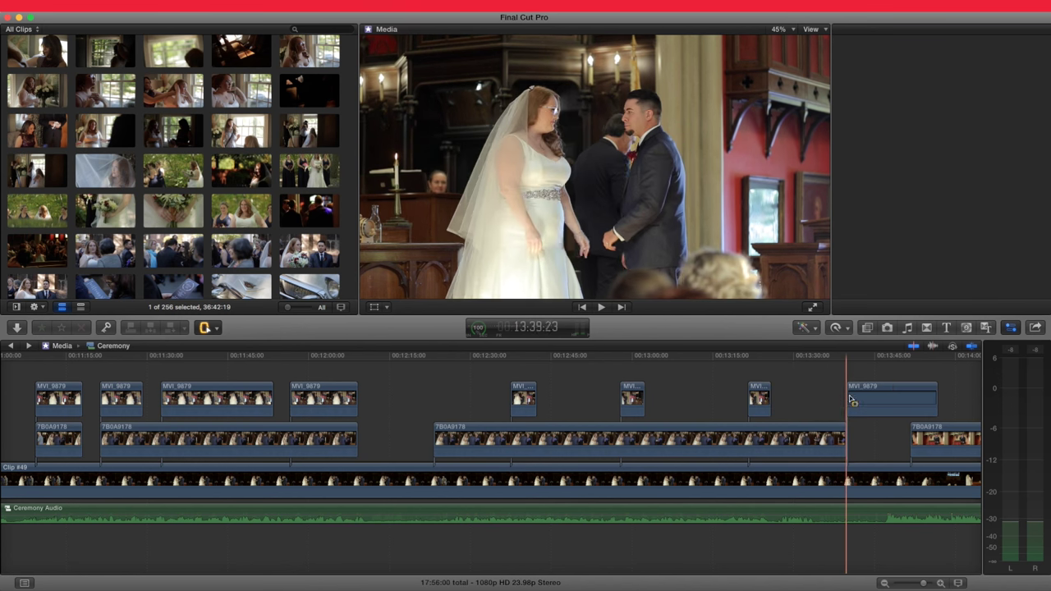
- Delete the end of the MVI_9879 piece starting at about 13:40, from about 13:52 where the next 7B0A9178 piece begins
left_click(915, 402)
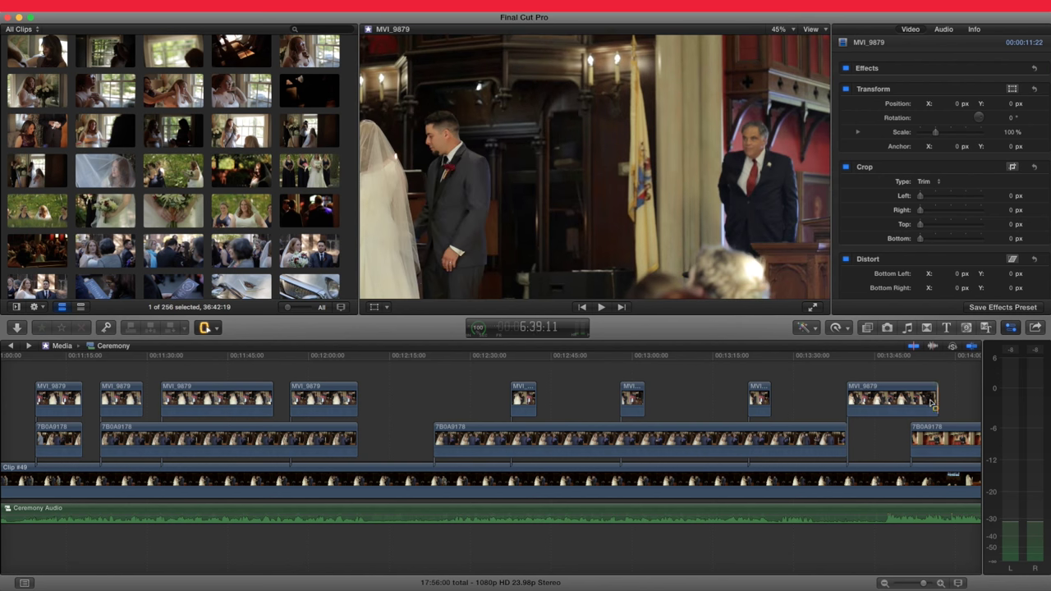
left_click_drag(919, 398, 910, 401)
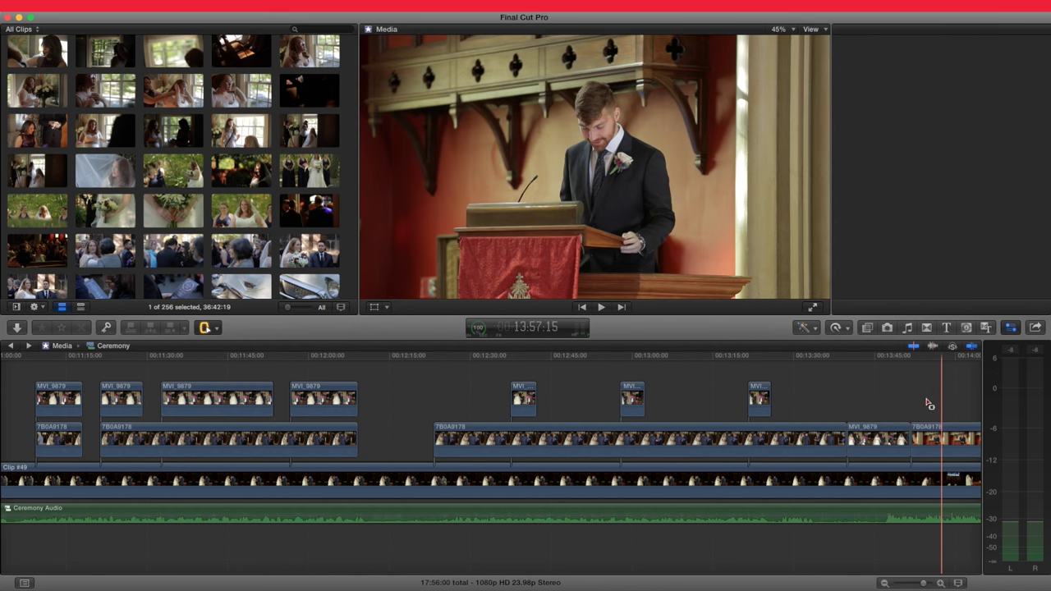
key("super+4")
left_click(823, 417)
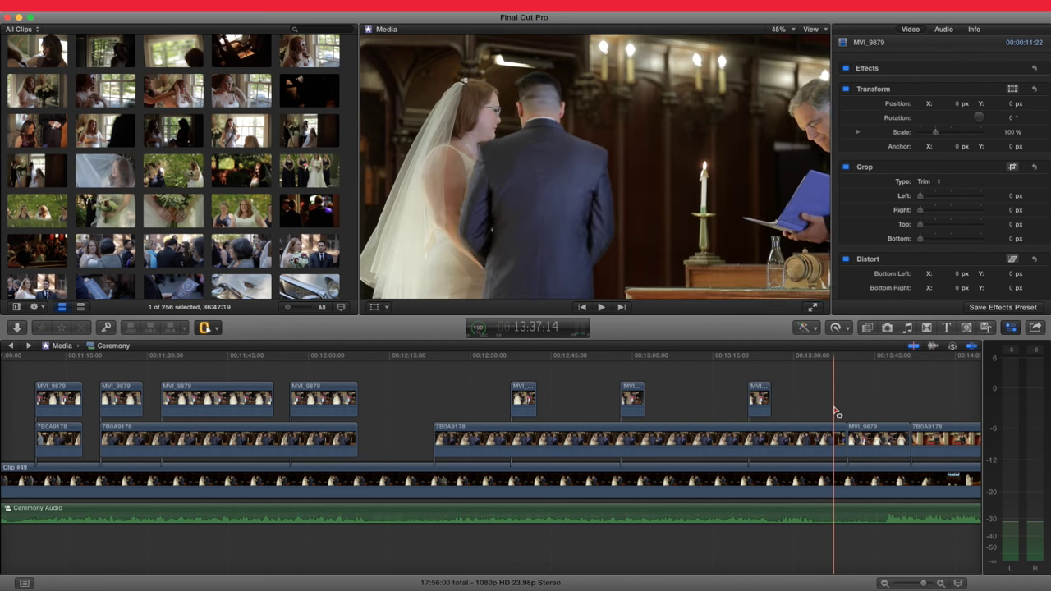
- Delete two ranges from the 7B0A9178 piece starting at about 12:23: about 13:09 to 13:14 and 12:34 to 12:38
left_click(685, 443)
left_click_drag(684, 446, 703, 443)
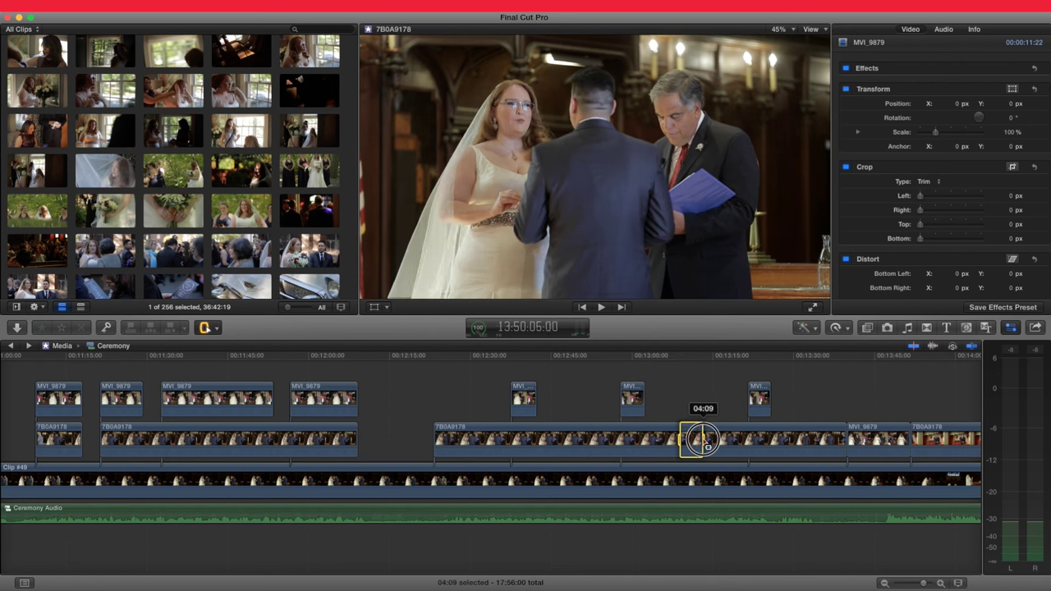
left_click(471, 442)
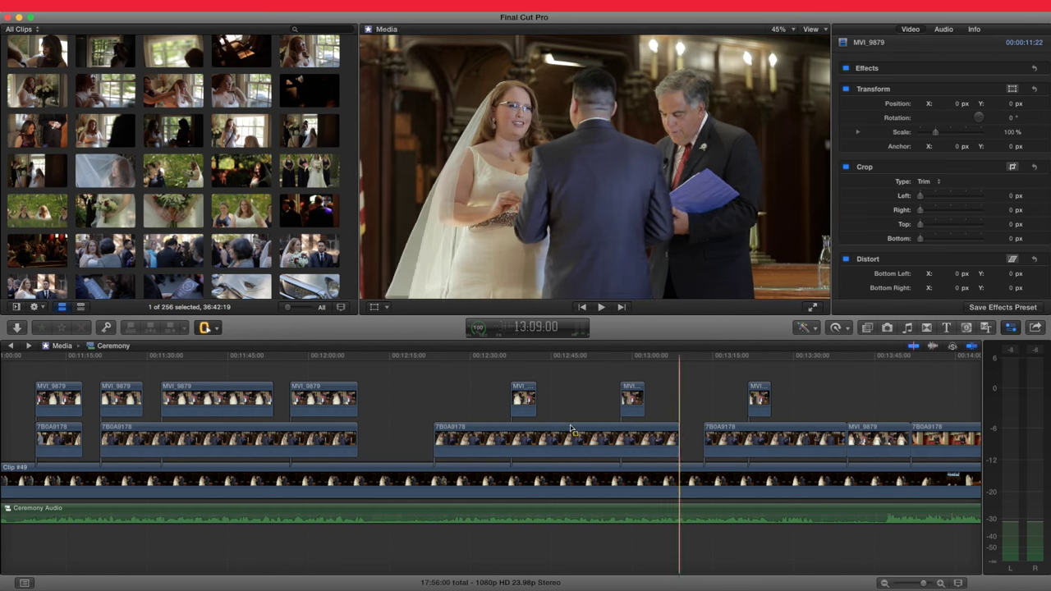
left_click_drag(507, 436, 490, 442)
key("Delete")
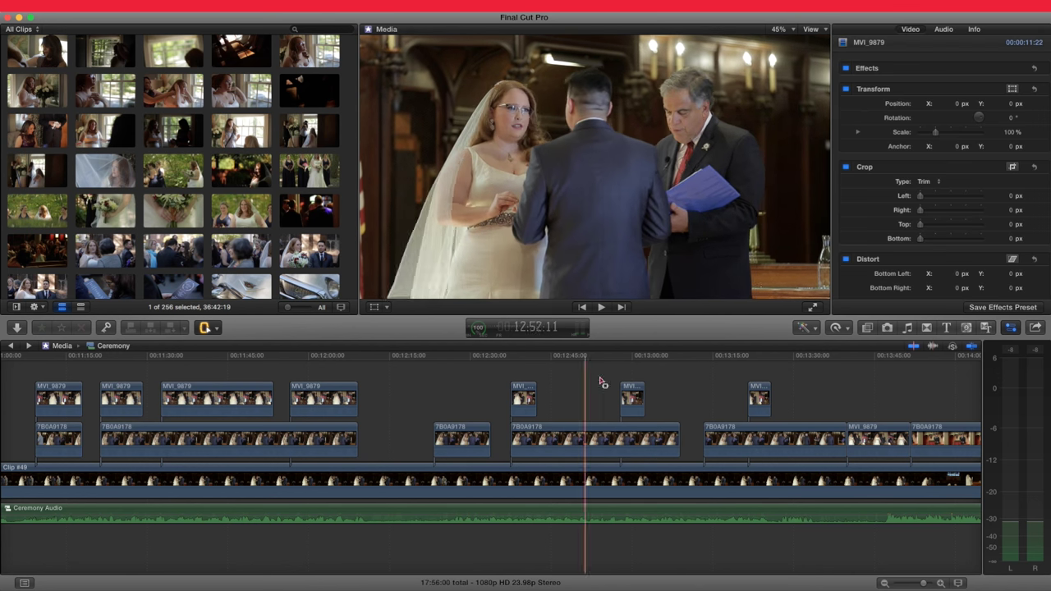
- Delete two ranges from the 7B0A9178 piece starting at about 13:52: about 14:19 to 14:33 and 14:36 to 14:47
scroll(745, 383, "right", 5)
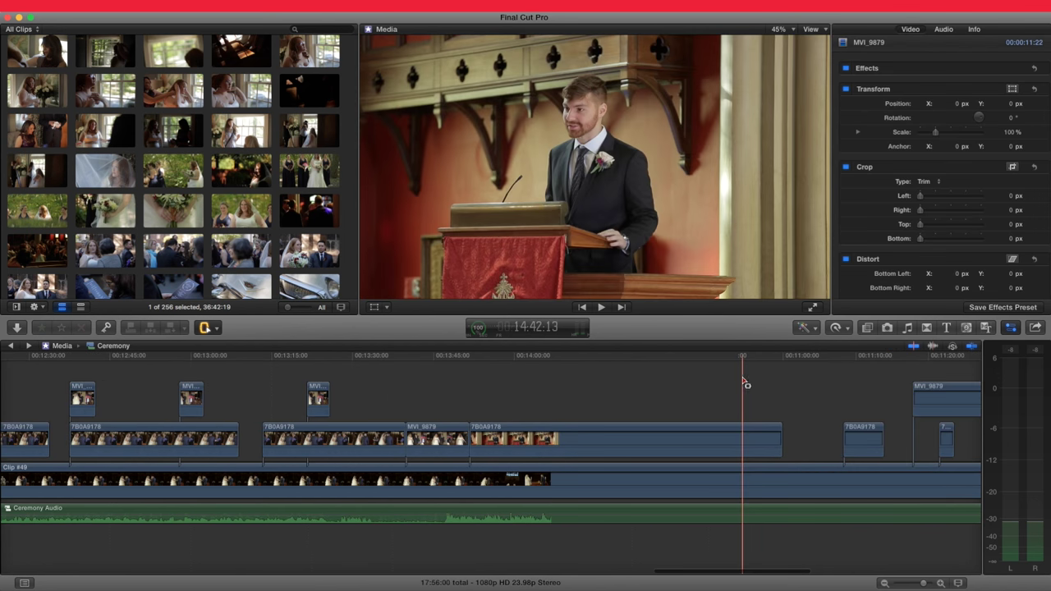
scroll(745, 383, "right", 2)
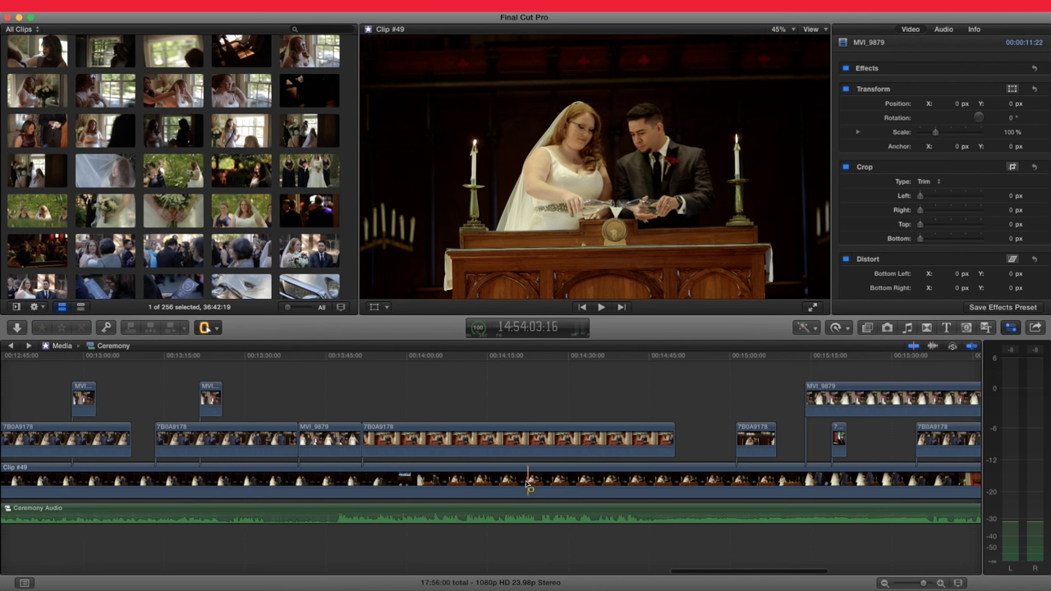
left_click_drag(506, 443, 575, 449)
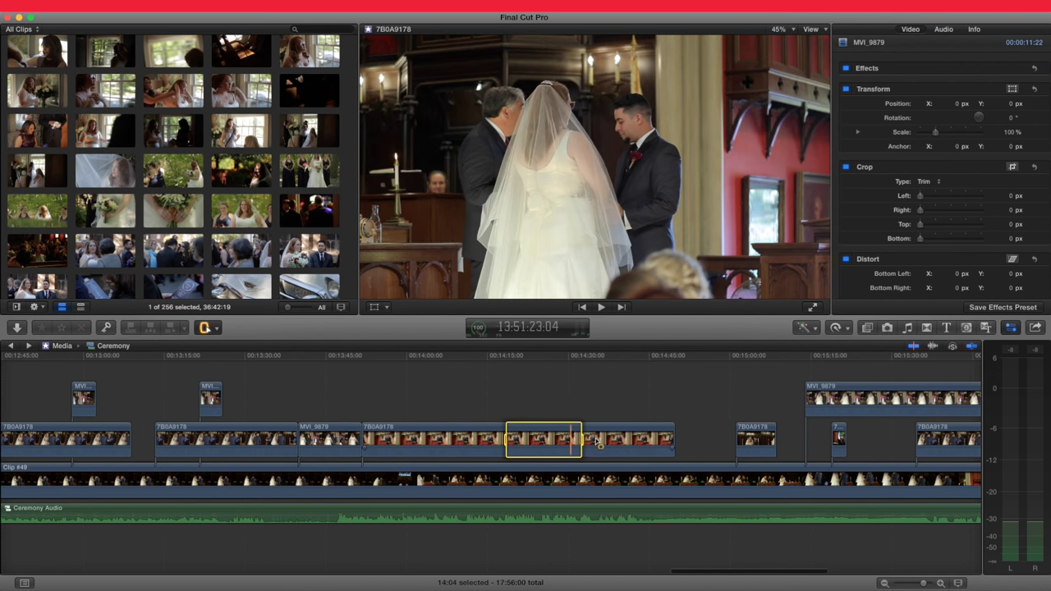
key("Delete")
left_click_drag(601, 442, 658, 441)
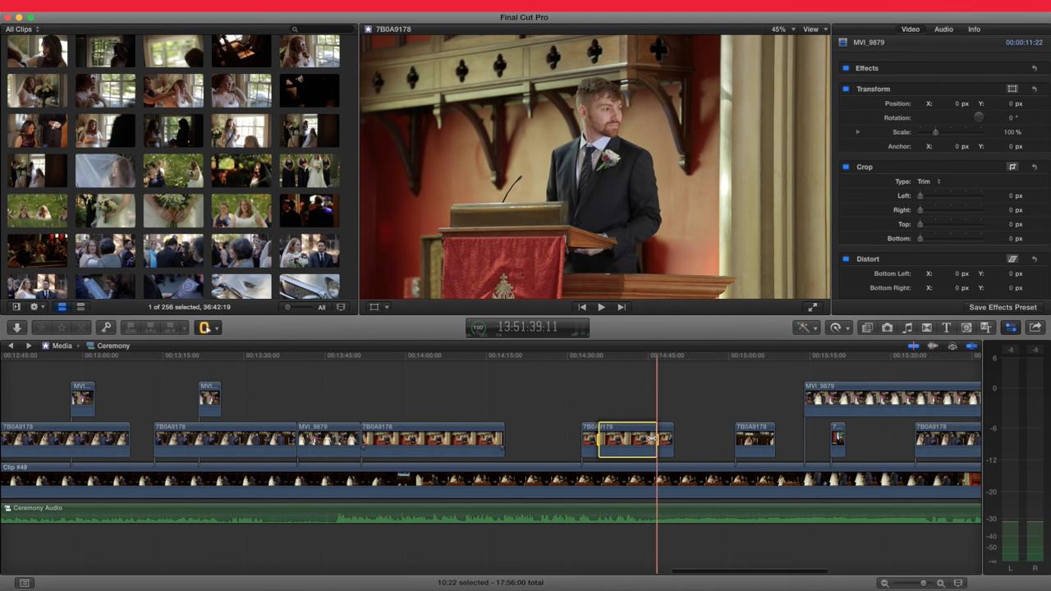
key("Delete")
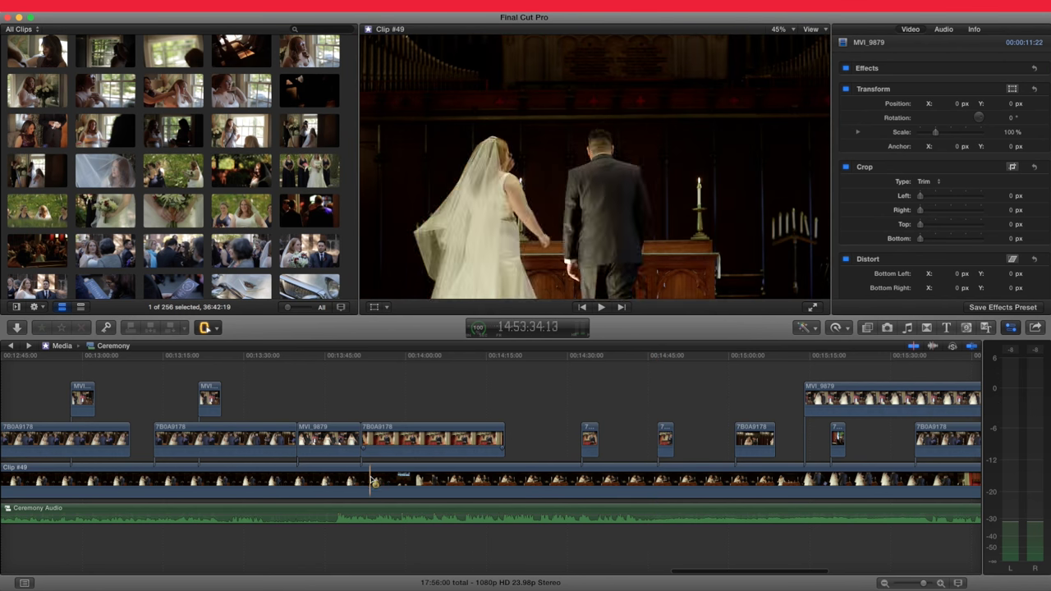
- Delete the first five seconds of the 7B0A9178 piece starting at about 13:52, and remove the short 7B0A9178 piece at about 14:47
left_click(387, 438)
left_click_drag(387, 438, 363, 440)
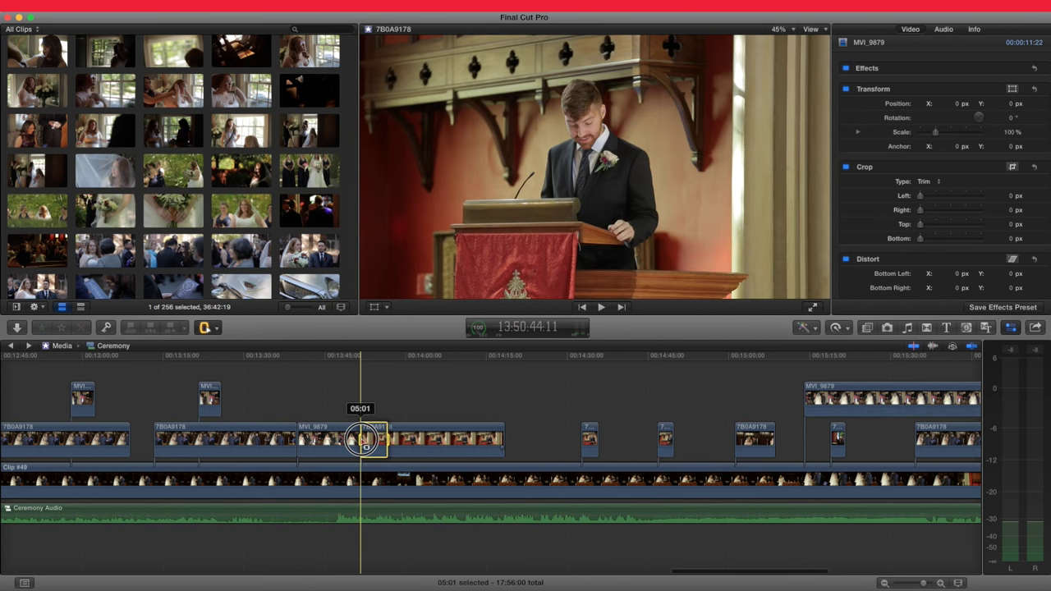
key("Delete")
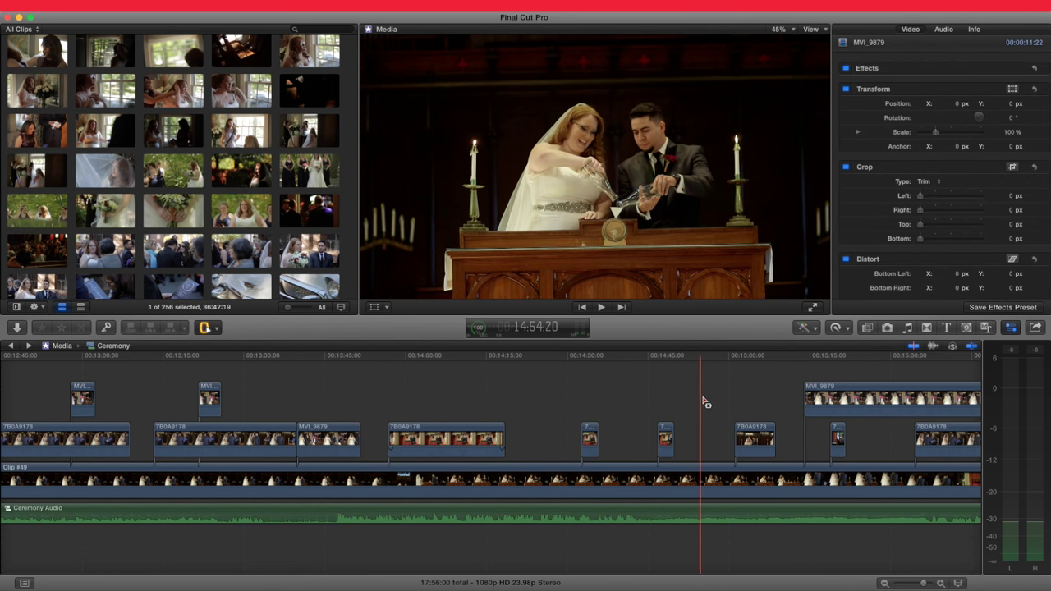
key("a")
left_click(665, 427)
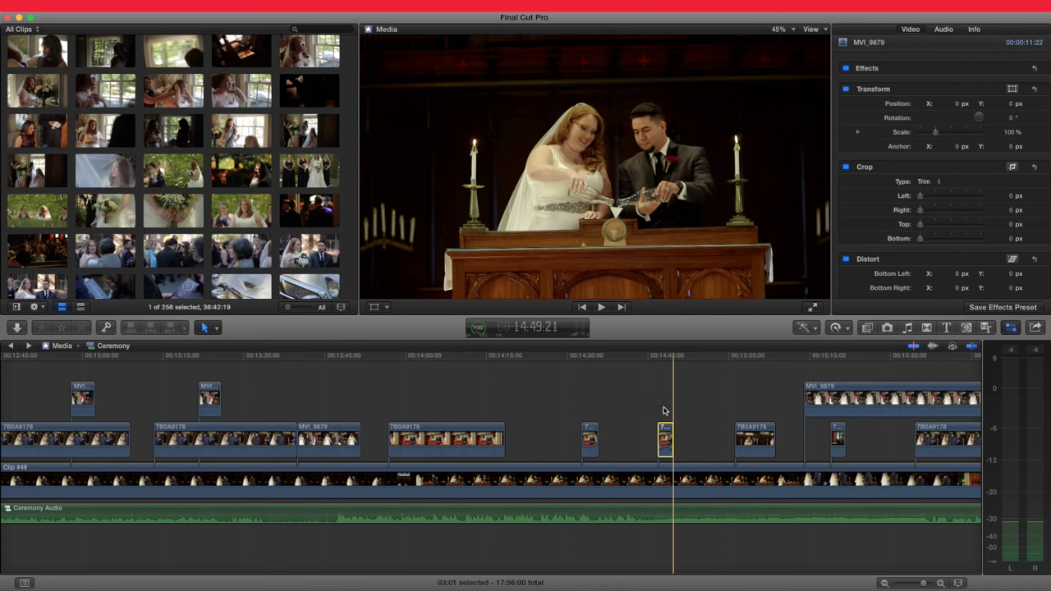
key("Delete")
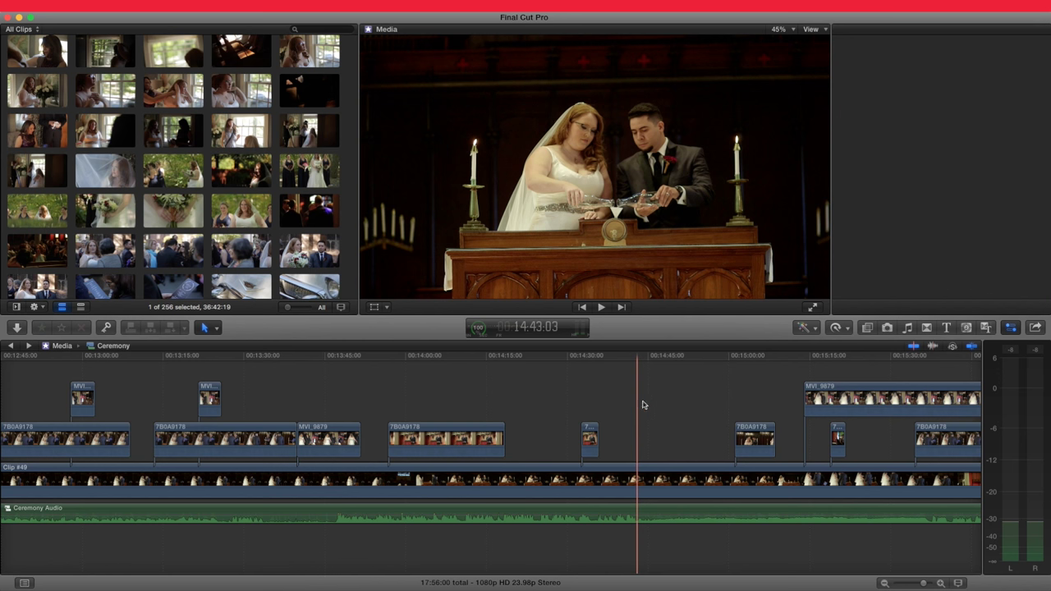
- Delete the MVI_9879 range from about 15:19 to 15:22 that lies over the short 7B0A9178 piece
key("super+4")
key("t")
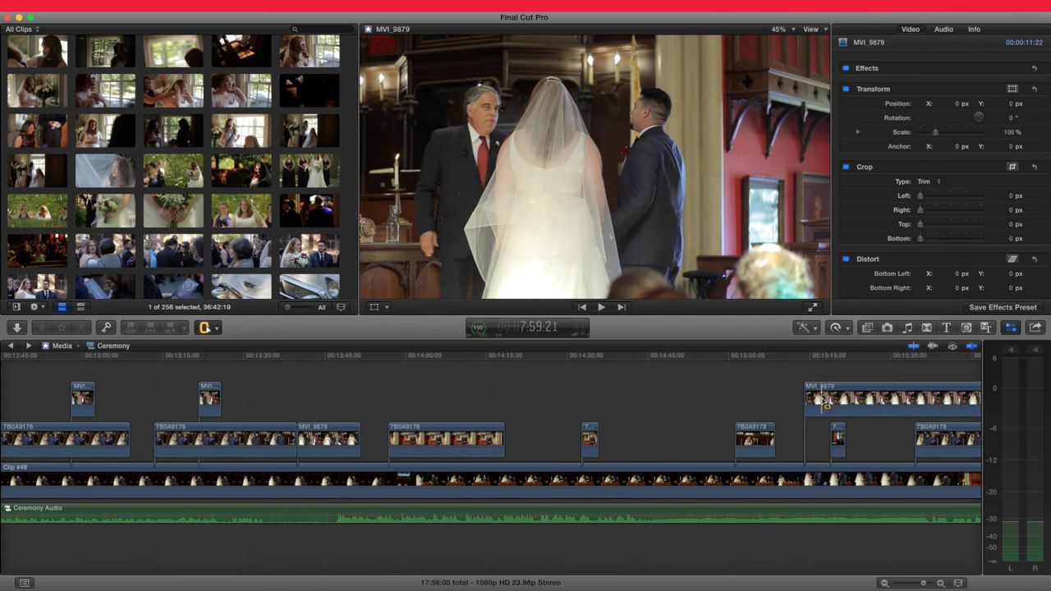
scroll(821, 402, "right", 5)
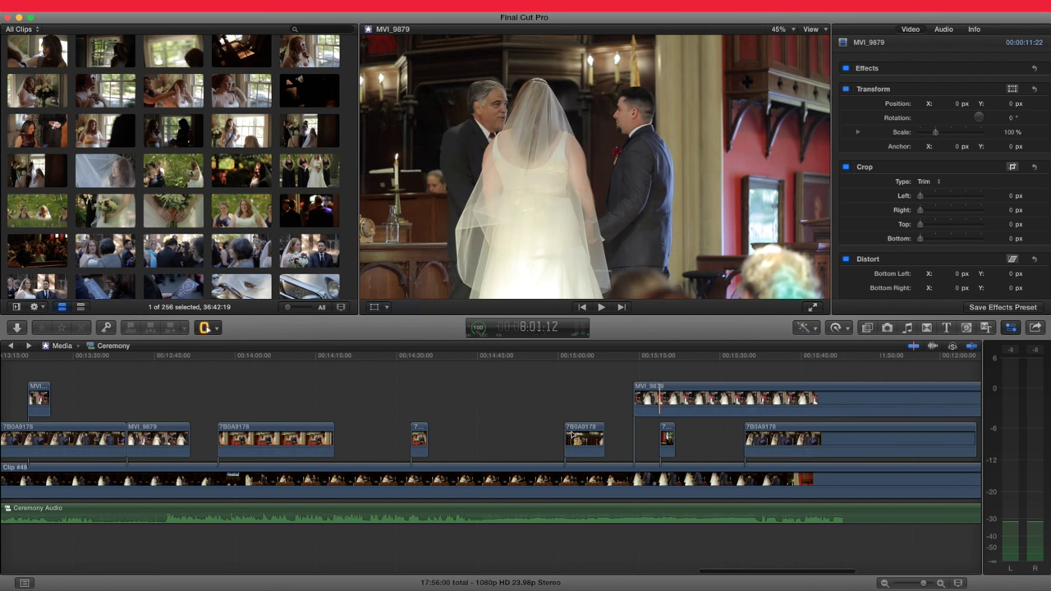
scroll(481, 443, "right", 6)
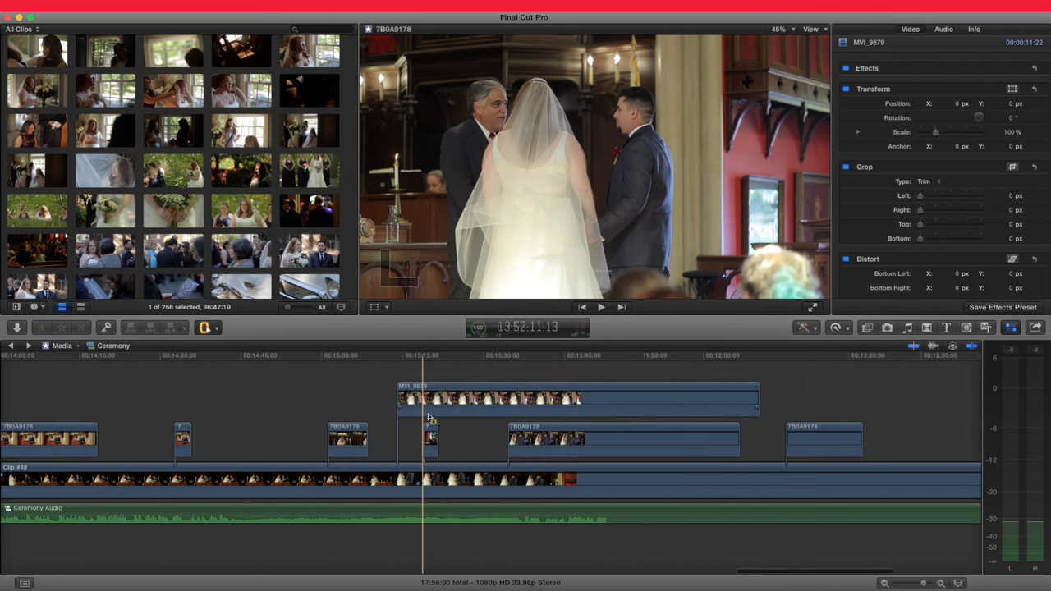
left_click_drag(424, 399, 438, 399)
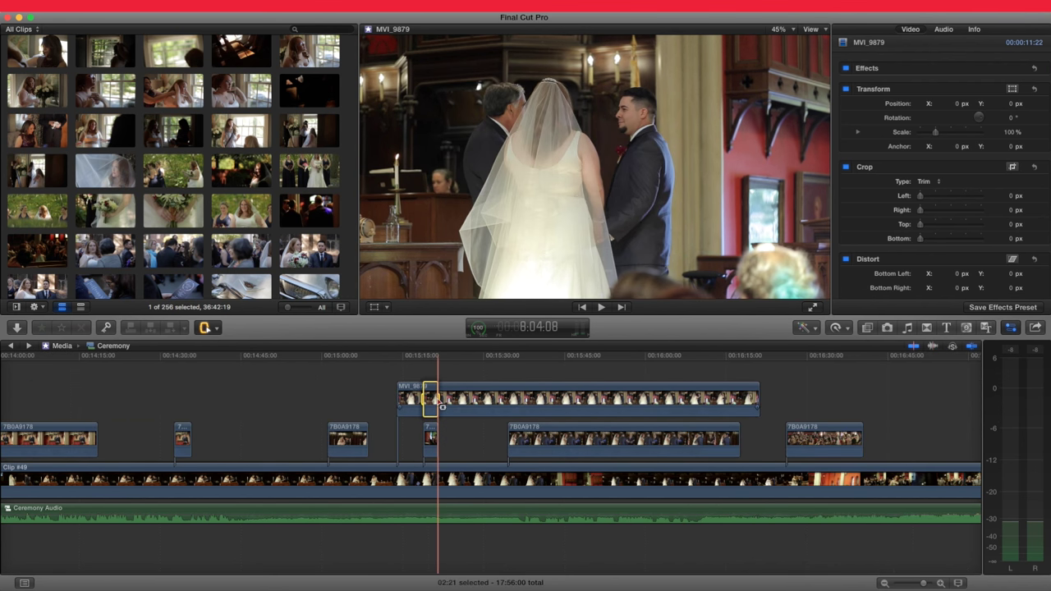
key("Delete")
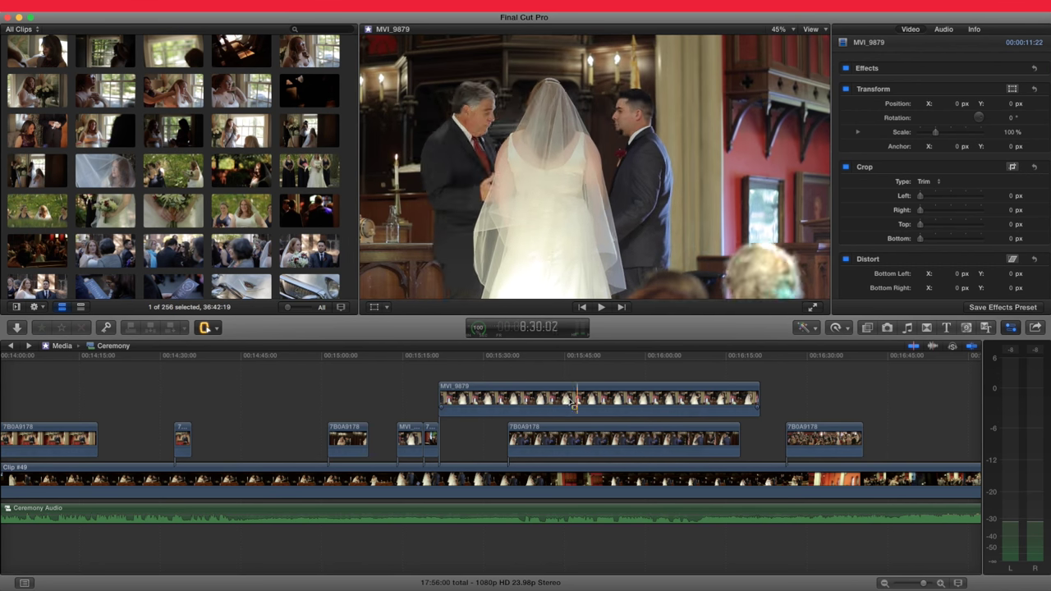
- Delete the MVI_9879 range from about 15:35 to 15:50, starting where the 7B0A9178 piece below begins
left_click_drag(510, 404, 523, 400)
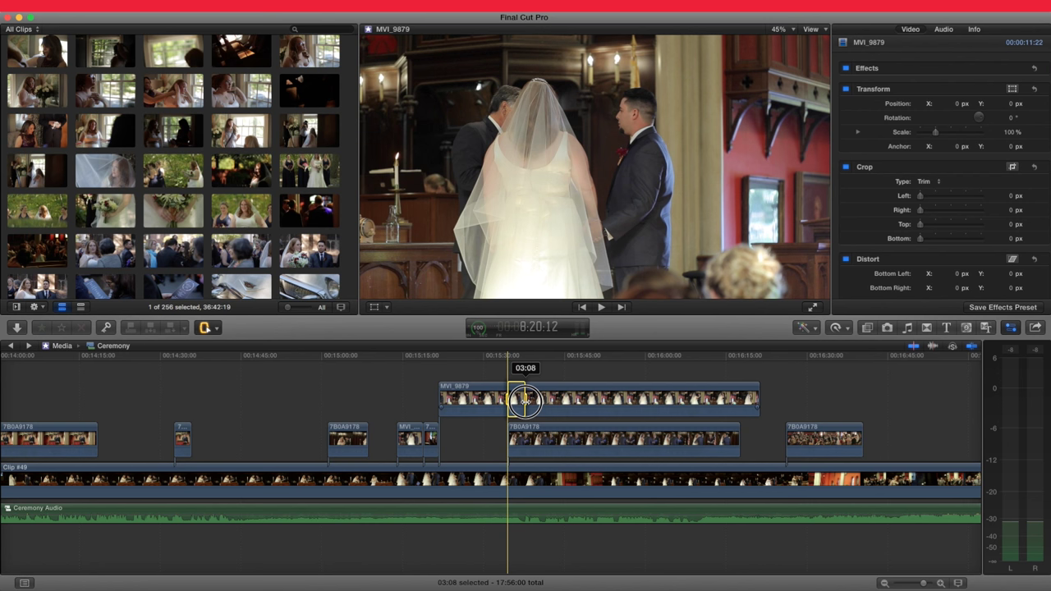
left_click(528, 368)
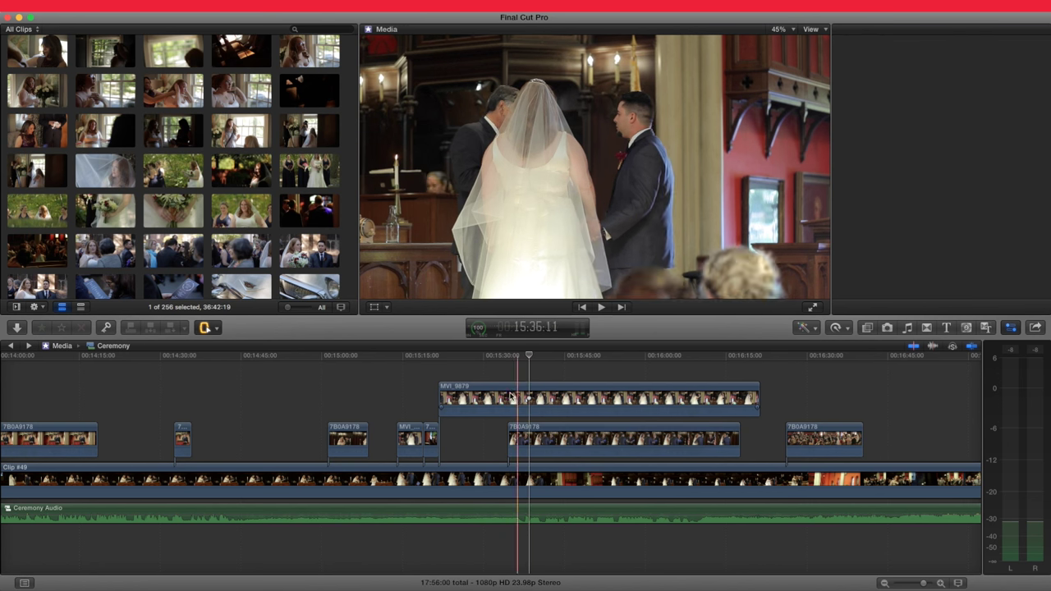
left_click_drag(569, 399, 582, 399)
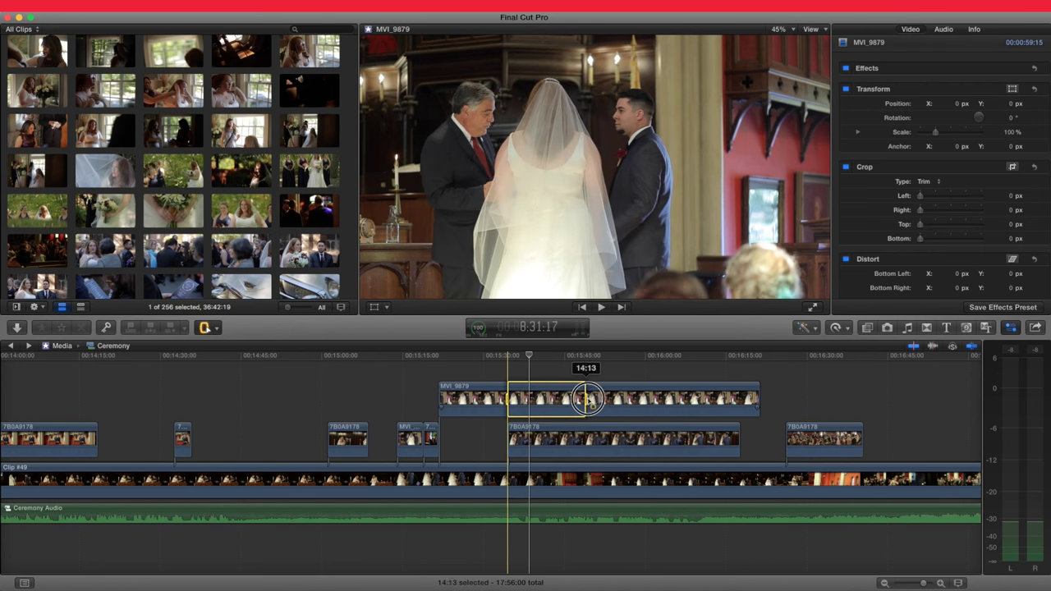
key("Delete")
- Delete the 15-second MVI_9879 range from about 15:53 to 16:08, and undo that deletion
left_click_drag(609, 399, 697, 399)
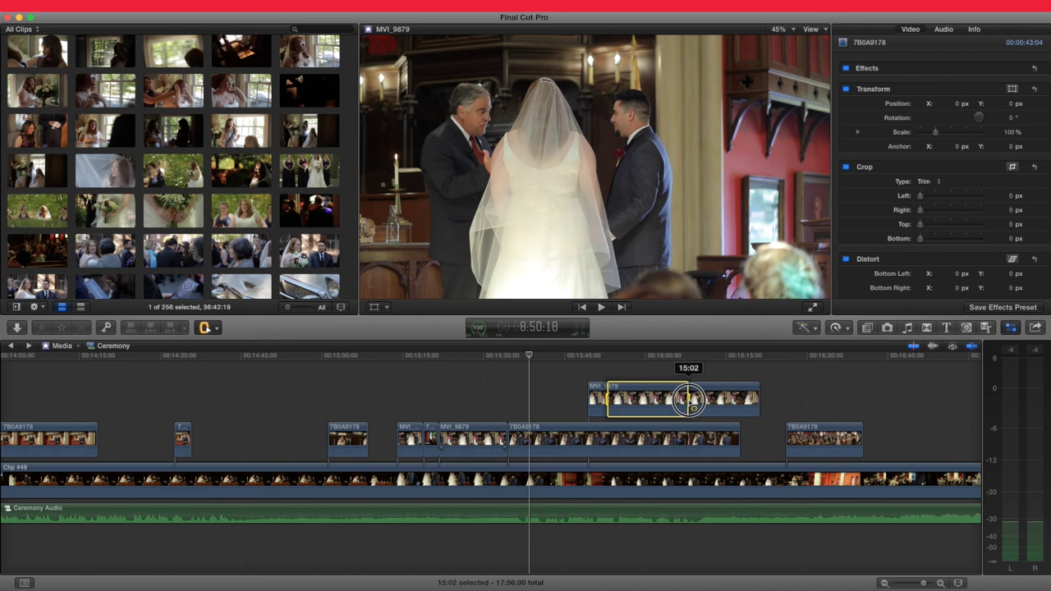
key("Delete")
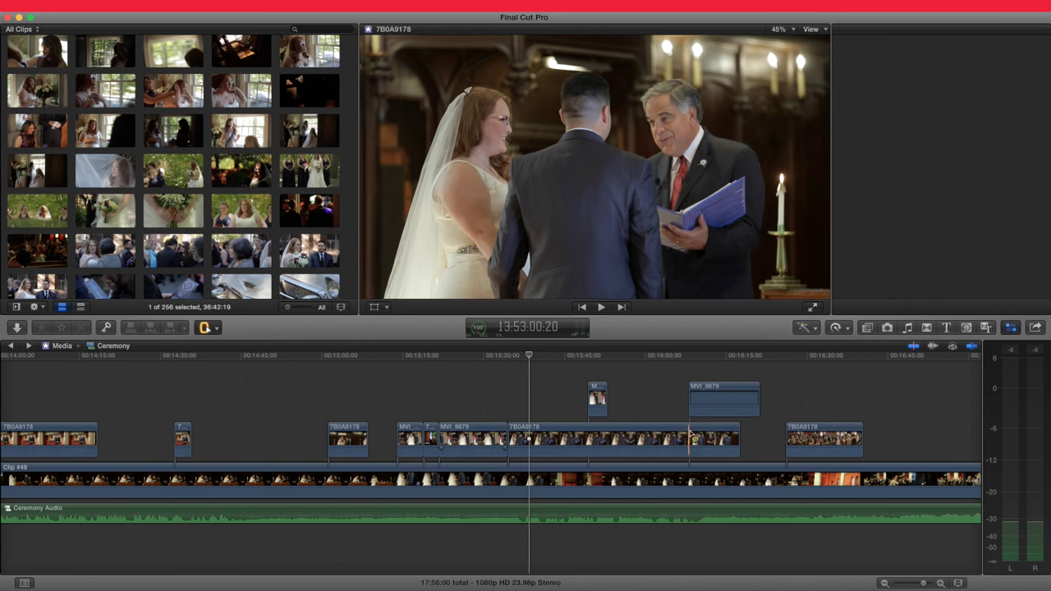
left_click(676, 440)
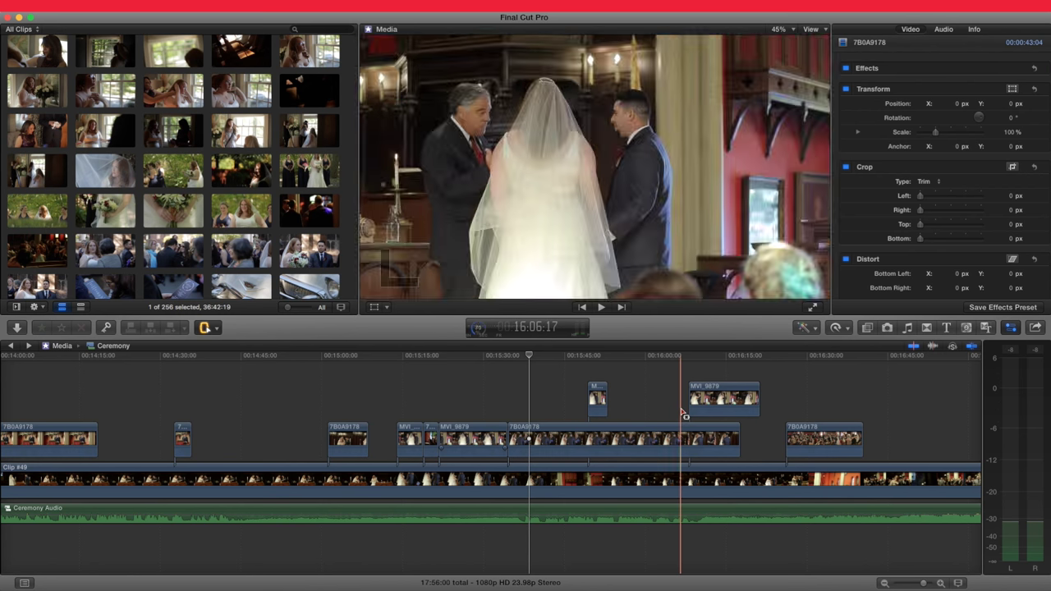
key("super+z")
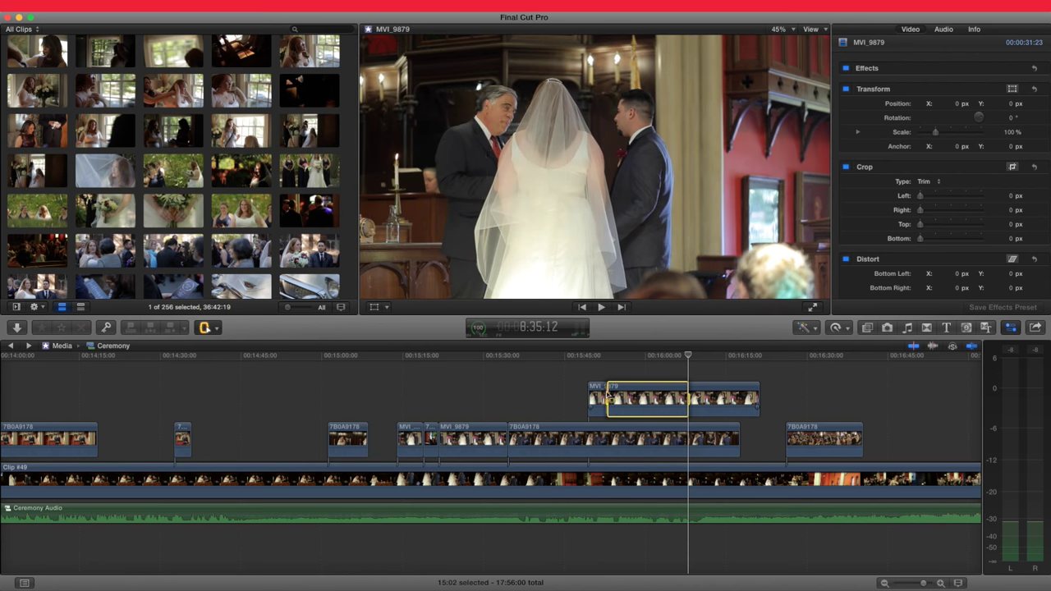
- Delete the rest of the MVI_9879 piece from about 15:53 to its end at about 16:21
left_click_drag(695, 401, 782, 406)
key("Delete")
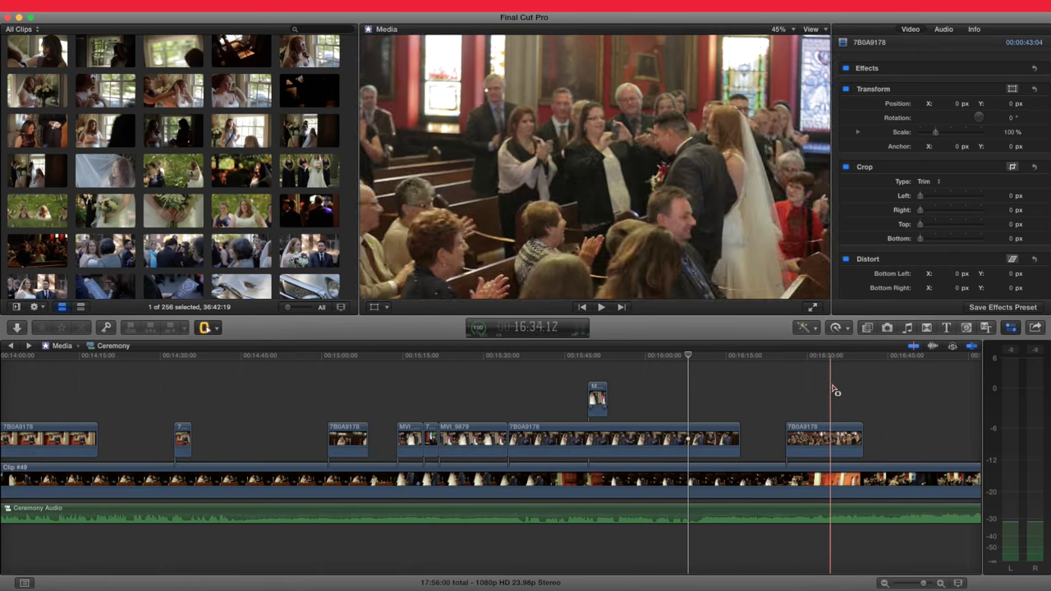
scroll(891, 395, "right", 10)
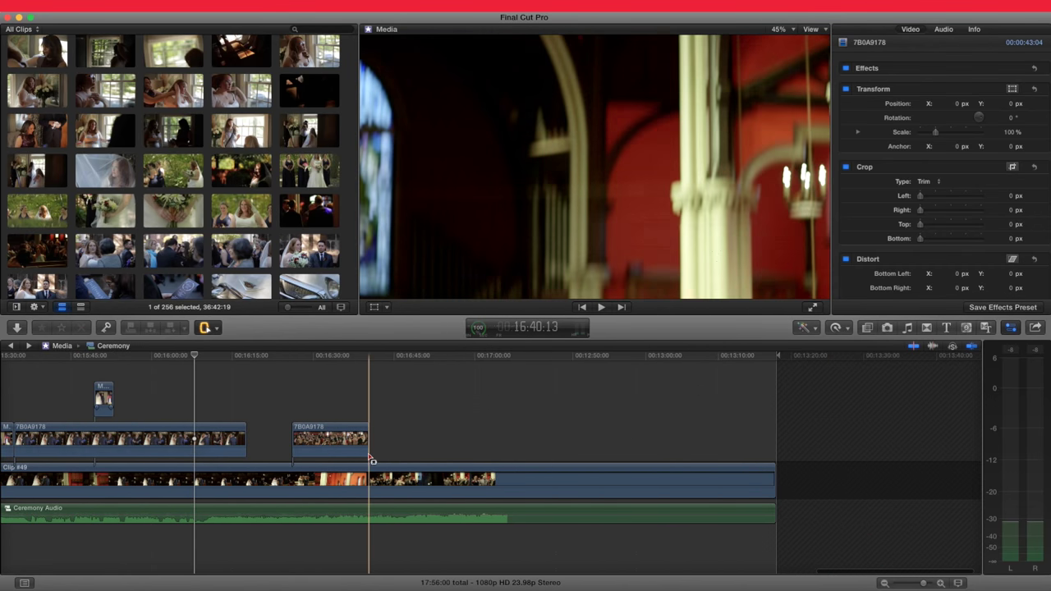
- Split Clip #49 and the Ceremony Audio below it at about 16:40, where the last 7B0A9178 piece ends
scroll(374, 461, "right", 2)
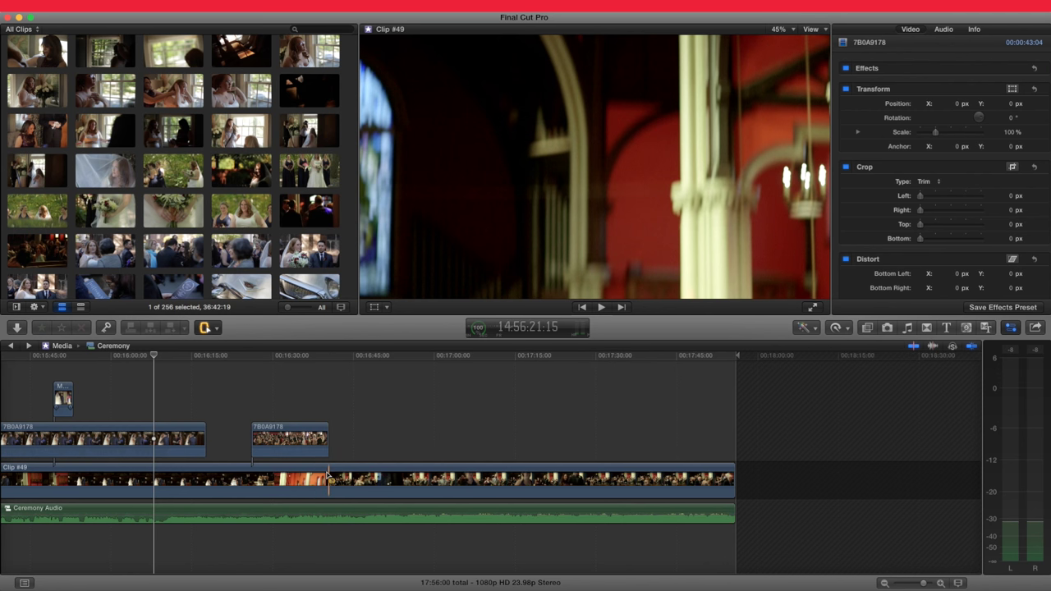
left_click(329, 476)
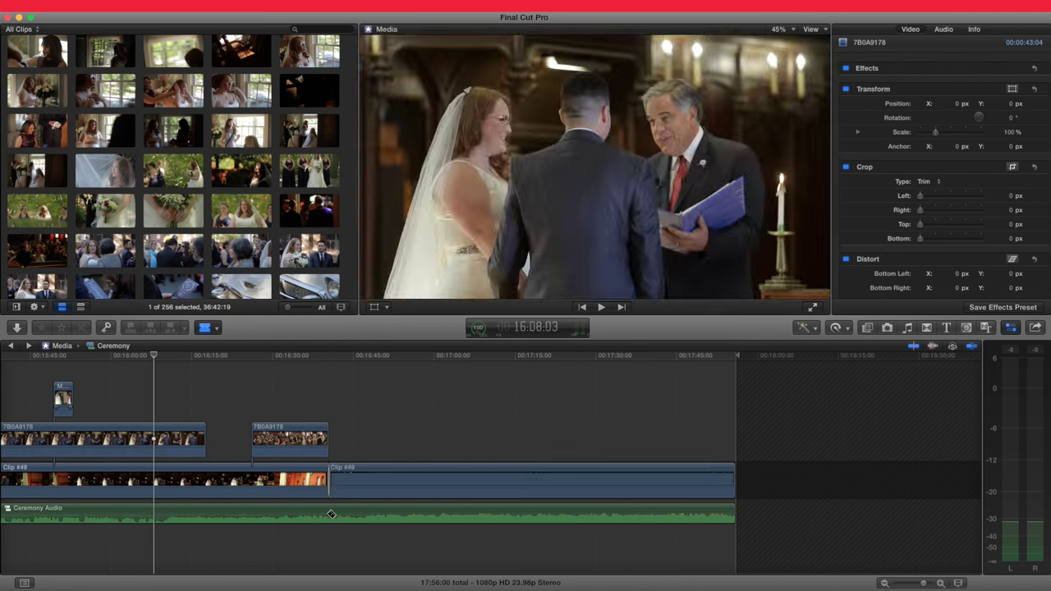
left_click(330, 513)
key("a")
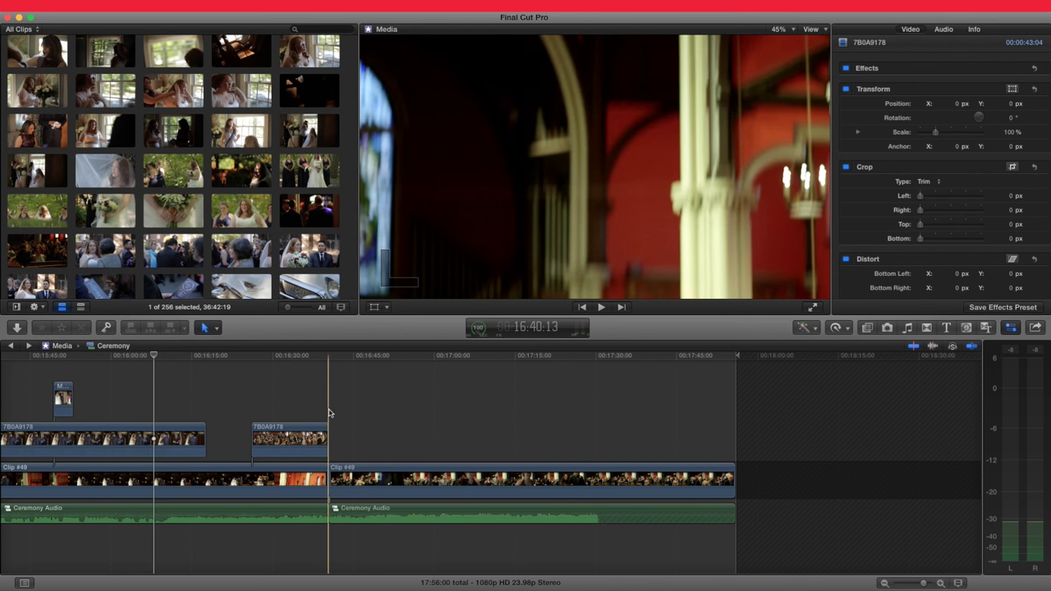
- Cut off and ripple-delete the short stretch of Clip #49 and its Ceremony Audio just after the split at 16:40
key("t")
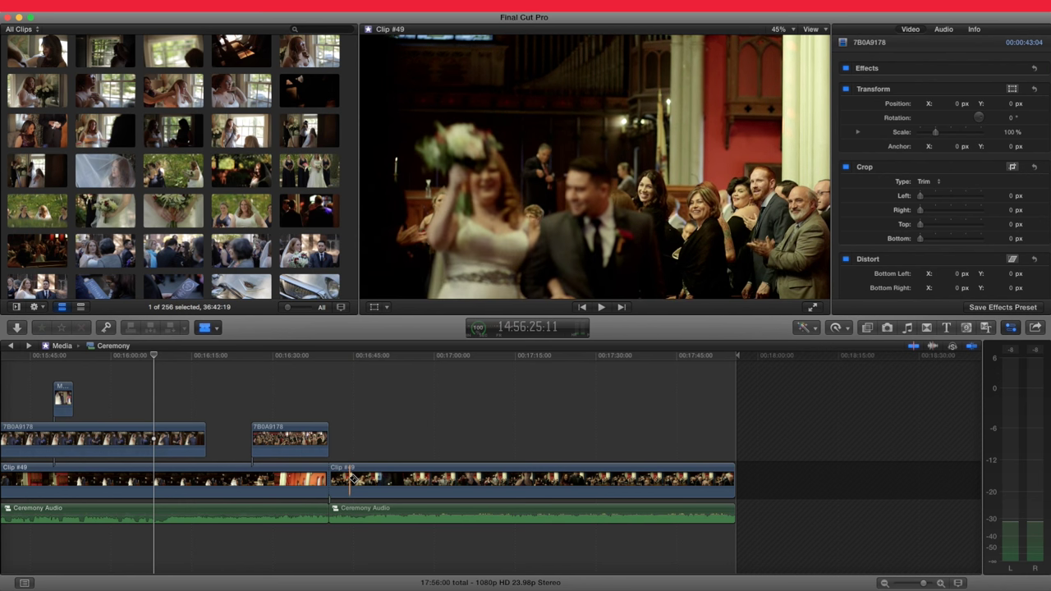
key("p")
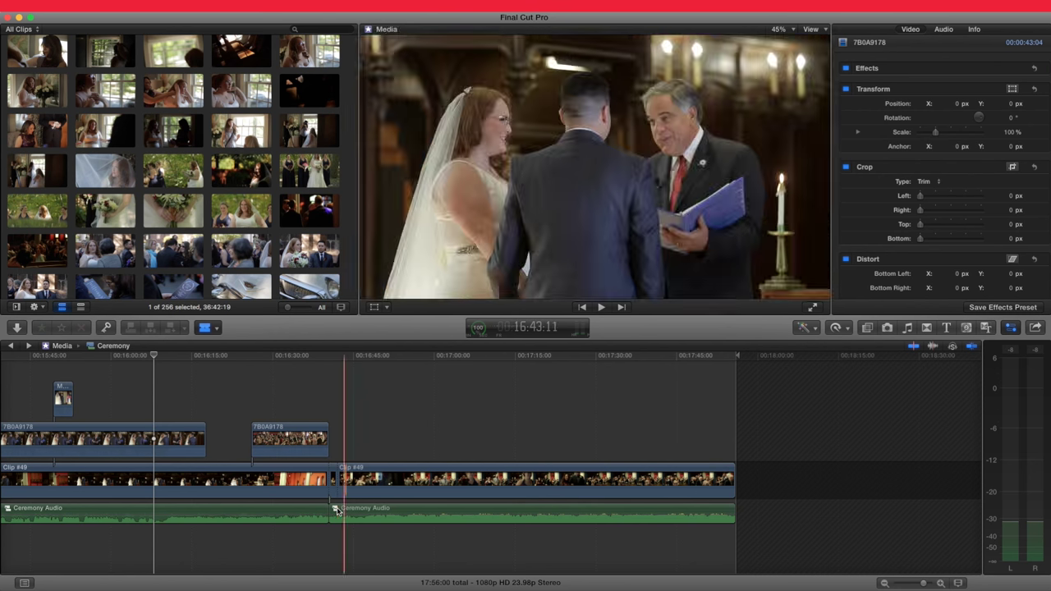
key("a")
left_click(334, 493)
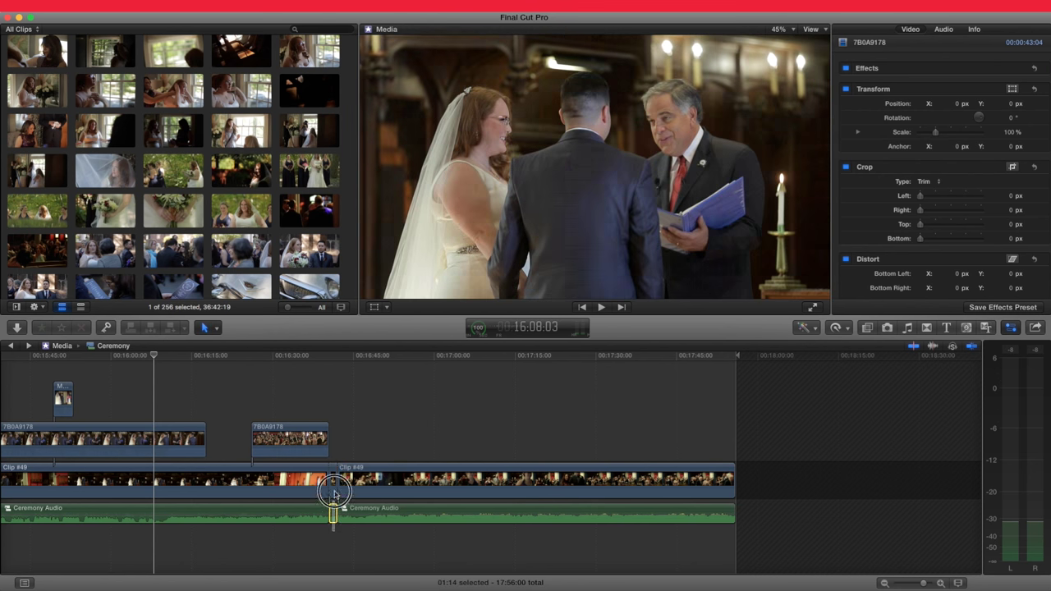
key("Delete")
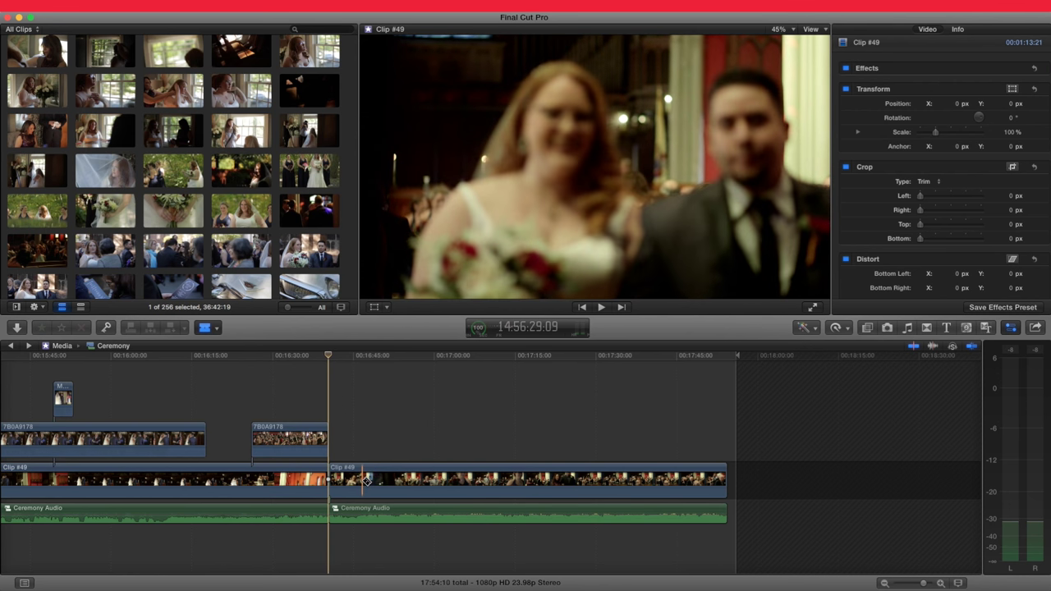
- Cut out and ripple-delete the range of Clip #49 and Ceremony Audio from about 16:47 to 16:58
left_click(365, 480)
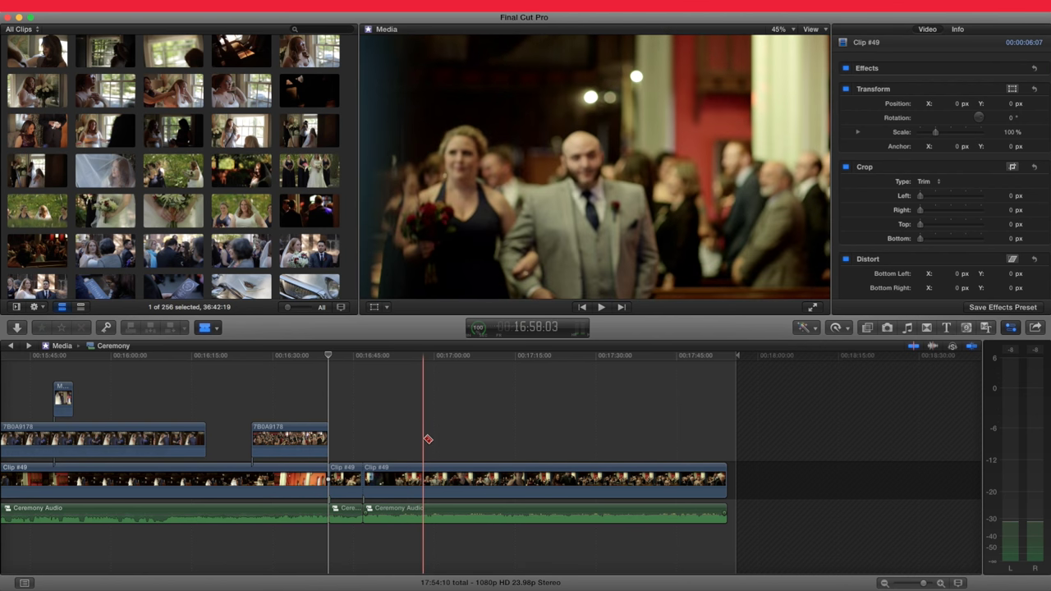
left_click(427, 463)
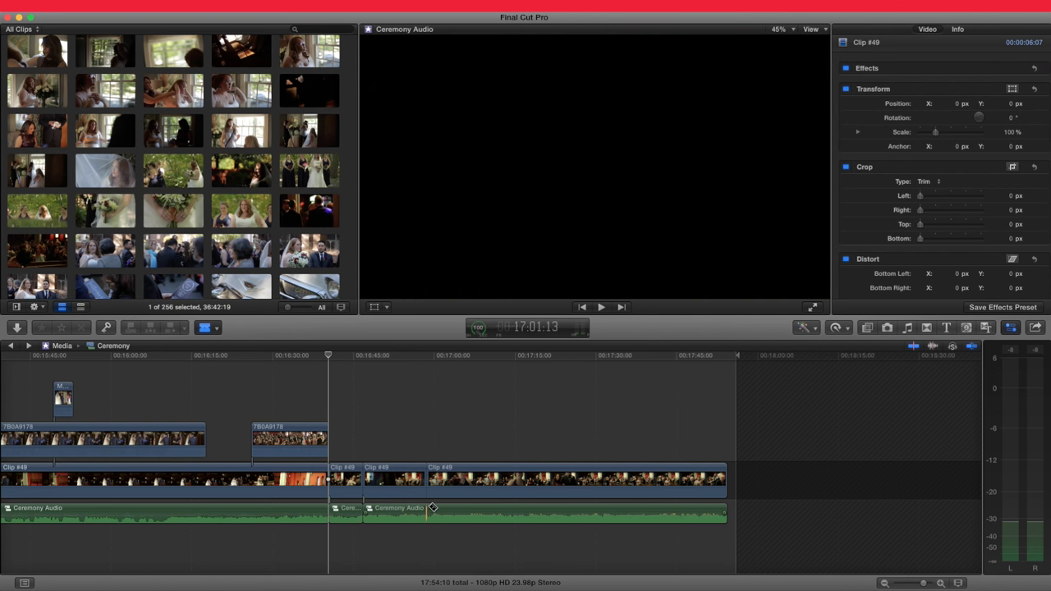
key("a")
left_click(399, 480)
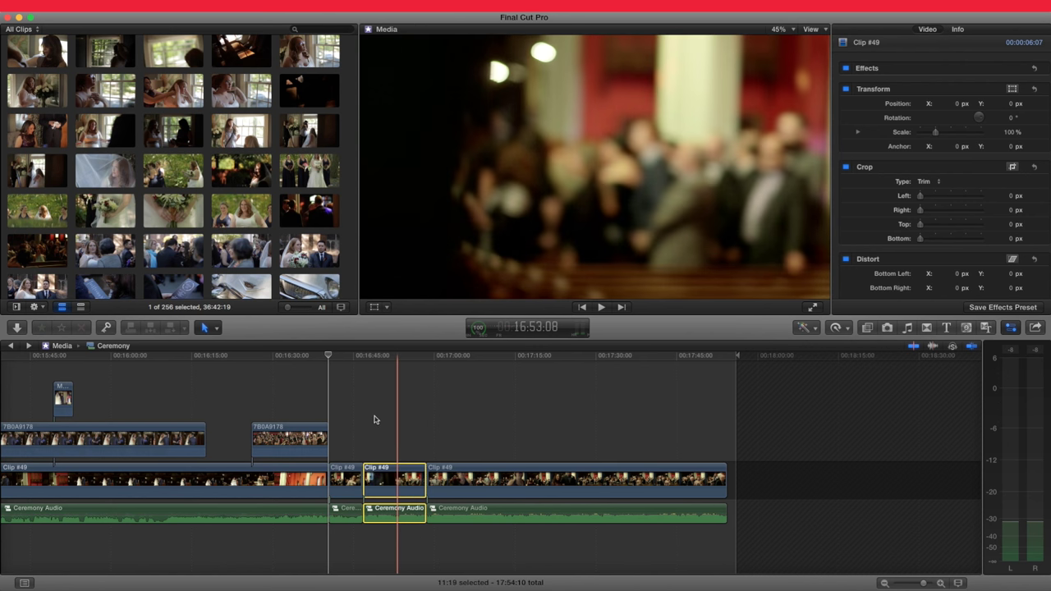
key("Delete")
- Look over the full Ceremony timeline and return to the parent Documentary Edit timeline
left_click(373, 468)
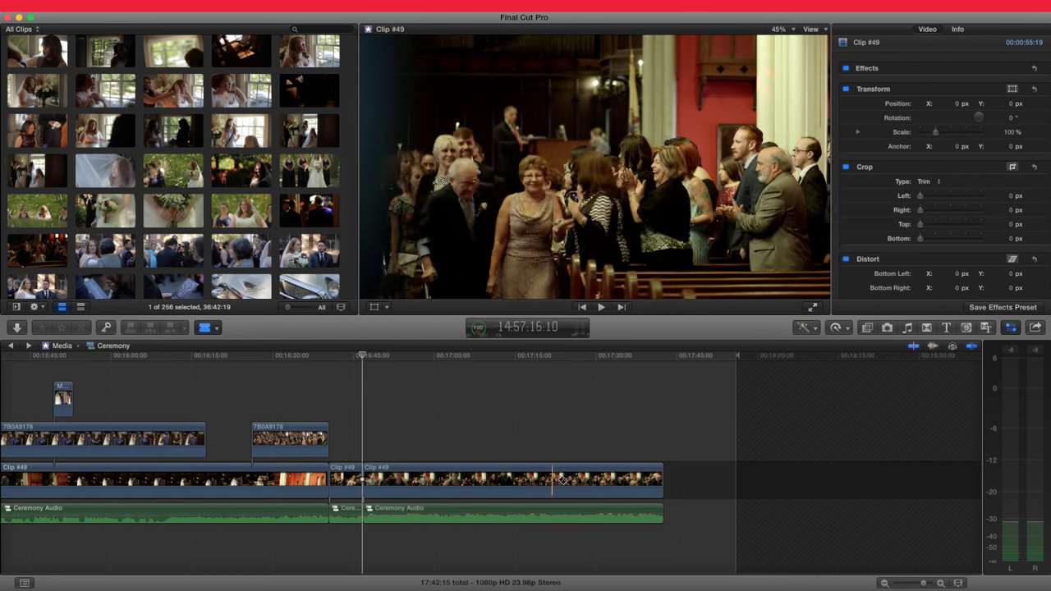
key("a")
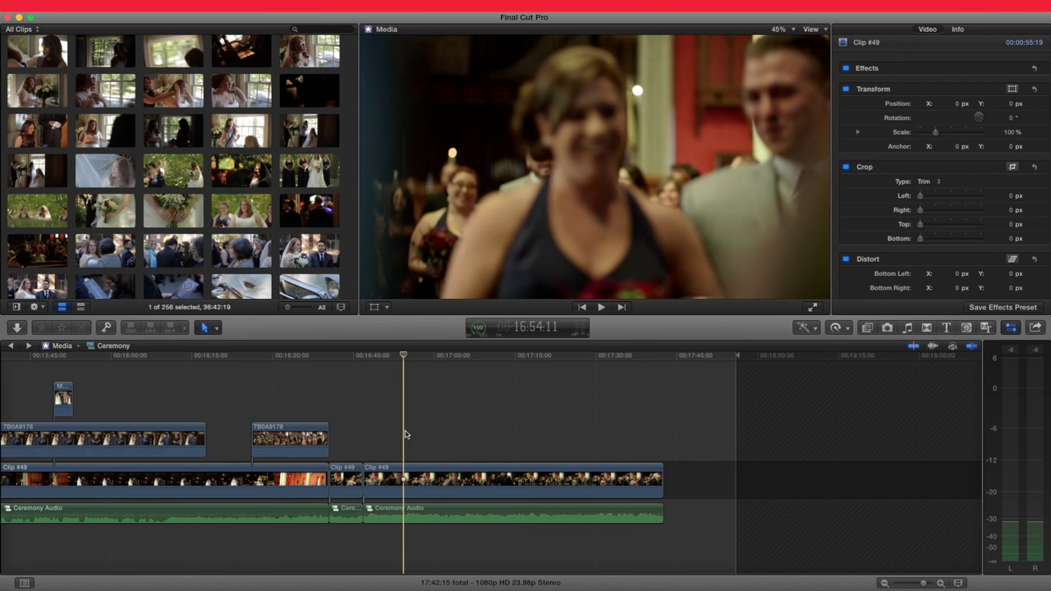
key("shift+z")
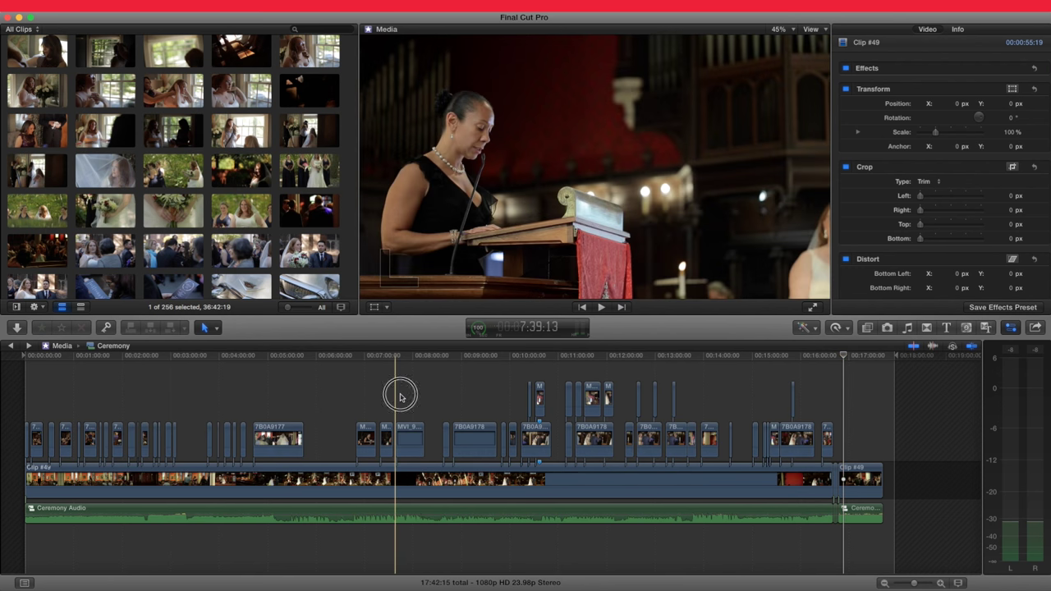
left_click(398, 398)
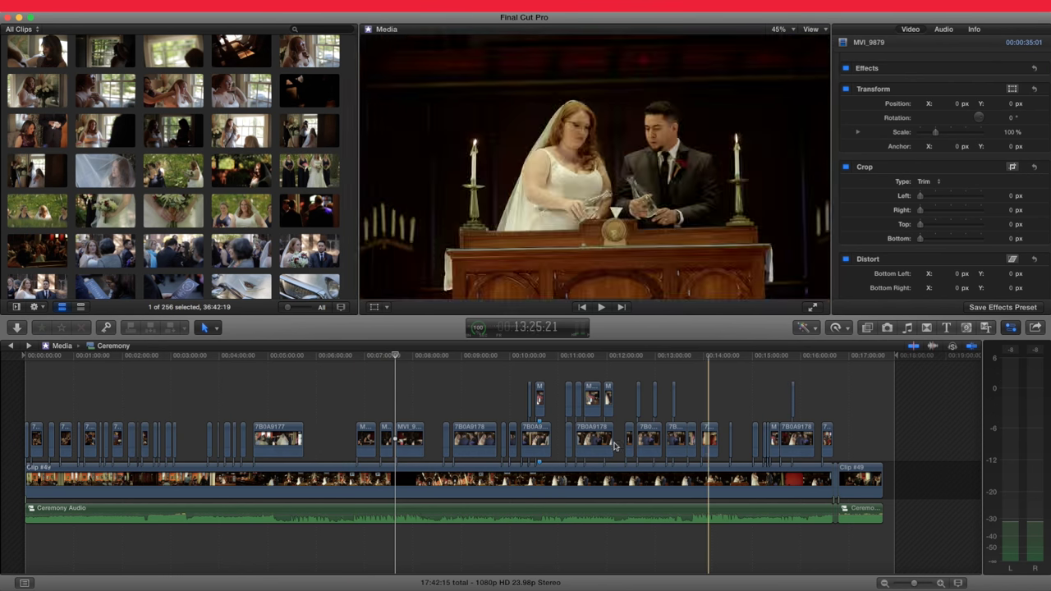
left_click(11, 348)
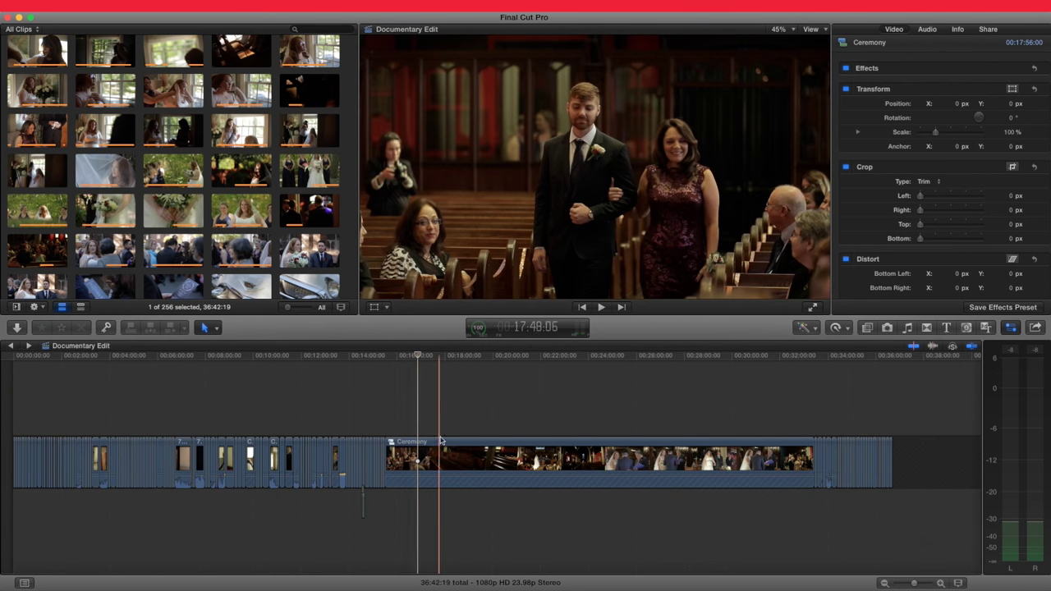
- Remove the black tail from the end of the Ceremony compound clip so it ends at about 33:13
left_click_drag(419, 358, 809, 367)
key("z")
left_click_drag(799, 413, 819, 436)
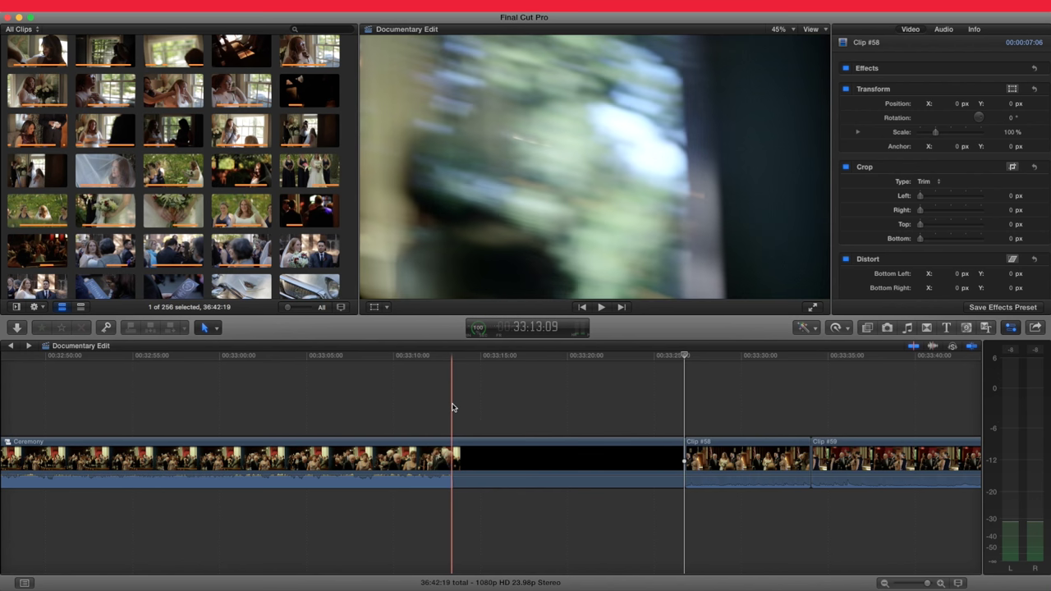
left_click(635, 454)
key("Delete")
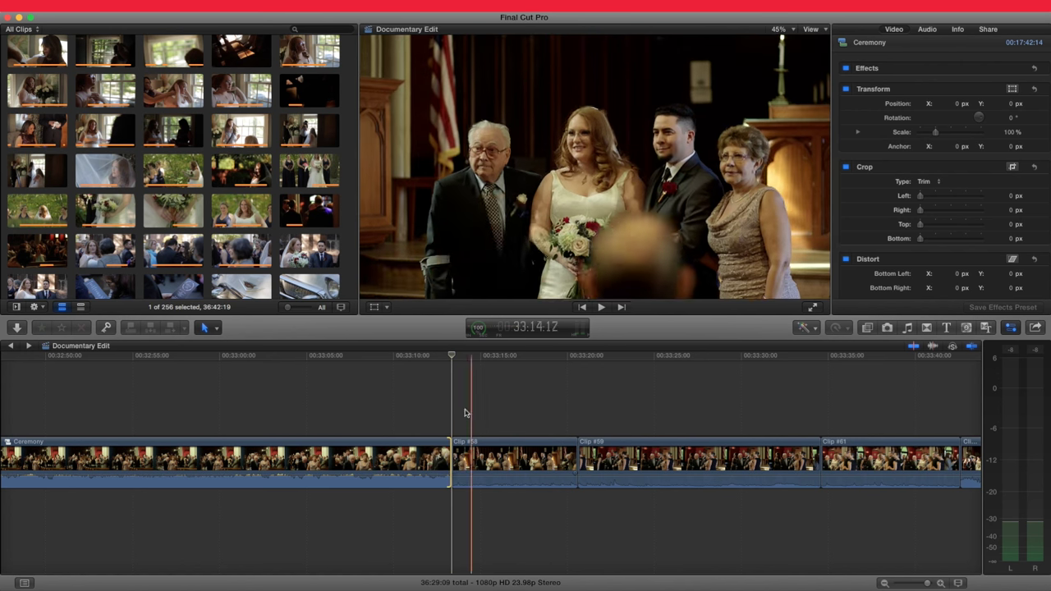
- Break apart the Ceremony compound clip into its component clips, undo that, and deselect the clip
left_click(435, 402)
key("shift+z")
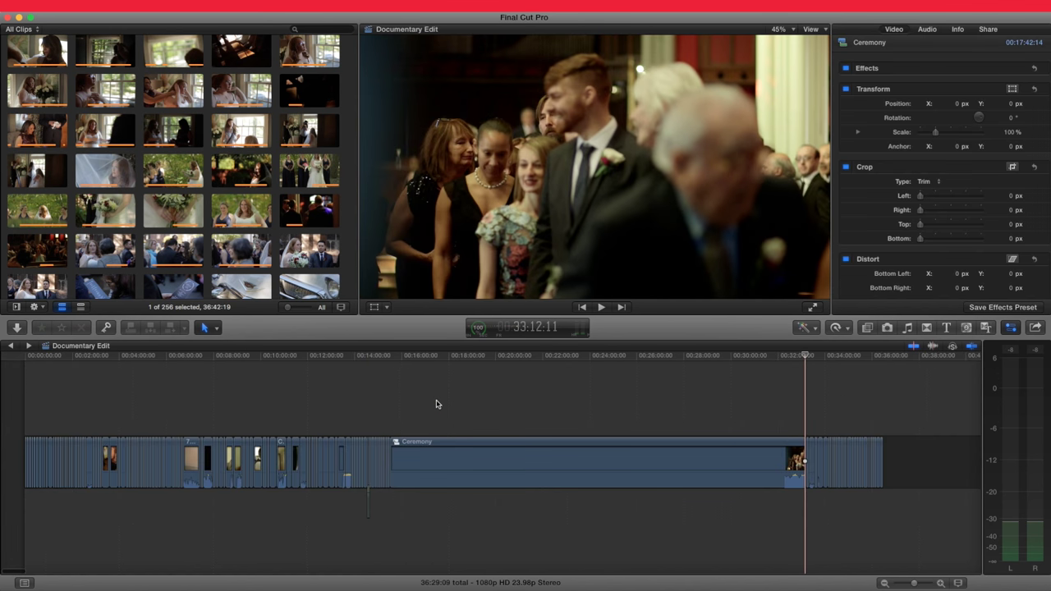
left_click(514, 408)
left_click(514, 446)
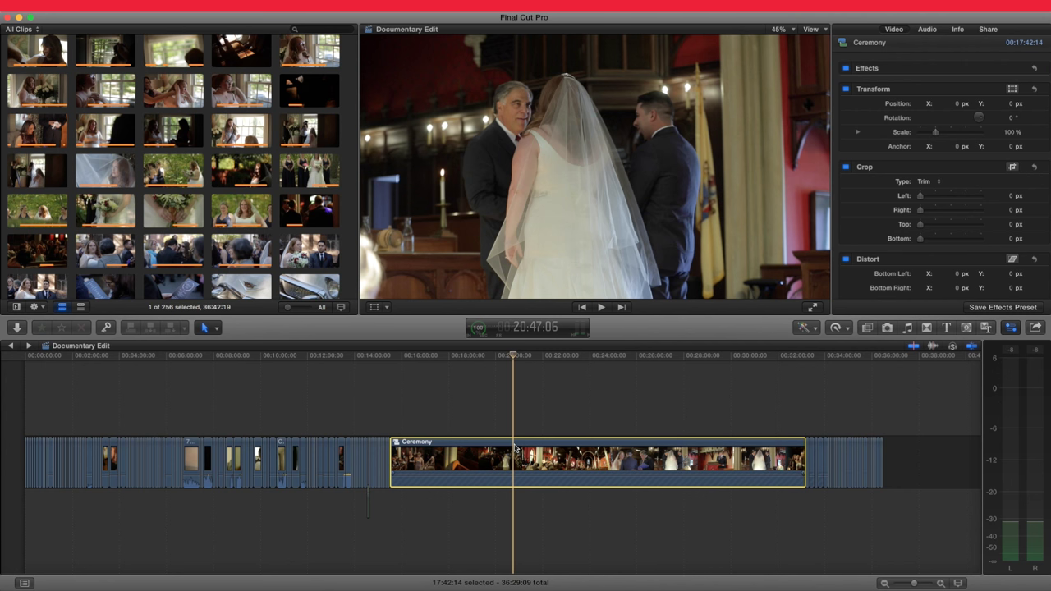
key("shift+super+g")
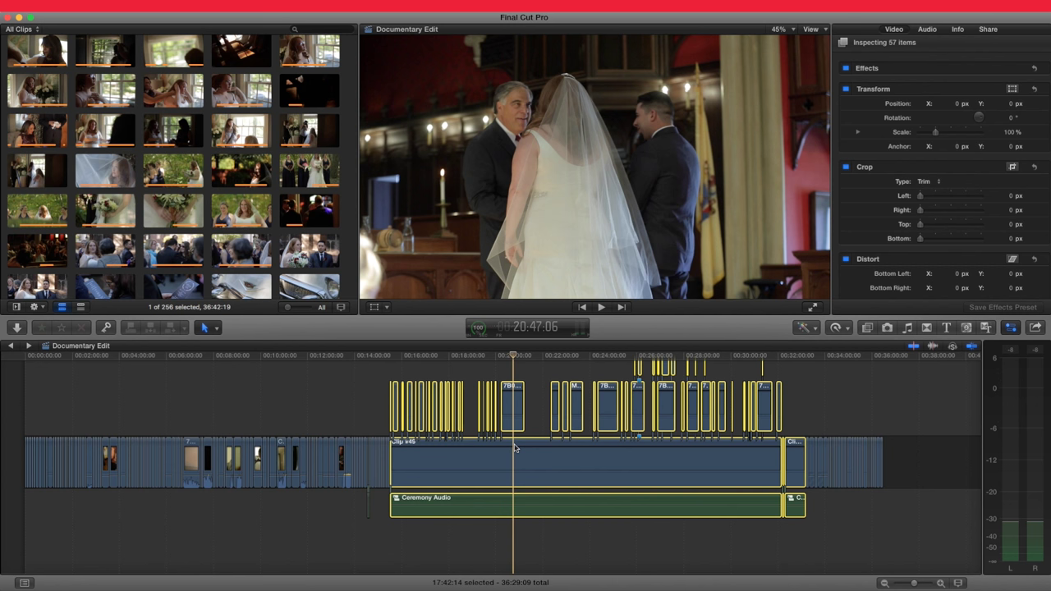
key("super+z")
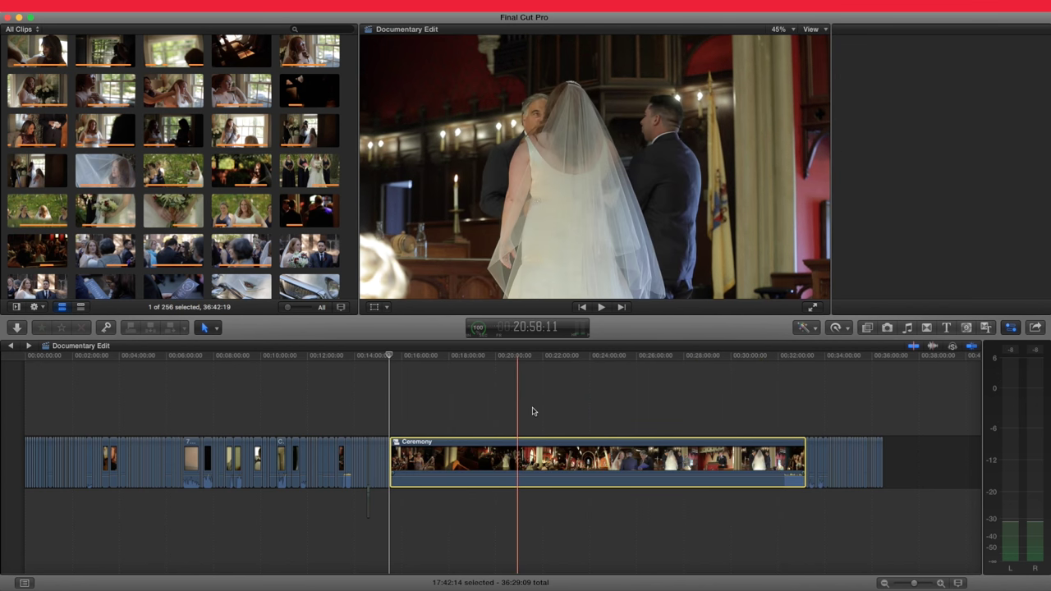
left_click(532, 425)
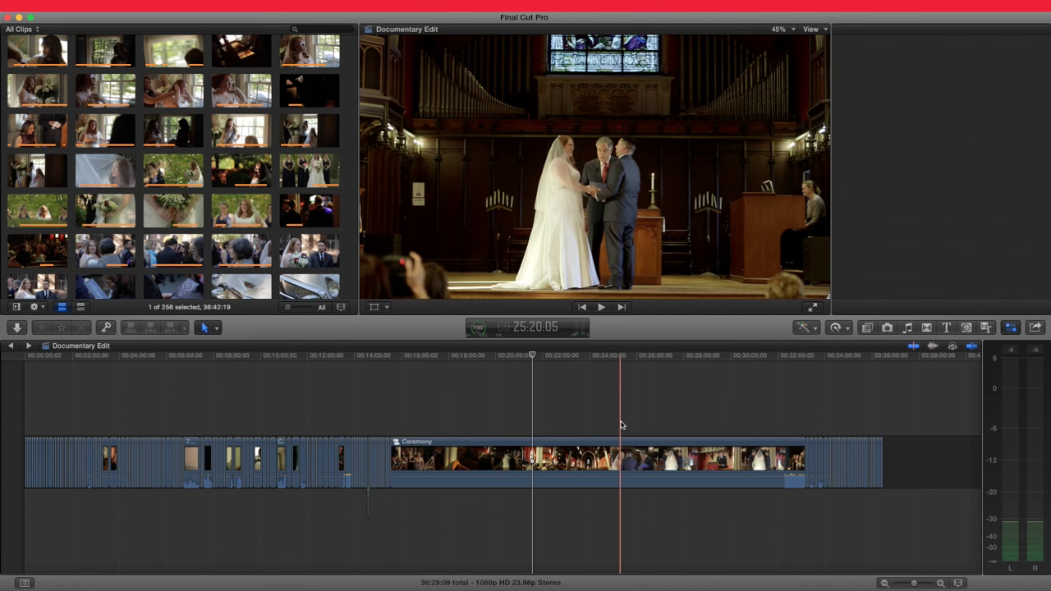